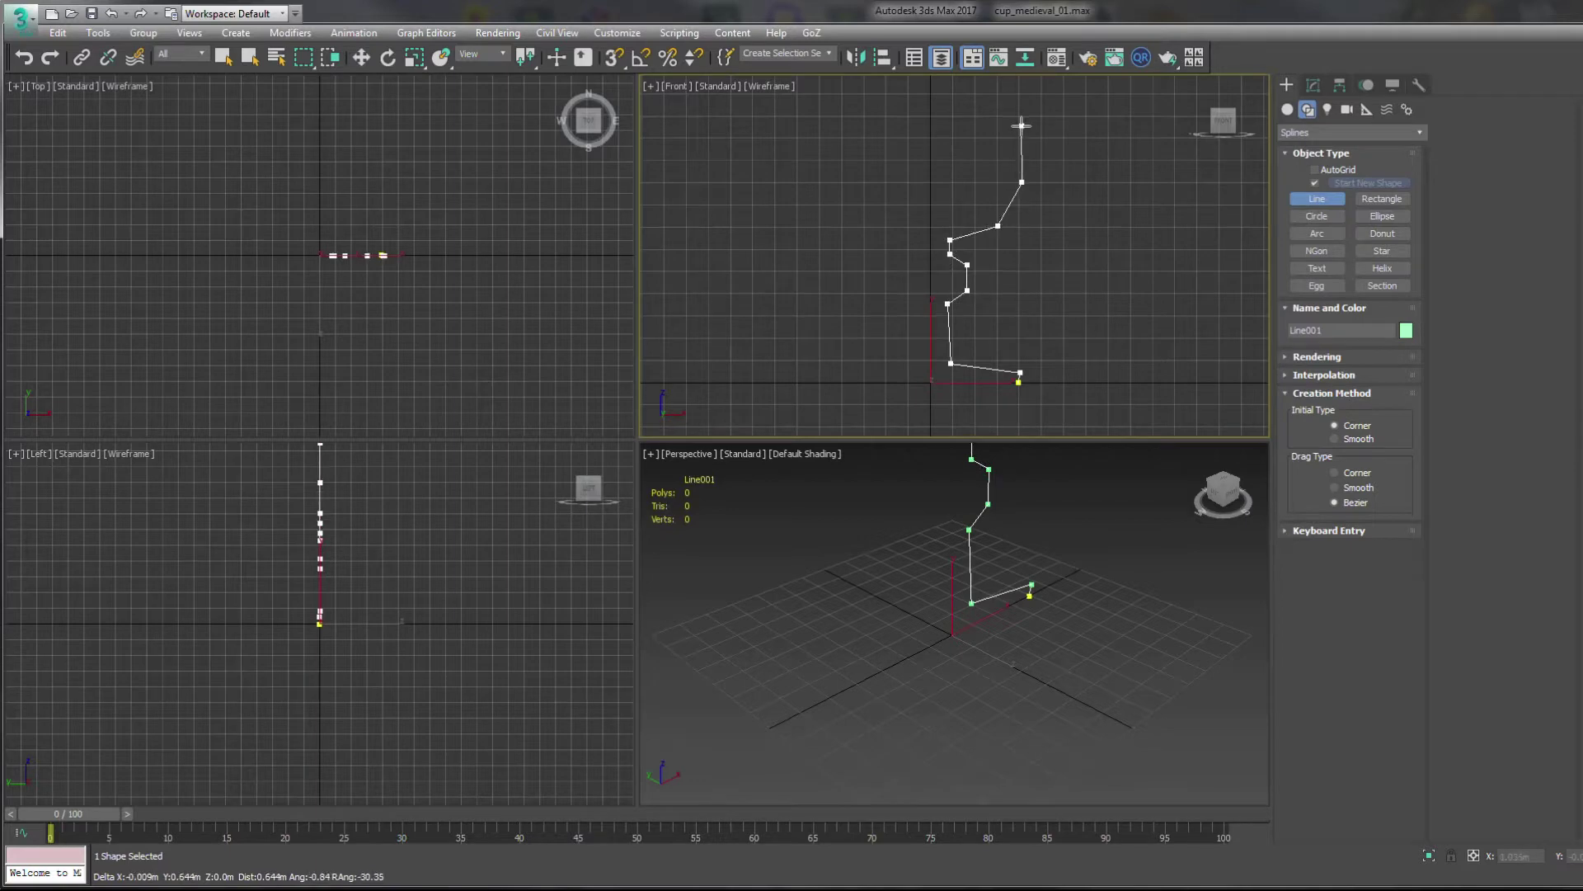
- Adjust Line001's pivot, then make a bowl vertex Bezier and raise it so the bowl curves smoothly
click(1339, 85)
click(1336, 198)
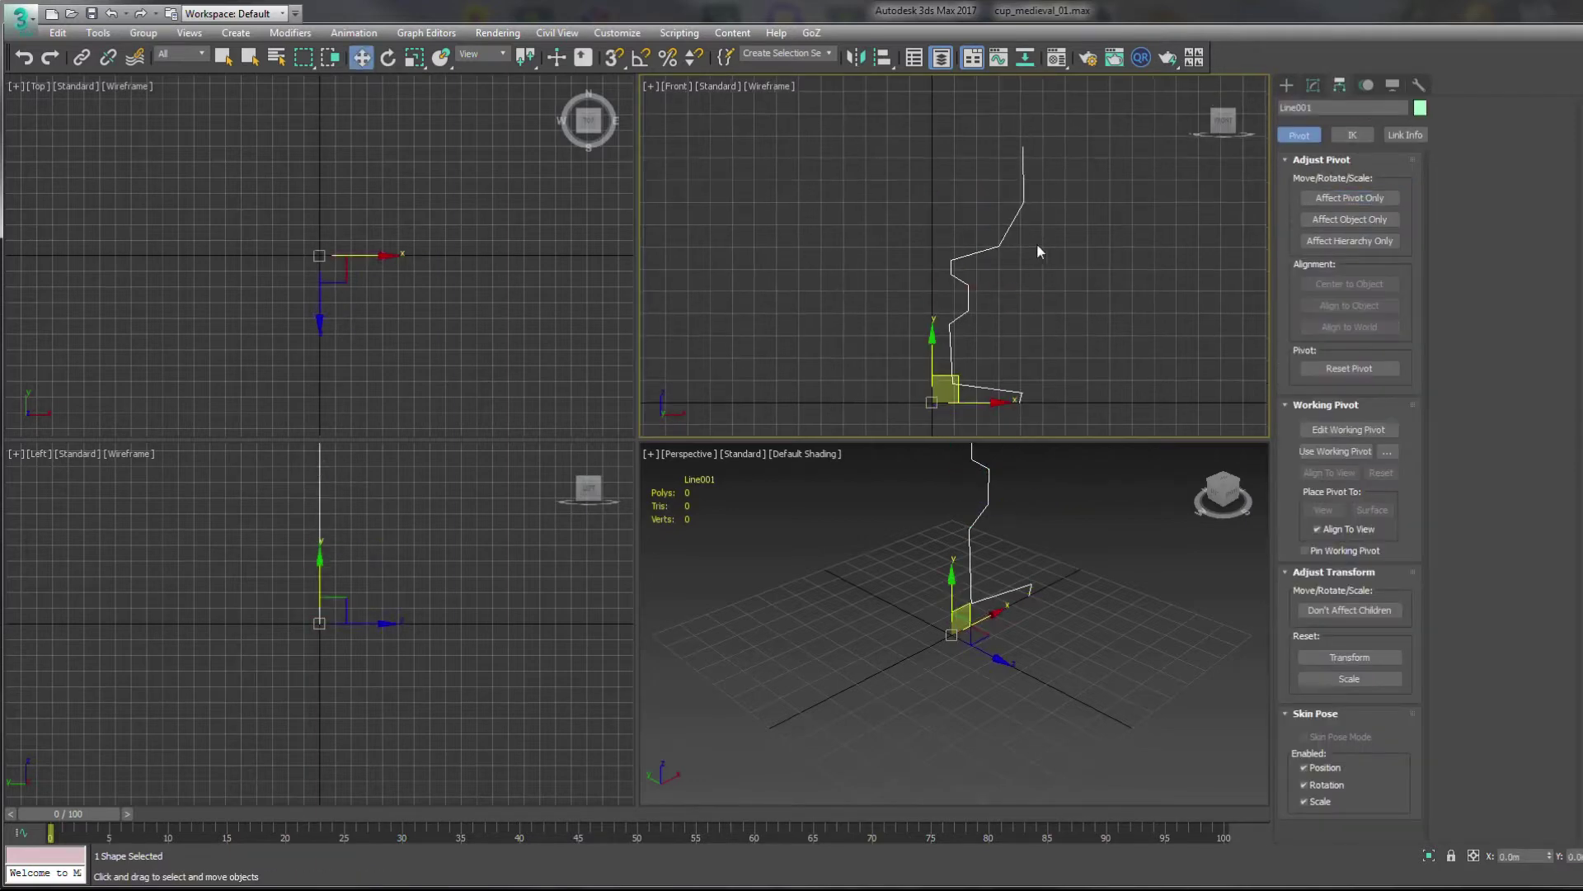
key(1)
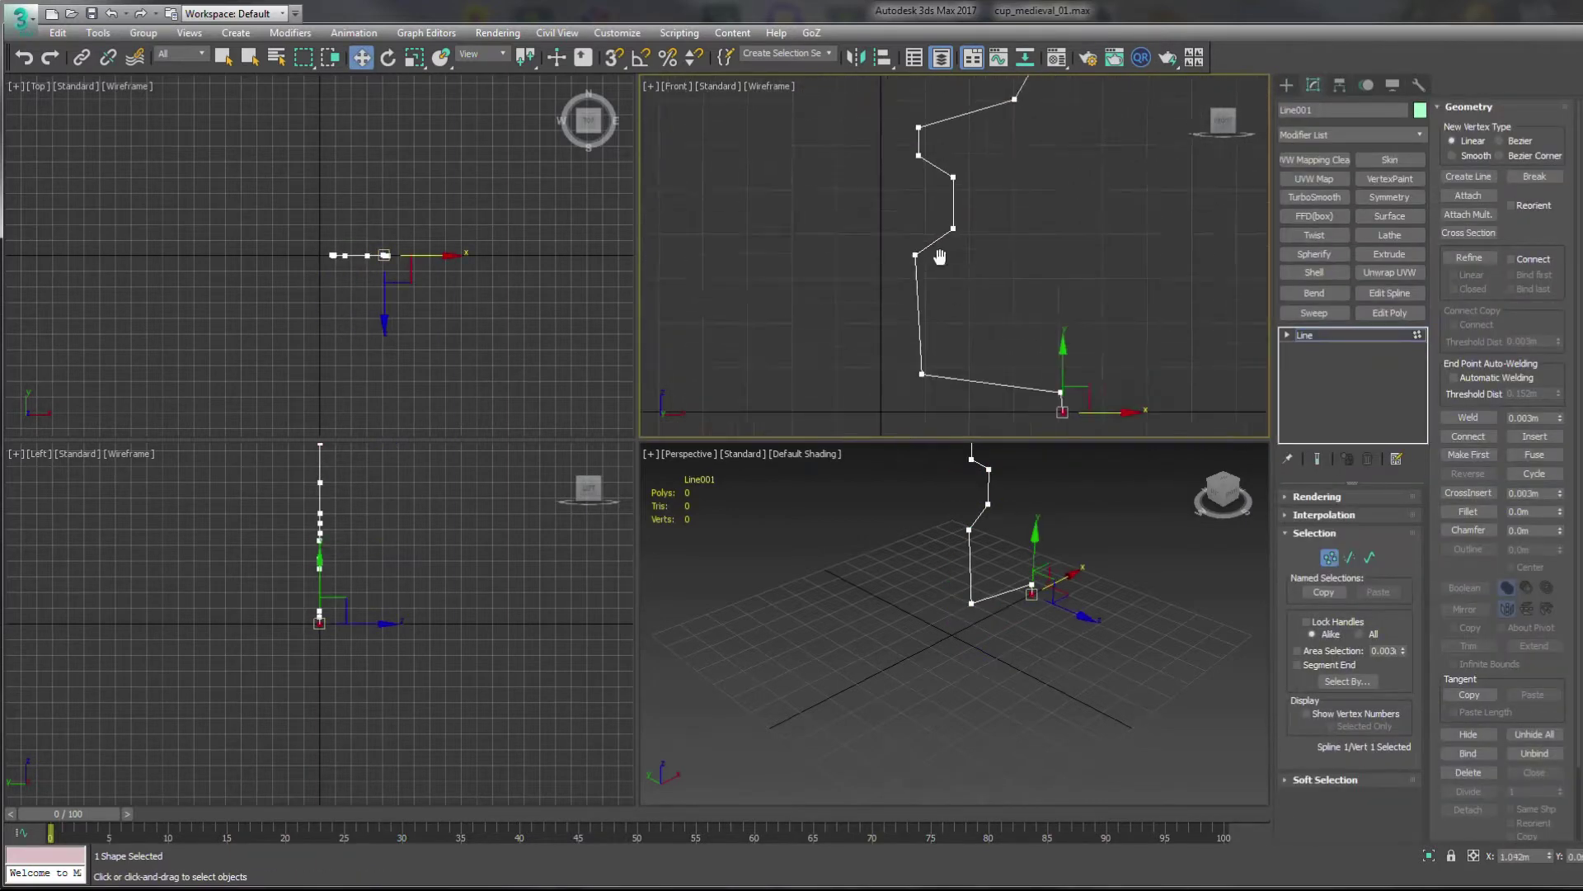
click(951, 267)
right_click(930, 311)
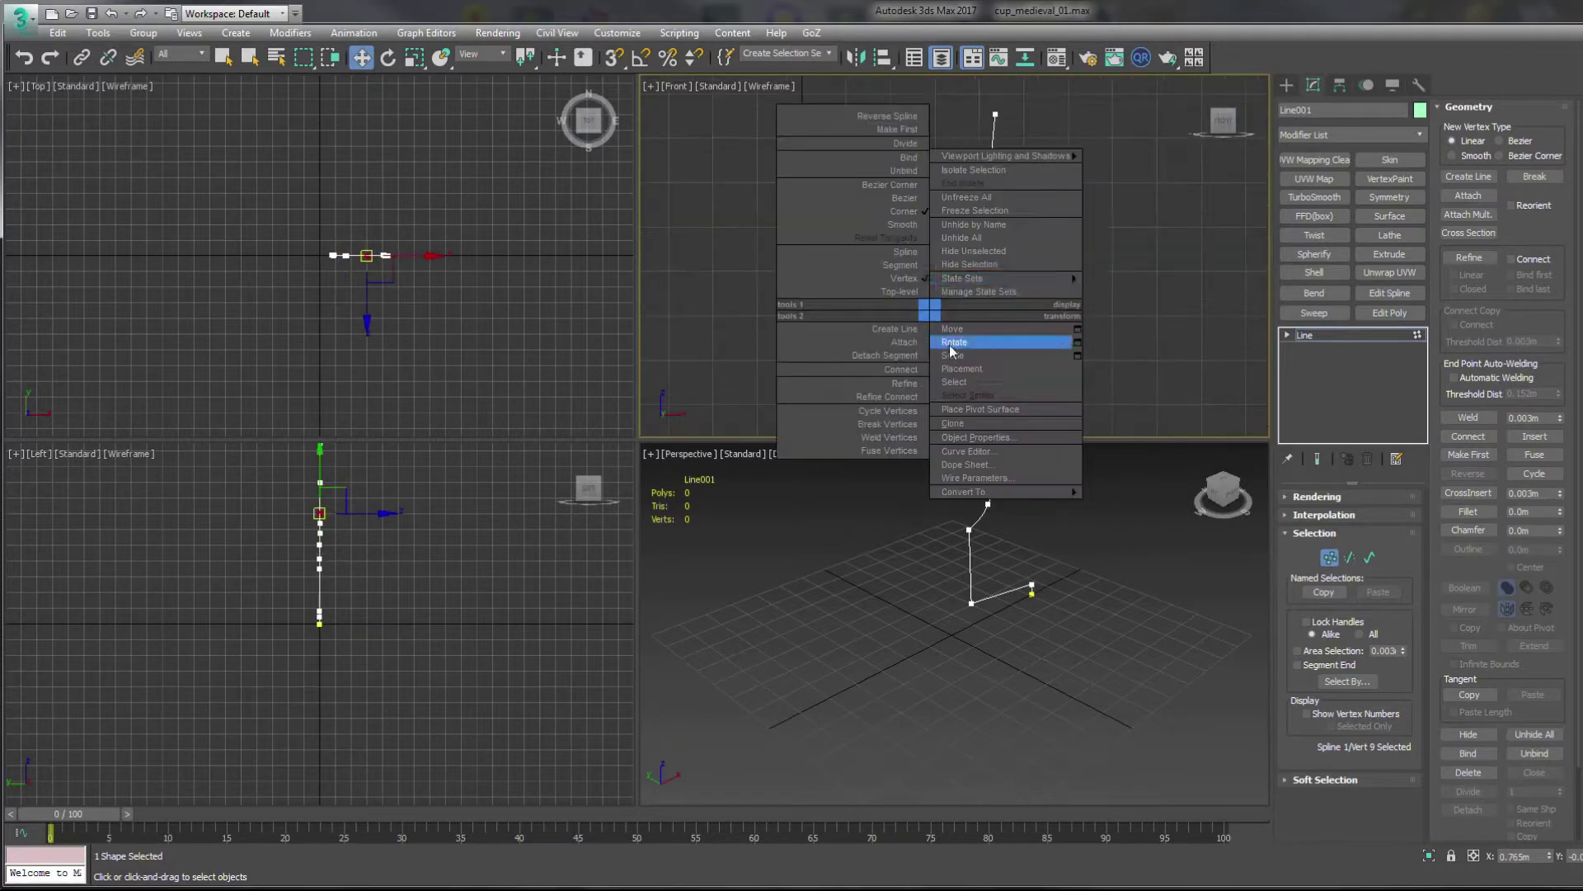
click(929, 285)
scroll(939, 252, up, 3)
drag(996, 276, 975, 209)
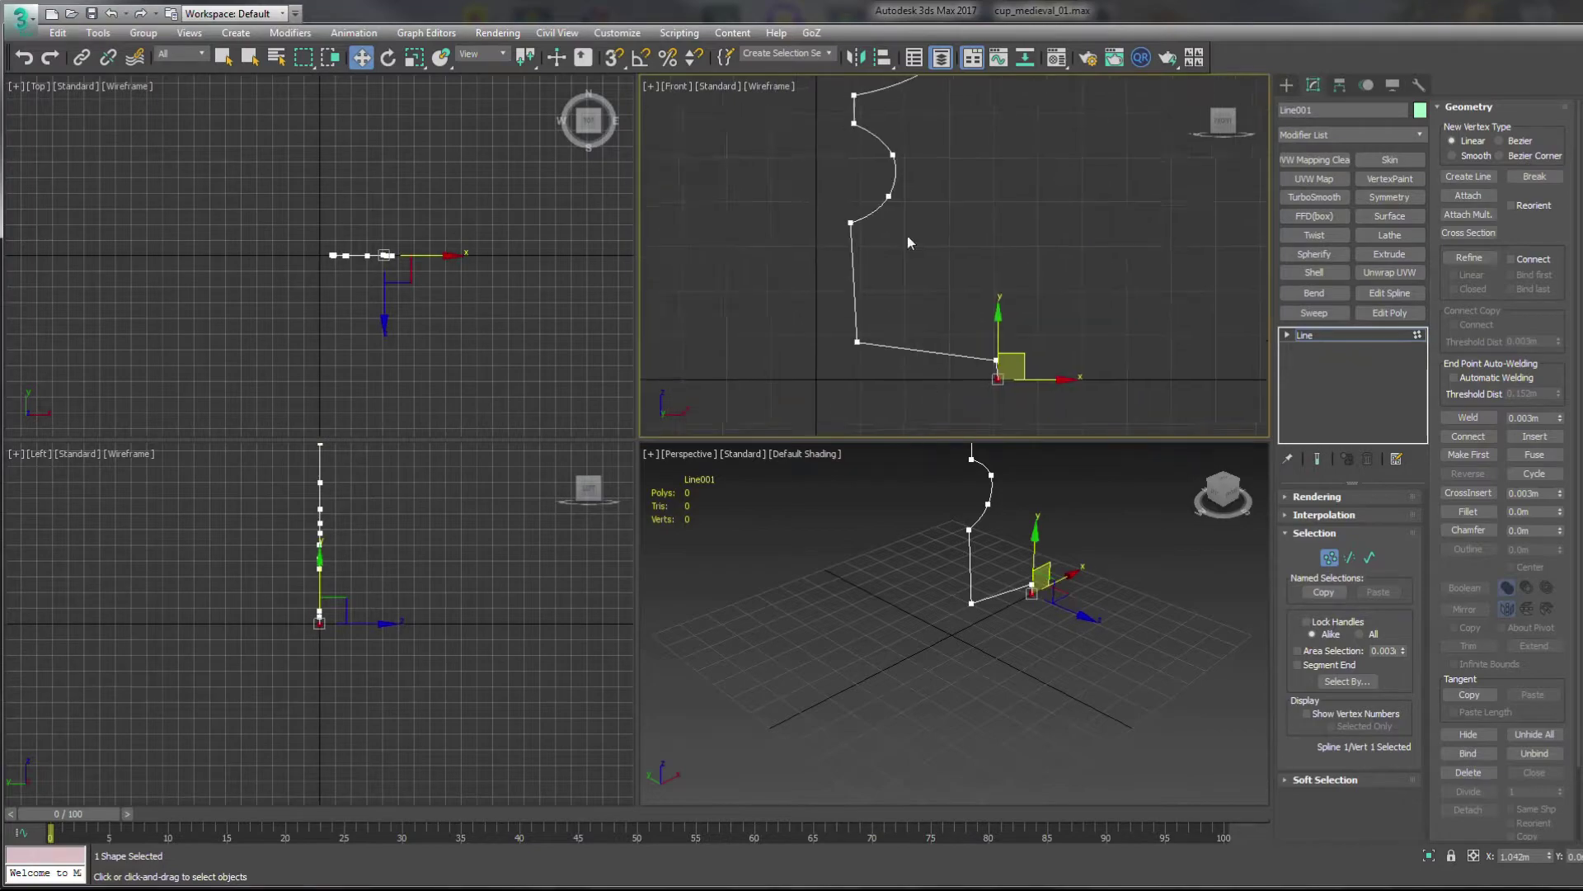
- Lathe the profile into a 20-segment goblet shown with edged faces
click(1390, 235)
key(alt+w)
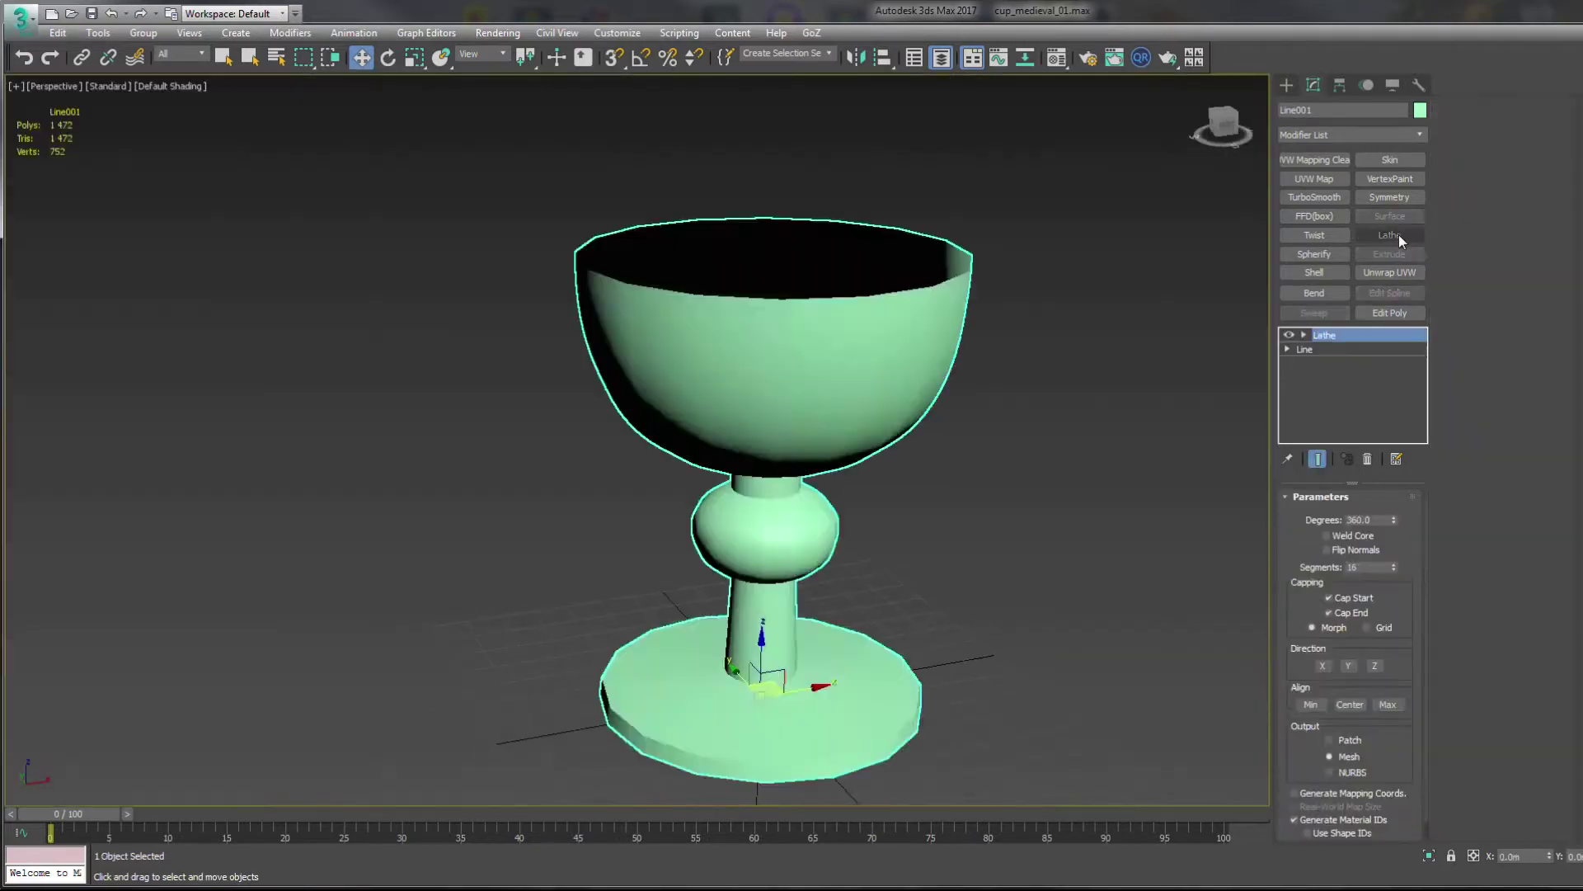
key(Return)
key(F4)
mouse_move(810, 504)
alt+middle_down()
mouse_move(953, 630)
mouse_move(948, 463)
mouse_move(756, 538)
mouse_move(874, 533)
alt+middle_up()
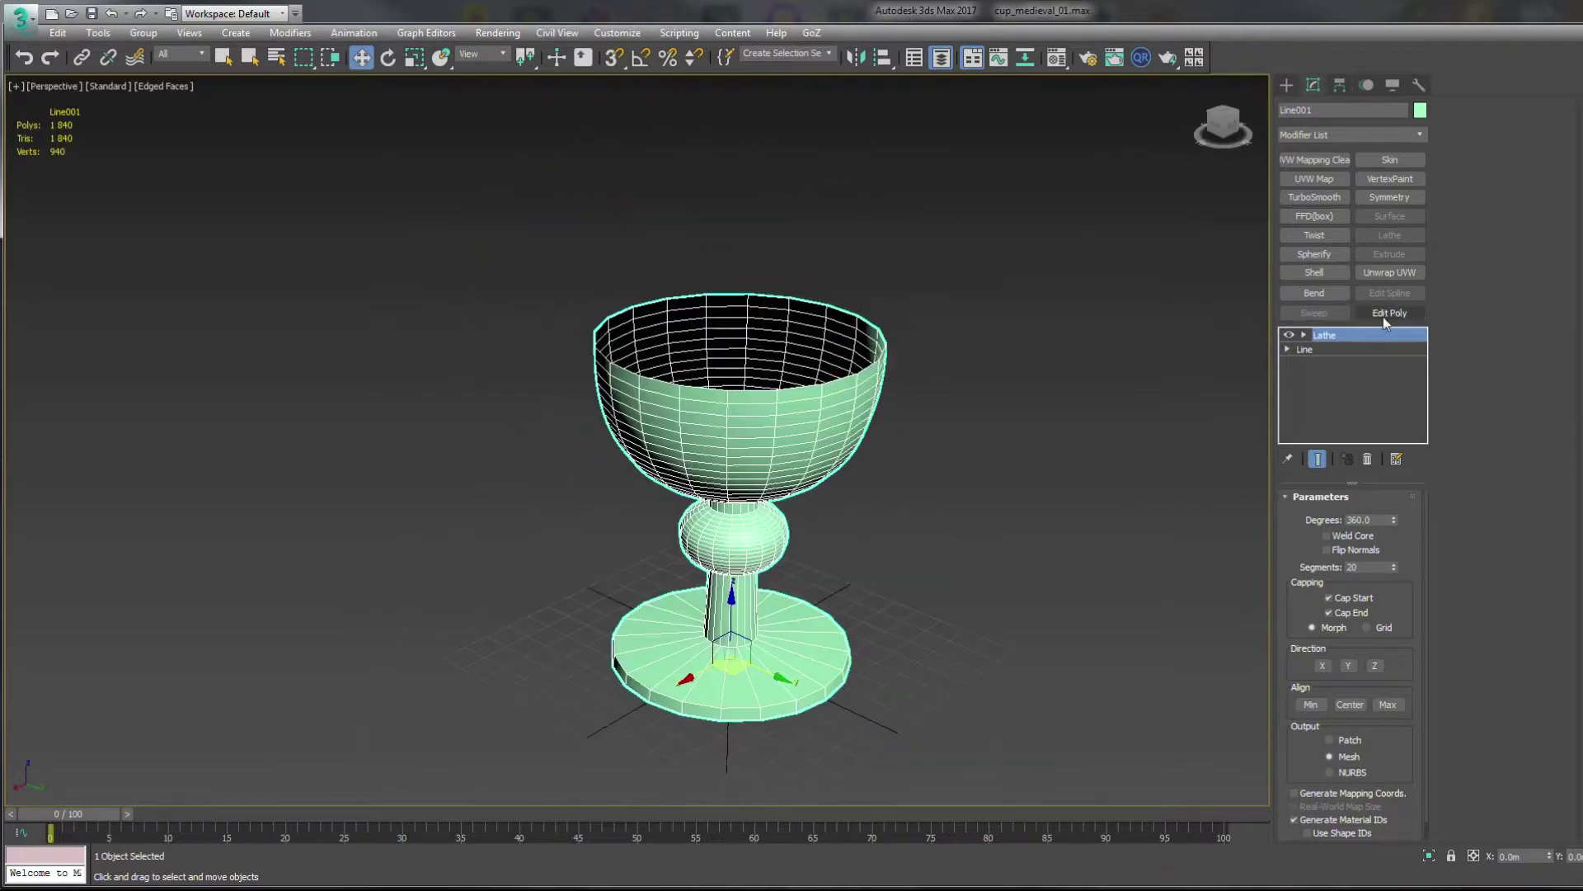
- Collapse the goblet's modifier stack into an editable poly
right_click(1353, 336)
key(Escape)
right_click(1341, 367)
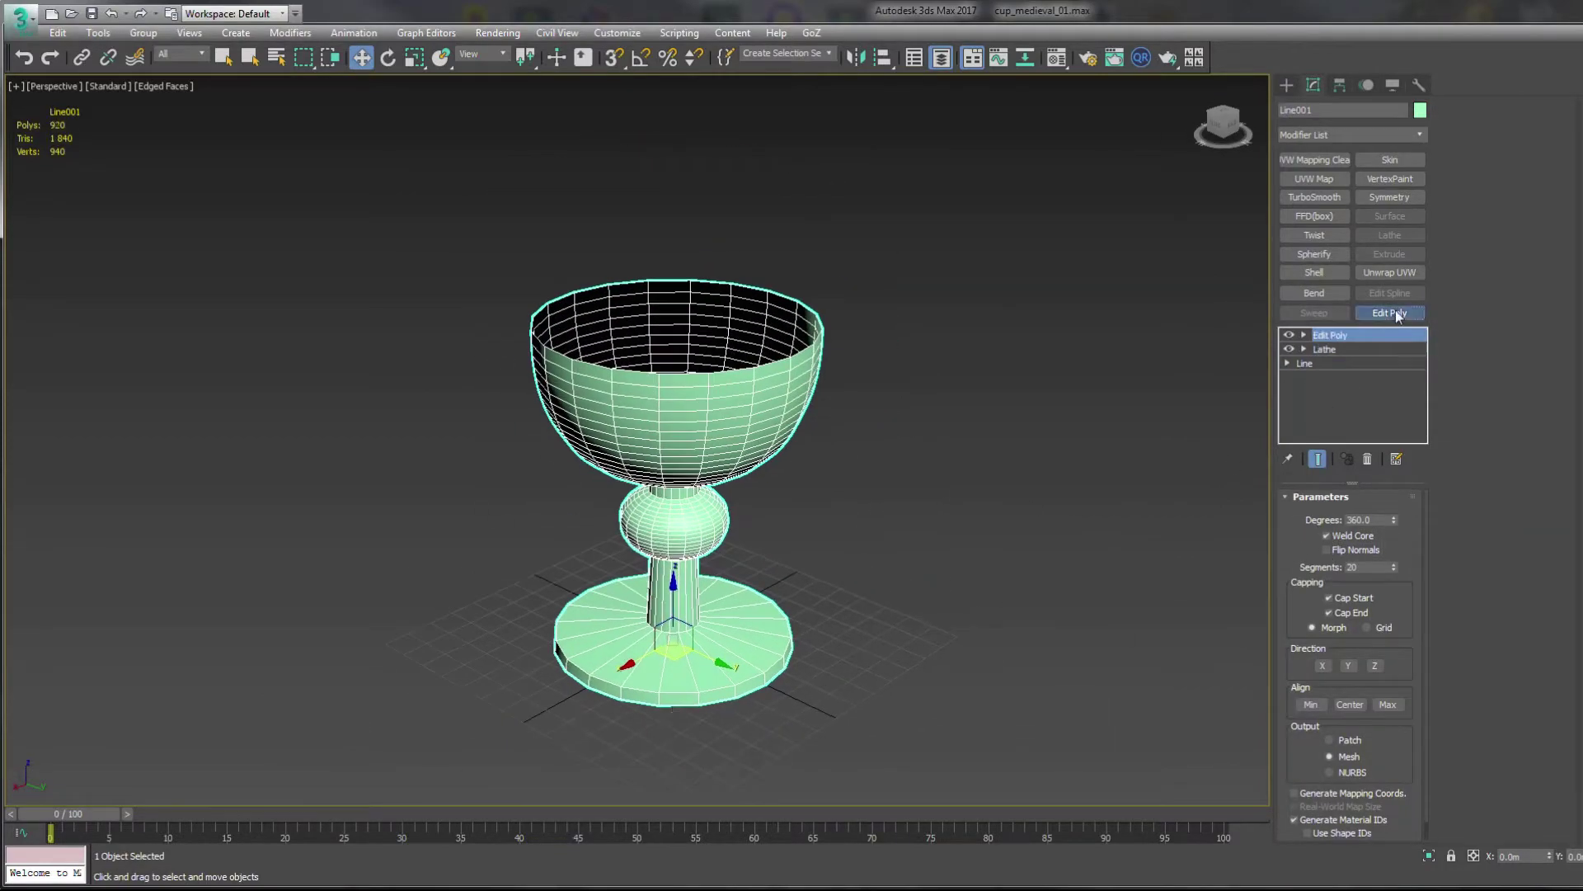
click(1361, 365)
alt+middle_drag(878, 505, 602, 226)
scroll(697, 507, up, 5)
- Undo back to the Lathe and rebuild the goblet with 12 segments
key(alt+w)
key(q)
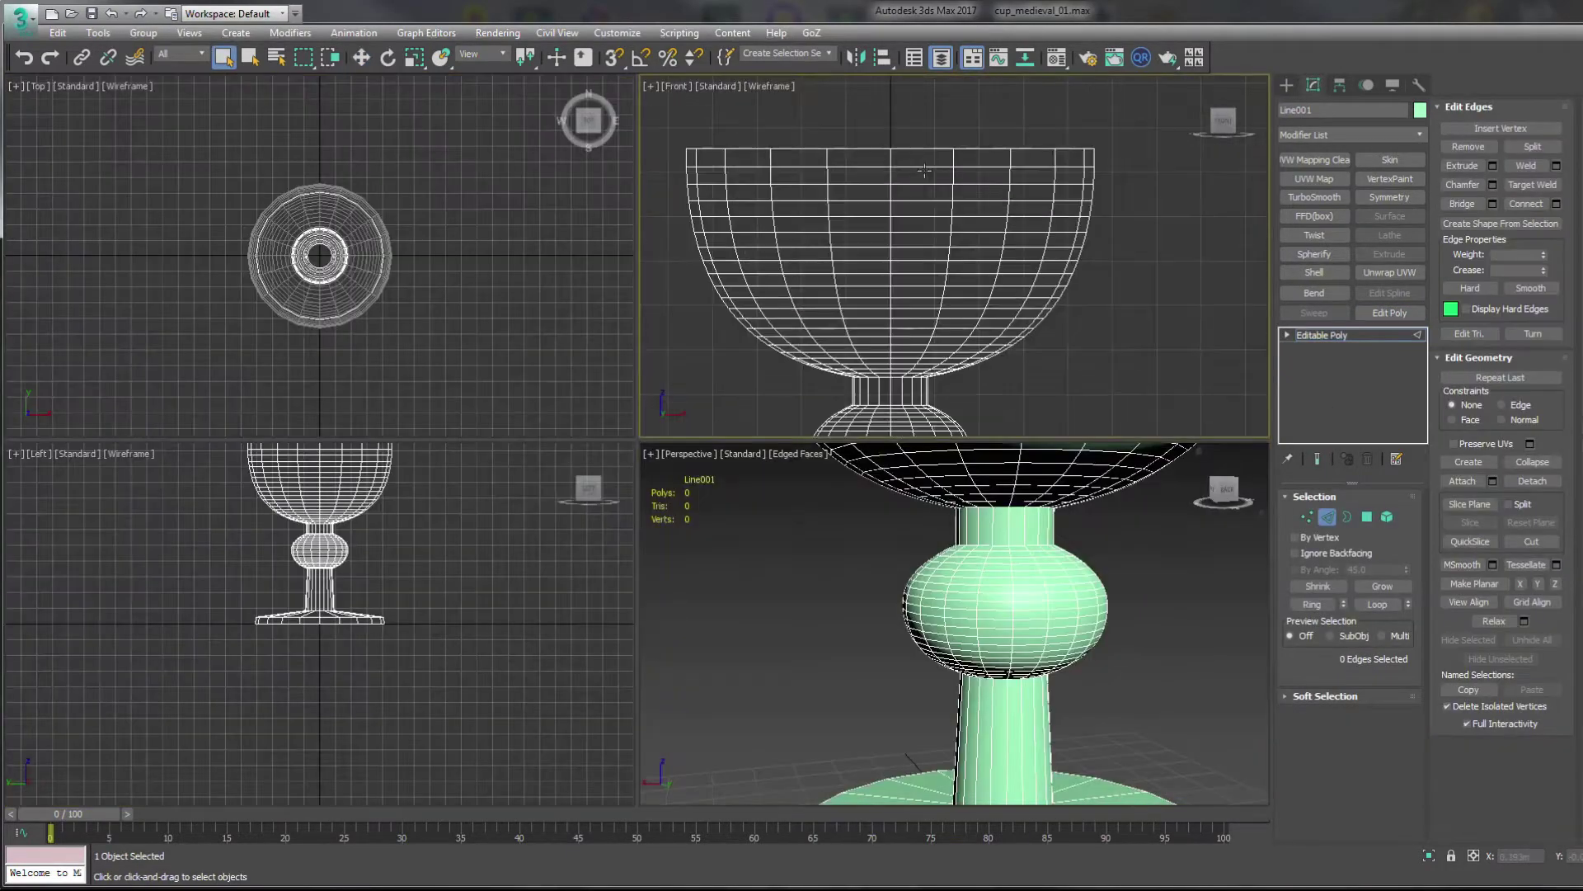
key(shift+z)
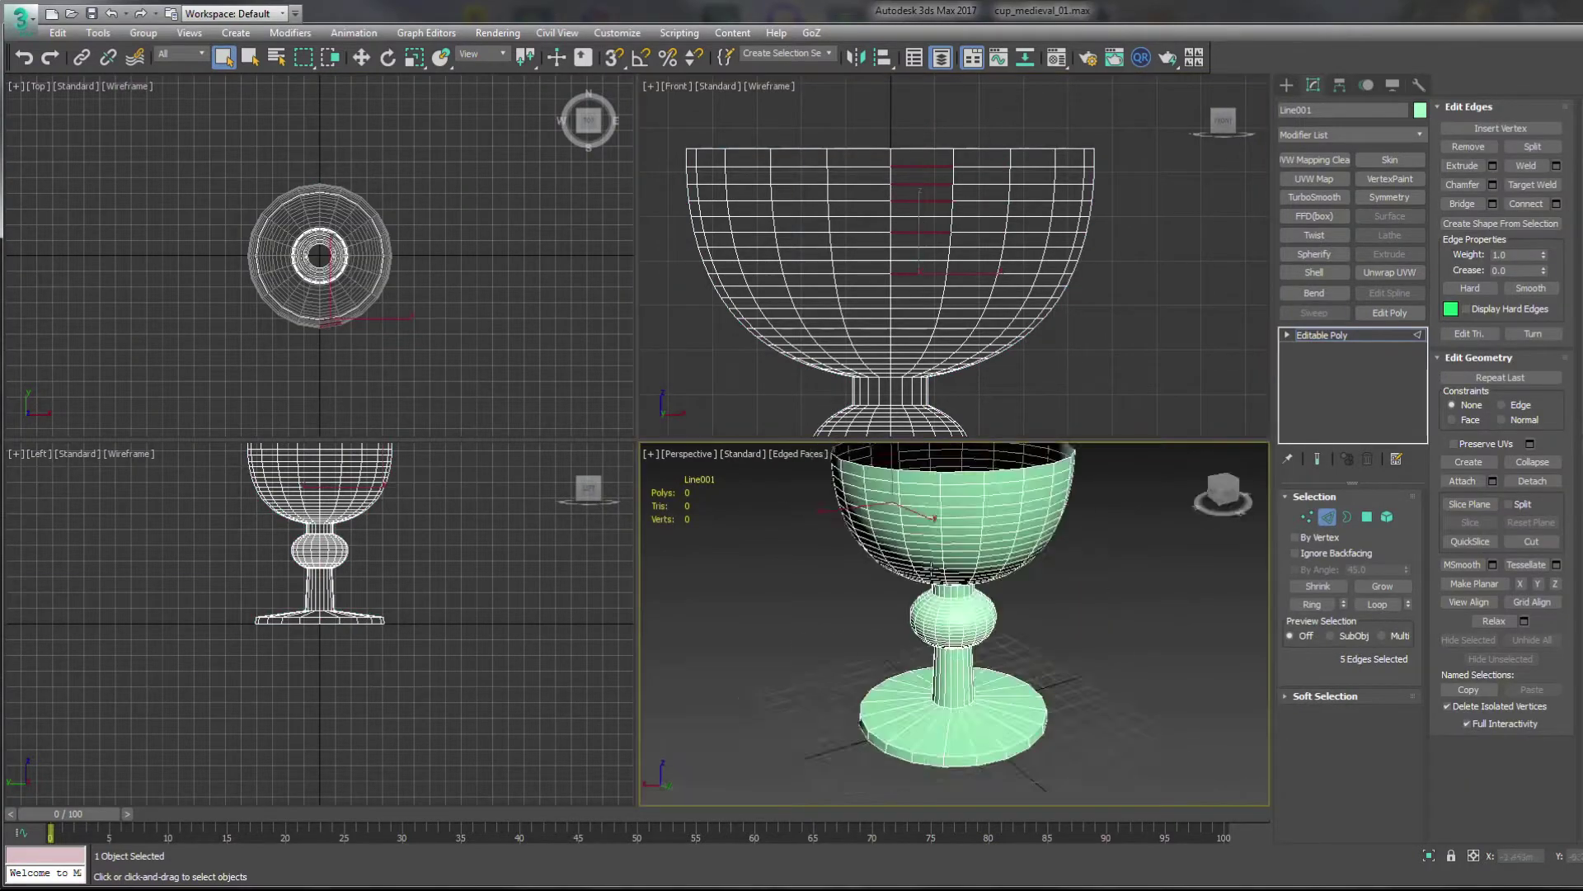
key(shift+z)
key(ctrl+z)
key(shift+z)
text(12)
key(Return)
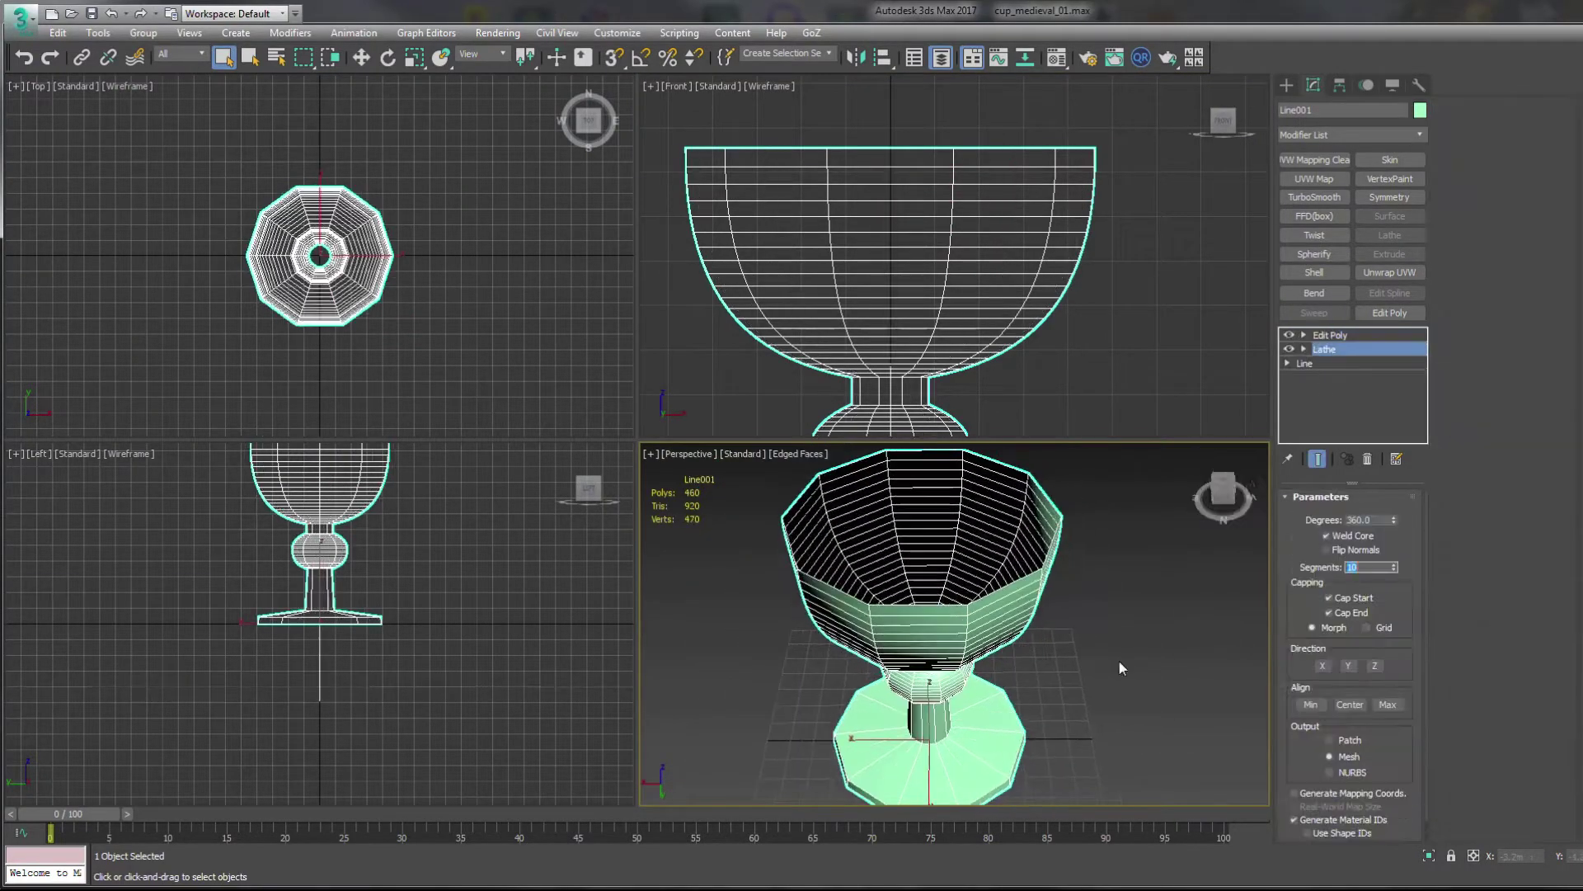
mouse_move(1120, 661)
alt+middle_down()
mouse_move(1149, 665)
mouse_move(1080, 687)
alt+middle_up()
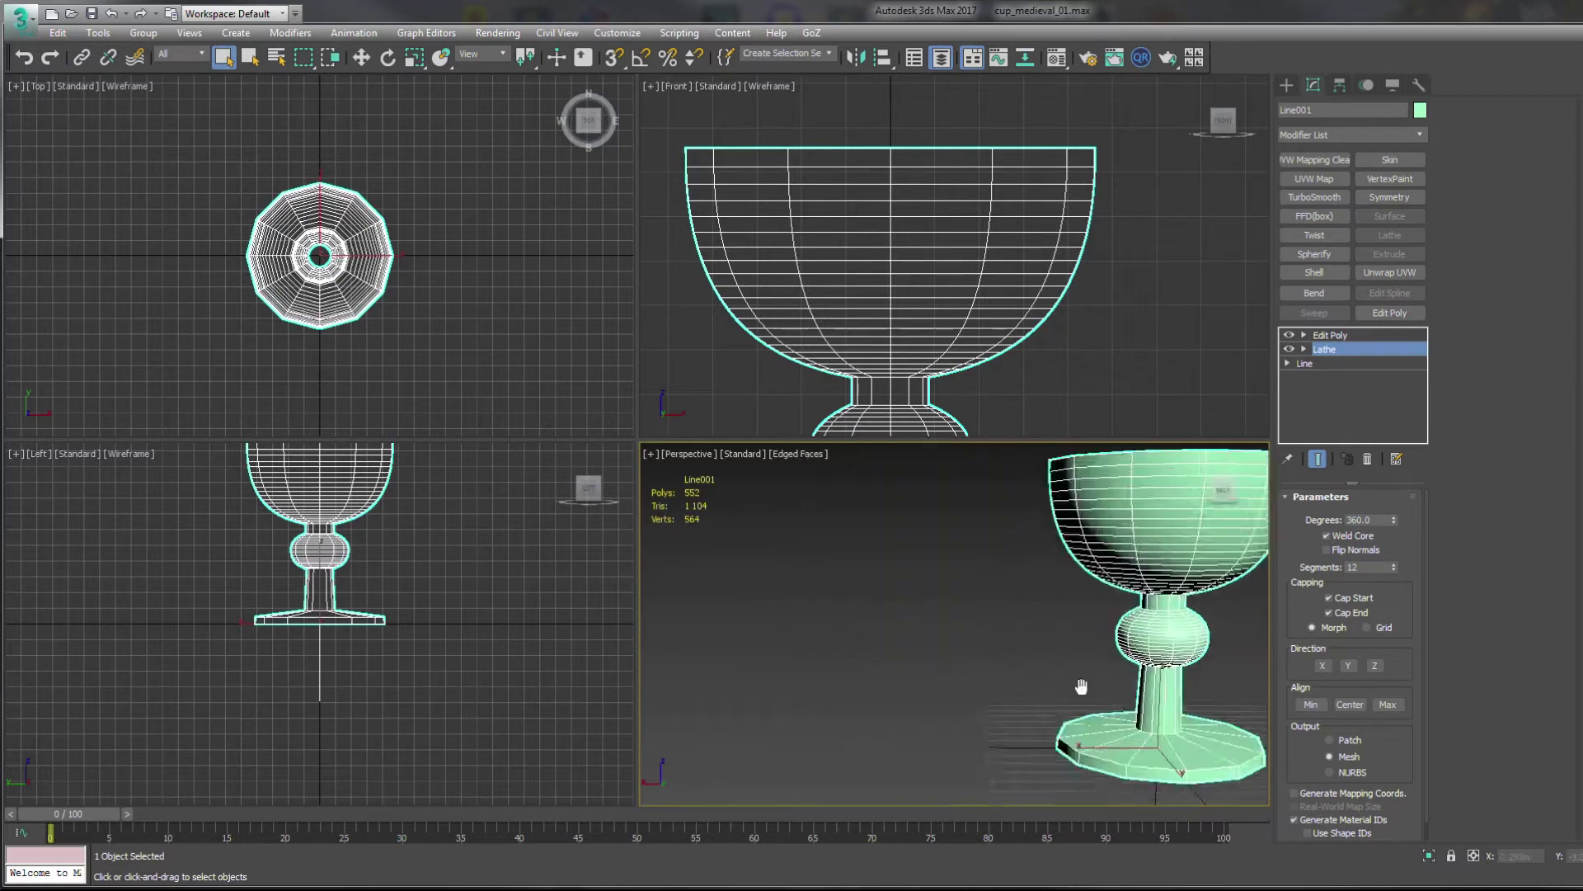
- Collapse the 12-sided goblet to an editable poly and select a column of bowl edges
right_click(1319, 338)
click(1336, 537)
ctrl+drag(957, 285, 958, 322)
middle_drag(958, 321, 958, 249)
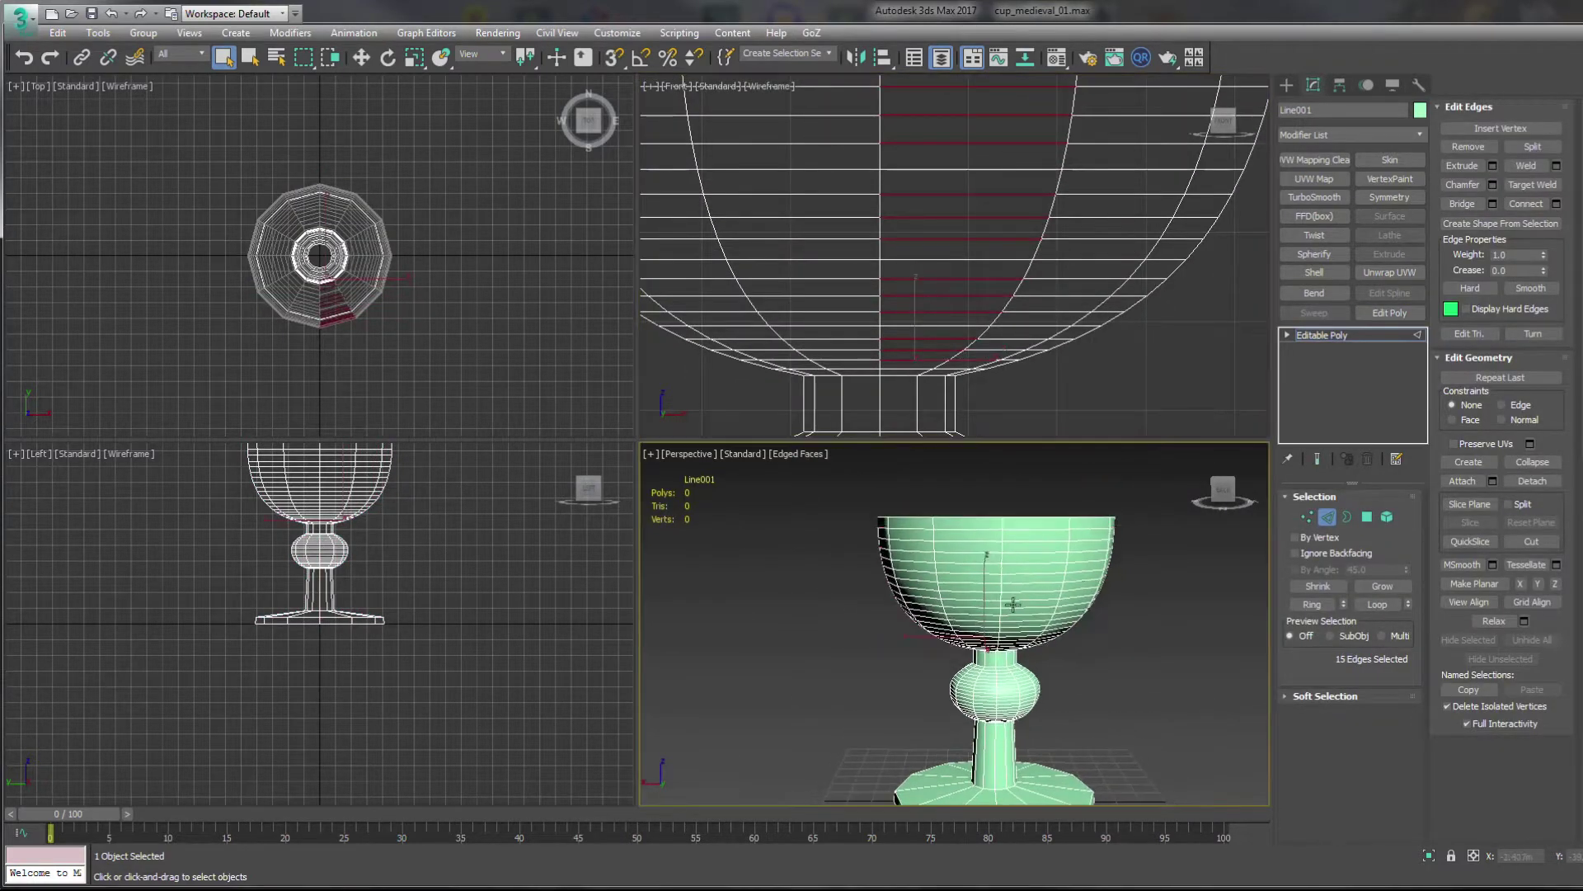
click(911, 350)
scroll(954, 566, up, 5)
scroll(947, 333, up, 4)
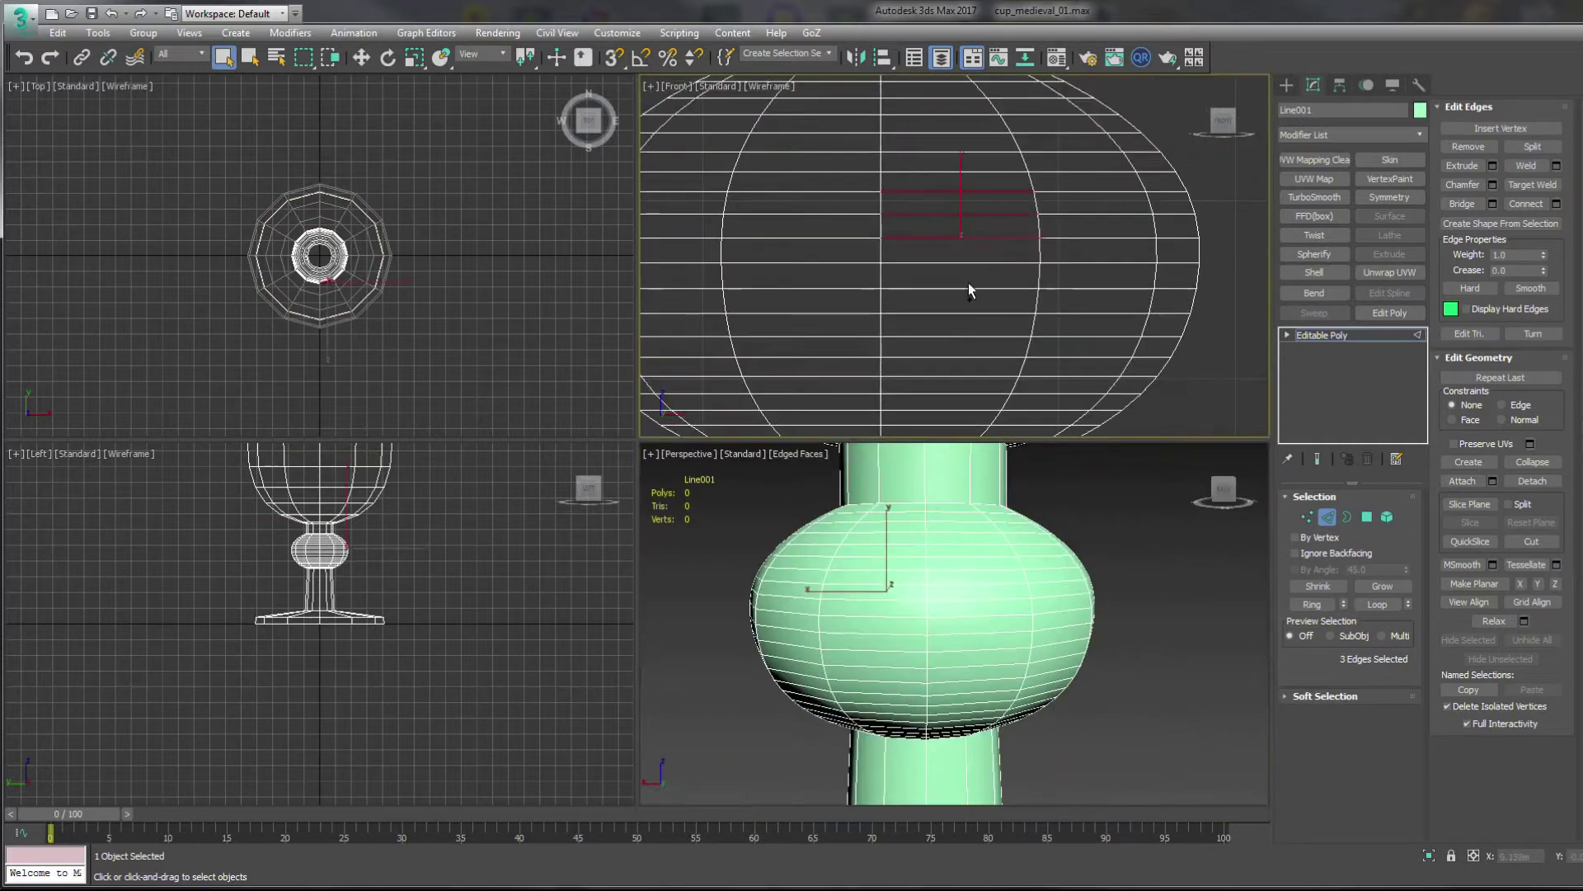
- Select the edge rings across the knob and remove them, leaving 192 polys
ctrl+drag(968, 282, 970, 342)
middle_drag(954, 382, 978, 325)
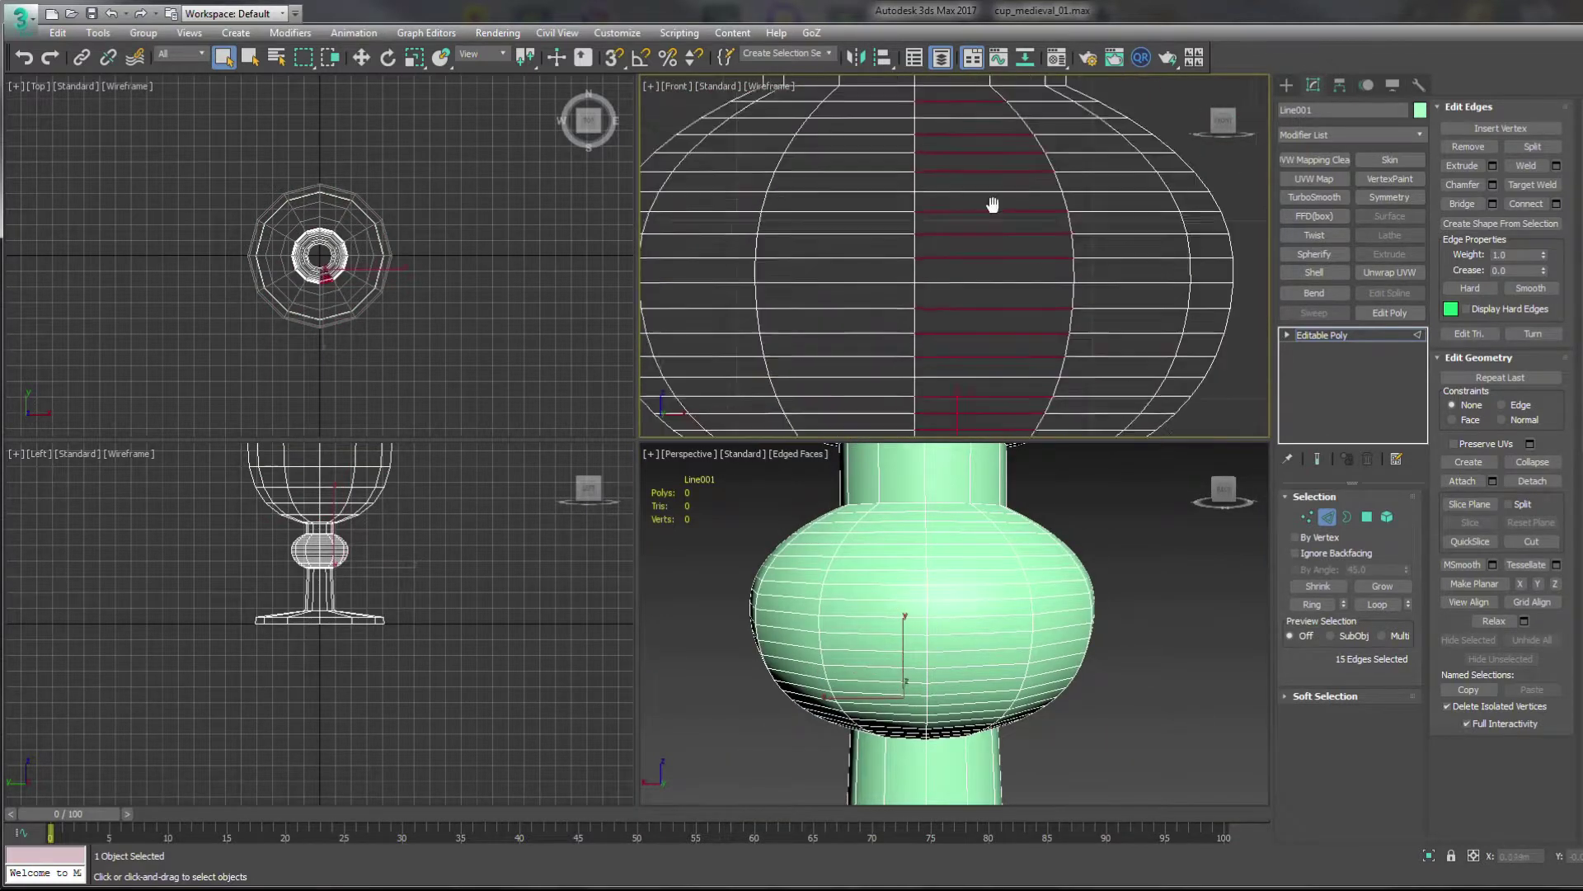
middle_drag(992, 205, 975, 123)
scroll(1008, 647, down, 5)
key(2)
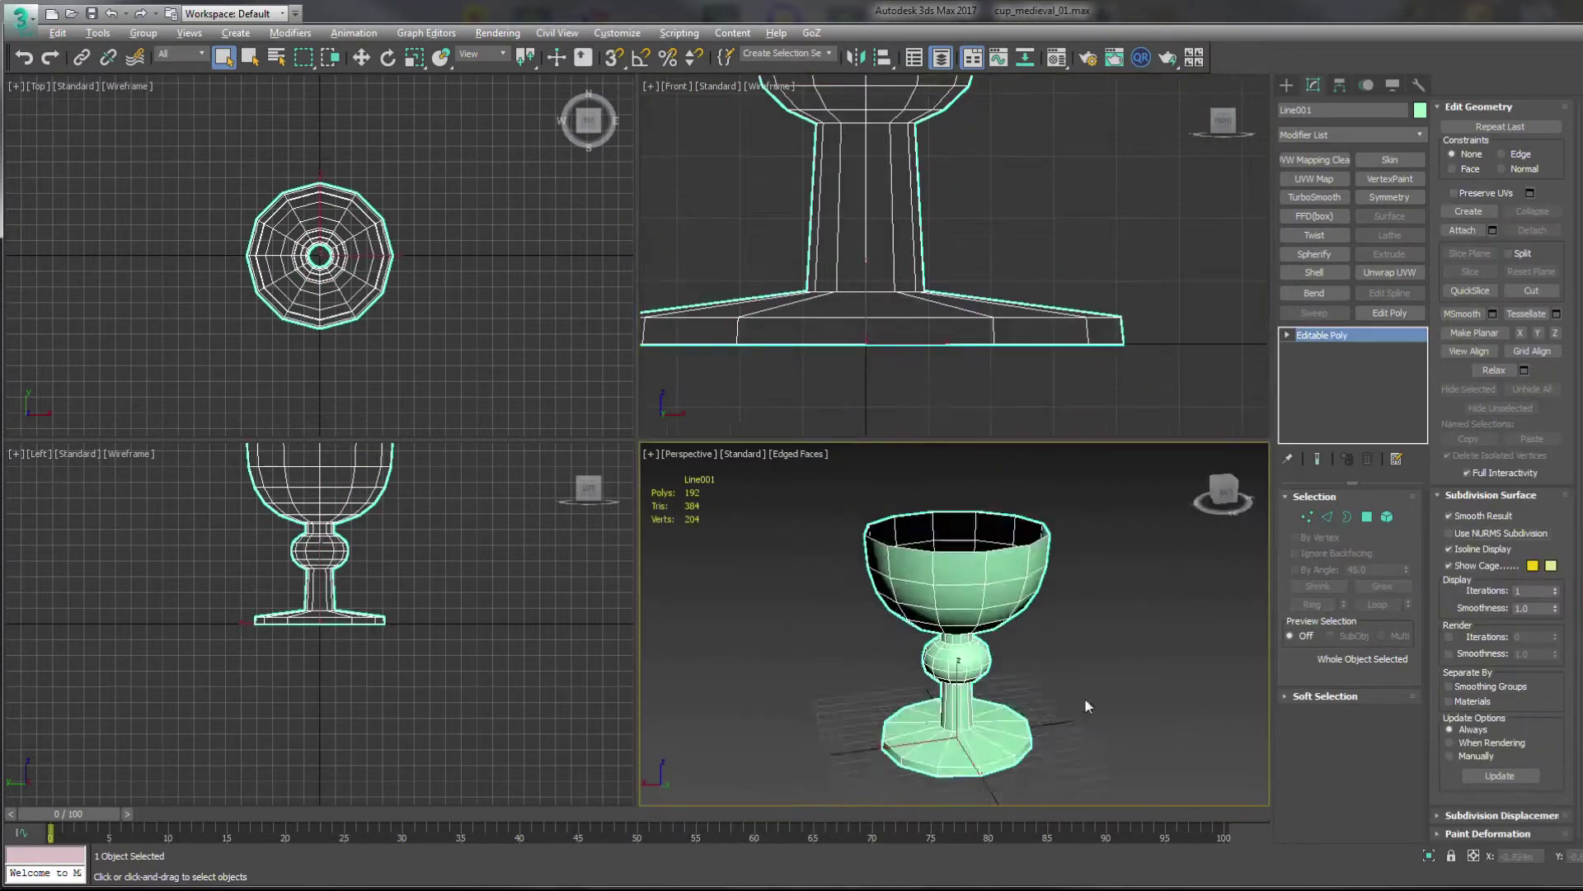
scroll(1085, 699, up, 4)
- Scale the goblet's 24 base vertices outward so the base flares wider
click(1307, 516)
scroll(875, 305, up, 1)
drag(992, 311, 993, 312)
key(r)
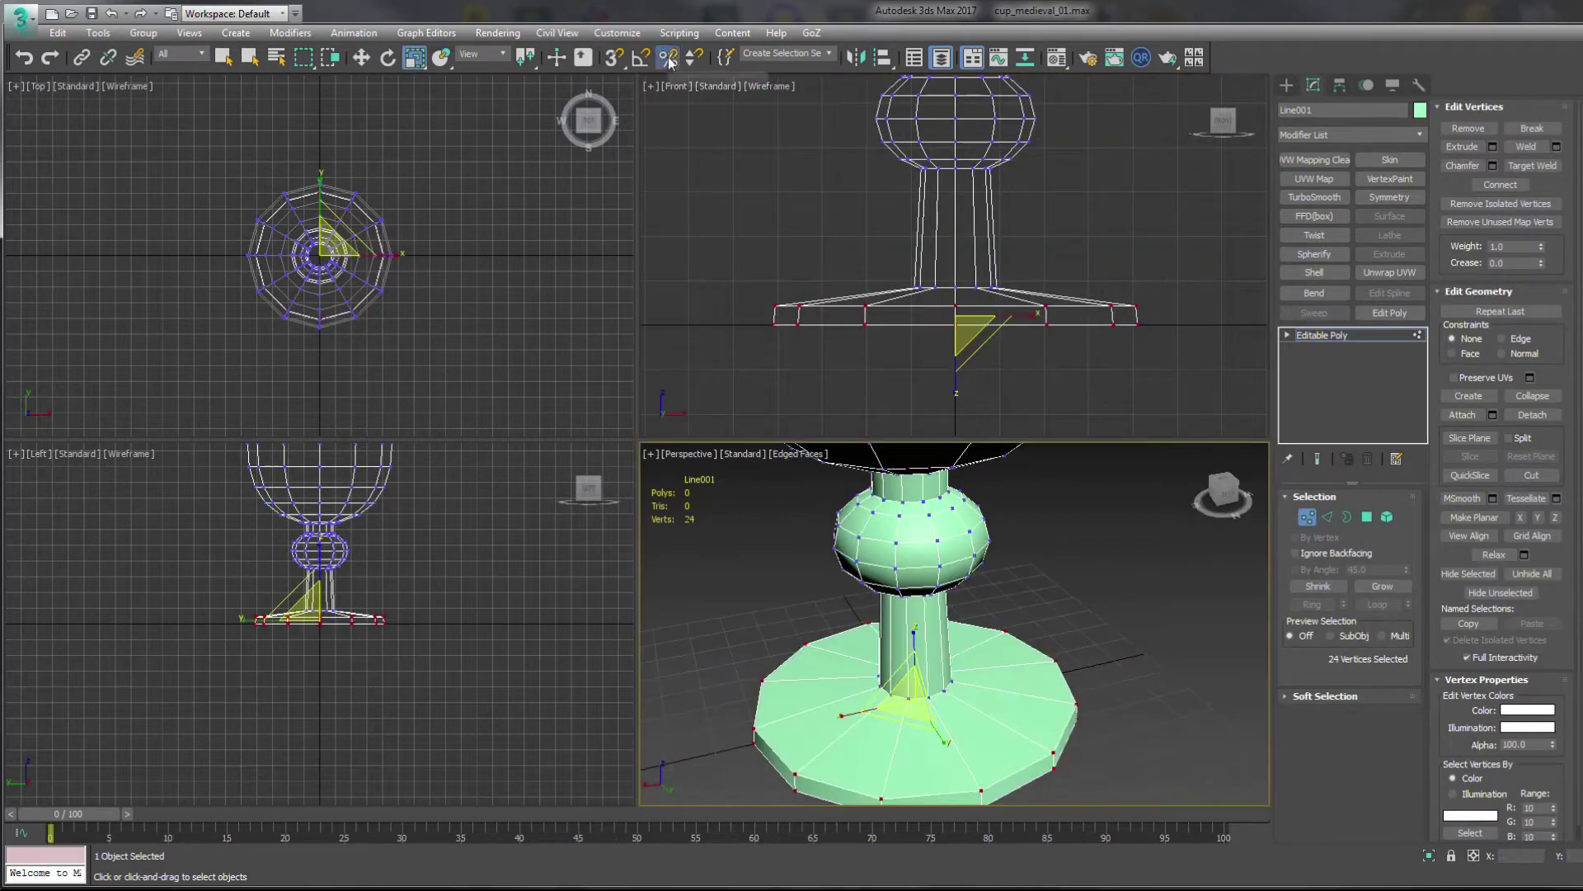
drag(932, 701, 1125, 652)
key(ctrl+shift+z)
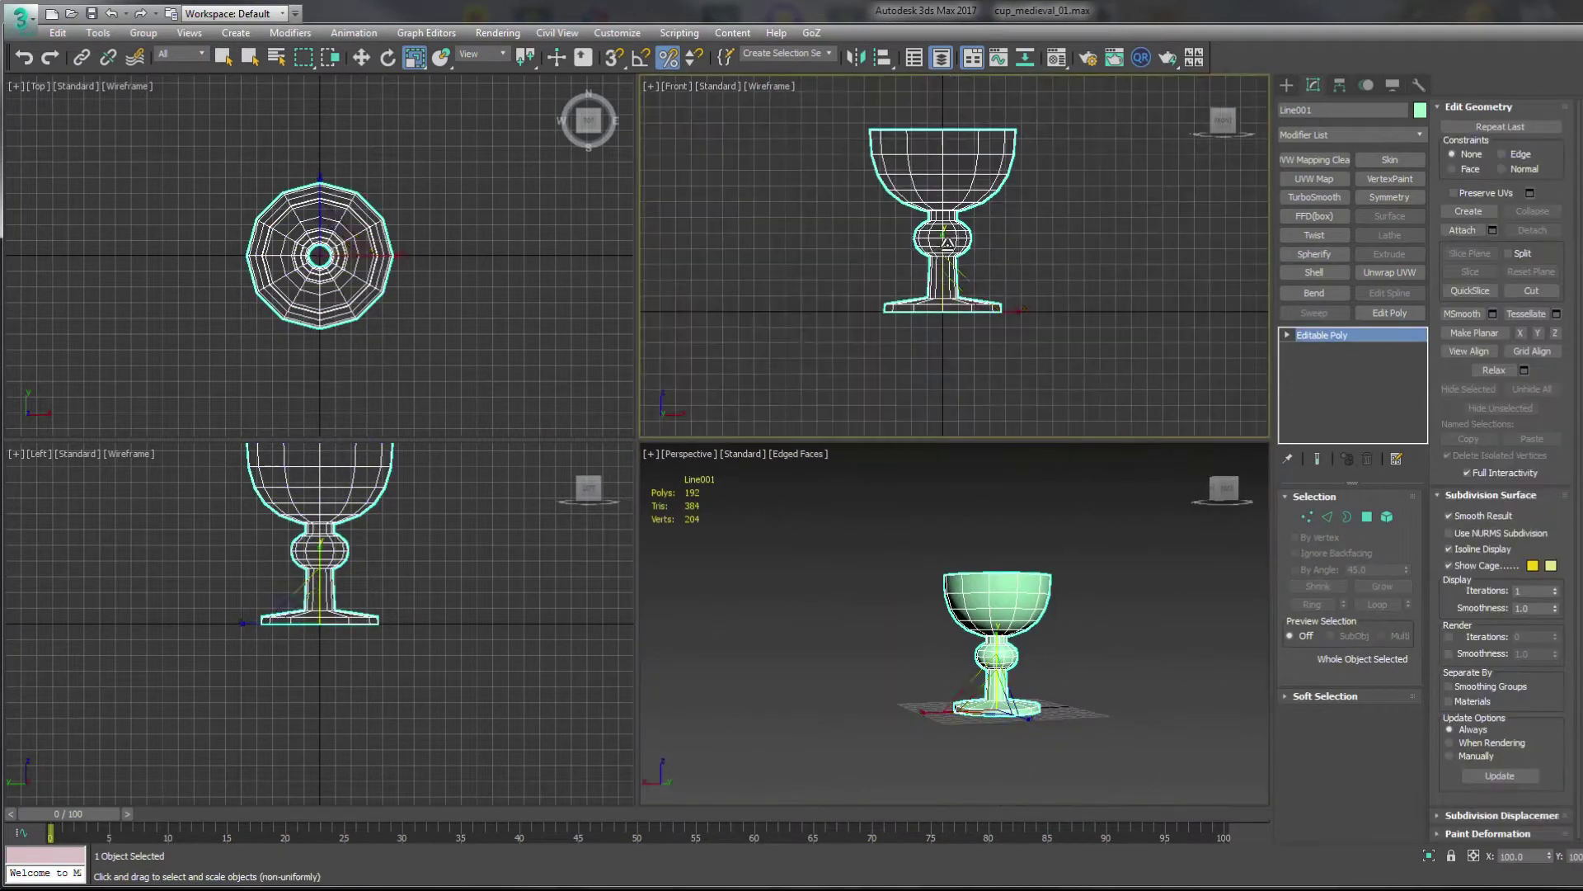
scroll(957, 247, up, 3)
drag(763, 151, 1141, 343)
click(965, 248)
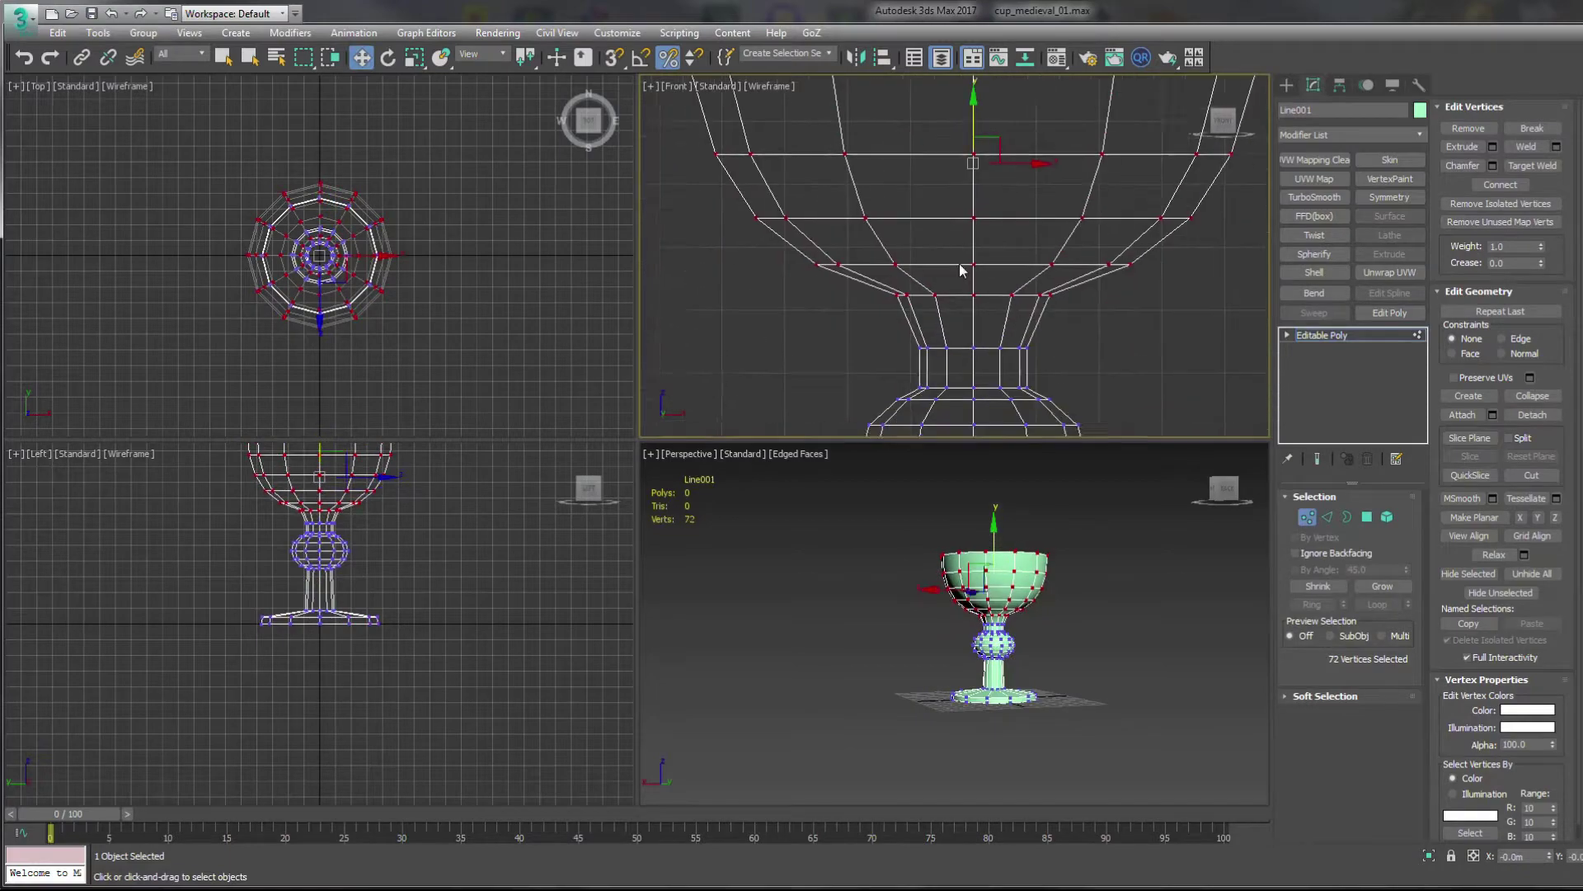
key(2)
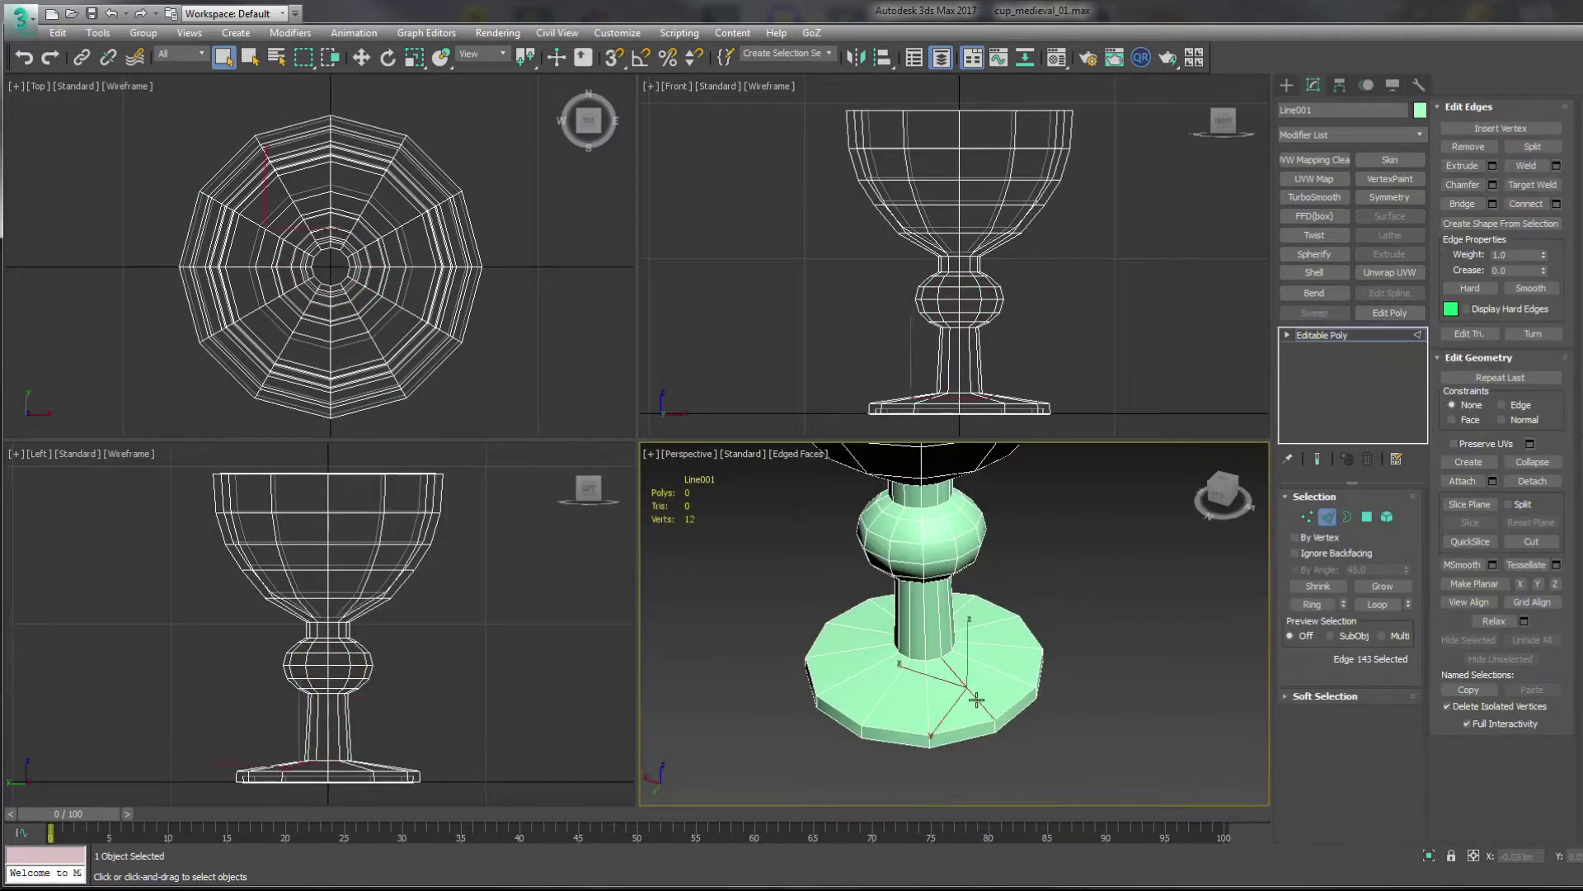
- Slide a new edge loop toward the base and extrude raised rim and stem bands
drag(965, 680, 966, 676)
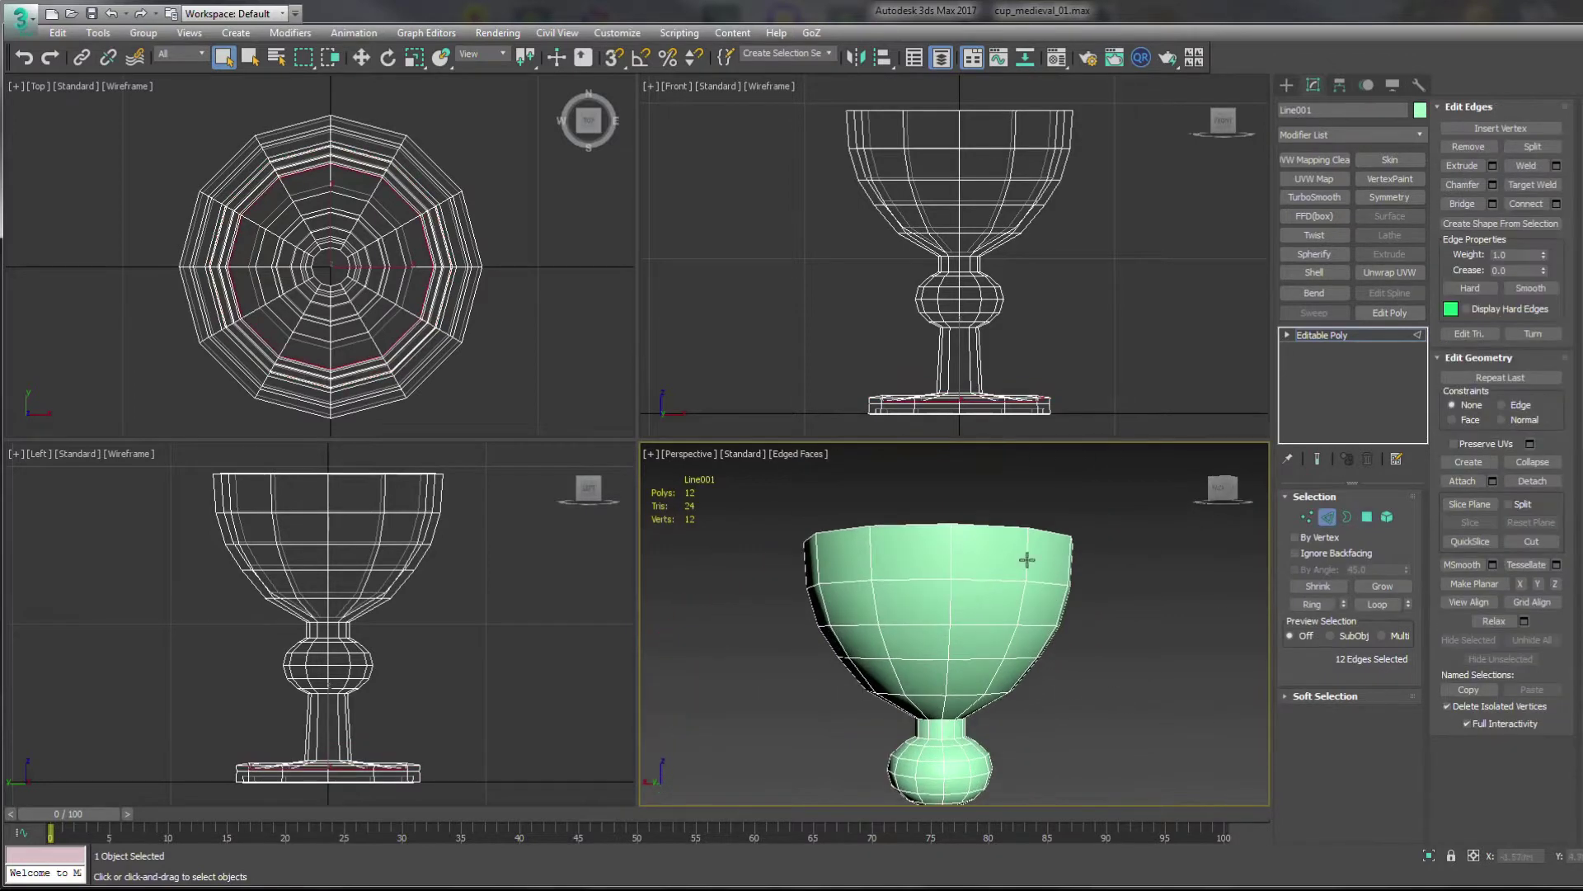
ctrl+click(1366, 518)
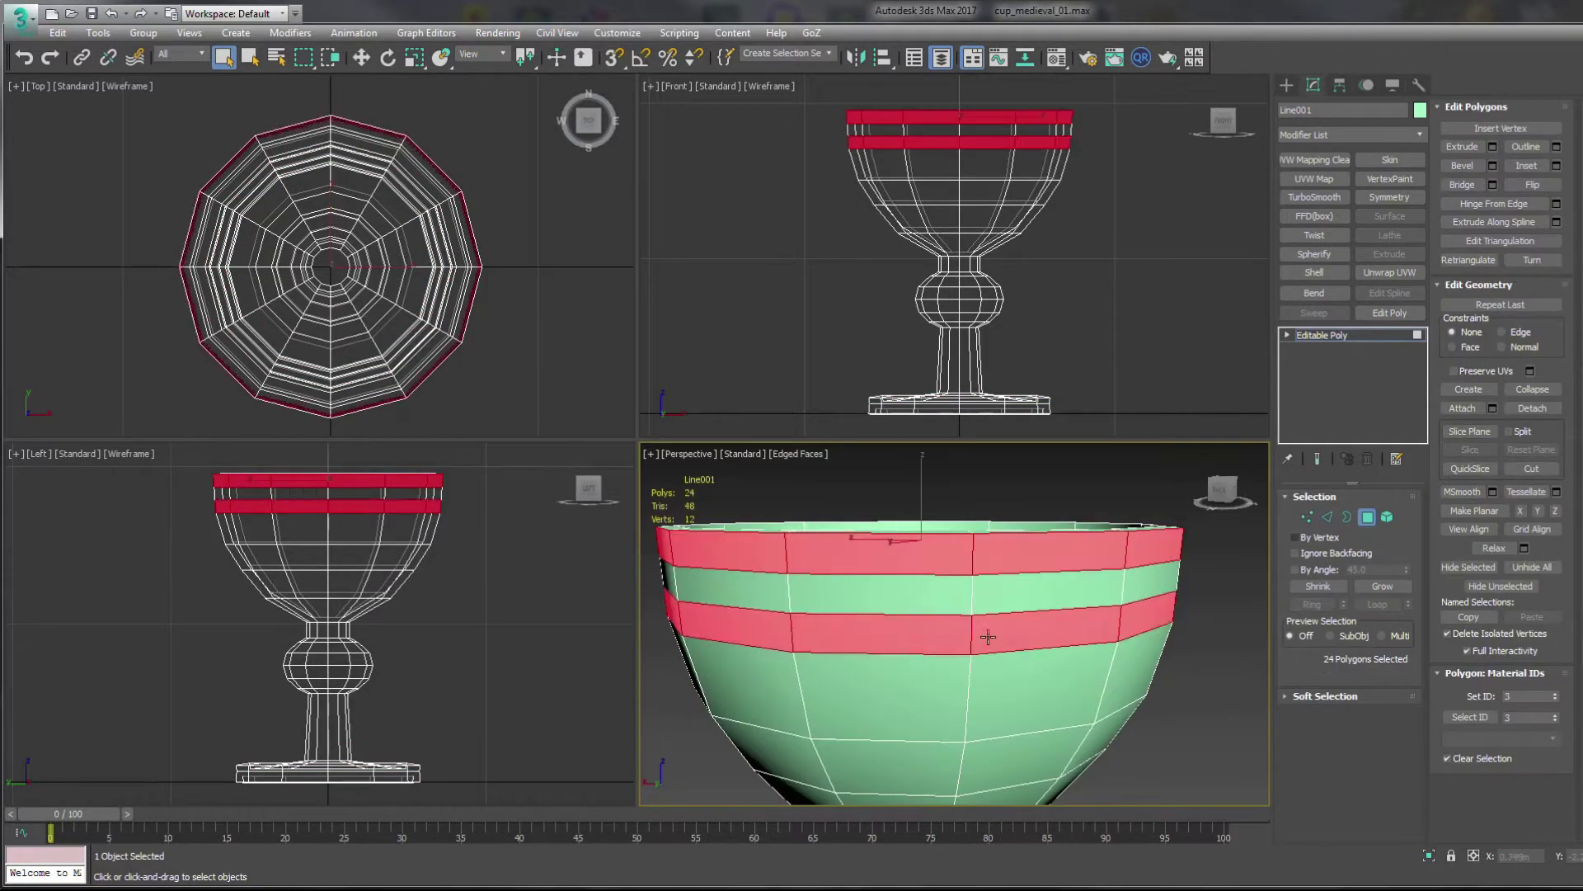
key(shift+e)
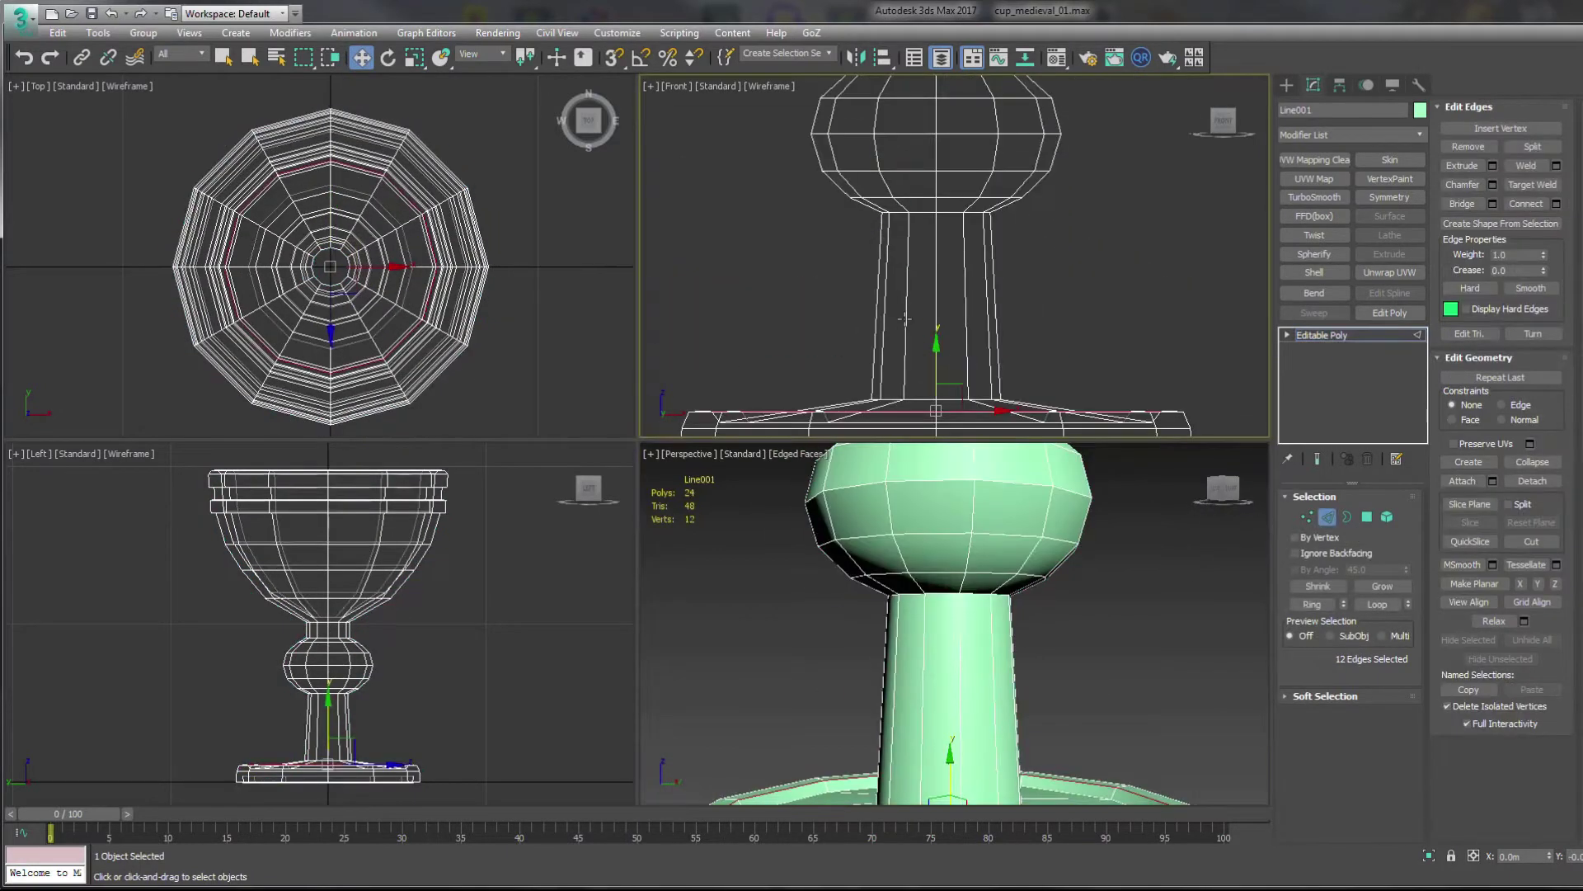
click(962, 338)
key(1)
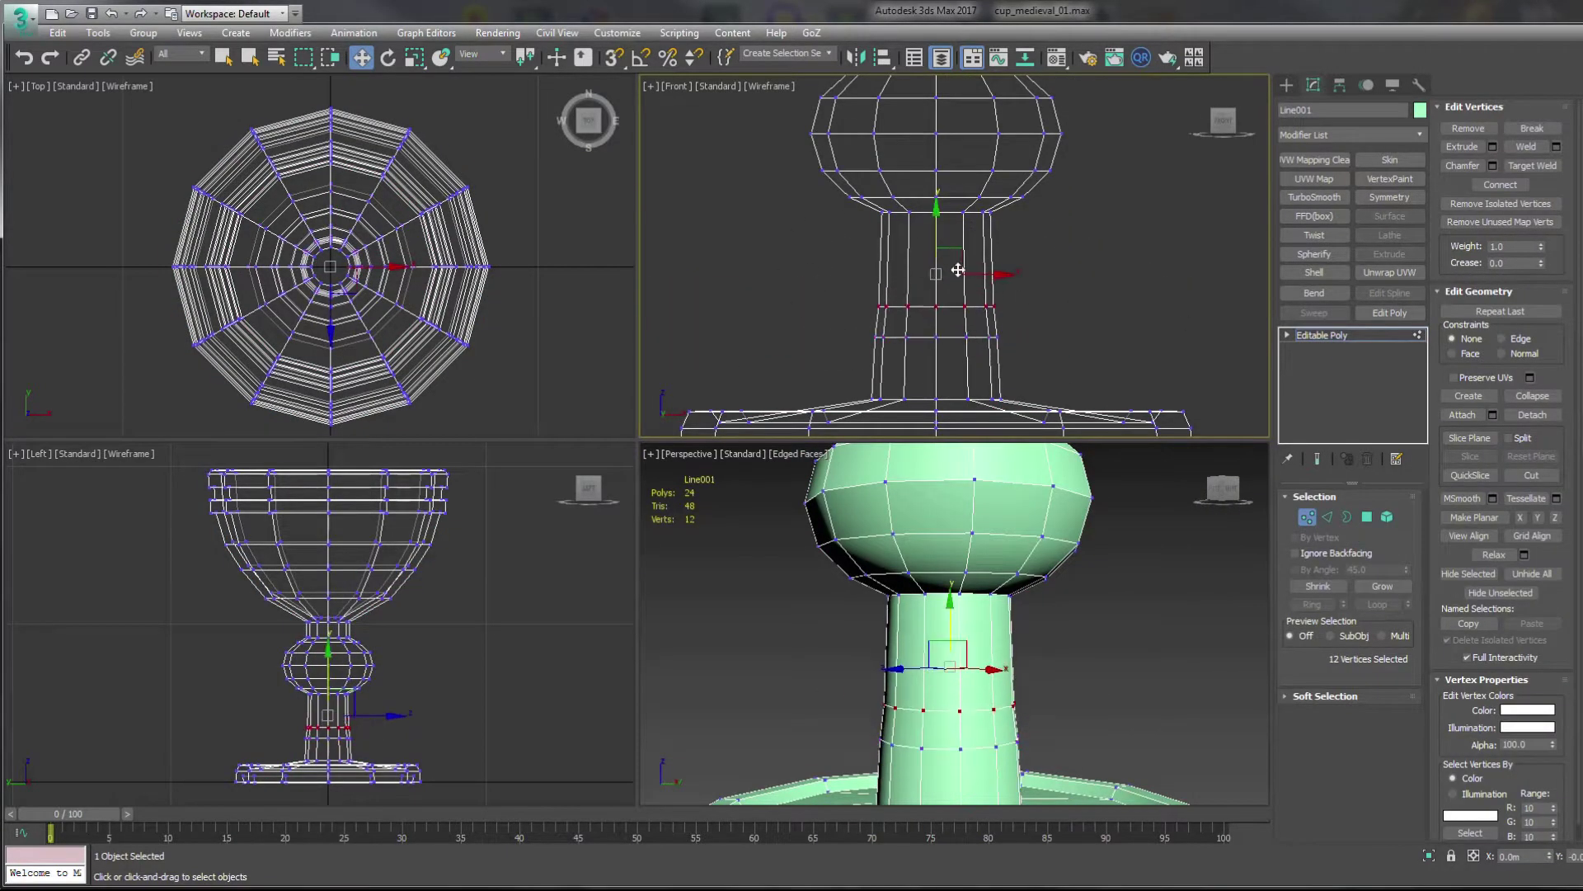
key(4)
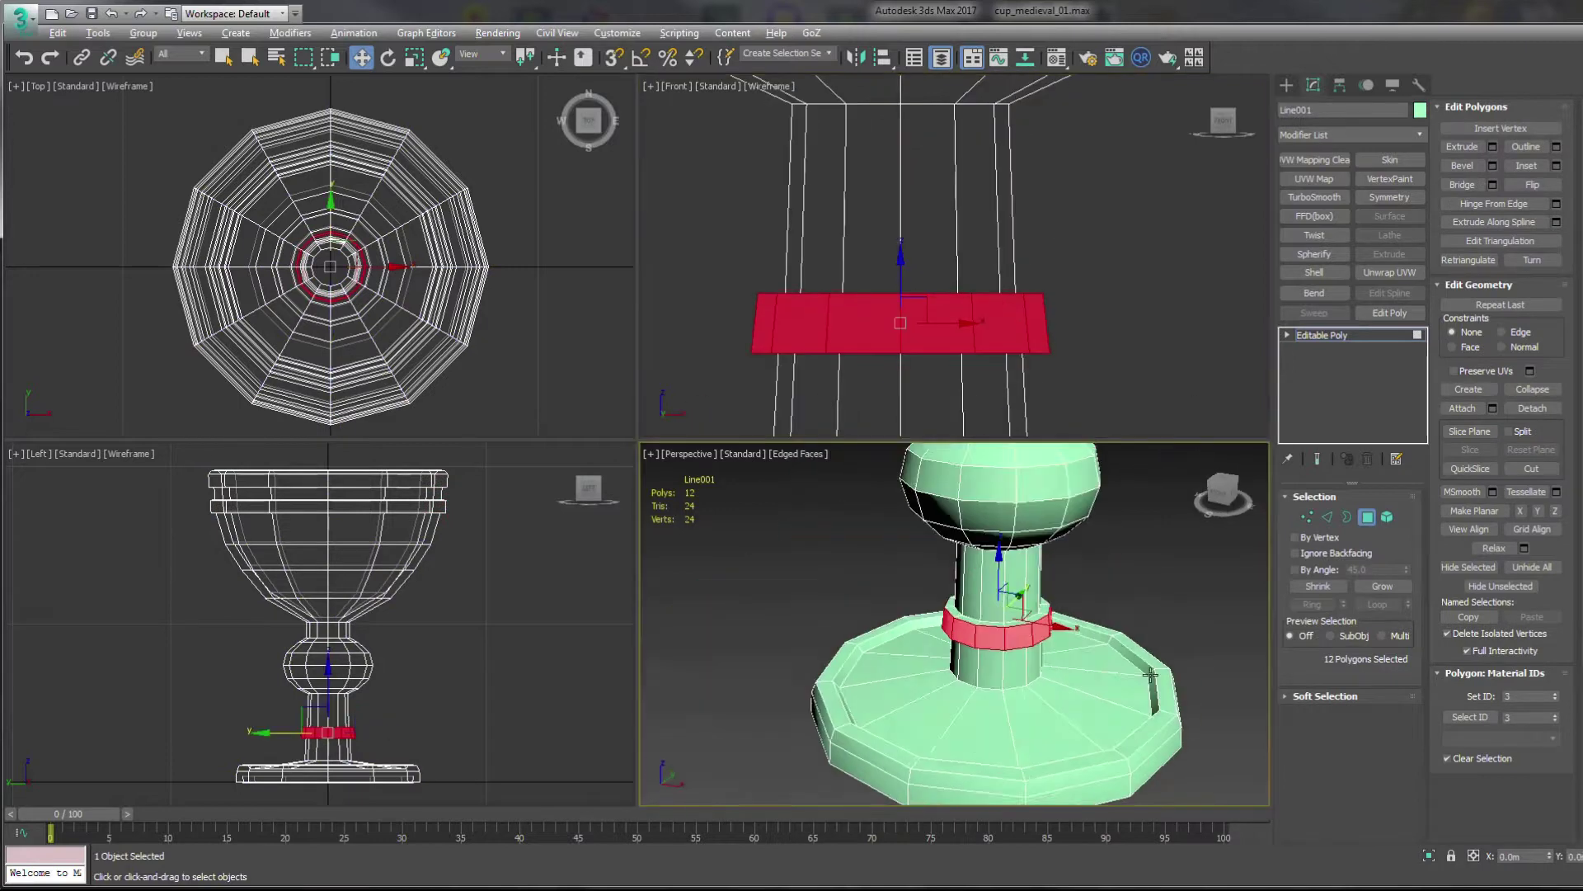
key(2)
scroll(909, 493, down, 6)
key(2)
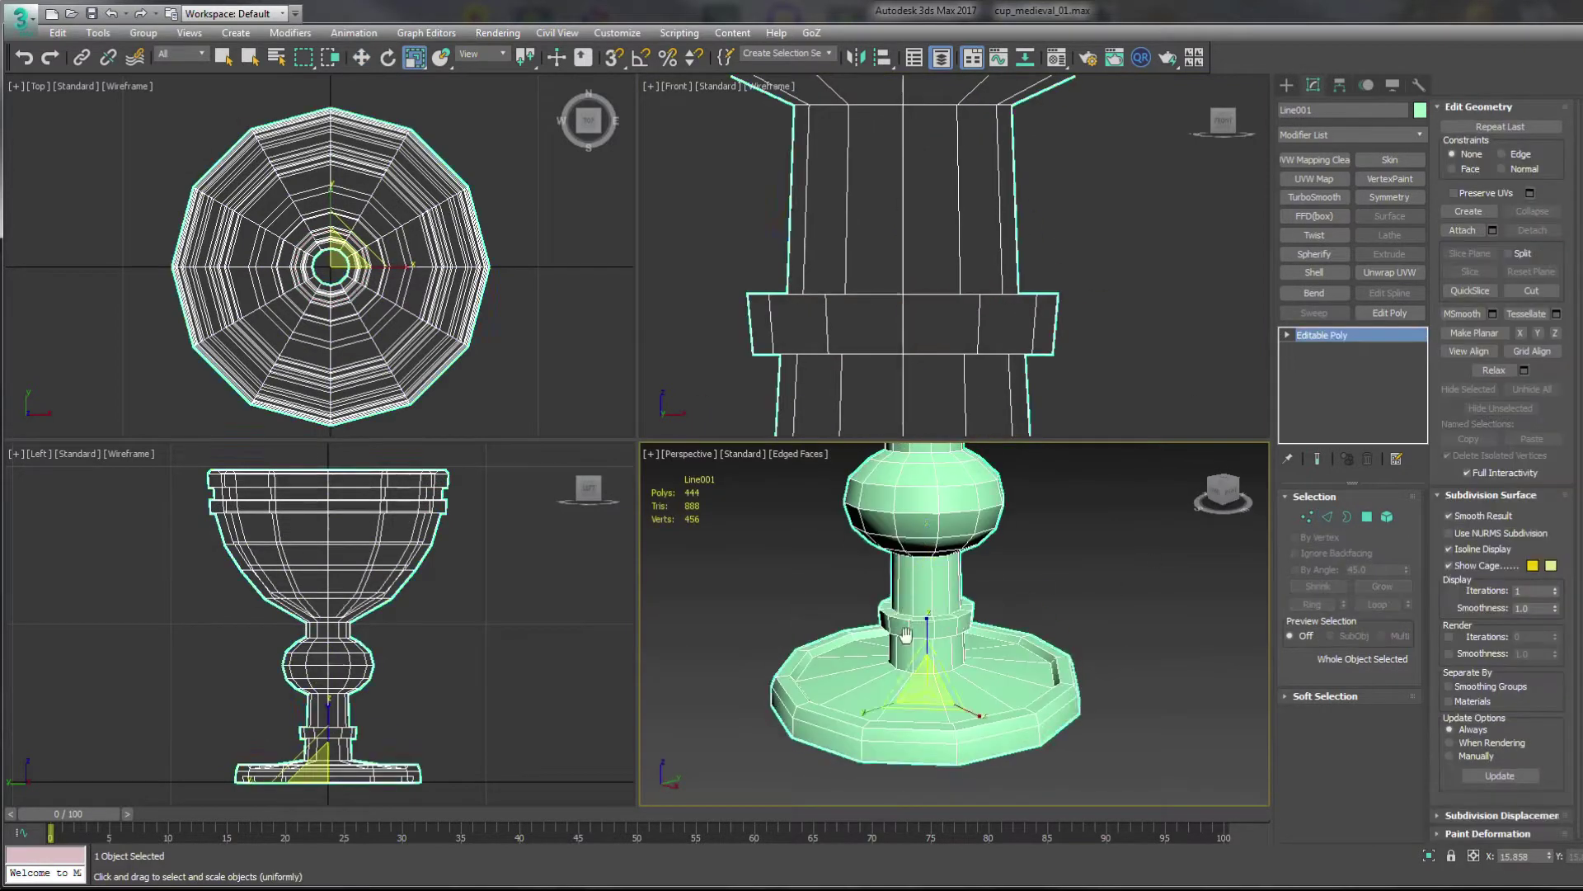
- Set the goblet's object colour to blue
click(1420, 110)
click(598, 272)
click(520, 399)
key(2)
scroll(998, 577, up, 8)
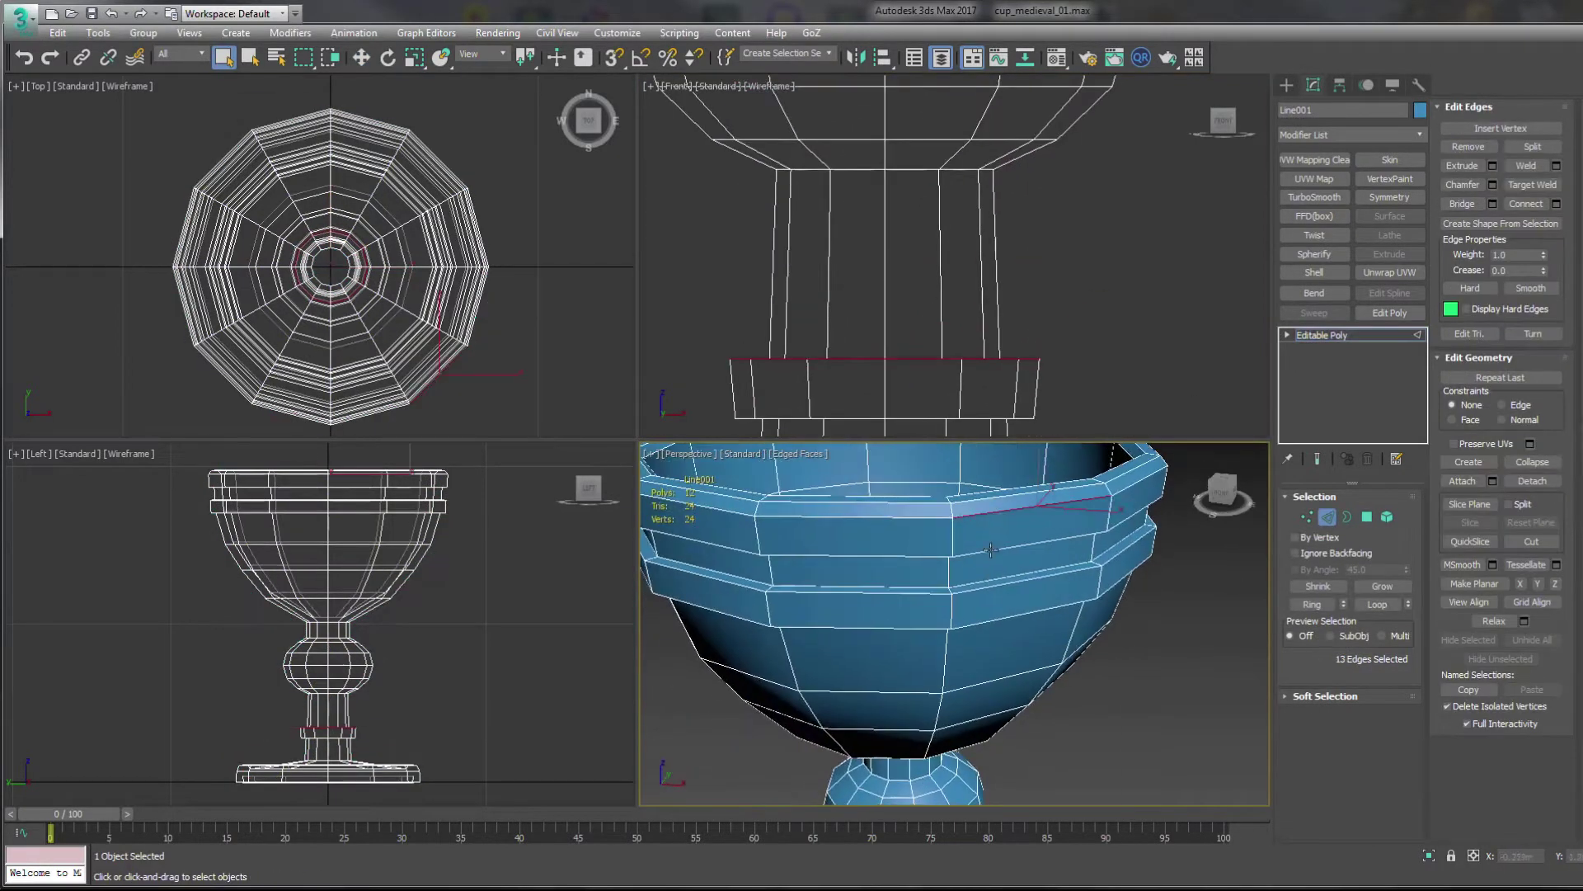
- Select the rim, stem and base ring edge loops and preview the smoothed goblet
ctrl+click(998, 584)
scroll(998, 584, down, 5)
middle_drag(954, 654, 957, 528)
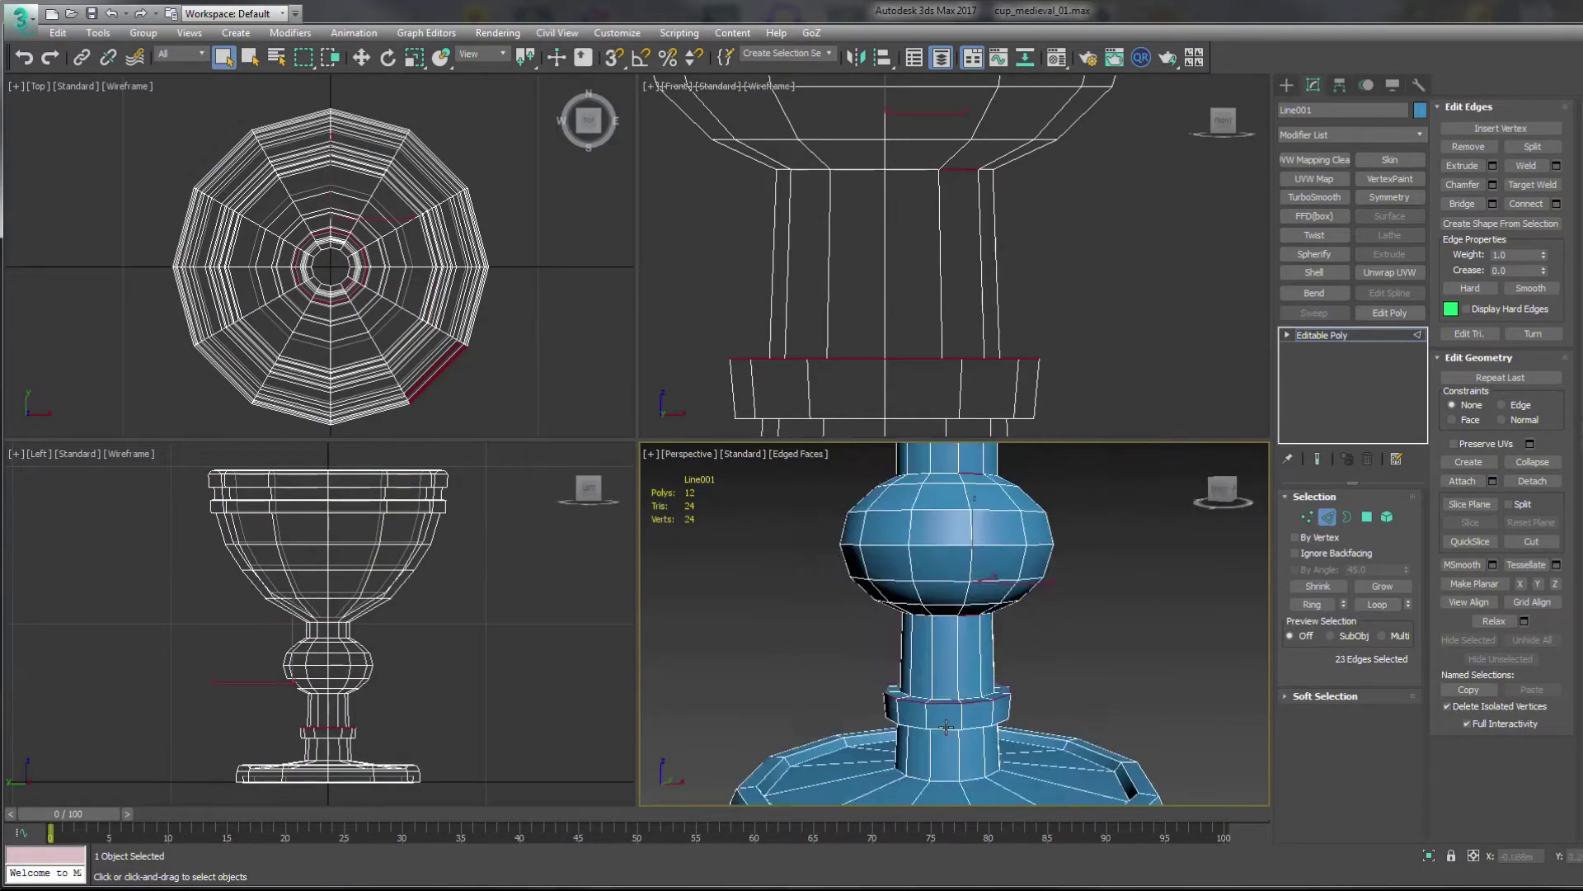
scroll(962, 590, up, 5)
ctrl+click(976, 726)
mouse_move(976, 726)
alt+middle_down()
mouse_move(1037, 715)
mouse_move(1007, 636)
mouse_move(1258, 558)
alt+middle_up()
scroll(1064, 685, up, 3)
ctrl+click(1081, 660)
key(alt+l)
scroll(1086, 688, down, 4)
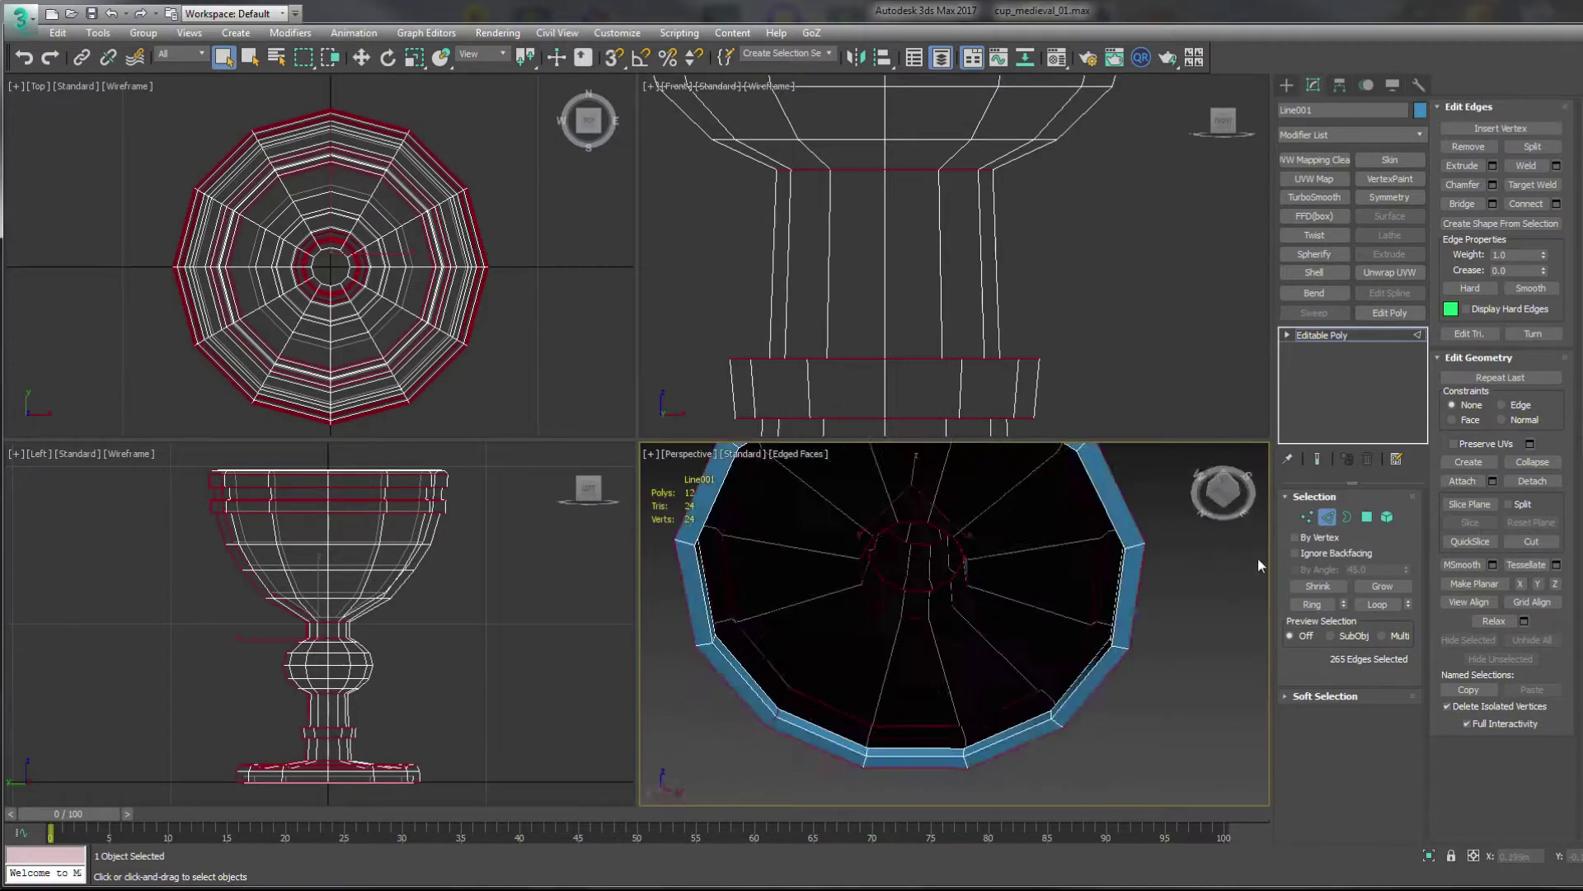
scroll(1099, 720, up, 4)
double_click(1094, 690)
scroll(1093, 689, down, 3)
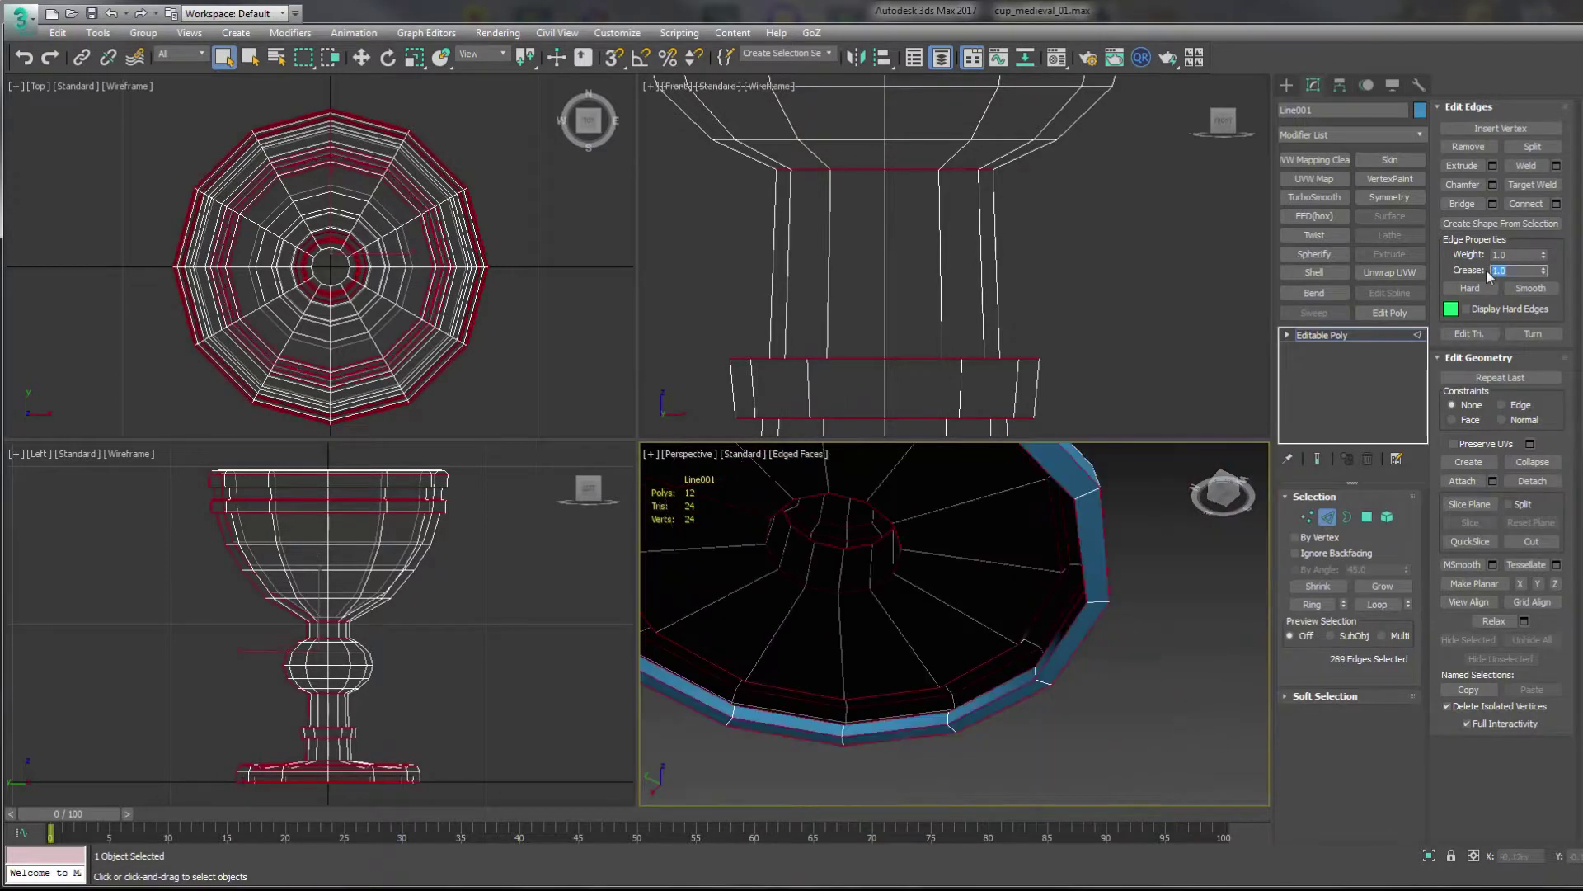
mouse_move(948, 627)
alt+middle_down()
mouse_move(1016, 772)
mouse_move(1091, 734)
mouse_move(1072, 660)
alt+middle_up()
key(ctrl+z)
- Select the stem edge loops and apply a crease value so they stay sharp
click(1091, 734)
key(alt+w)
scroll(1064, 573, up, 3)
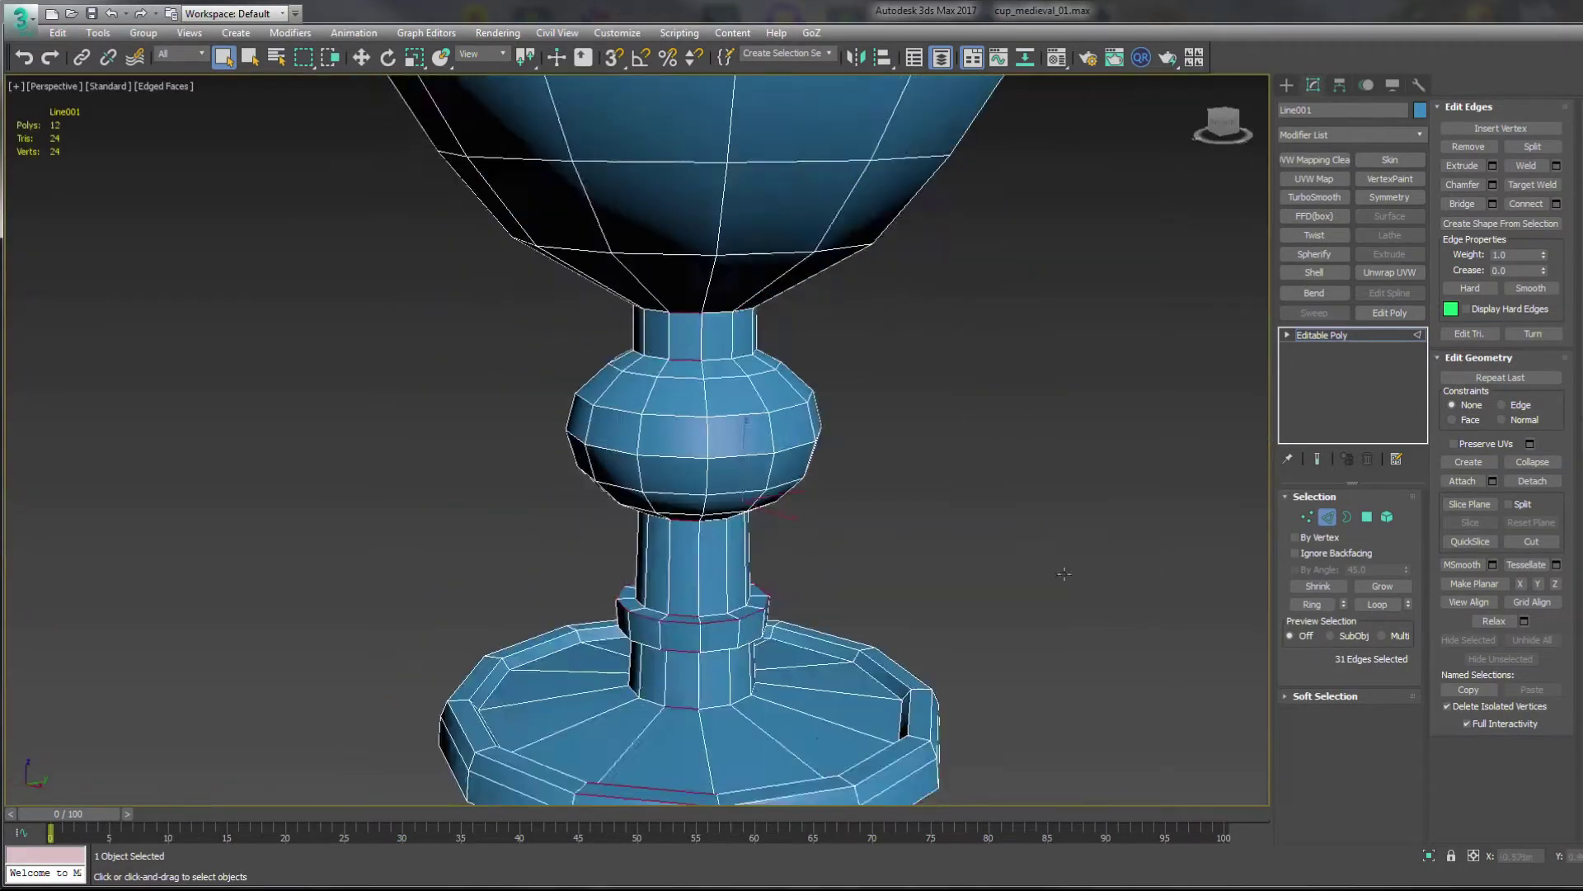
key(ctrl+z)
scroll(841, 553, down, 5)
key(Return)
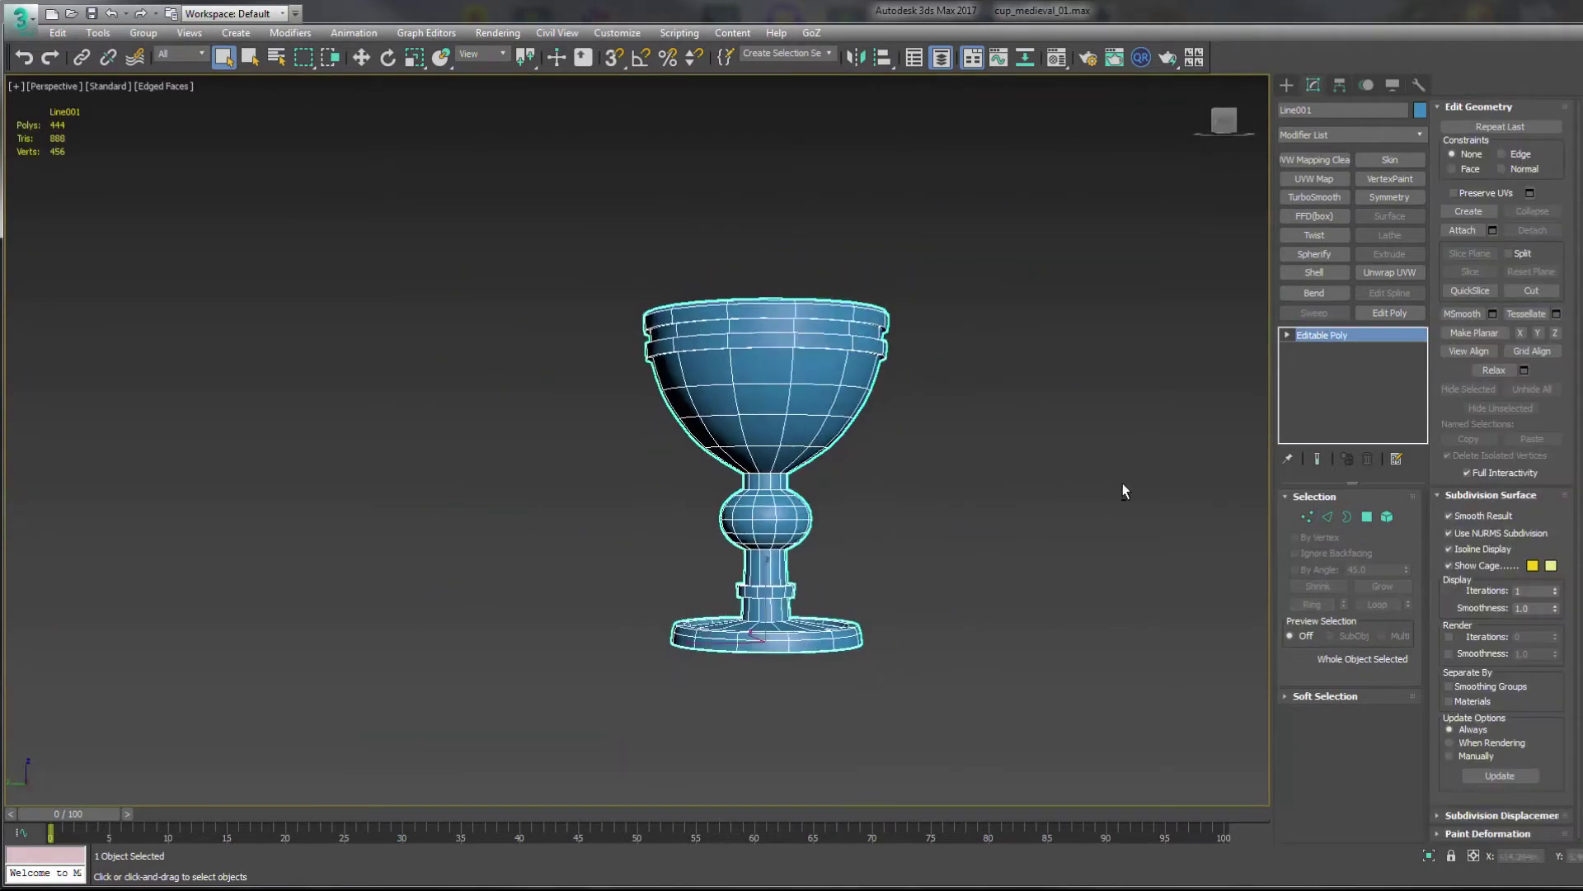
scroll(1121, 483, up, 4)
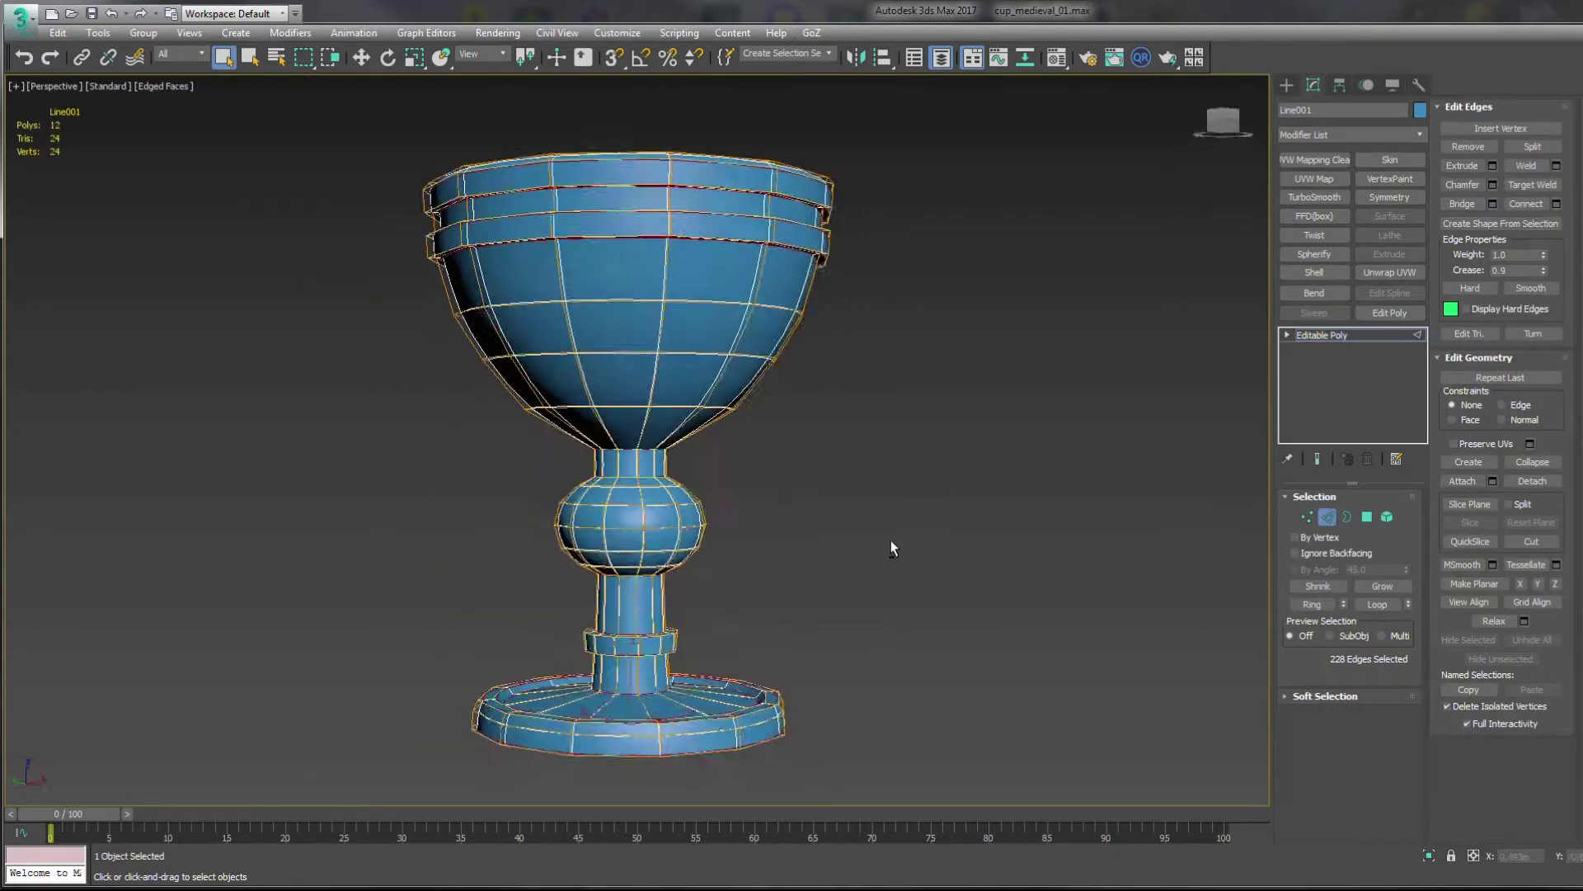
scroll(891, 544, up, 5)
scroll(889, 528, down, 7)
key(6)
mouse_move(889, 528)
middle_down()
mouse_move(410, 451)
mouse_move(577, 412)
middle_up()
- Try creating a shape from the base edges and adding Edit Poly, then undo both
key(2)
key(alt+w)
scroll(1049, 678, up, 4)
scroll(1049, 678, up, 3)
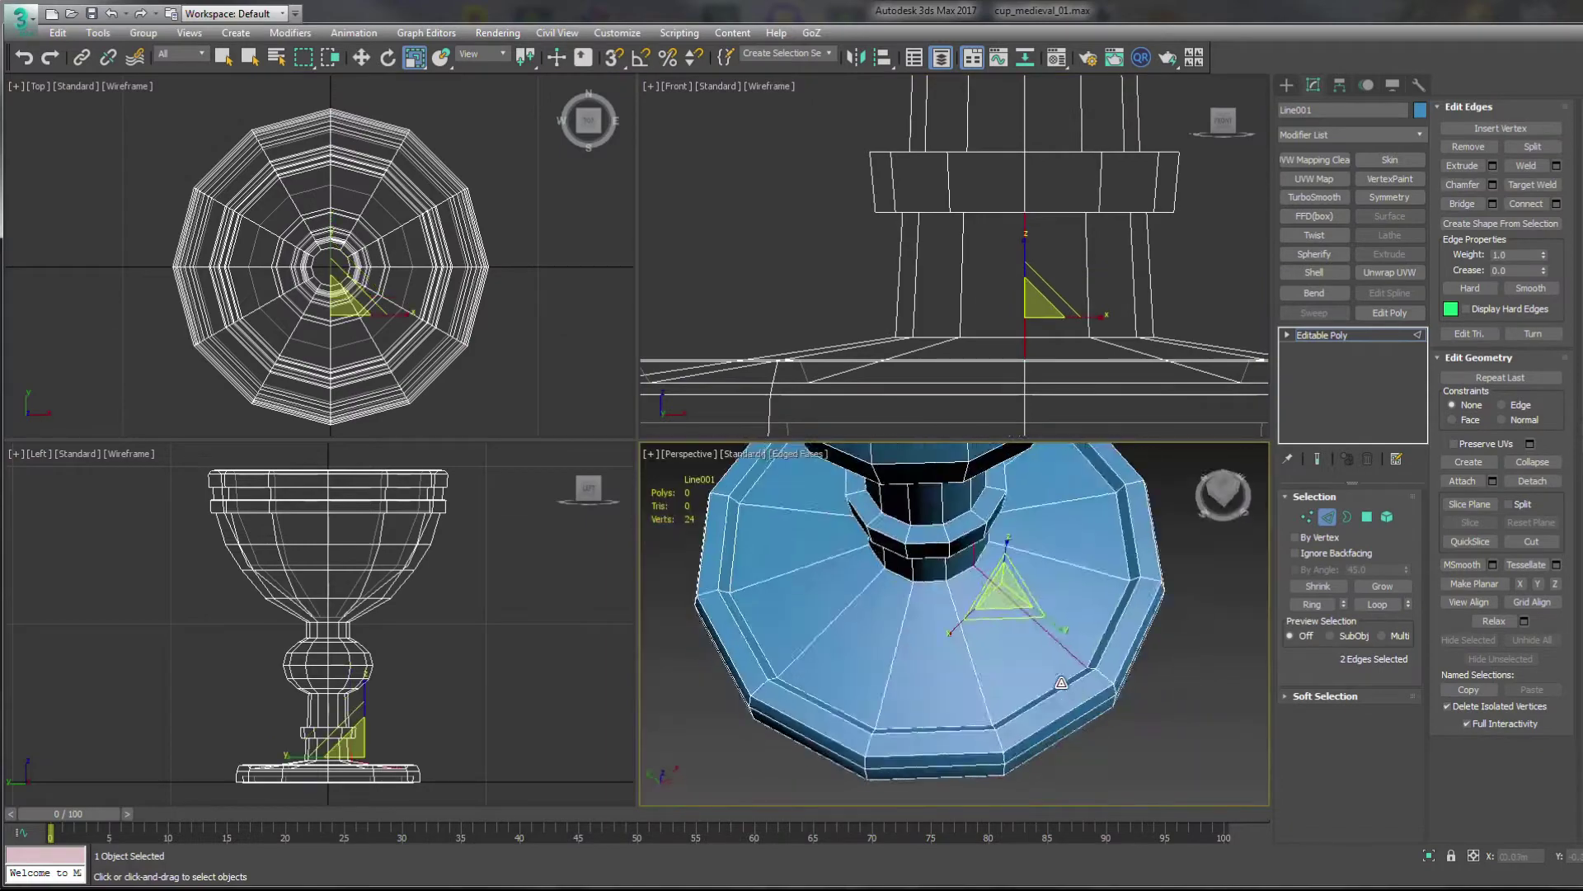
click(1083, 519)
click(1040, 477)
scroll(1064, 511, down, 5)
click(1390, 312)
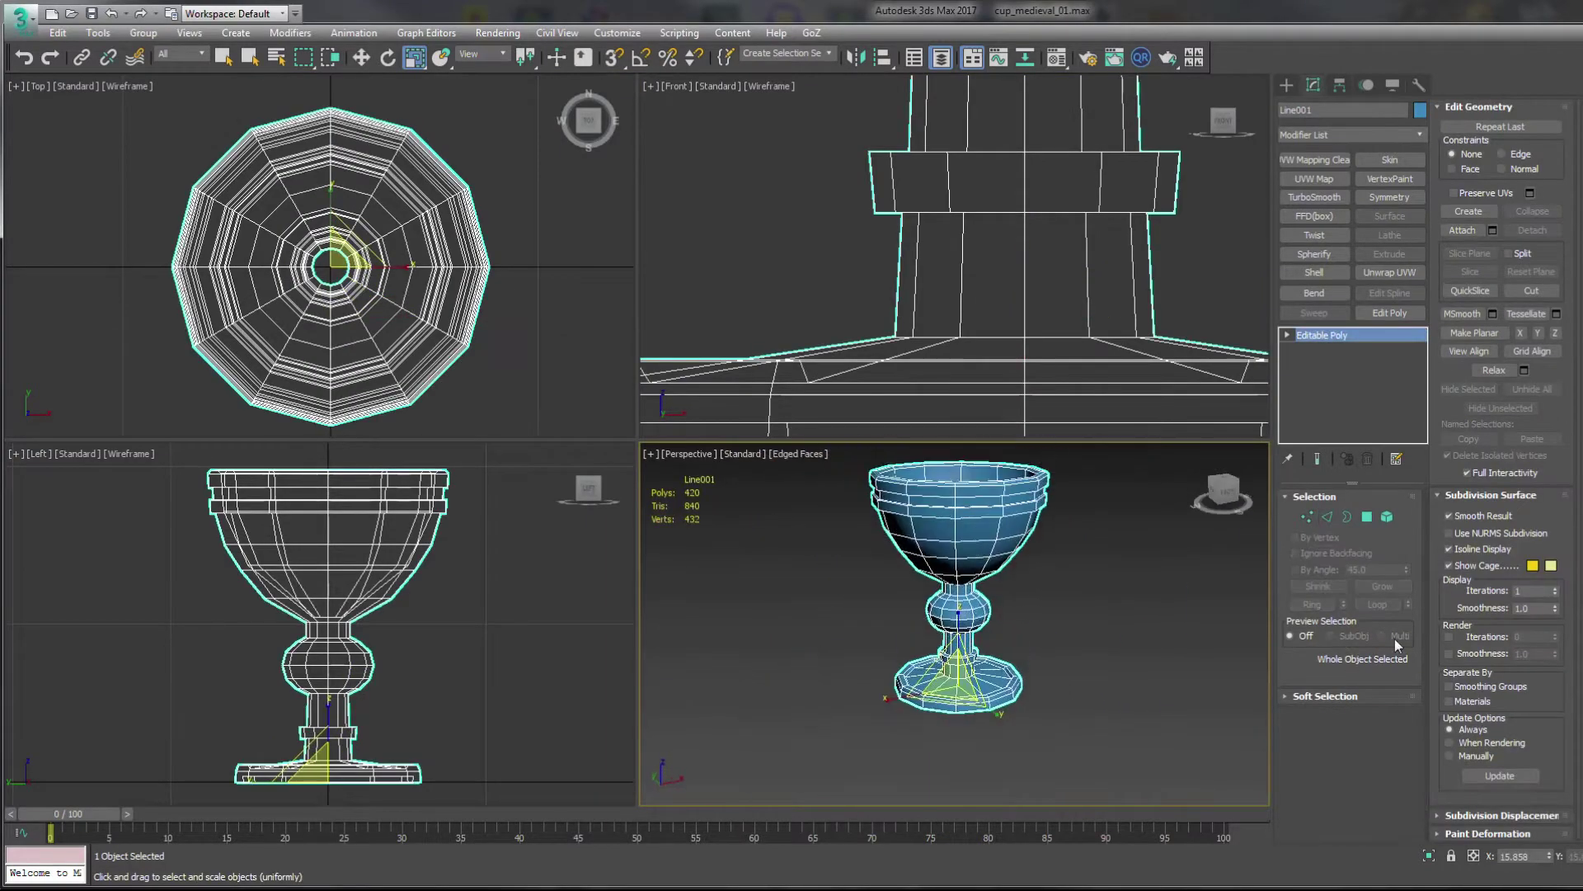
scroll(964, 649, up, 5)
key(ctrl+z)
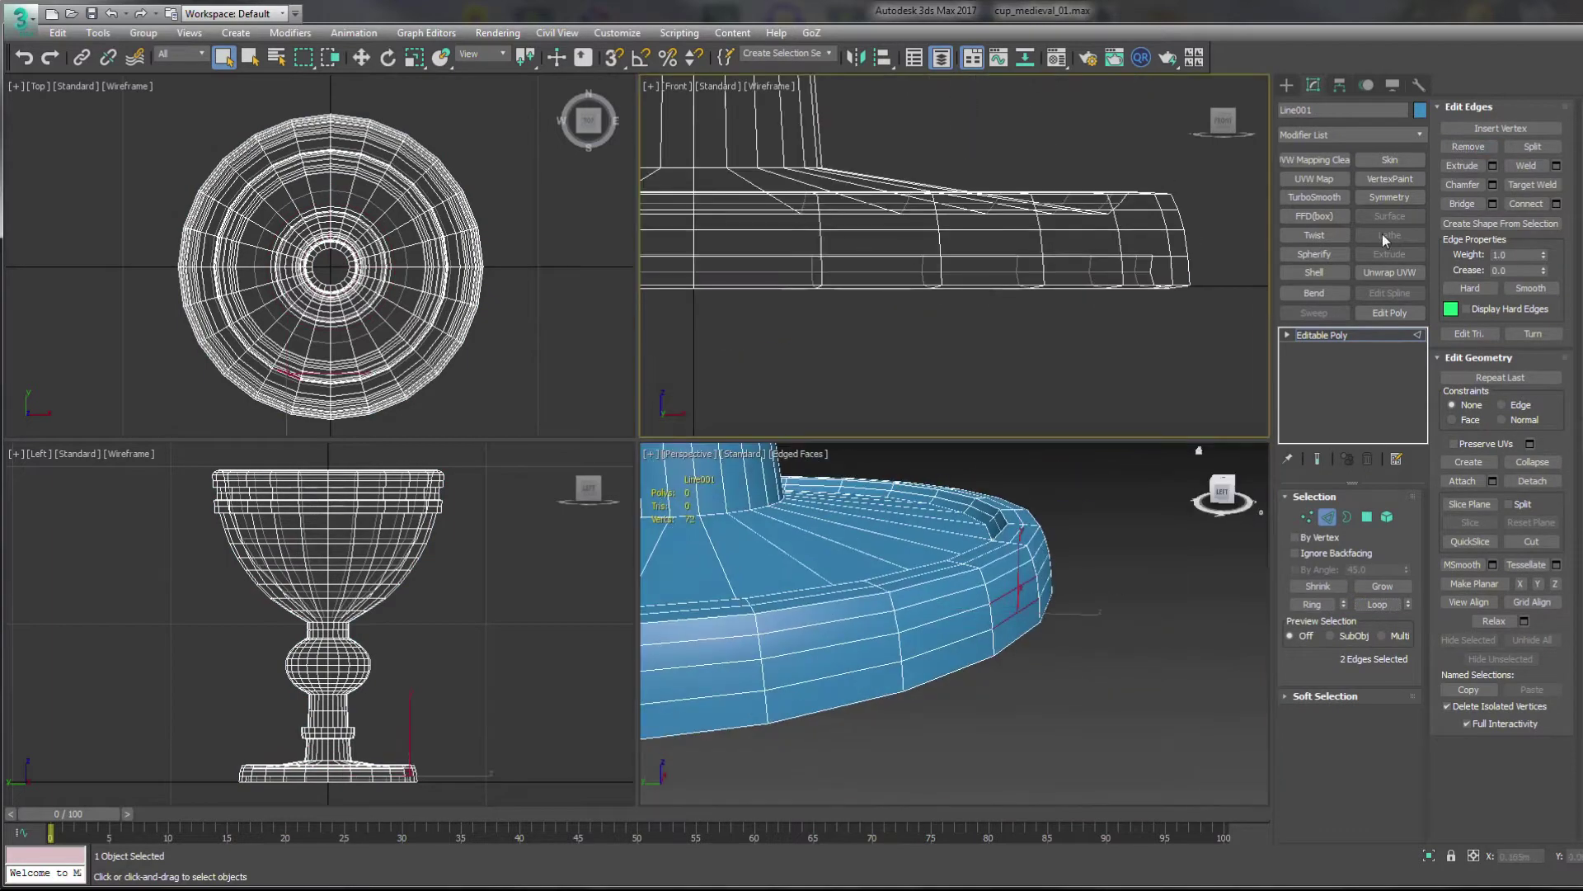
- Orbit under the base, select a base edge, then clear the selection
alt+middle_drag(948, 619, 1072, 578)
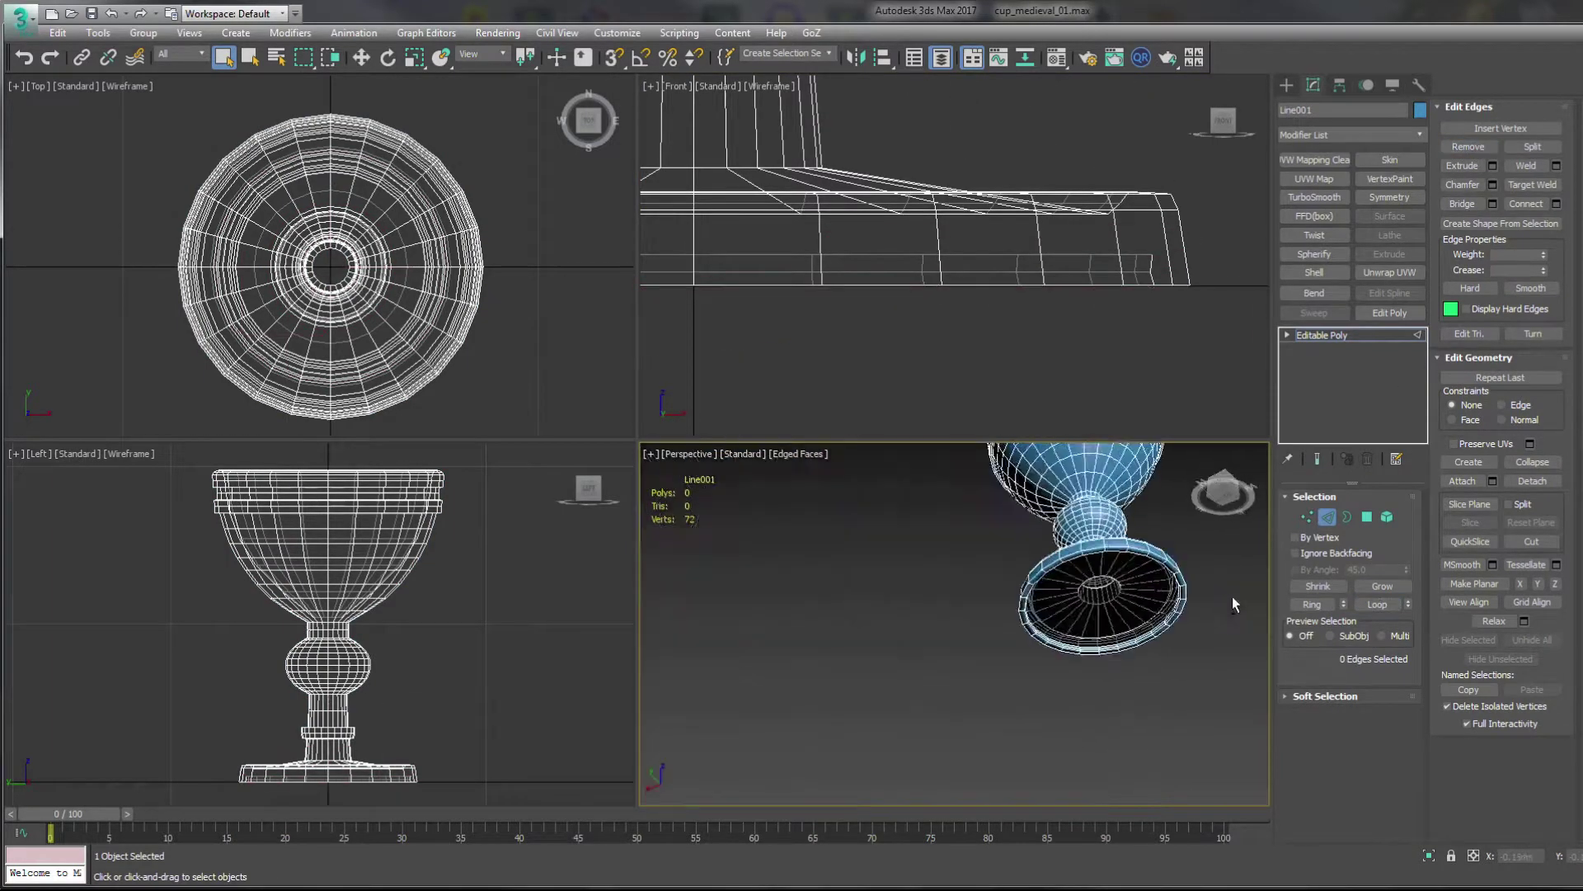
click(1106, 623)
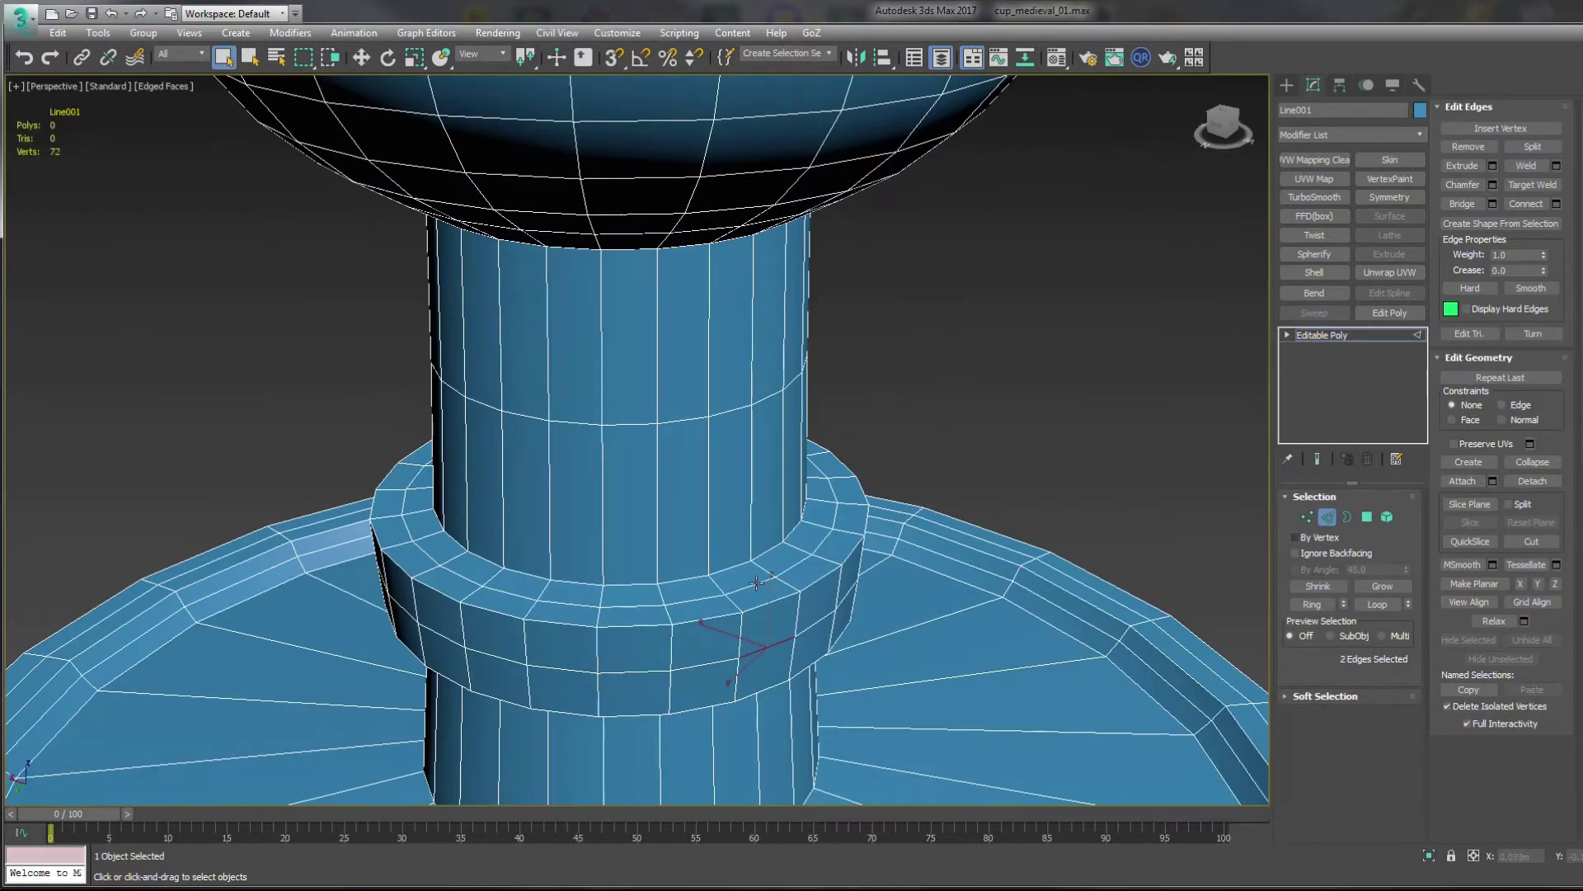
scroll(756, 582, down, 5)
middle_drag(1049, 443, 1189, 616)
click(1189, 616)
scroll(868, 427, down, 2)
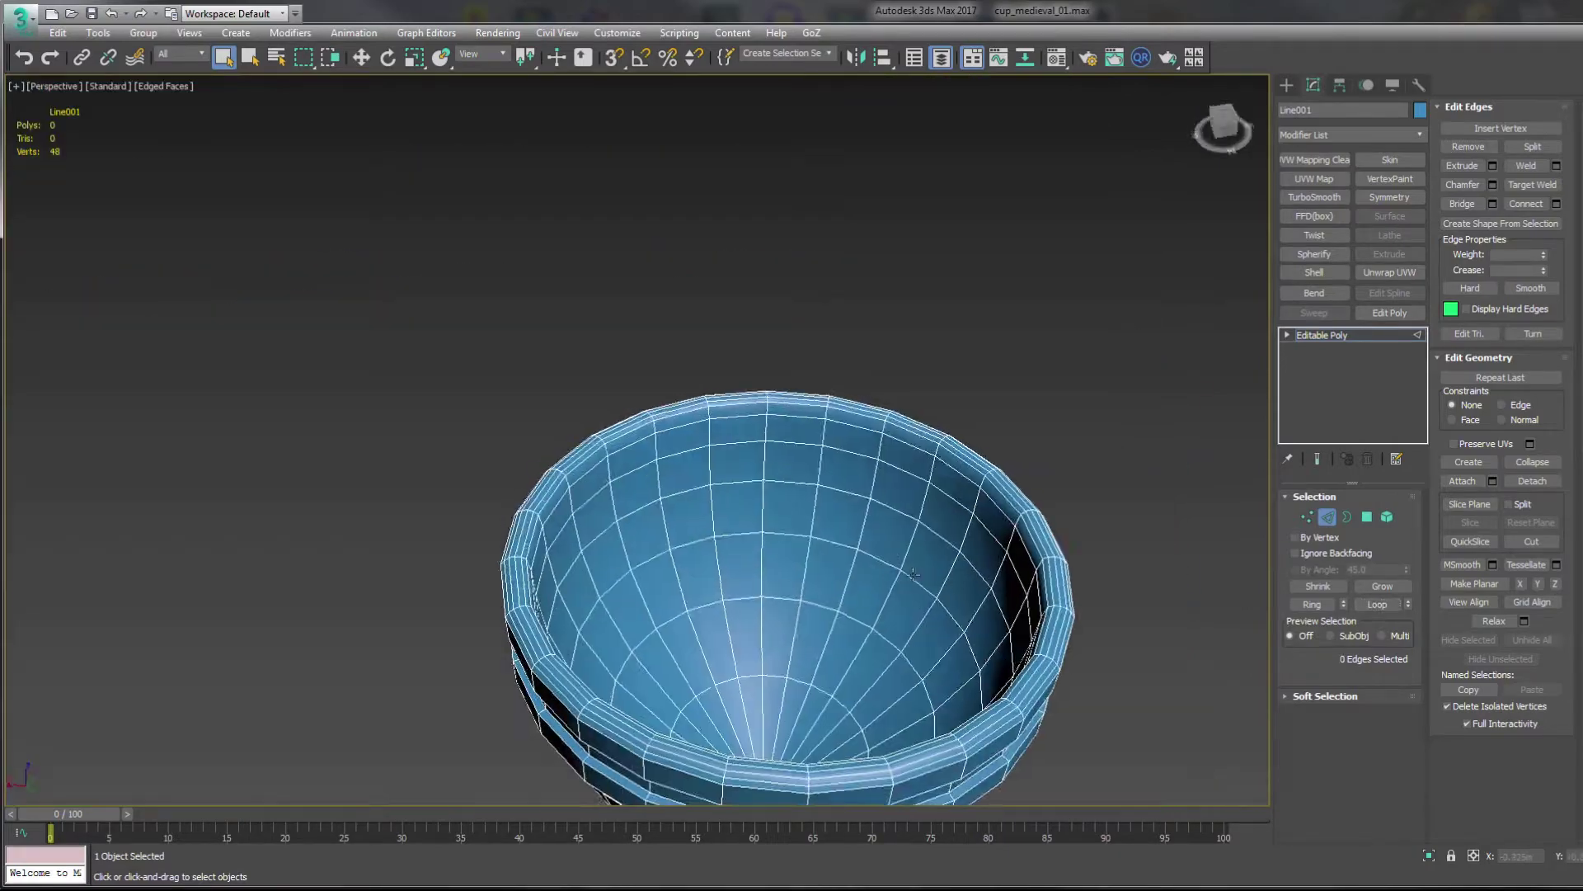
- Select the bowl rim's edge loop and remove it
alt+middle_drag(990, 494, 990, 583)
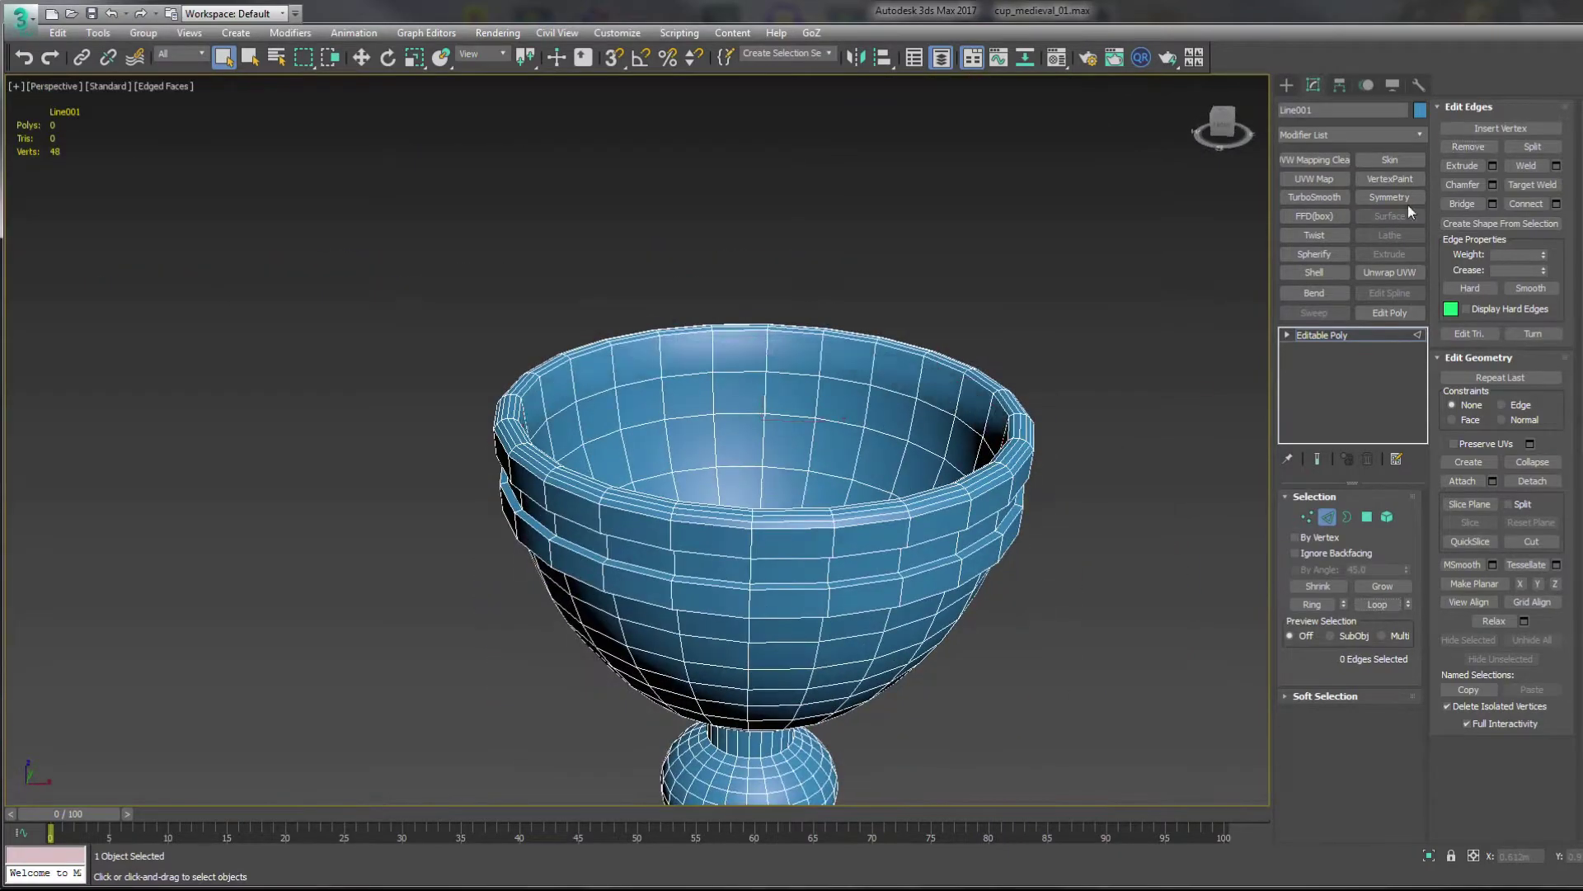
scroll(983, 436, up, 3)
alt+middle_drag(919, 446, 973, 512)
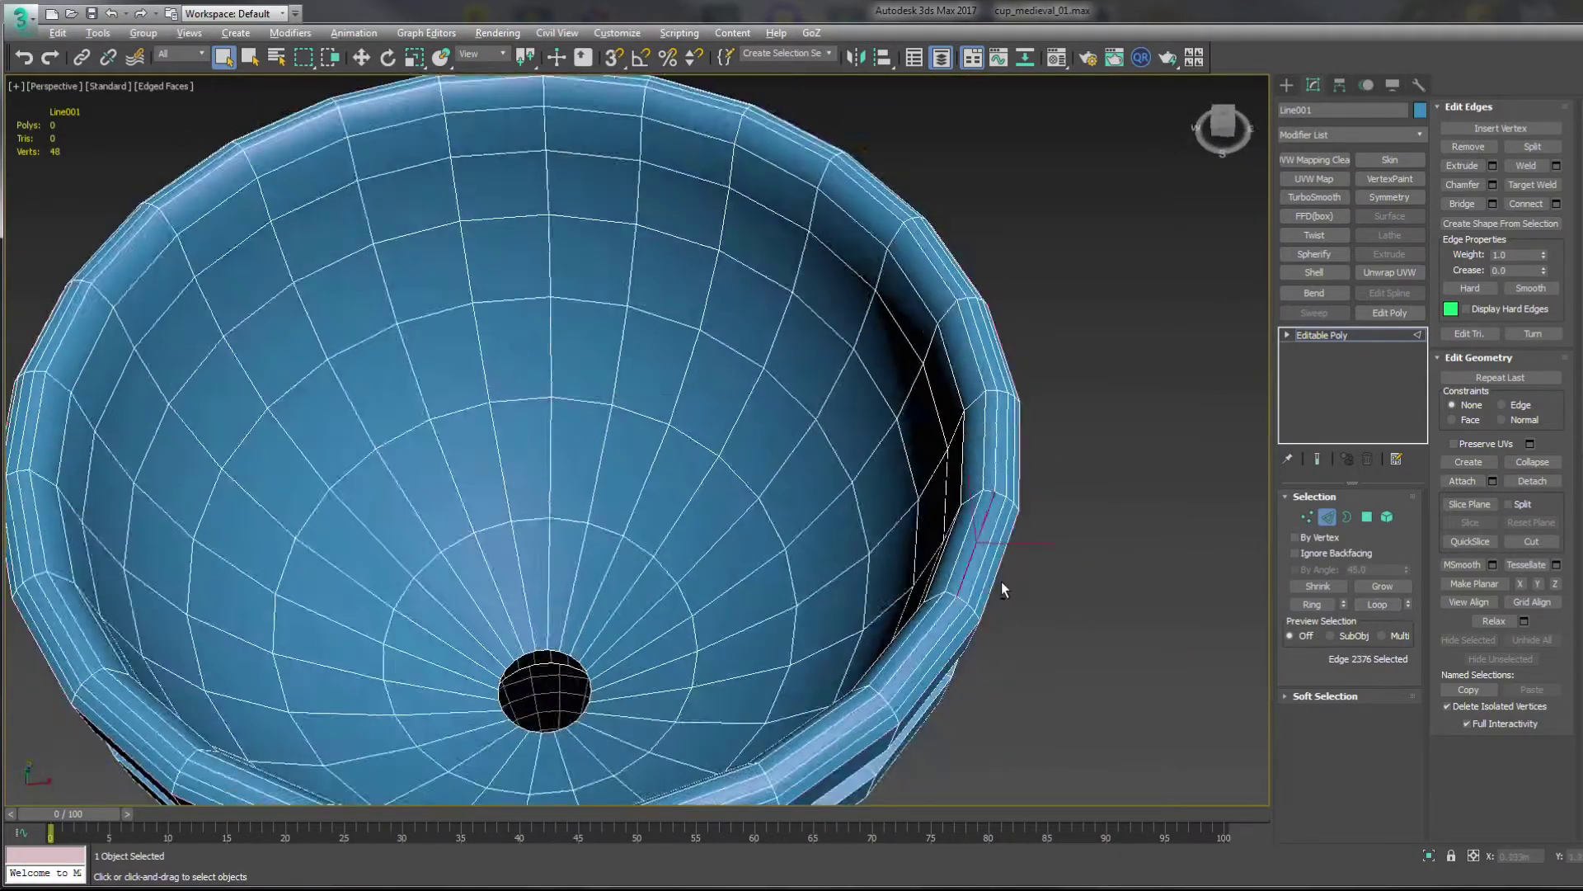
click(971, 569)
click(1372, 603)
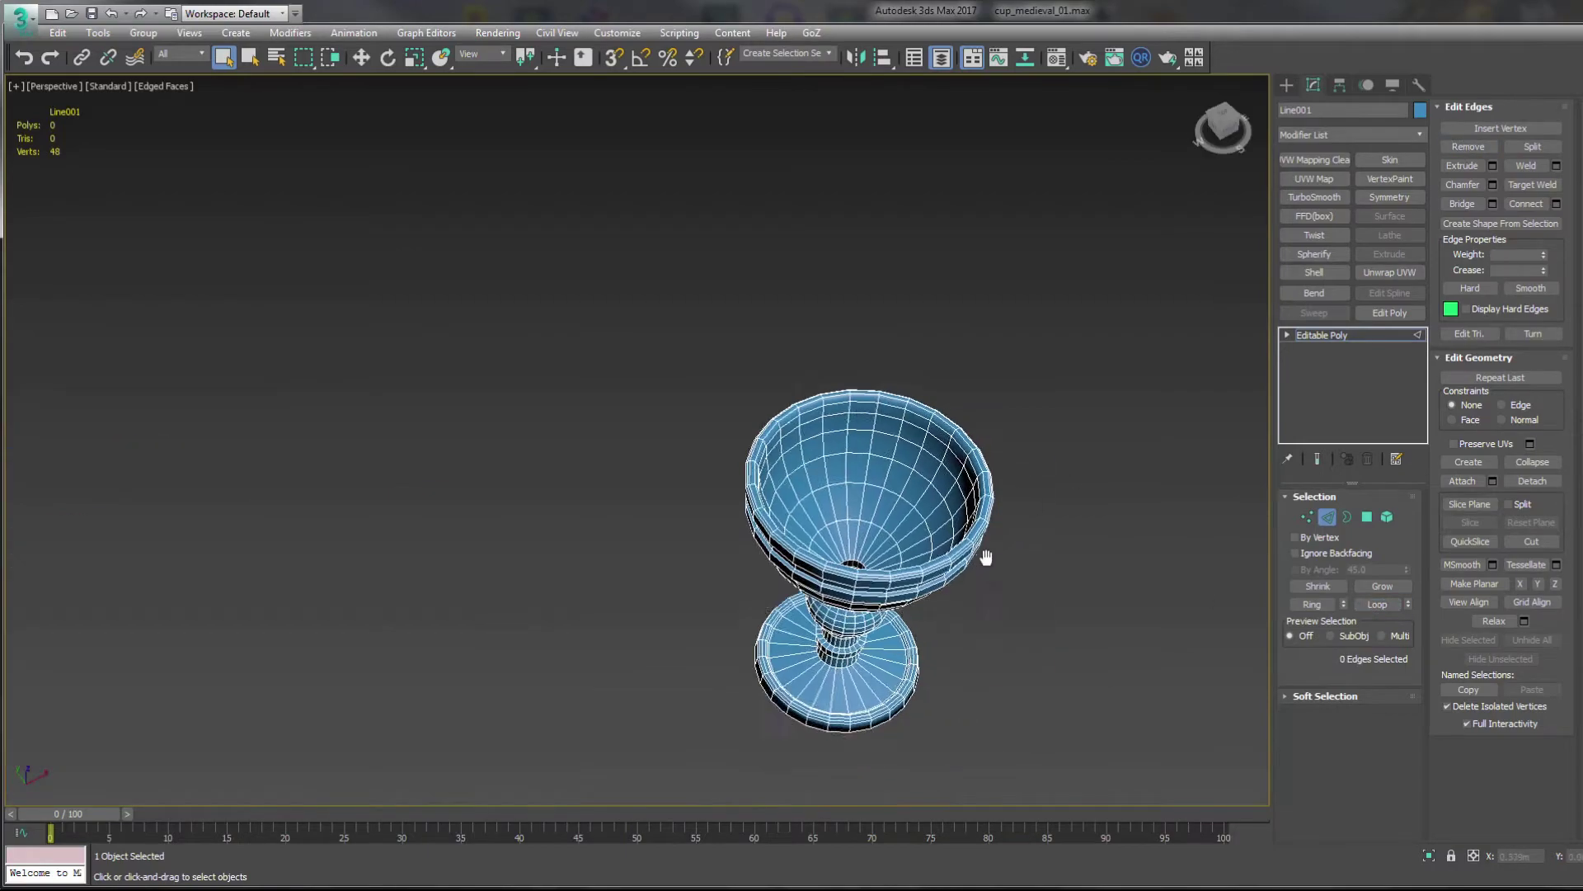
click(1485, 147)
alt+middle_drag(776, 577, 770, 601)
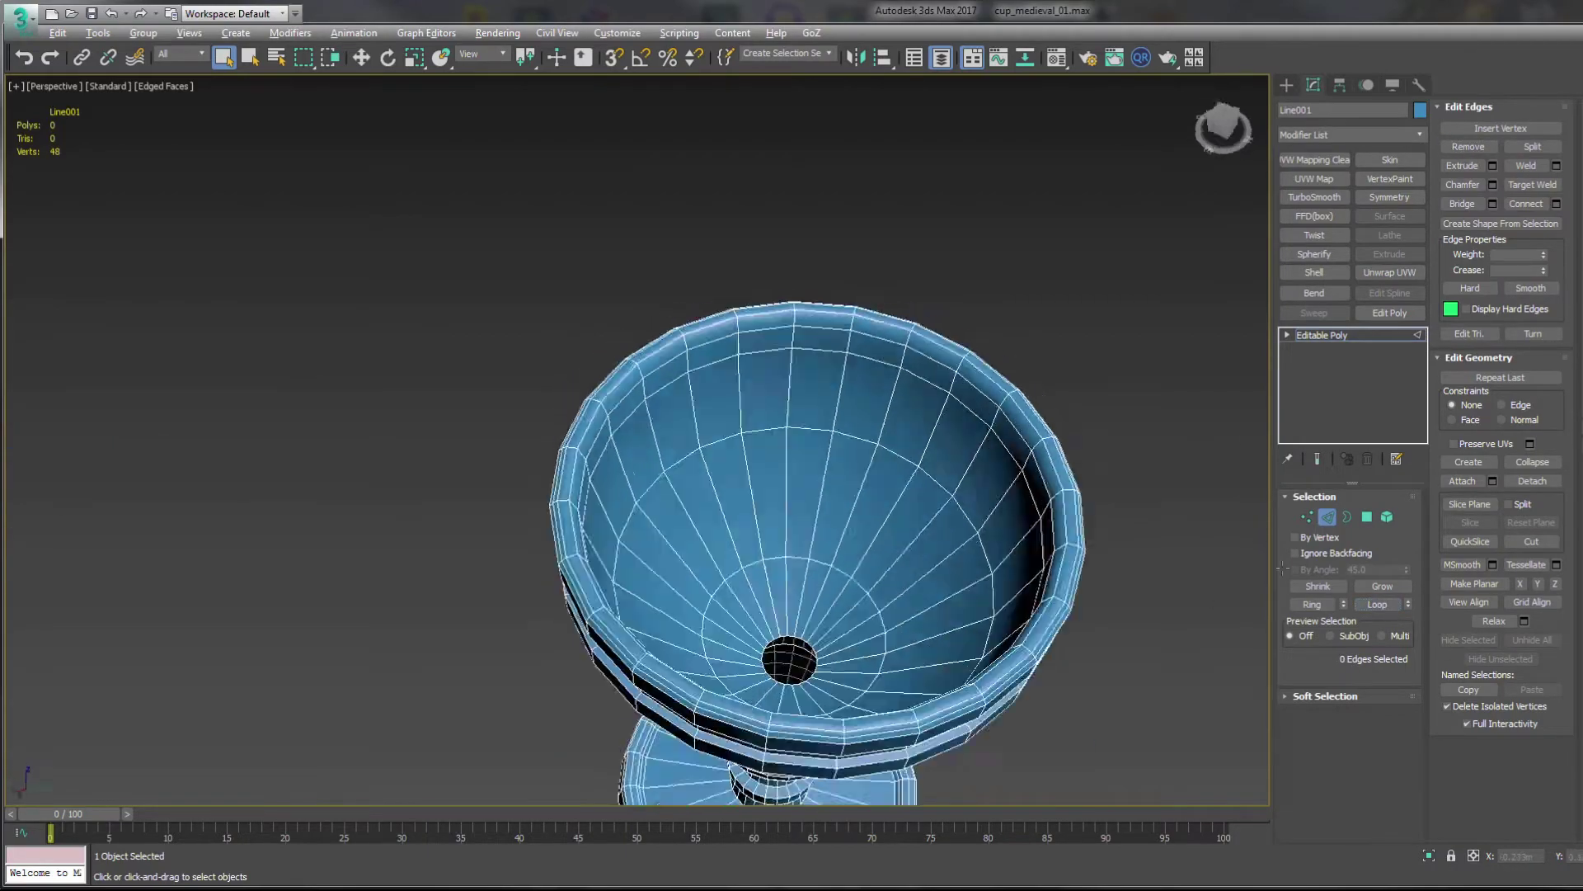
scroll(770, 601, up, 5)
- Cap the open border at the bottom of the bowl
key(3)
click(1393, 760)
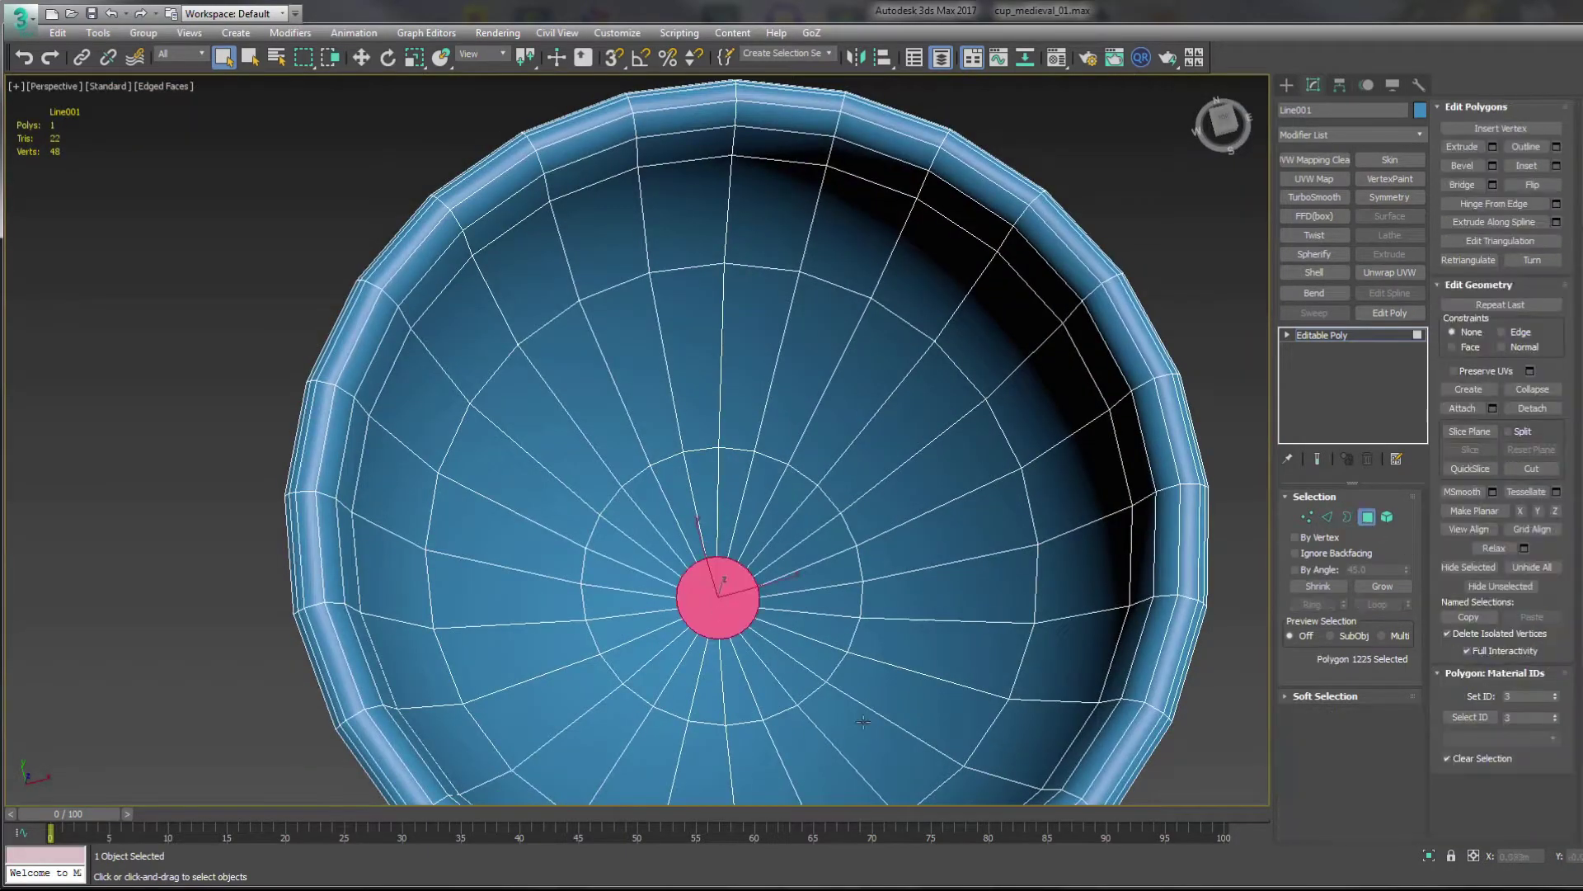
key(3)
scroll(883, 477, down, 5)
mouse_move(883, 477)
alt+middle_down()
mouse_move(844, 526)
mouse_move(850, 544)
alt+middle_up()
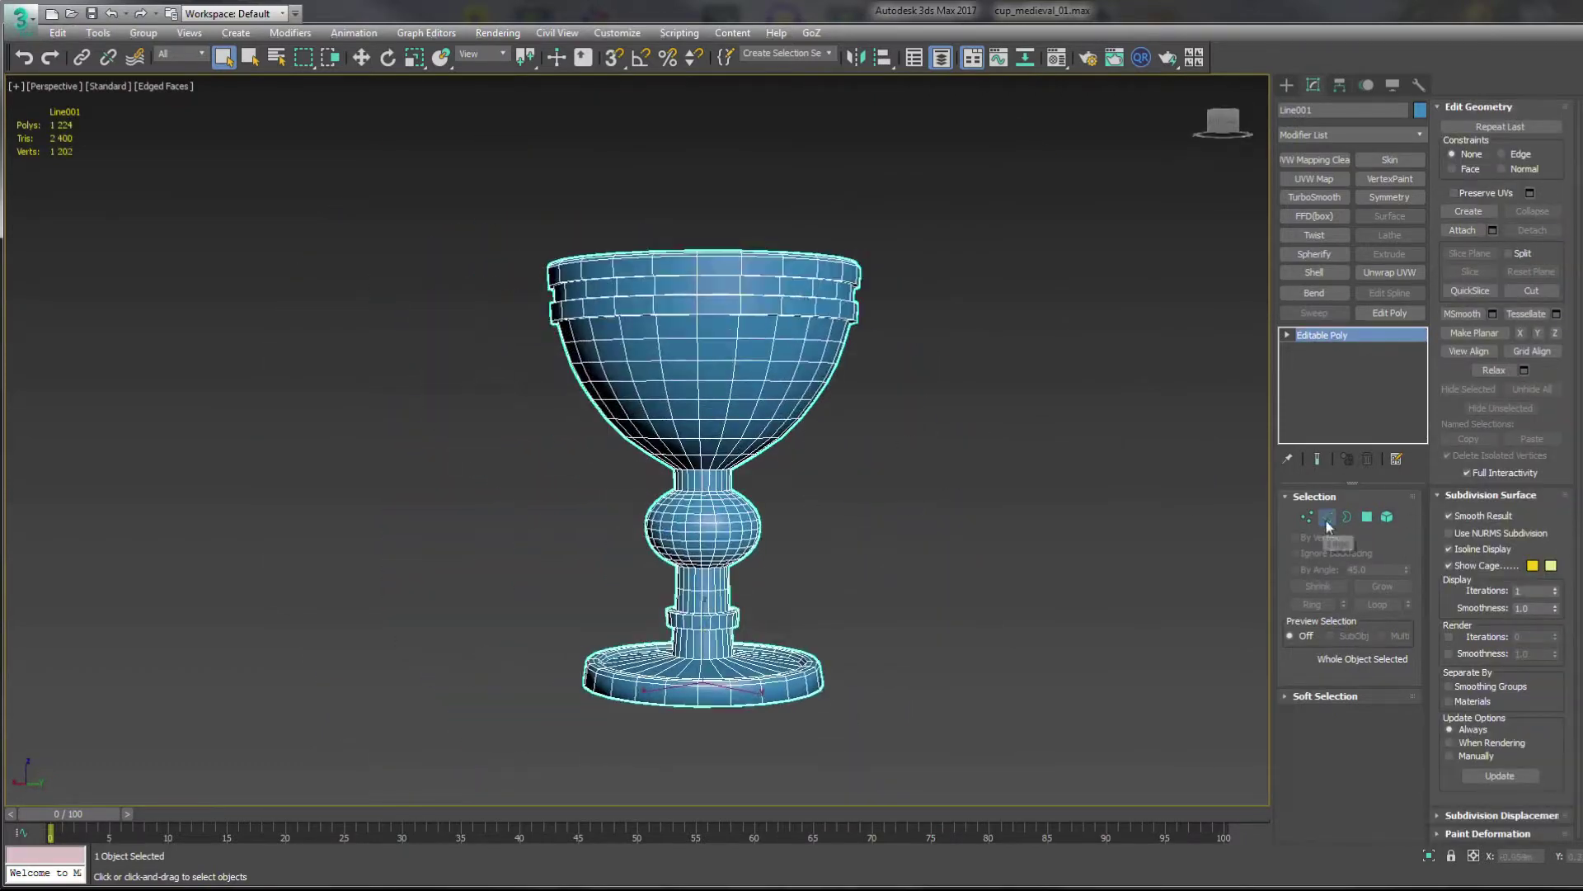
key(alt+w)
key(2)
scroll(907, 660, up, 6)
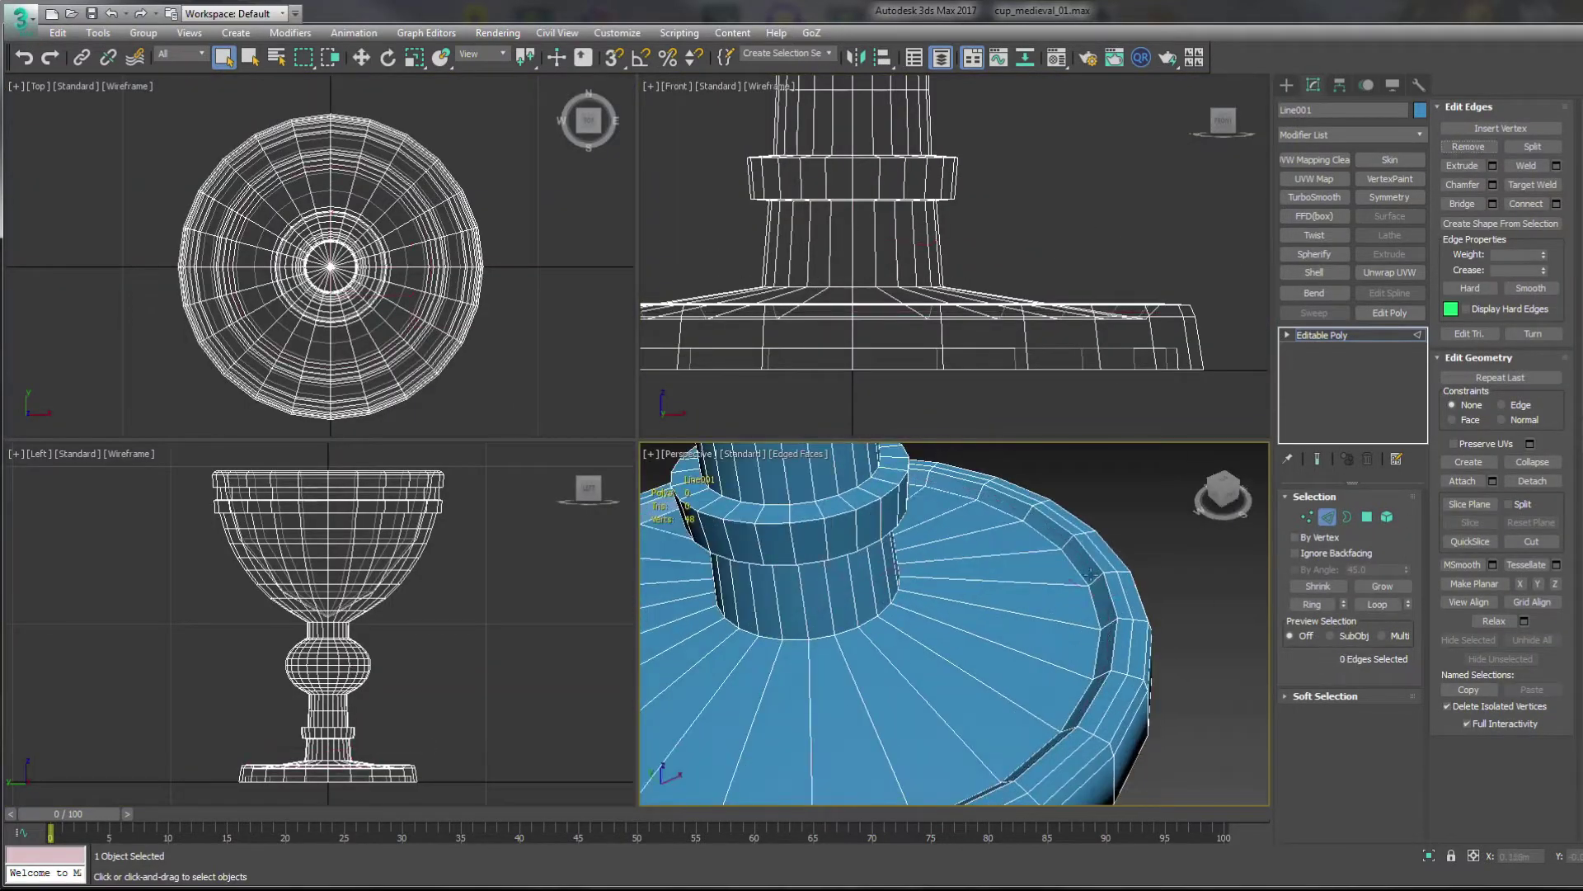
- Create a shape from the base edges, renderable and viewport-visible at 0.04m rectangular thickness
click(1040, 477)
click(949, 685)
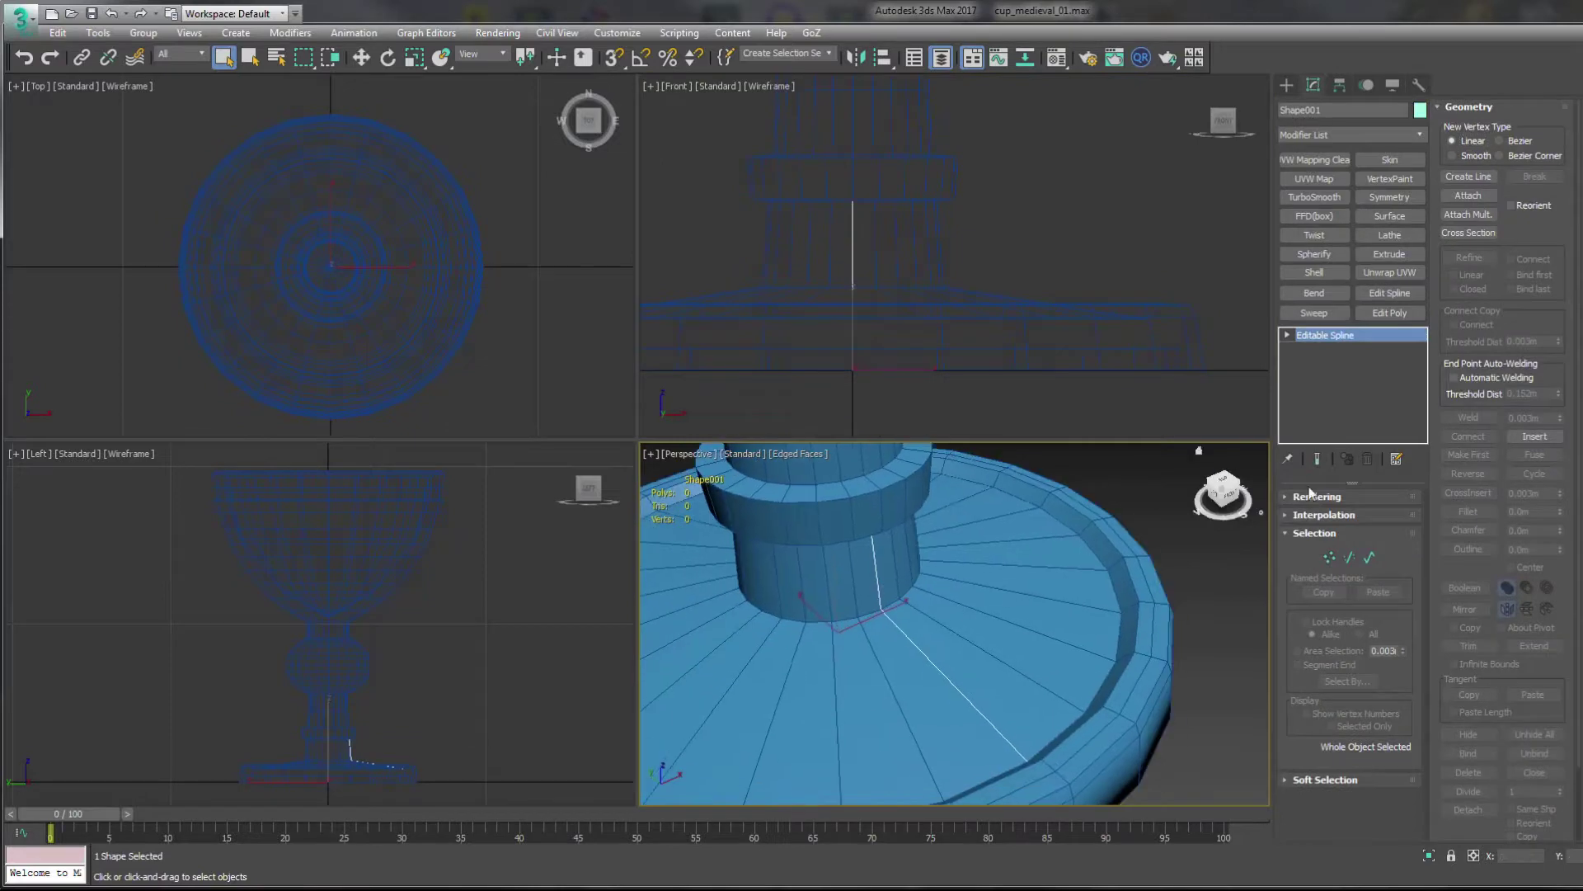
click(1292, 514)
click(1292, 526)
text(0.04)
key(Return)
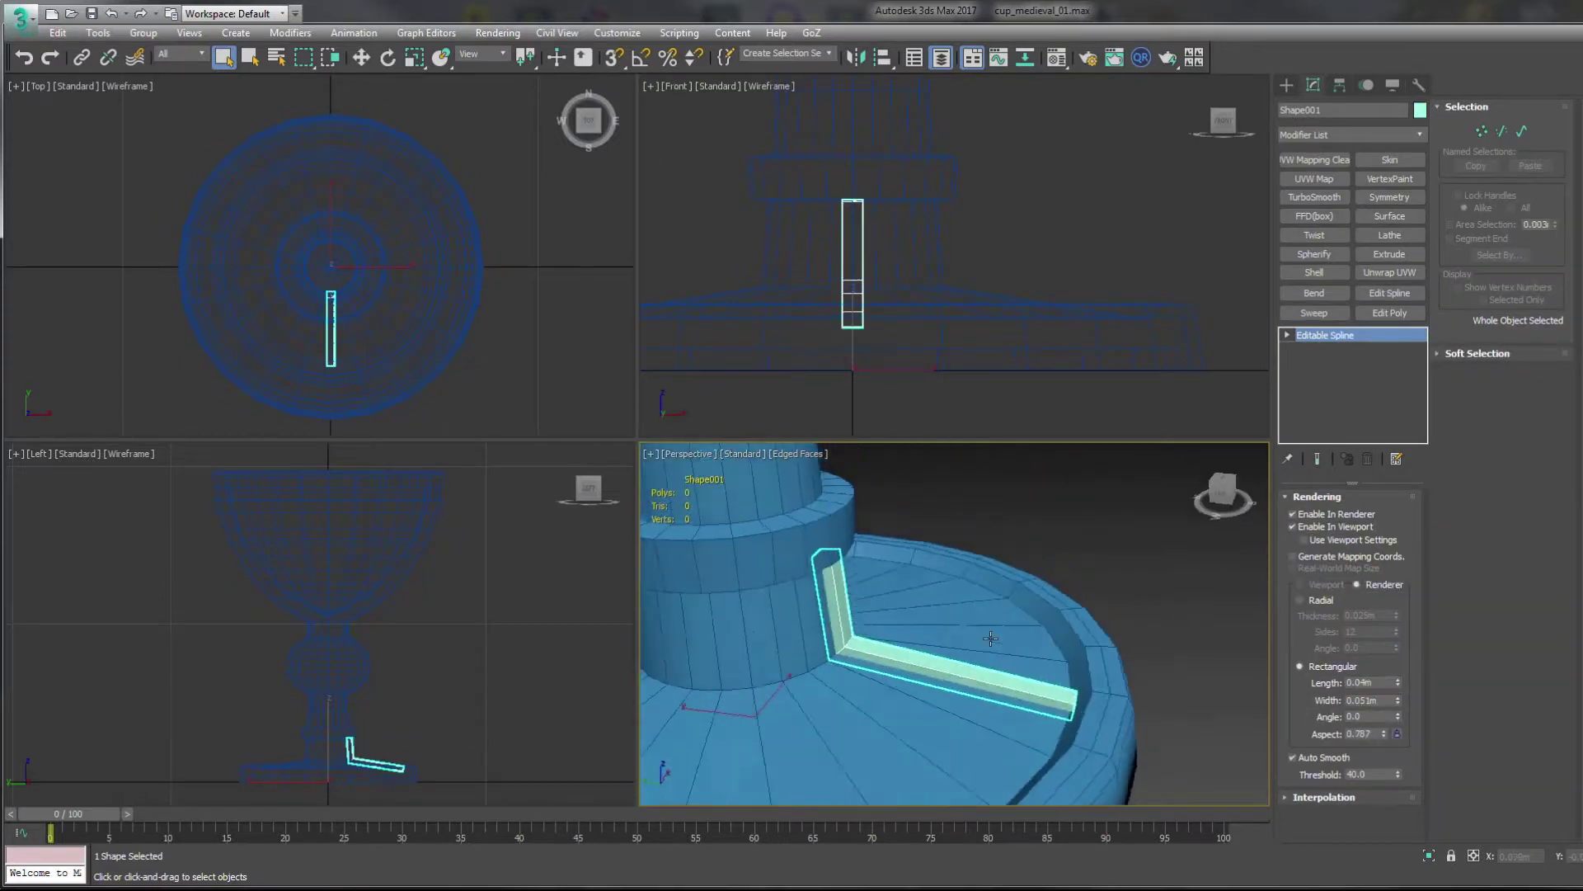
scroll(948, 627, up, 5)
mouse_move(1072, 660)
alt+middle_down()
mouse_move(1264, 687)
mouse_move(911, 672)
mouse_move(990, 644)
mouse_move(1135, 683)
alt+middle_up()
- Convert the bar to editable poly and fully crease its edges
click(323, 339)
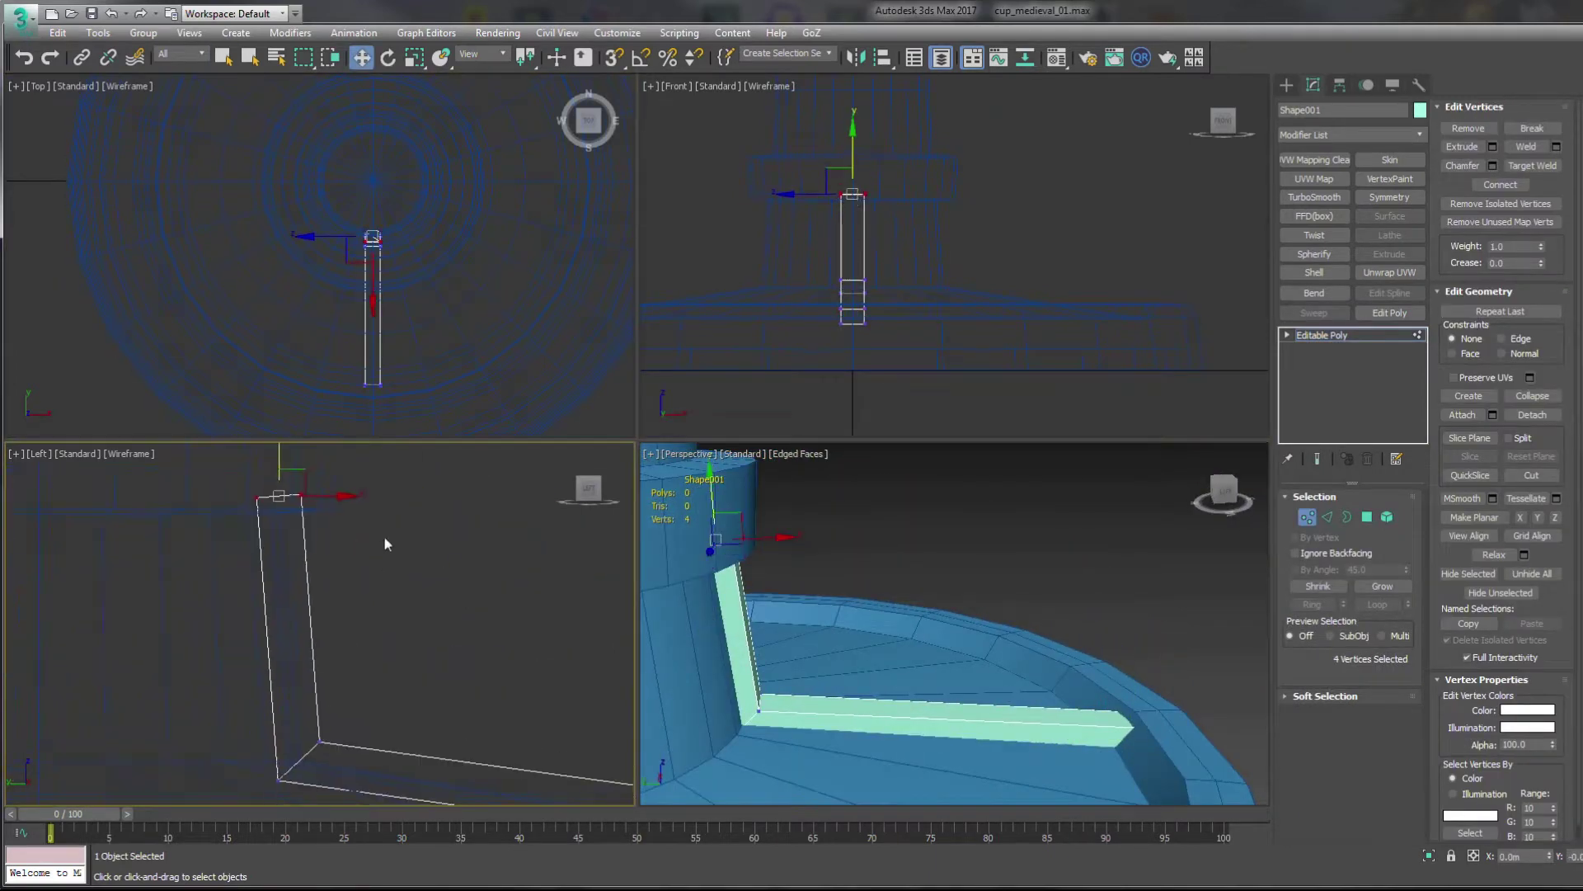
scroll(927, 763, down, 5)
key(2)
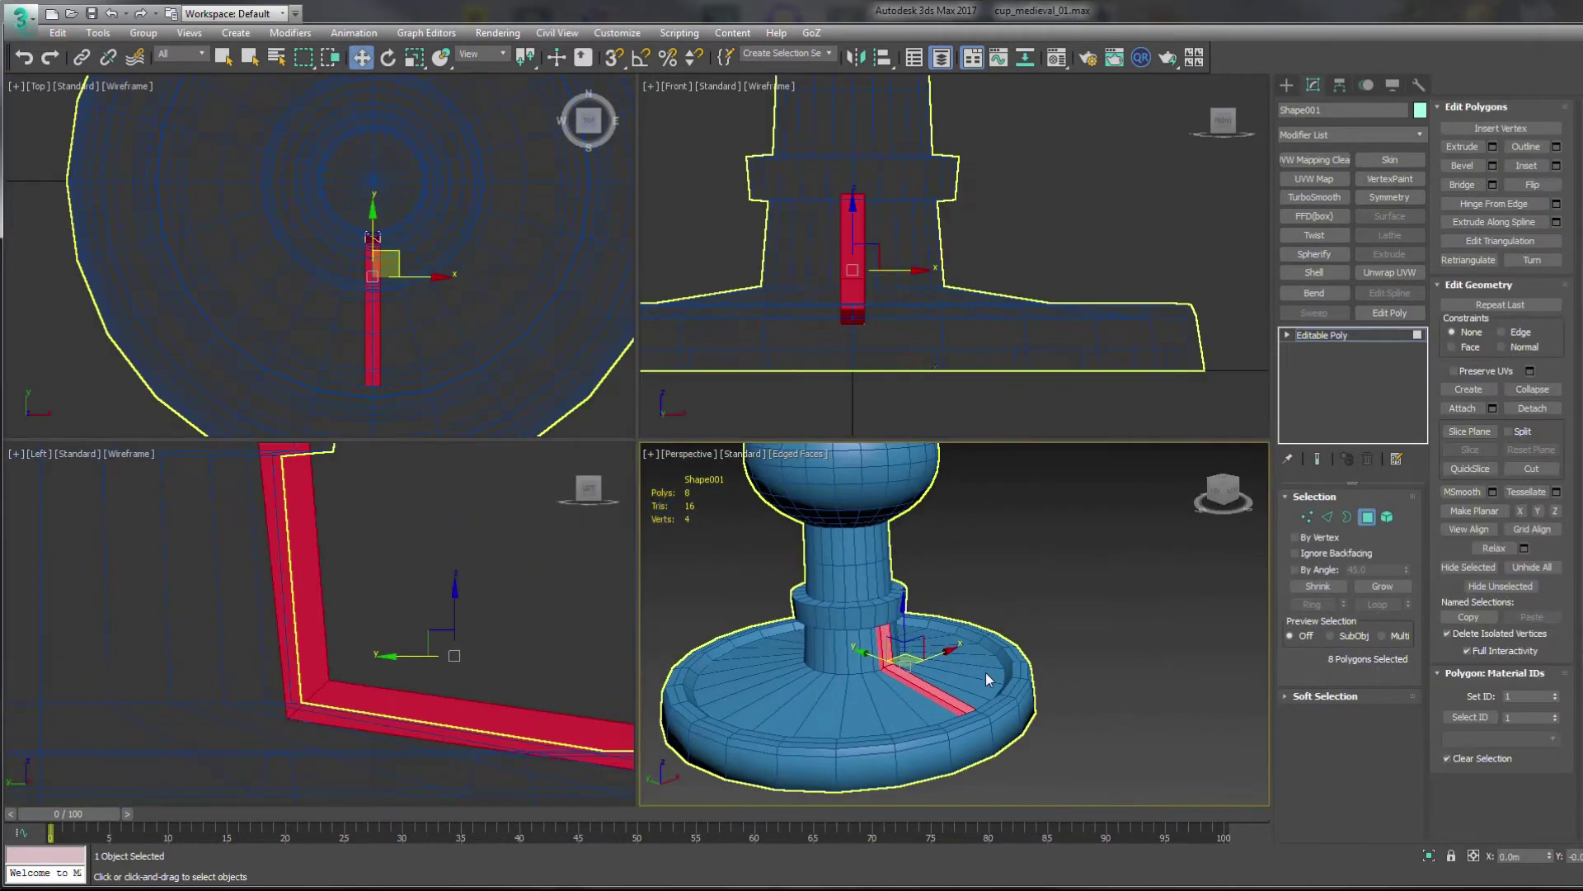
click(987, 671)
drag(741, 534, 1196, 863)
key(z)
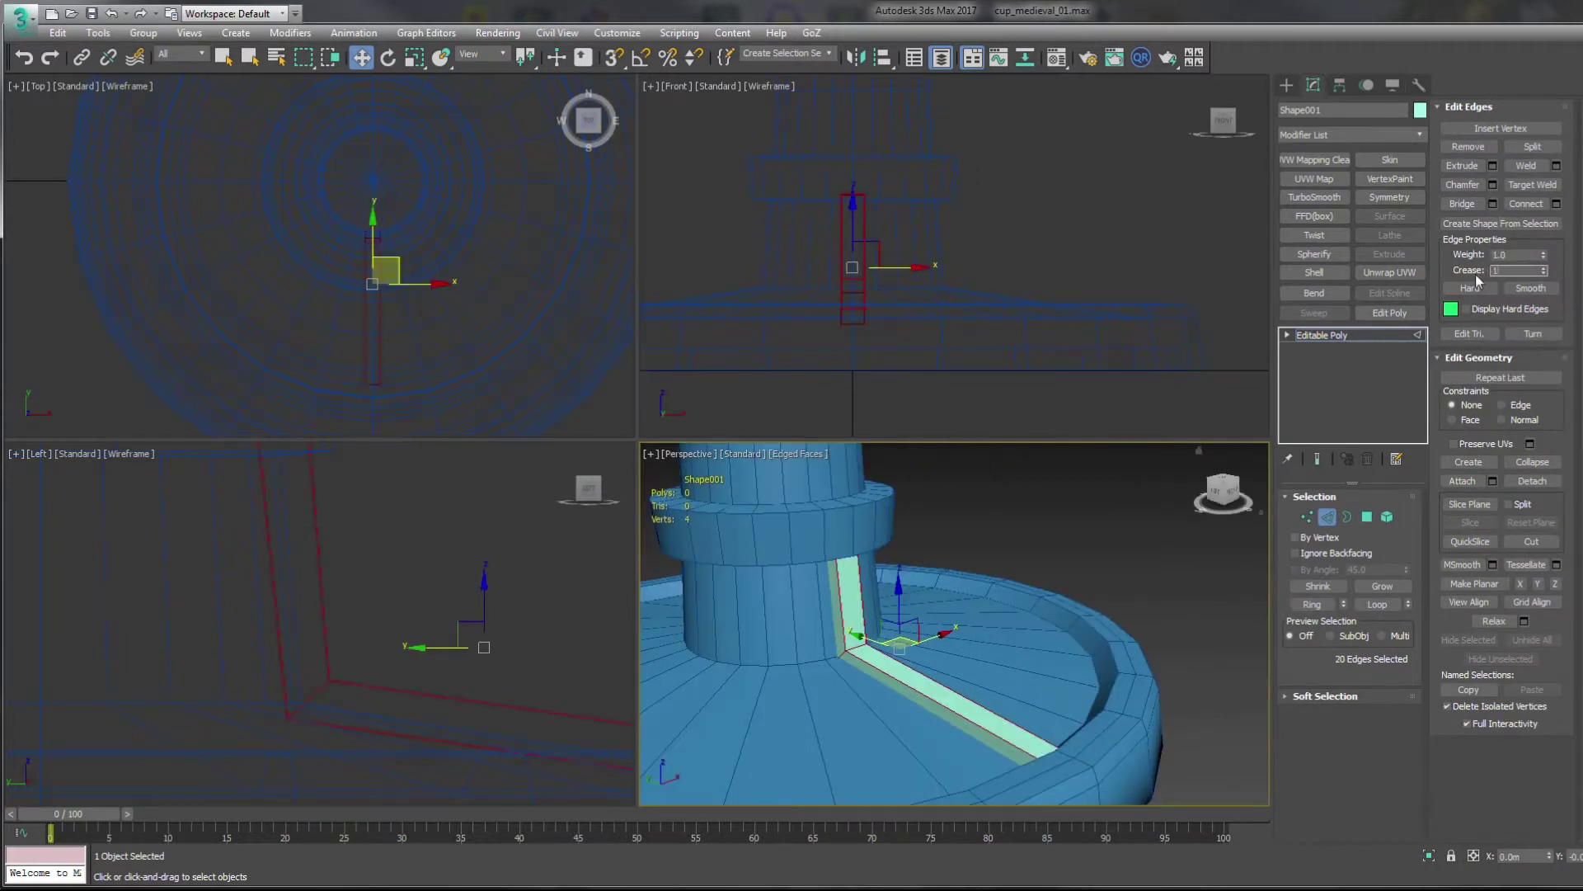
key(Return)
mouse_move(949, 627)
alt+middle_down()
mouse_move(820, 637)
mouse_move(1220, 506)
alt+middle_up()
click(820, 638)
key(2)
mouse_move(1141, 623)
alt+middle_down()
mouse_move(1159, 601)
mouse_move(1118, 654)
alt+middle_up()
- Move the bar's pivot to the goblet's centre axis
key(2)
scroll(1182, 561, down, 5)
key(2)
middle_drag(1120, 359, 1167, 306)
click(1339, 85)
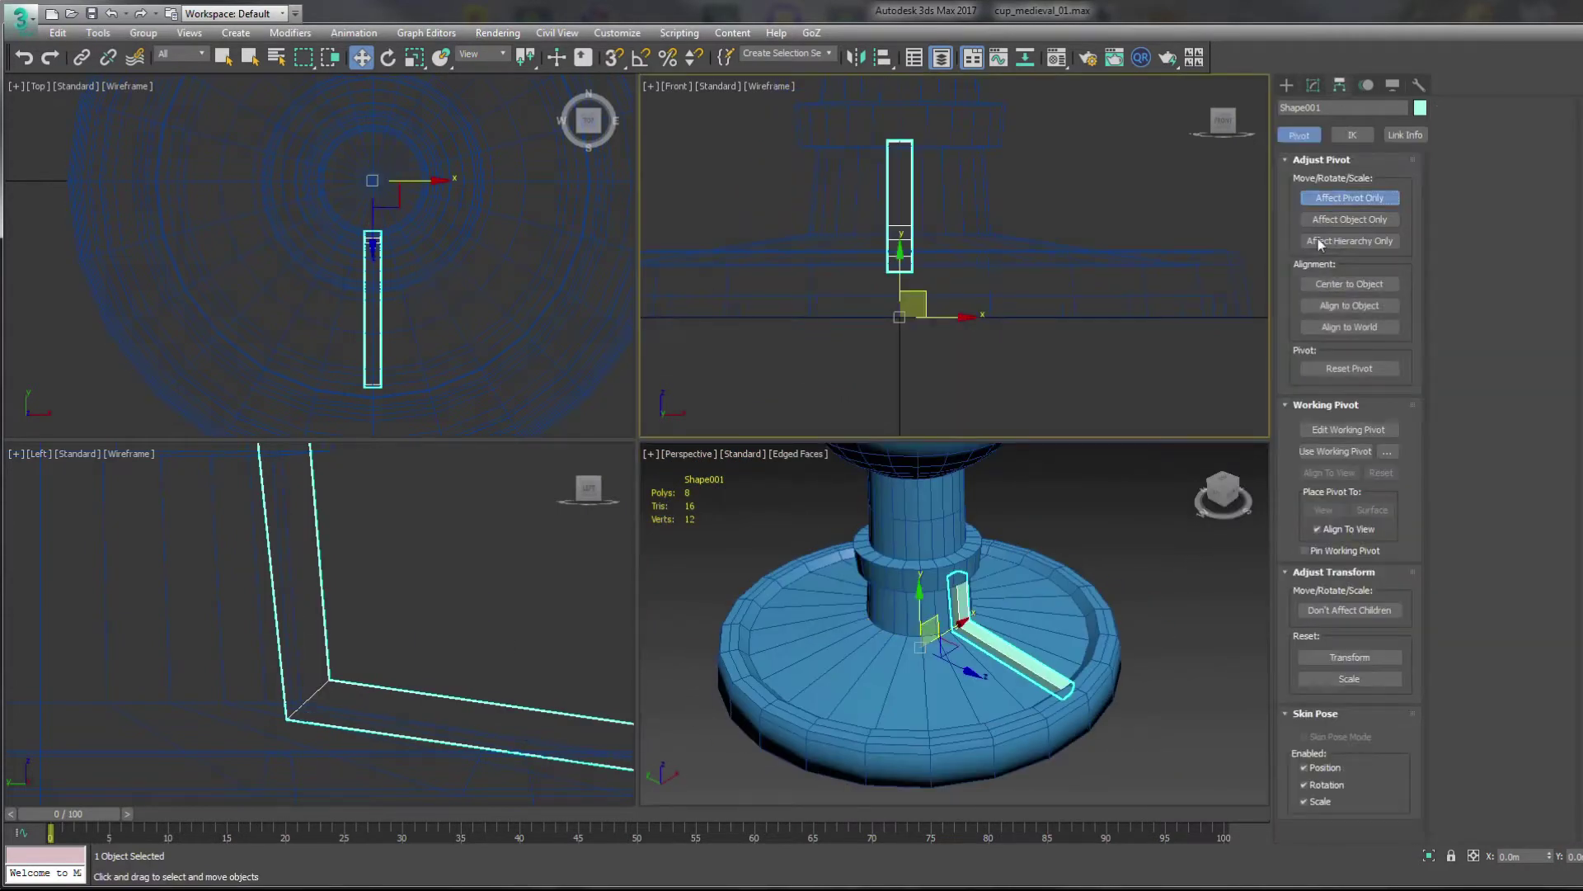
- Shift-rotate the bar with angle snap, making 7 copies around the base
key(a)
mouse_move(440, 221)
shift+mouse_down()
mouse_move(465, 229)
mouse_move(407, 265)
mouse_move(435, 257)
shift+mouse_up()
double_click(1116, 459)
text(7)
key(Return)
key(ctrl+z)
double_click(1117, 458)
text(7)
key(Return)
scroll(986, 623, down, 5)
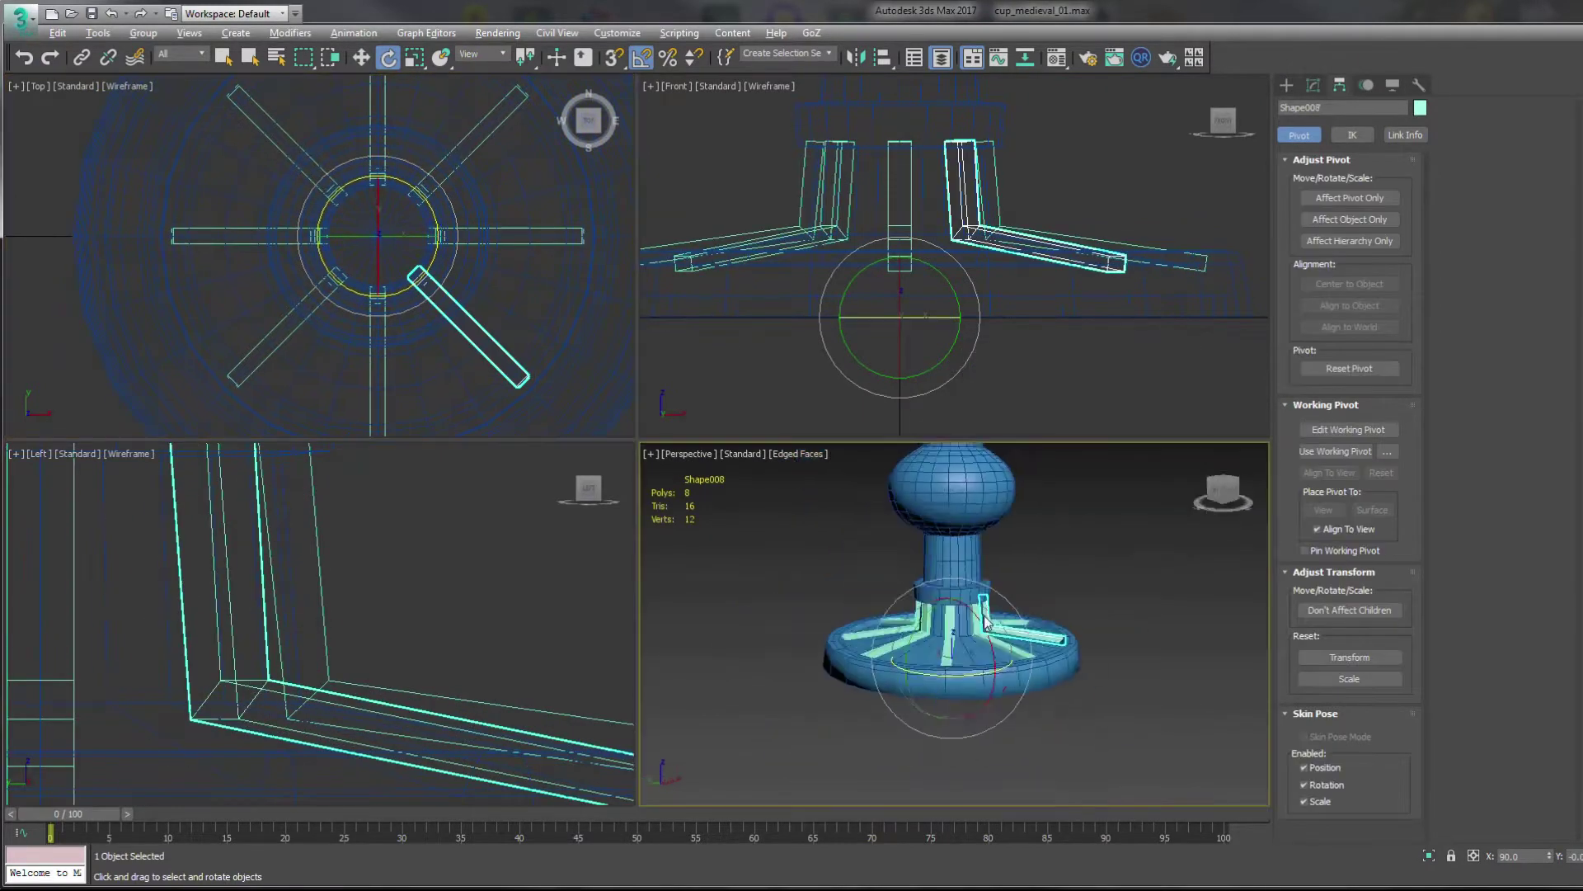
- Select a vertical edge loop on the goblet's bowl
scroll(1116, 676, up, 2)
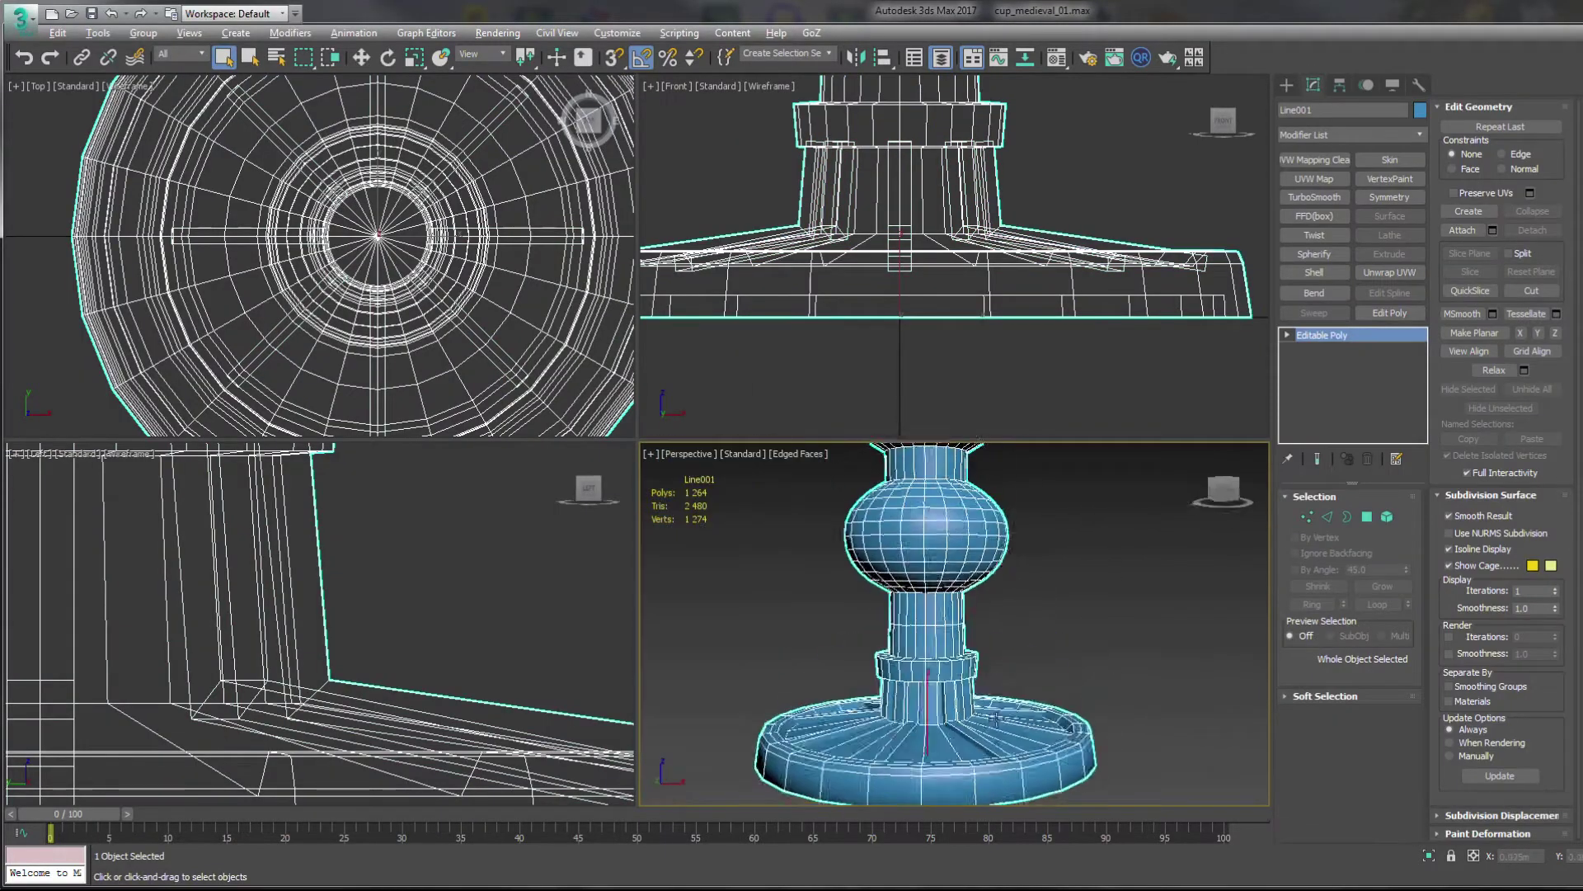
alt+middle_drag(1116, 676, 1223, 729)
scroll(1032, 673, down, 3)
key(F4)
scroll(1032, 672, up, 4)
key(2)
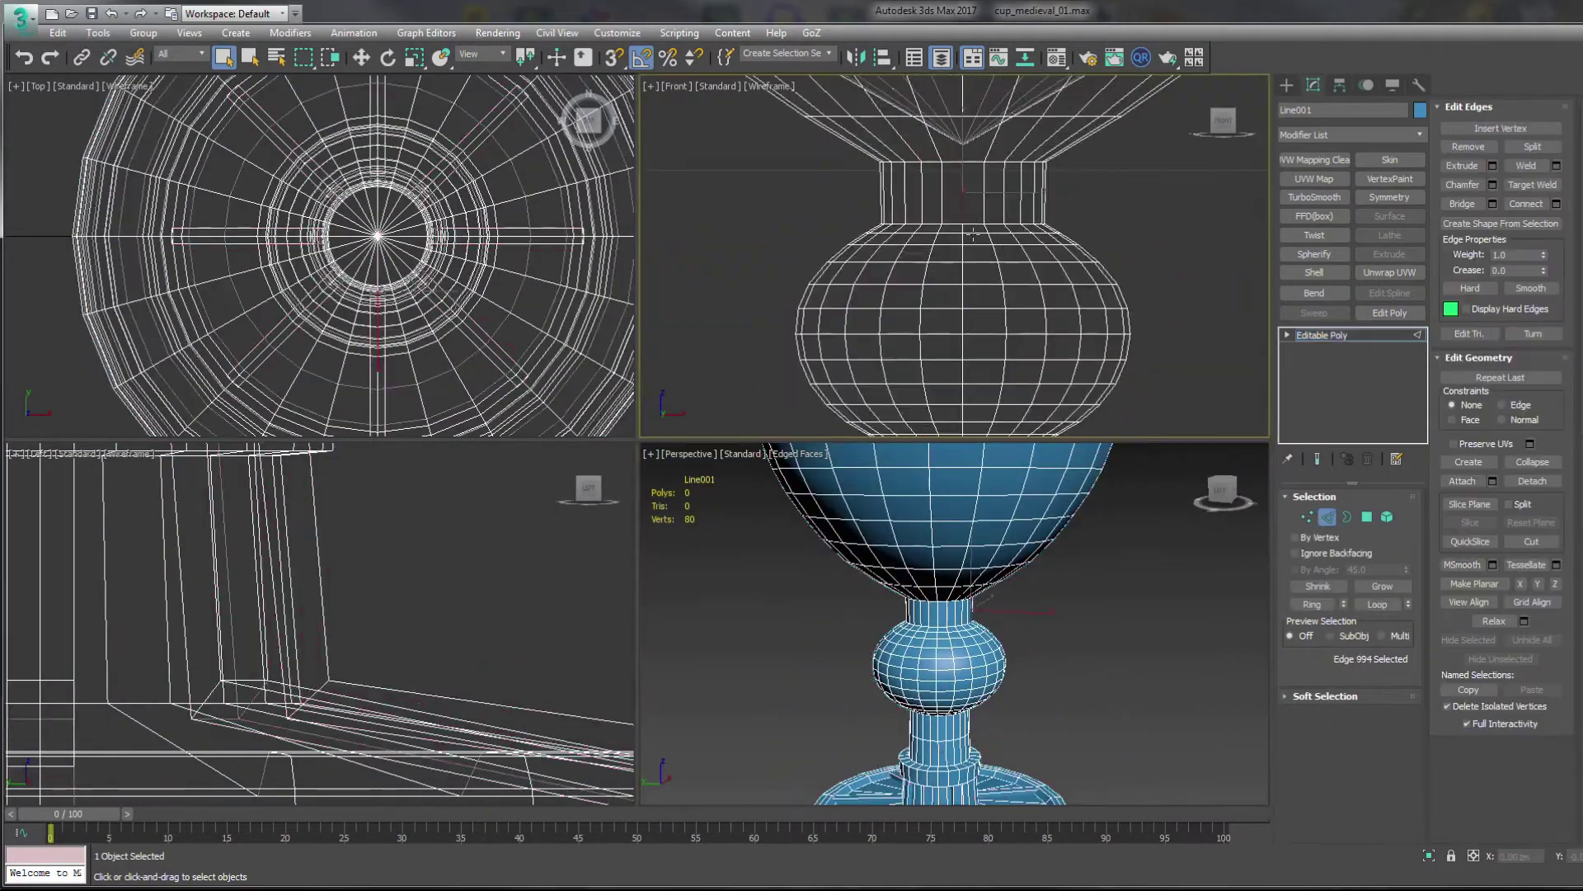
click(1000, 651)
double_click(1000, 651)
alt+middle_drag(1001, 651, 1000, 660)
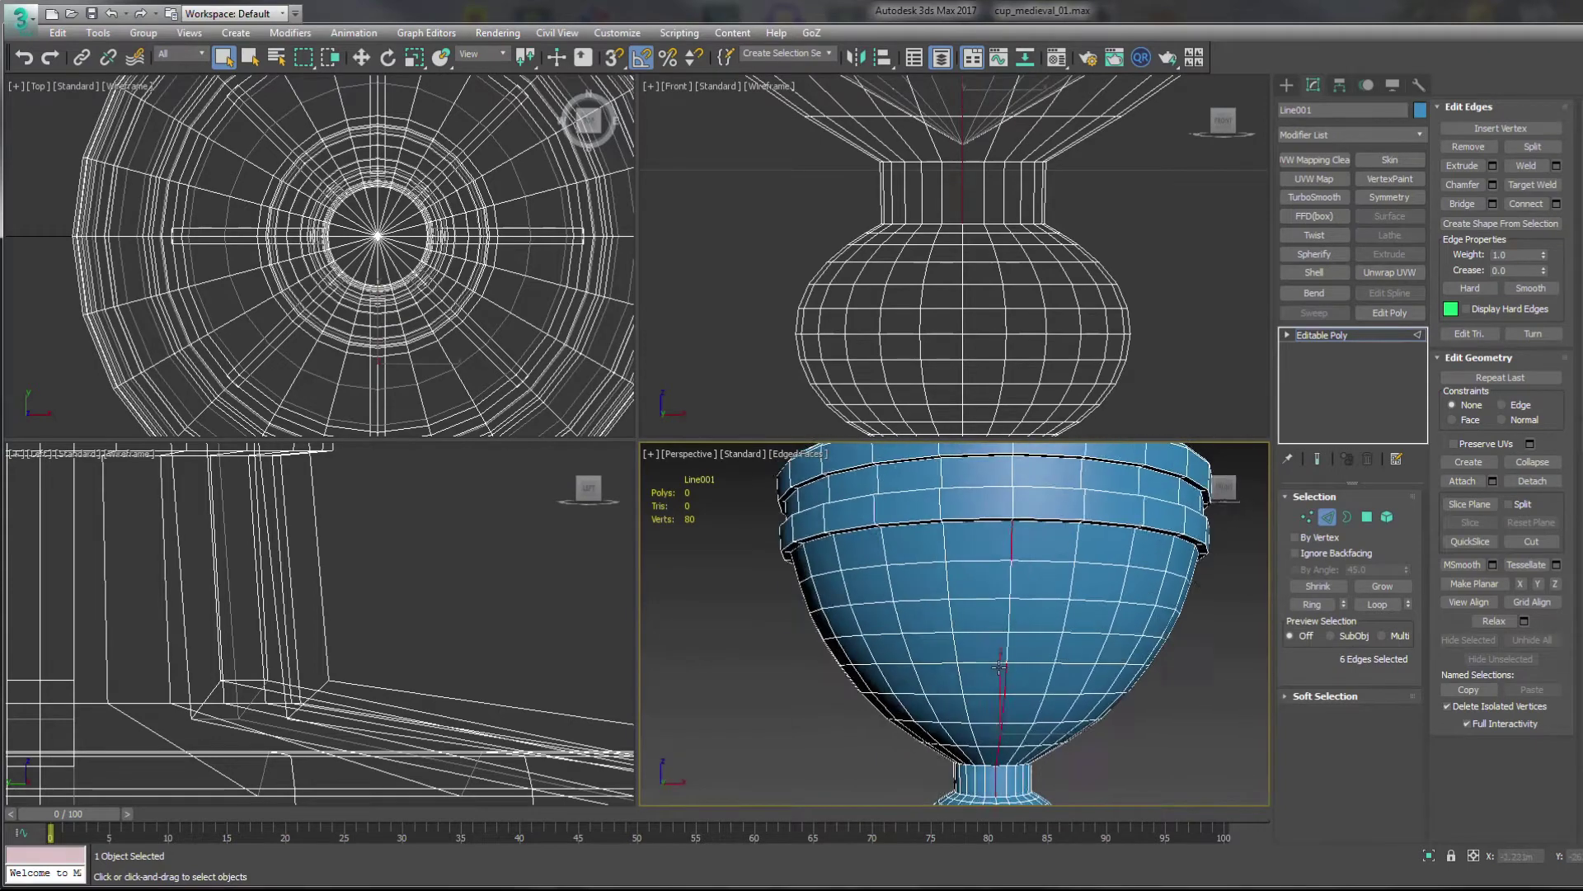
- Refine the selection into a small block of faces on the bowl
scroll(1000, 660, down, 2)
scroll(1009, 640, up, 2)
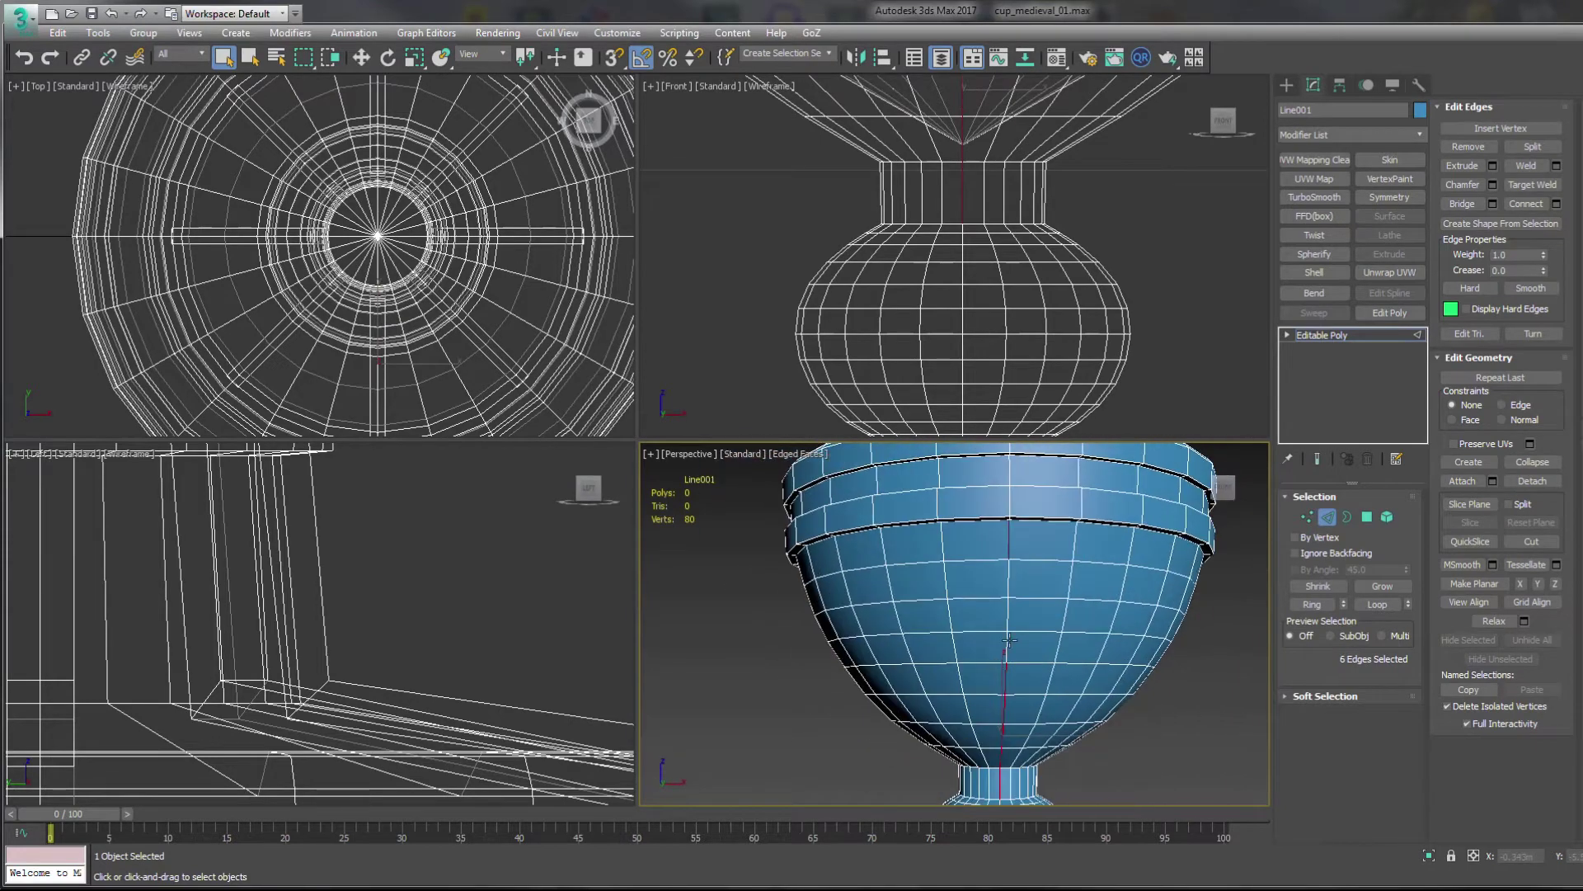
mouse_move(1009, 640)
alt+middle_down()
mouse_move(1103, 594)
mouse_move(1002, 626)
alt+middle_up()
alt+click(1023, 623)
alt+middle_drag(1111, 631, 1072, 631)
key(4)
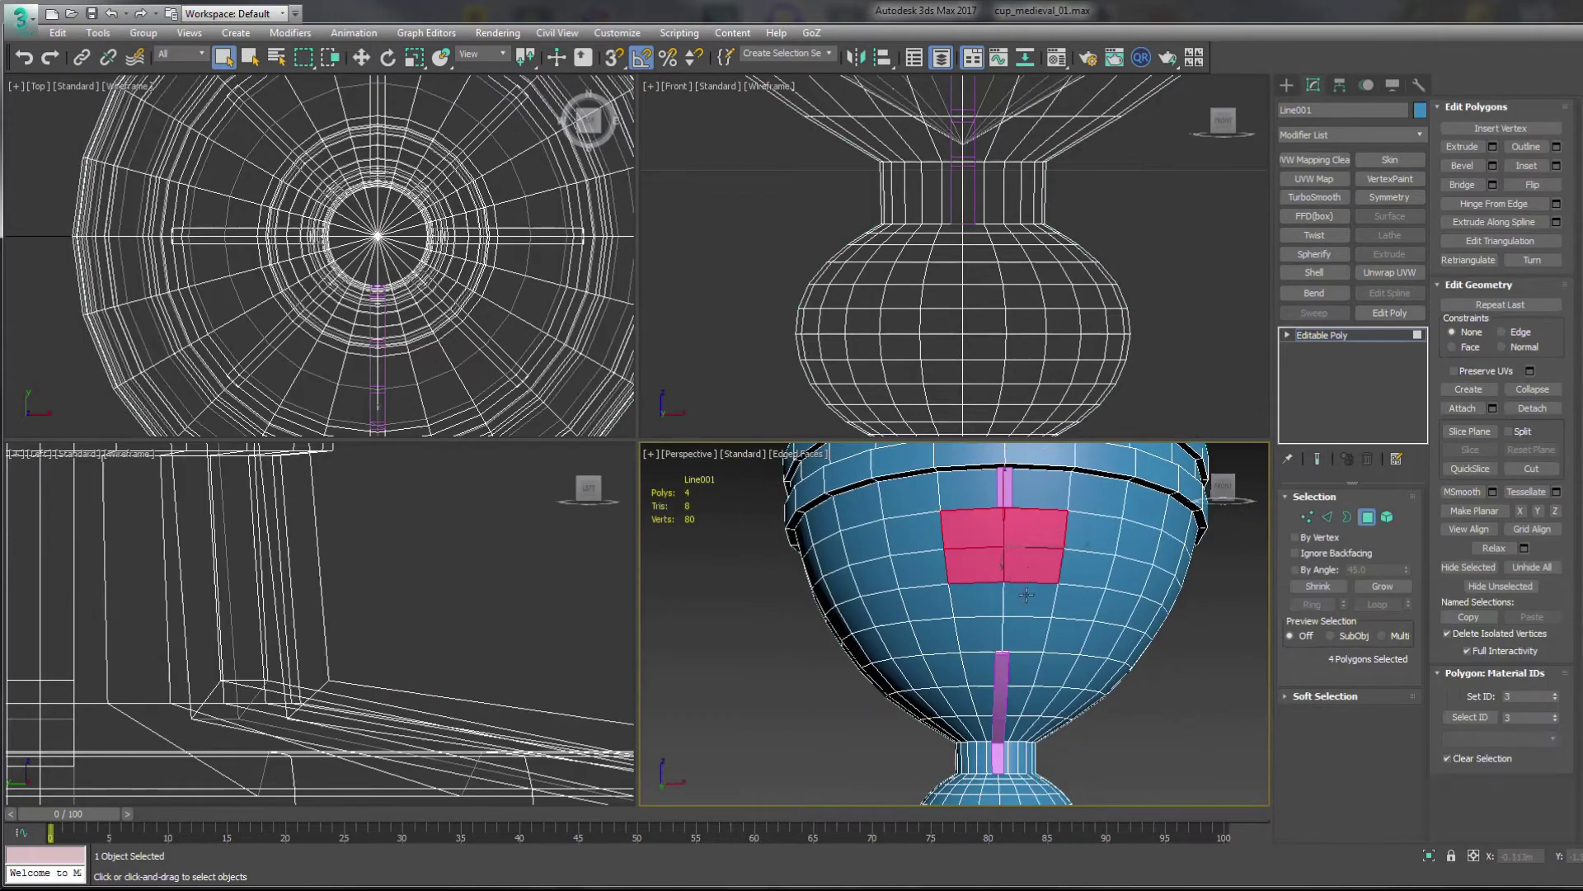
drag(948, 505, 1084, 625)
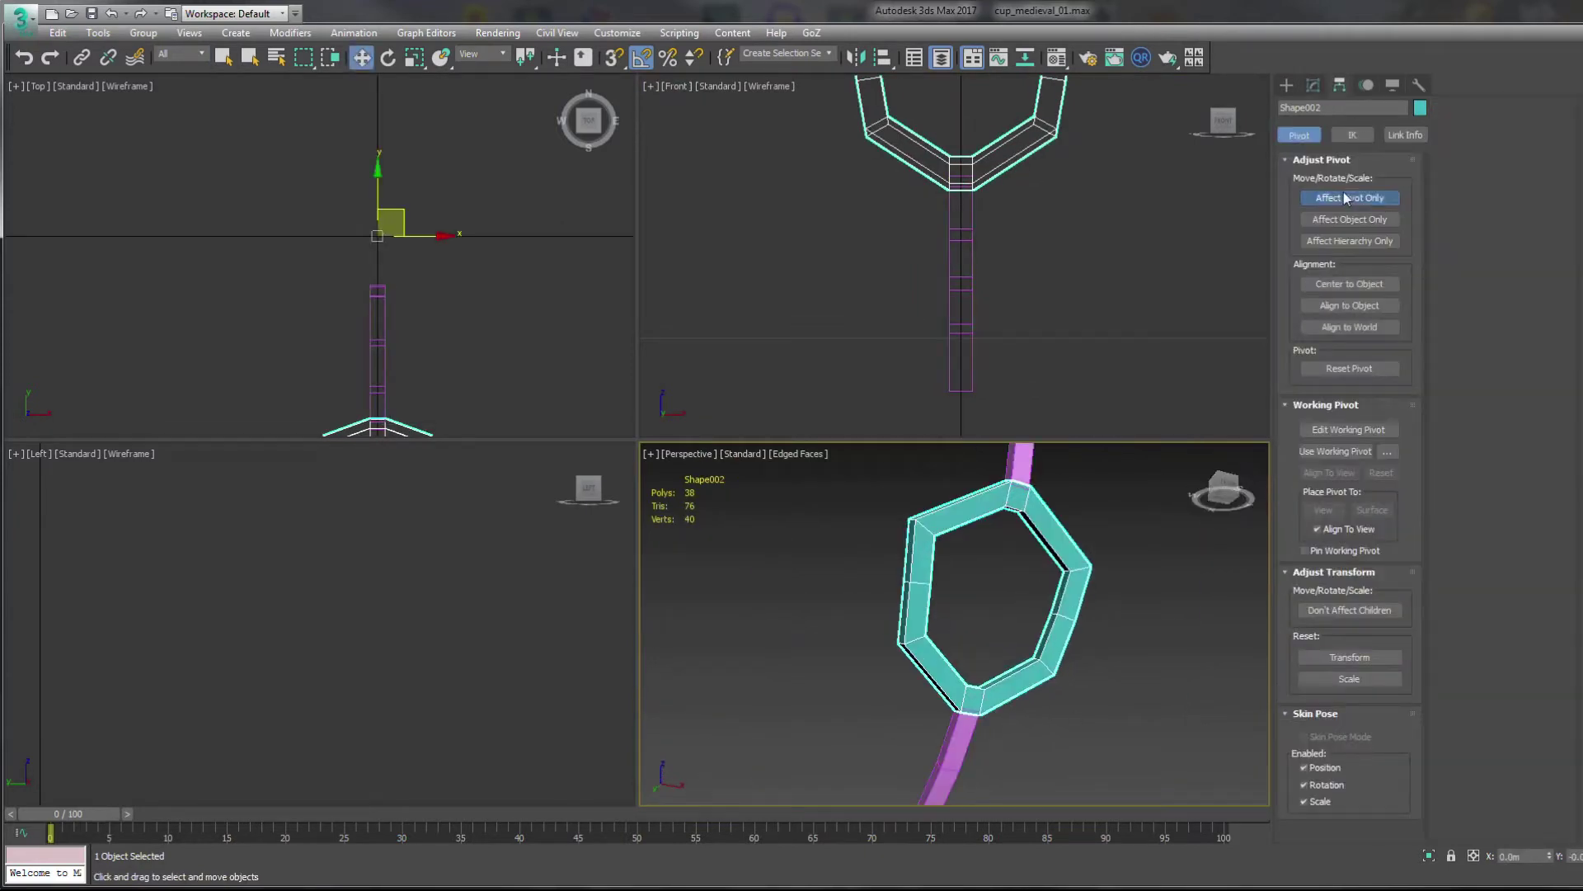
- Target-weld the strap's vertices where it meets the stem
click(1314, 85)
key(1)
scroll(989, 561, up, 5)
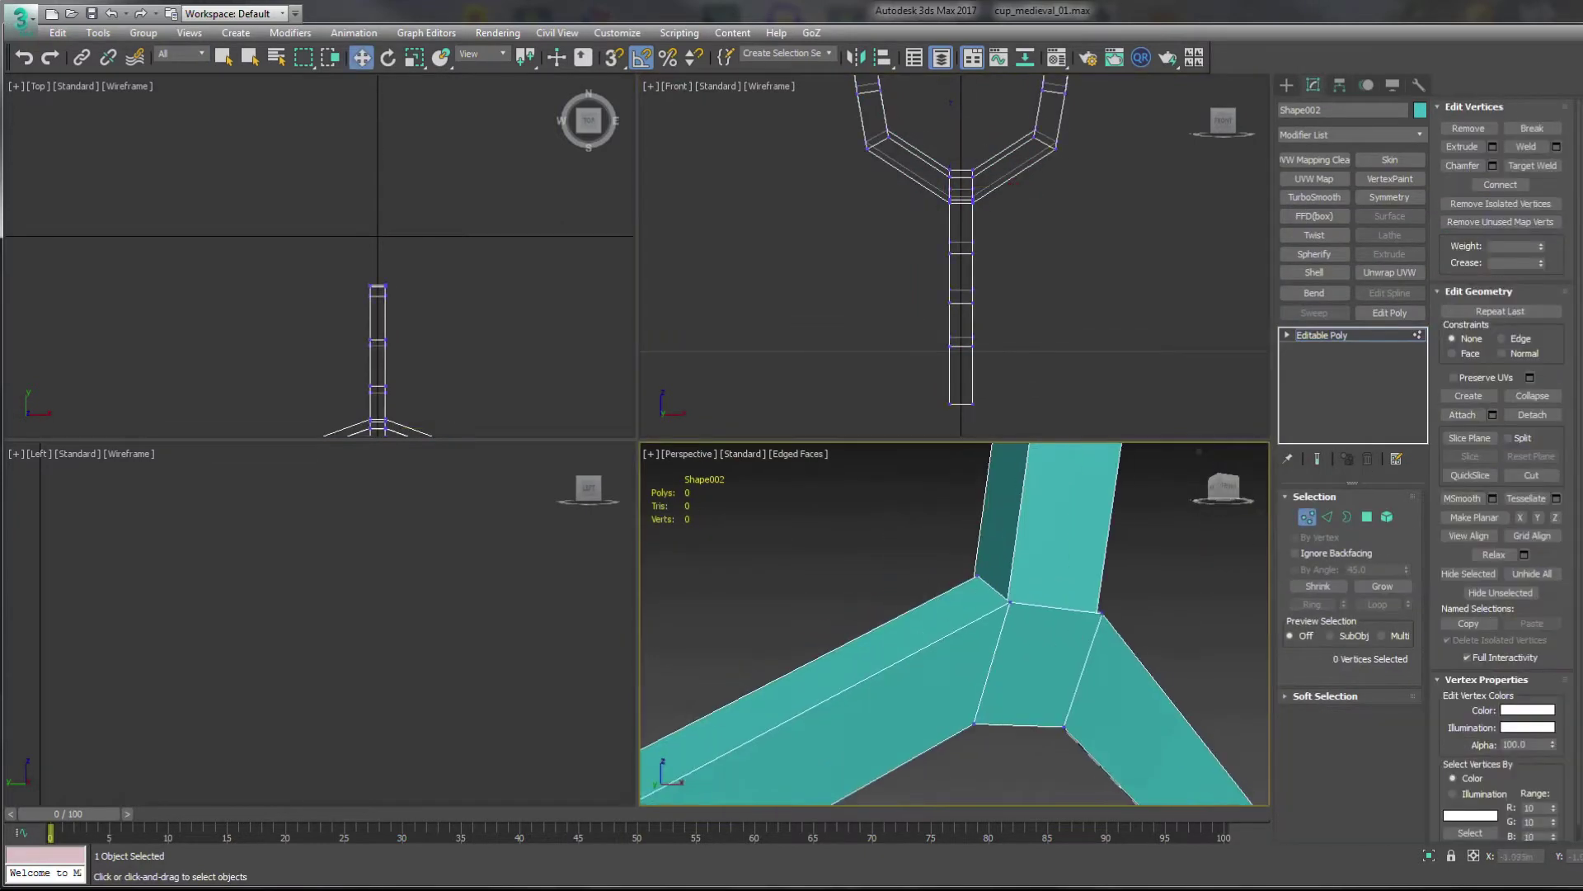
key(alt+w)
key(ctrl+w)
mouse_move(1072, 594)
alt+middle_down()
mouse_move(554, 569)
mouse_move(632, 598)
mouse_move(636, 626)
alt+middle_up()
key(F3)
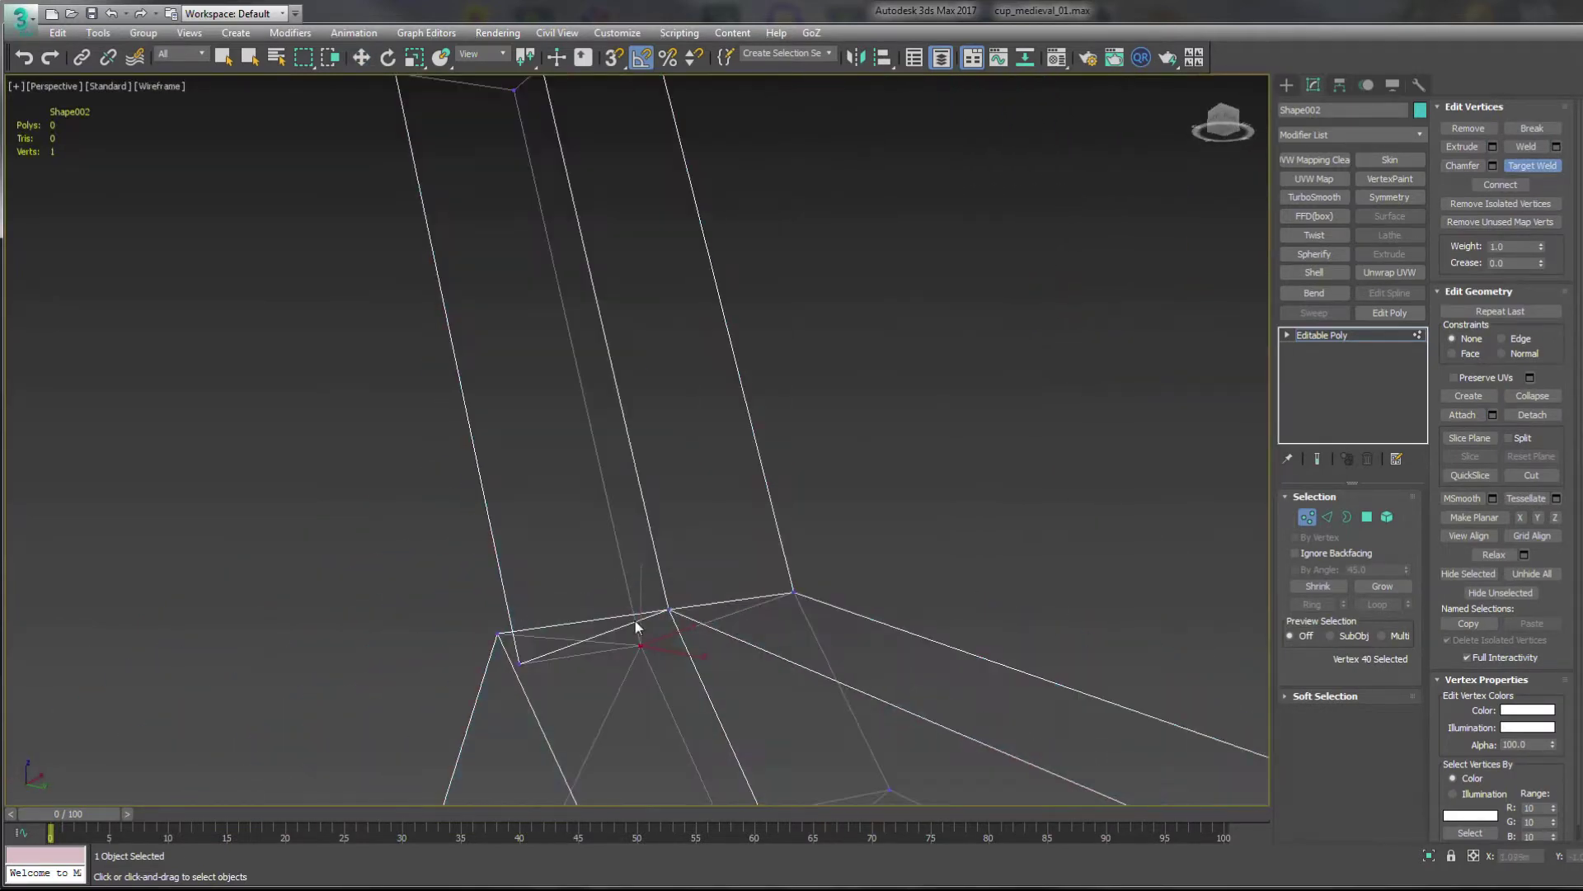
mouse_move(644, 567)
alt+middle_down()
mouse_move(736, 656)
mouse_move(685, 666)
mouse_move(666, 581)
mouse_move(387, 581)
mouse_move(523, 709)
alt+middle_up()
key(F3)
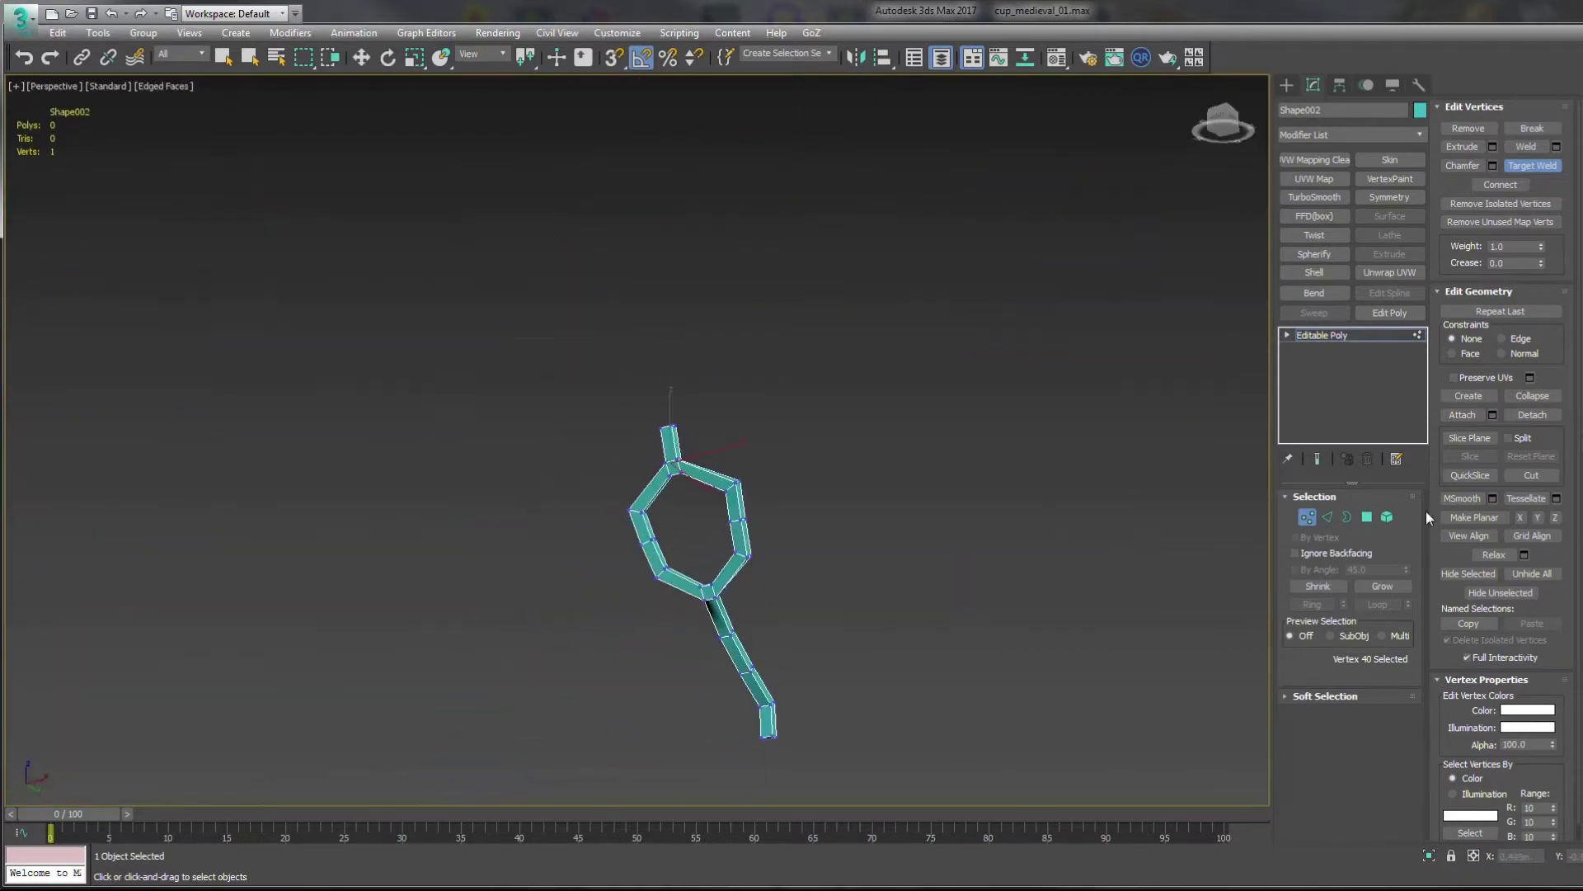
key(alt+q)
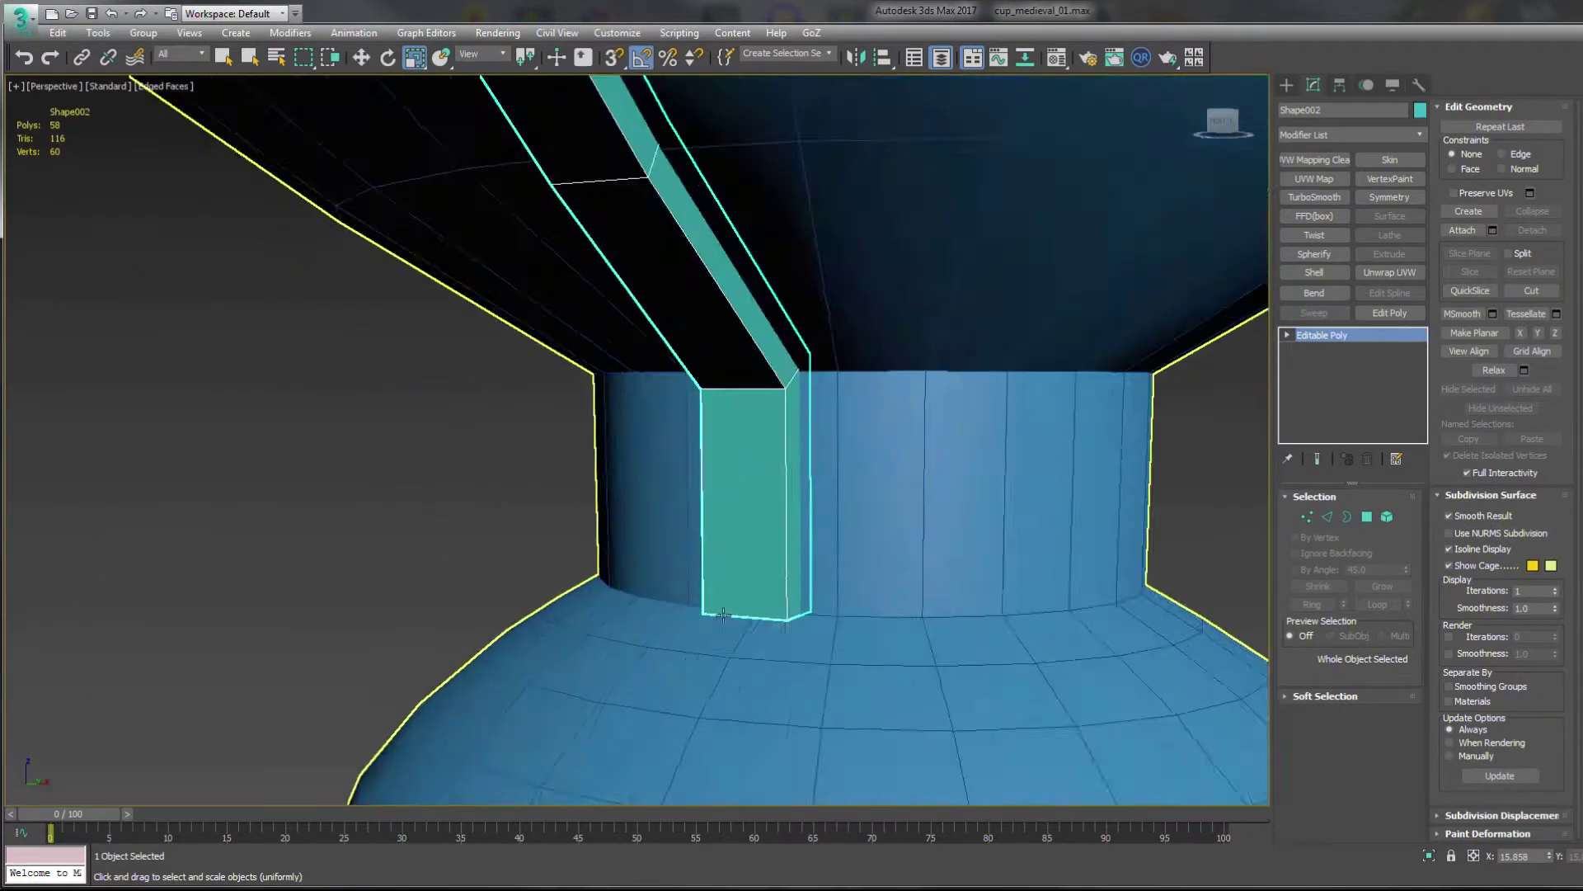
mouse_move(1037, 636)
alt+middle_down()
mouse_move(918, 547)
mouse_move(681, 487)
mouse_move(655, 562)
alt+middle_up()
- Select the strap's four bottom vertices and move them onto the stem
key(1)
scroll(656, 562, up, 5)
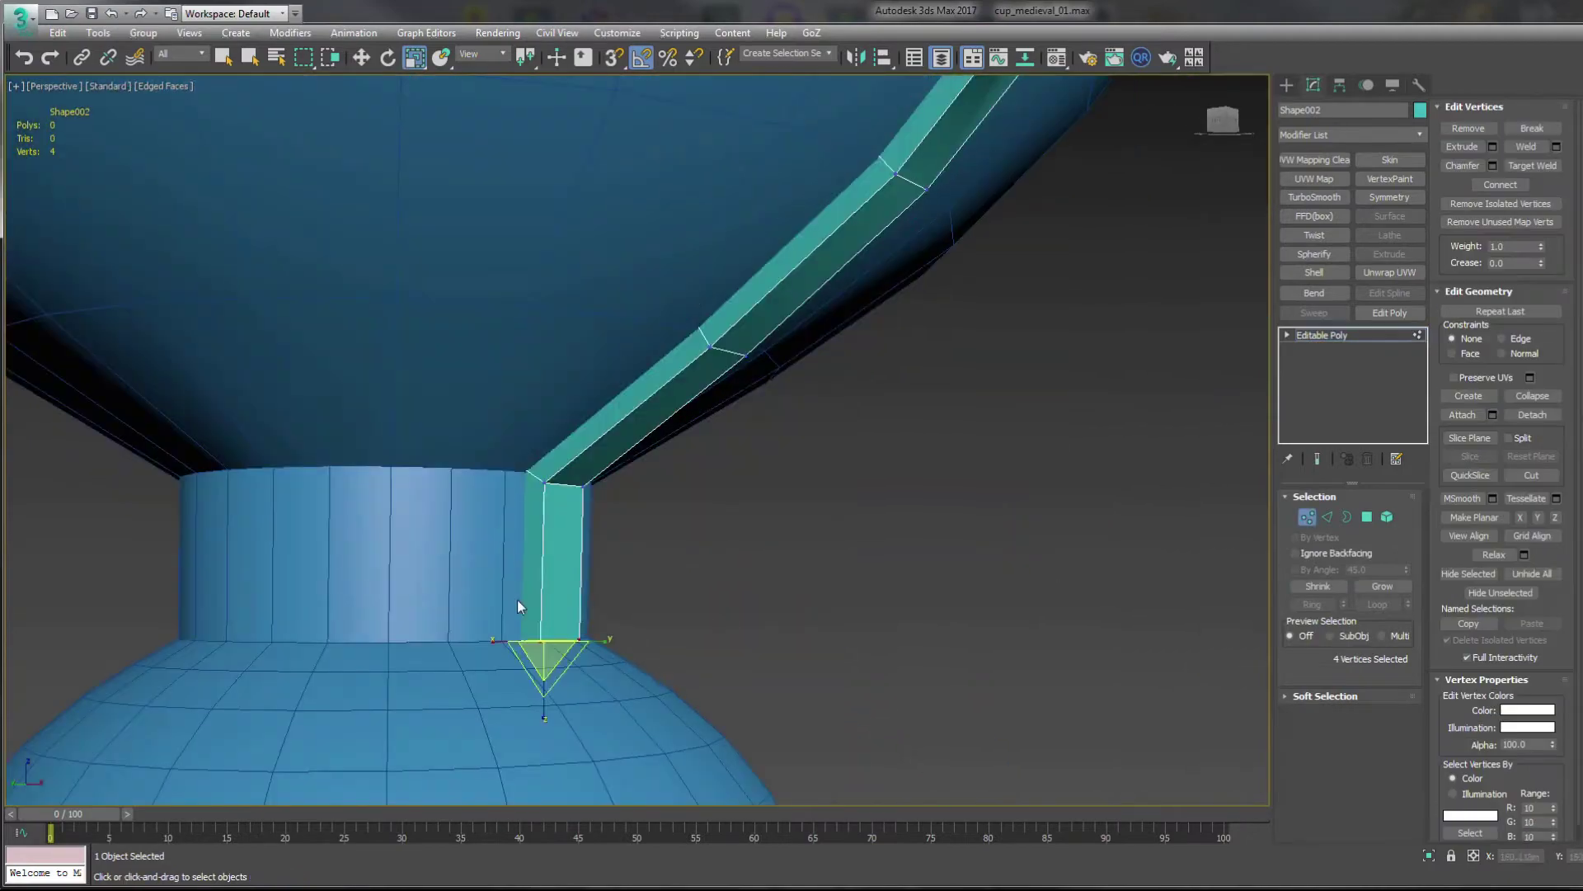
alt+middle_drag(518, 600, 751, 591)
key(w)
scroll(872, 371, up, 5)
scroll(871, 371, down, 5)
- Select the frame ring's edges to detach as a clone
alt+middle_drag(872, 371, 661, 524)
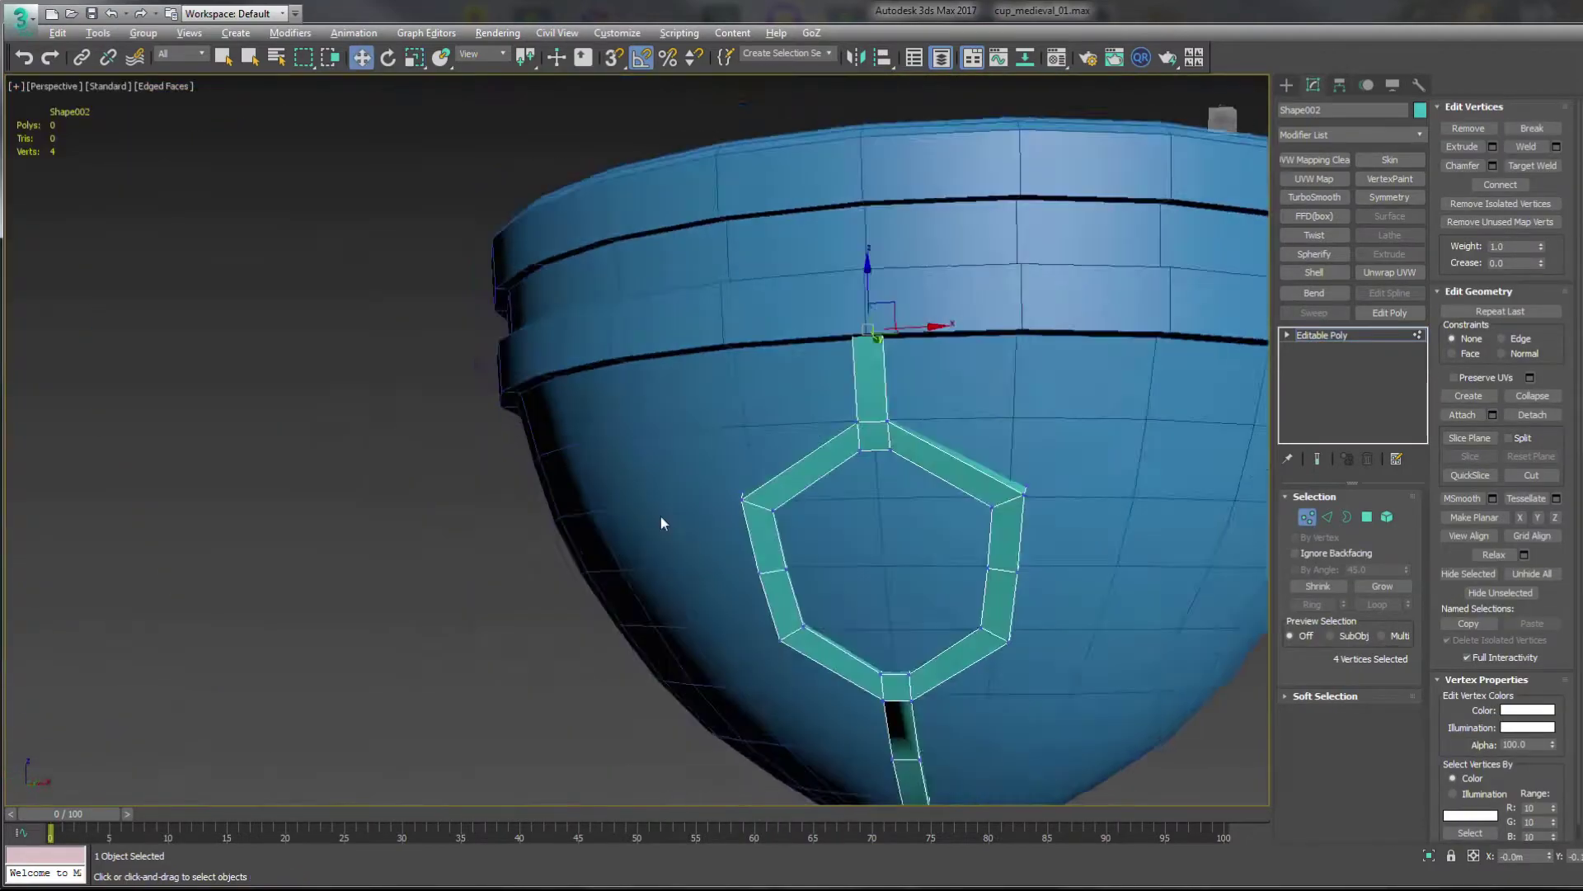
scroll(888, 452, up, 3)
key(2)
alt+middle_drag(634, 660, 857, 670)
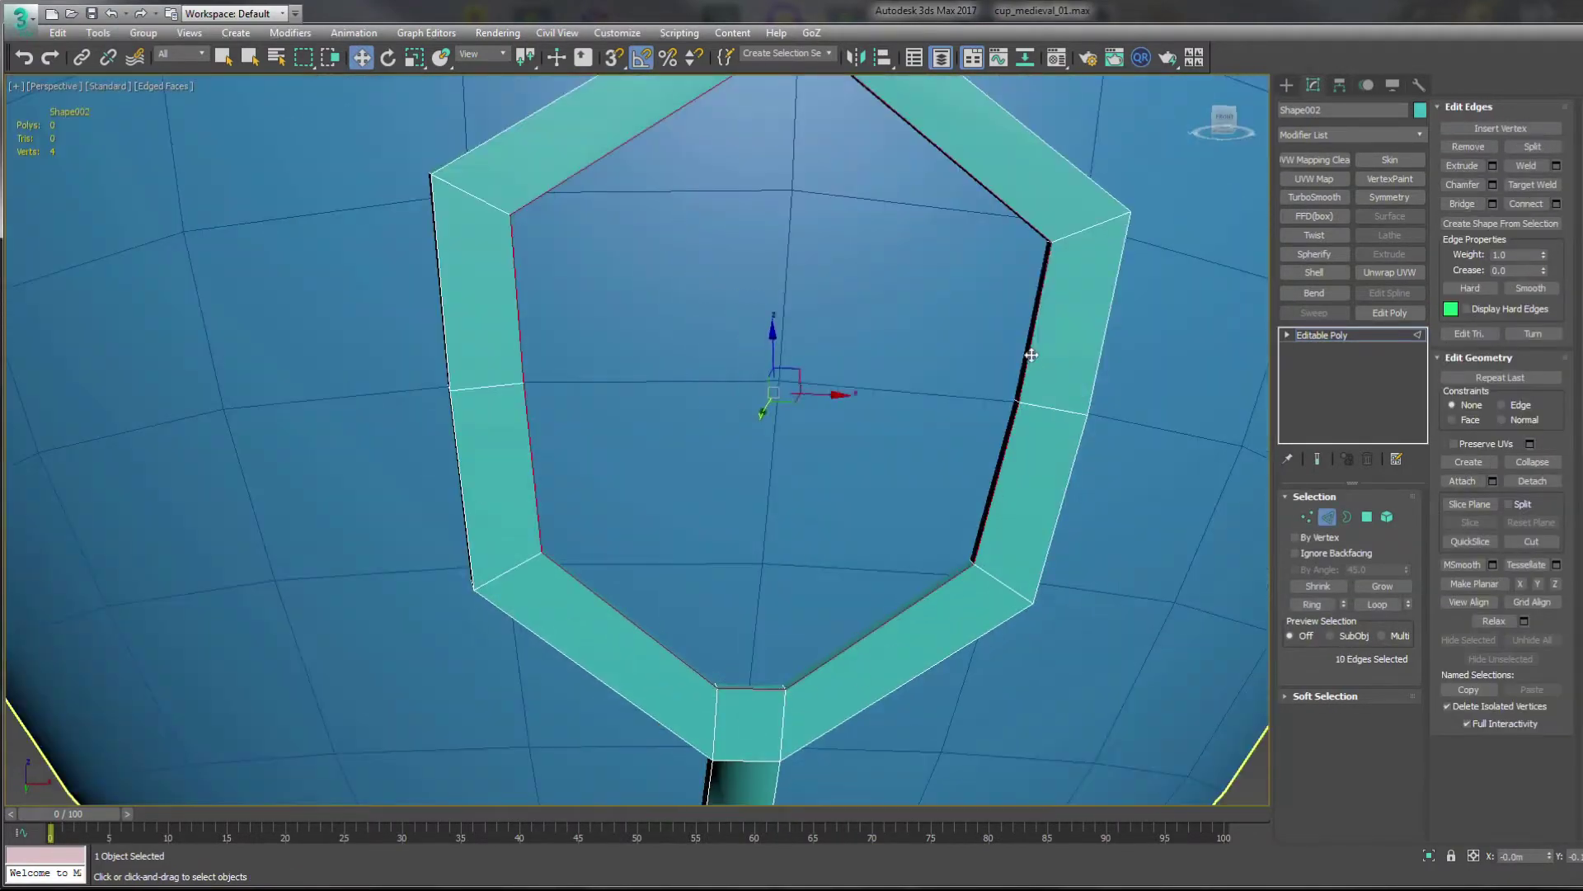
mouse_move(1031, 354)
alt+middle_down()
mouse_move(825, 429)
mouse_move(772, 486)
mouse_move(873, 552)
mouse_move(1006, 600)
alt+middle_up()
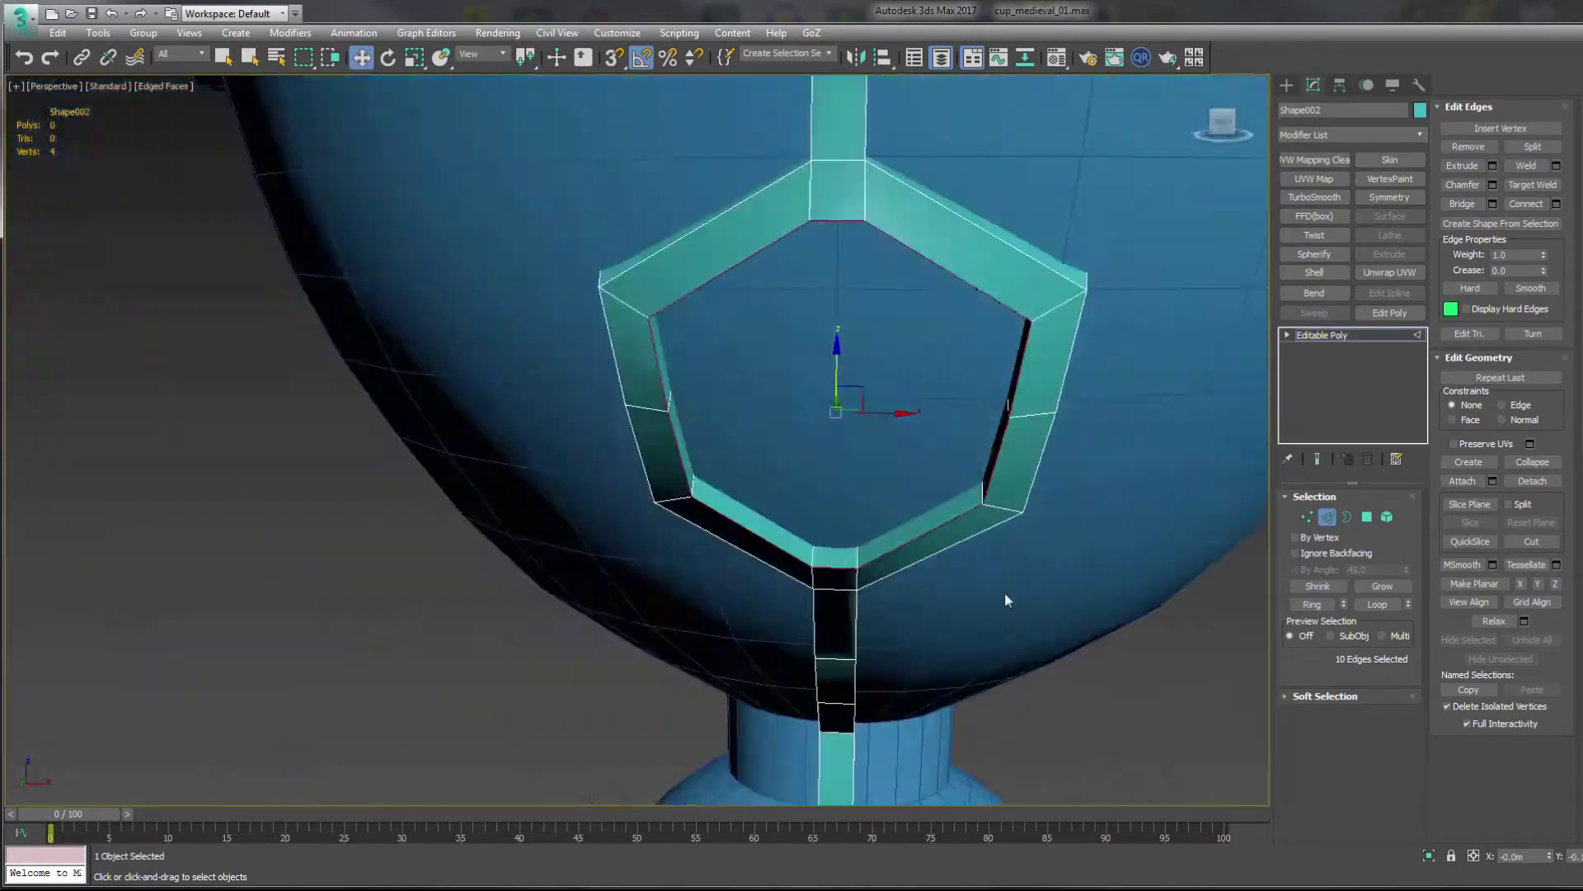
scroll(1005, 591, down, 3)
scroll(927, 537, up, 4)
- Detach the ring copy as Object001 and isolate it
key(4)
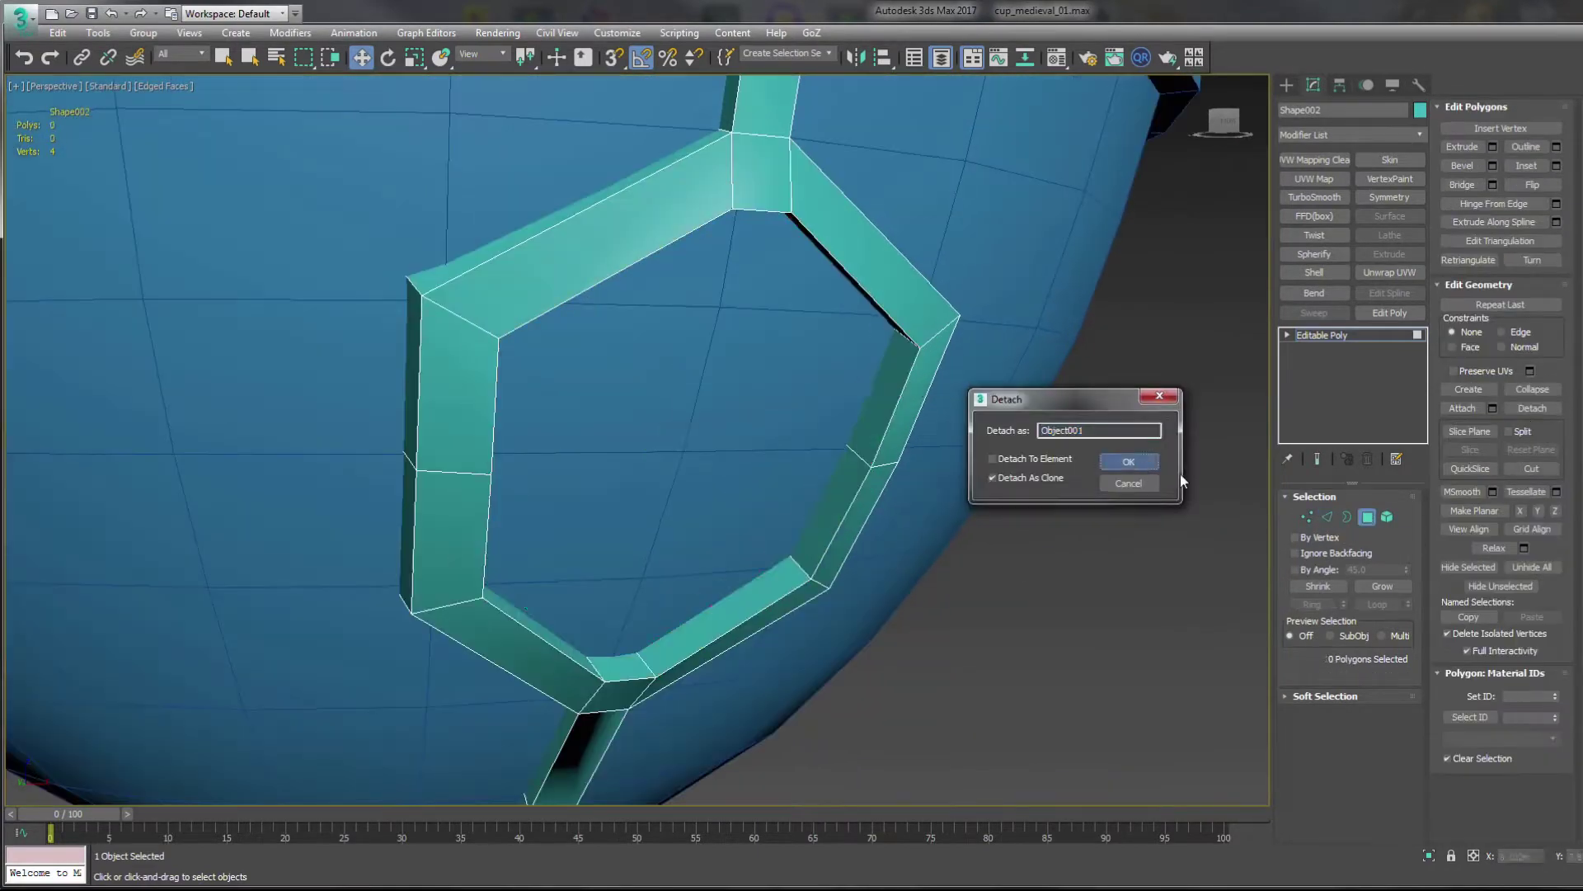
click(1128, 483)
alt+middle_drag(990, 413, 824, 371)
key(alt+q)
click(888, 250)
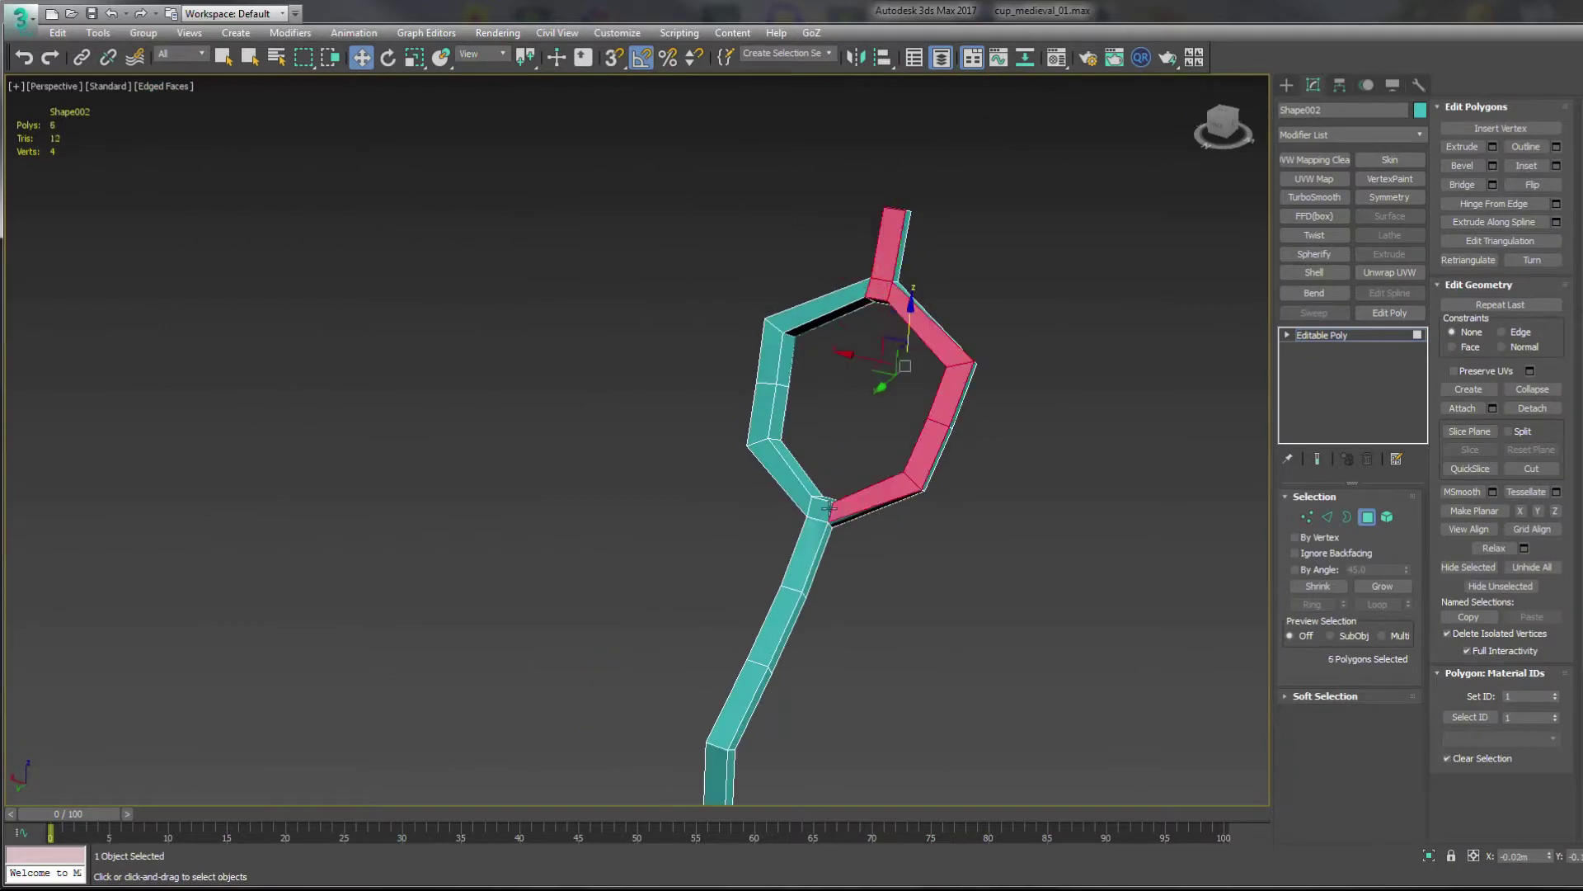
scroll(710, 545, down, 5)
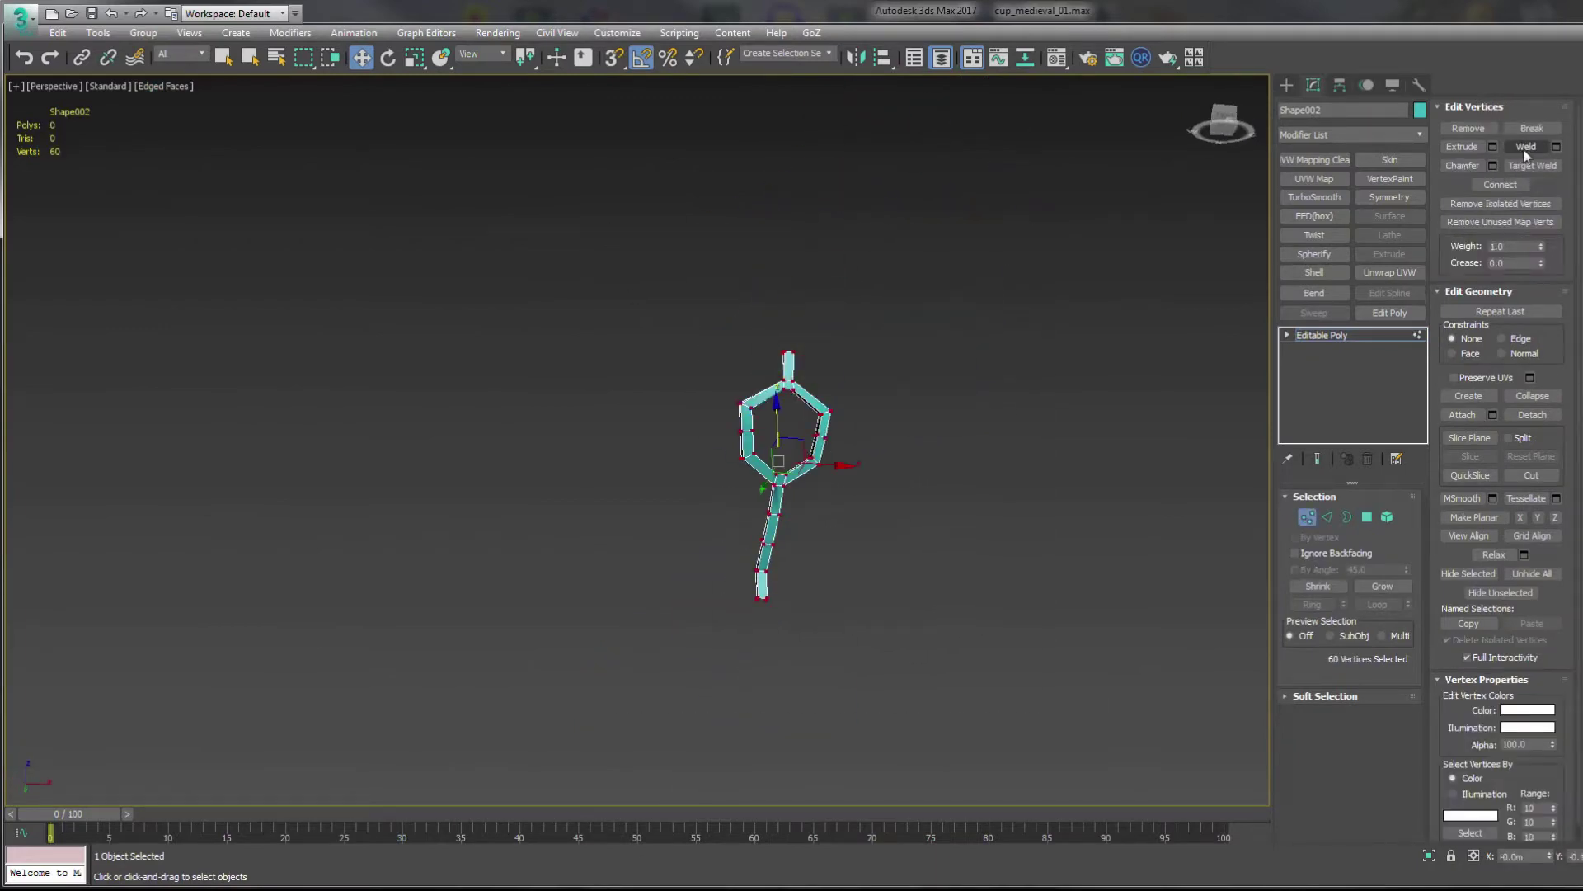
drag(448, 235, 1037, 730)
key(4)
alt+middle_drag(907, 495, 831, 534)
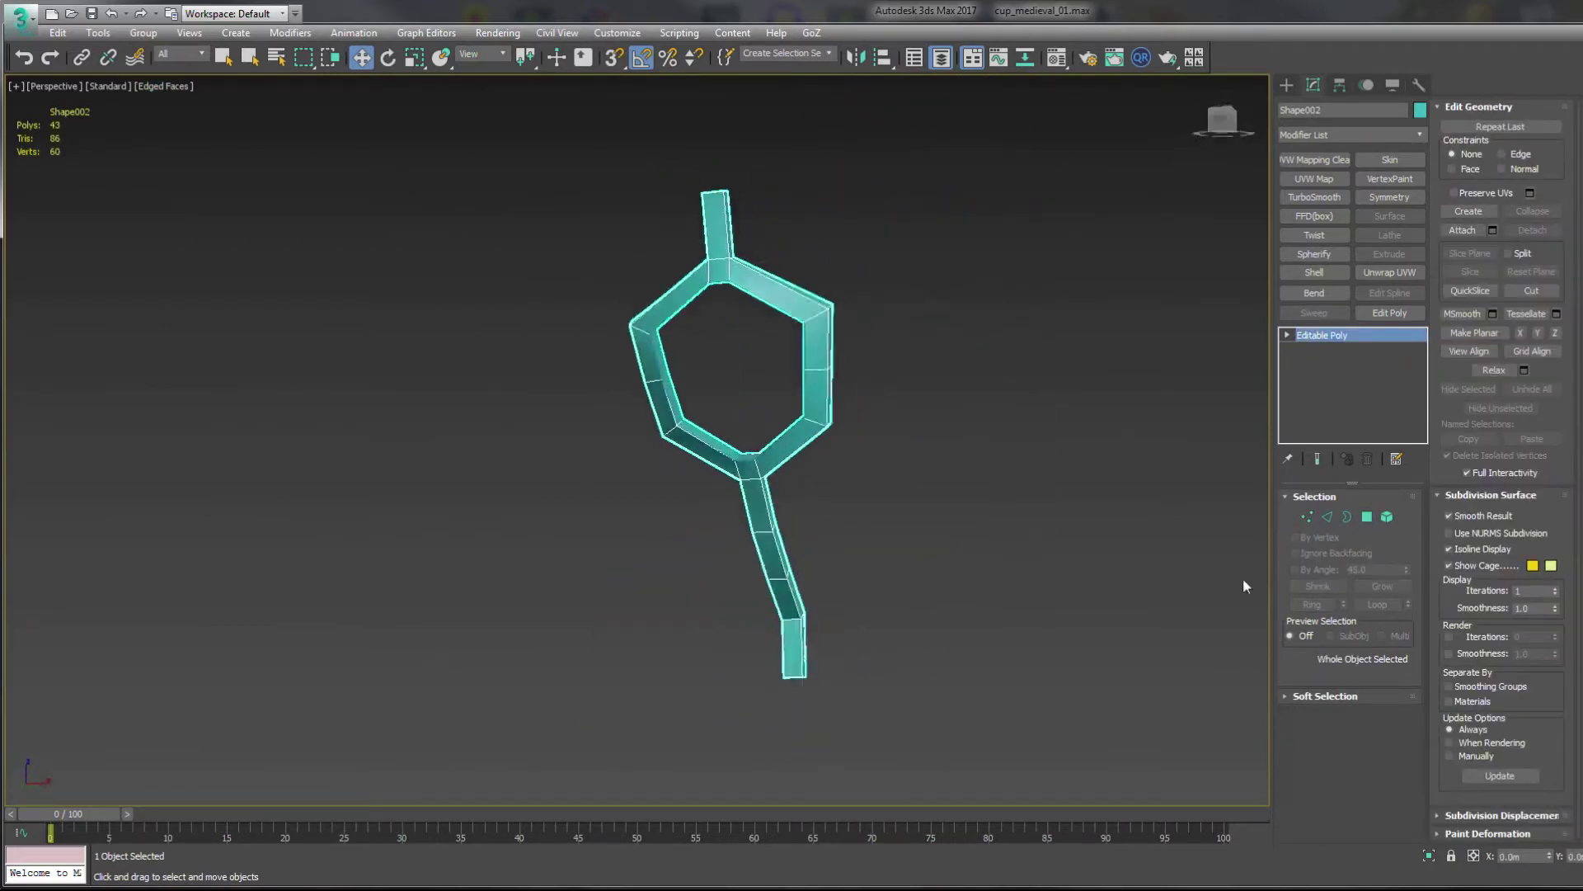
- Cap the ring's open border with a gem face
key(3)
alt+middle_drag(1243, 577, 1072, 536)
drag(519, 174, 870, 486)
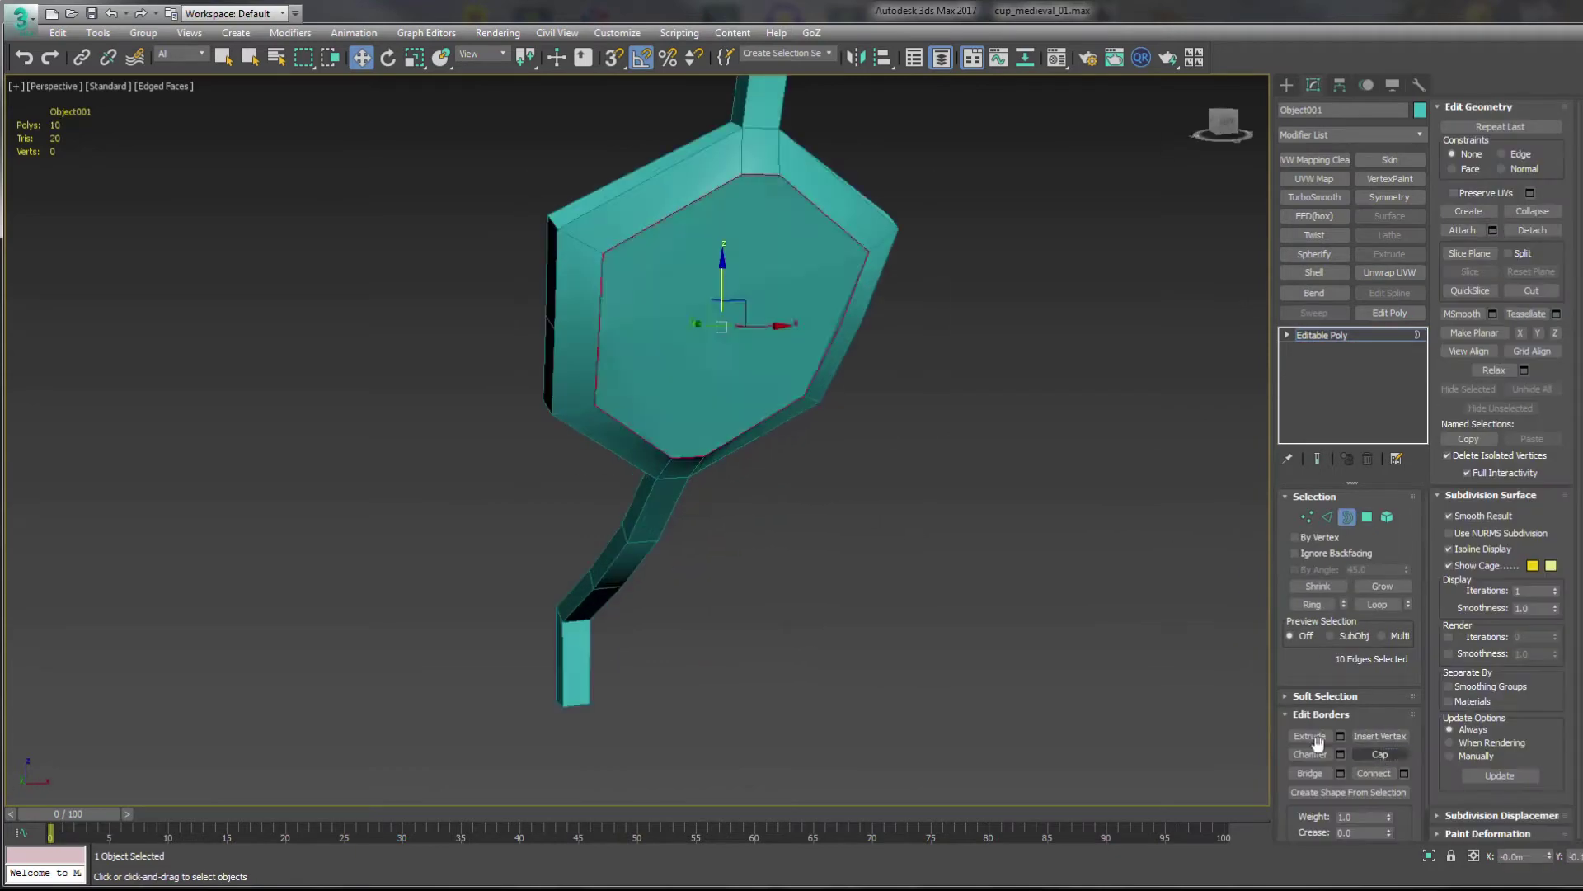
alt+middle_drag(907, 495, 838, 417)
key(4)
click(838, 417)
scroll(803, 532, up, 3)
mouse_move(804, 532)
alt+middle_down()
mouse_move(722, 533)
mouse_move(792, 494)
alt+middle_up()
- Connect the two vertices across the gem face
key(1)
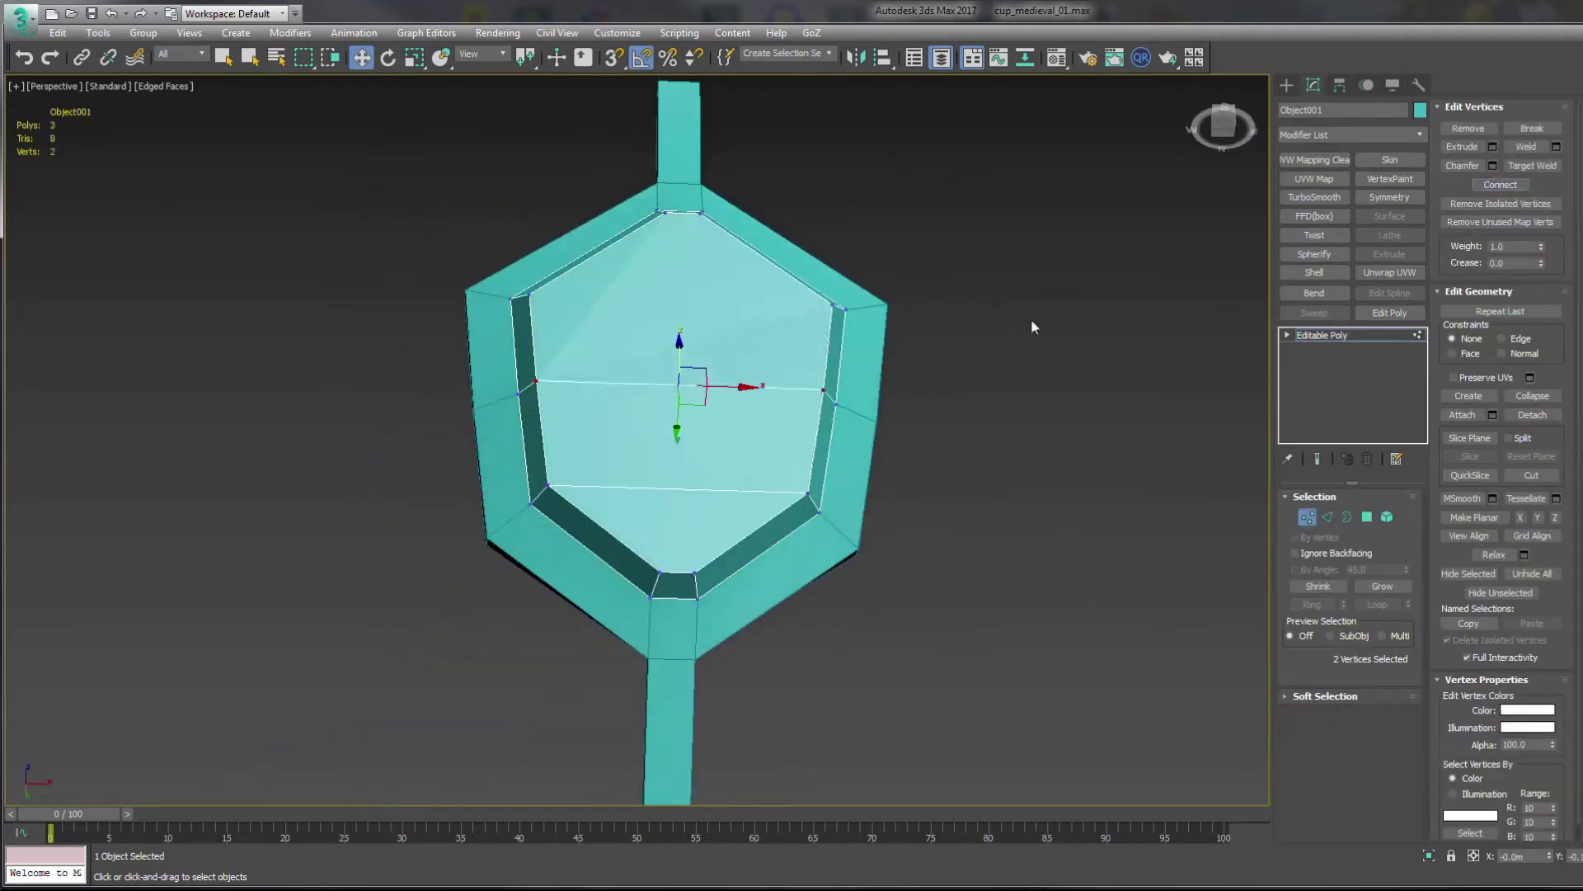
key(ctrl+shift+e)
mouse_move(1031, 327)
alt+middle_down()
mouse_move(828, 500)
mouse_move(460, 460)
mouse_move(869, 438)
mouse_move(864, 593)
alt+middle_up()
key(1)
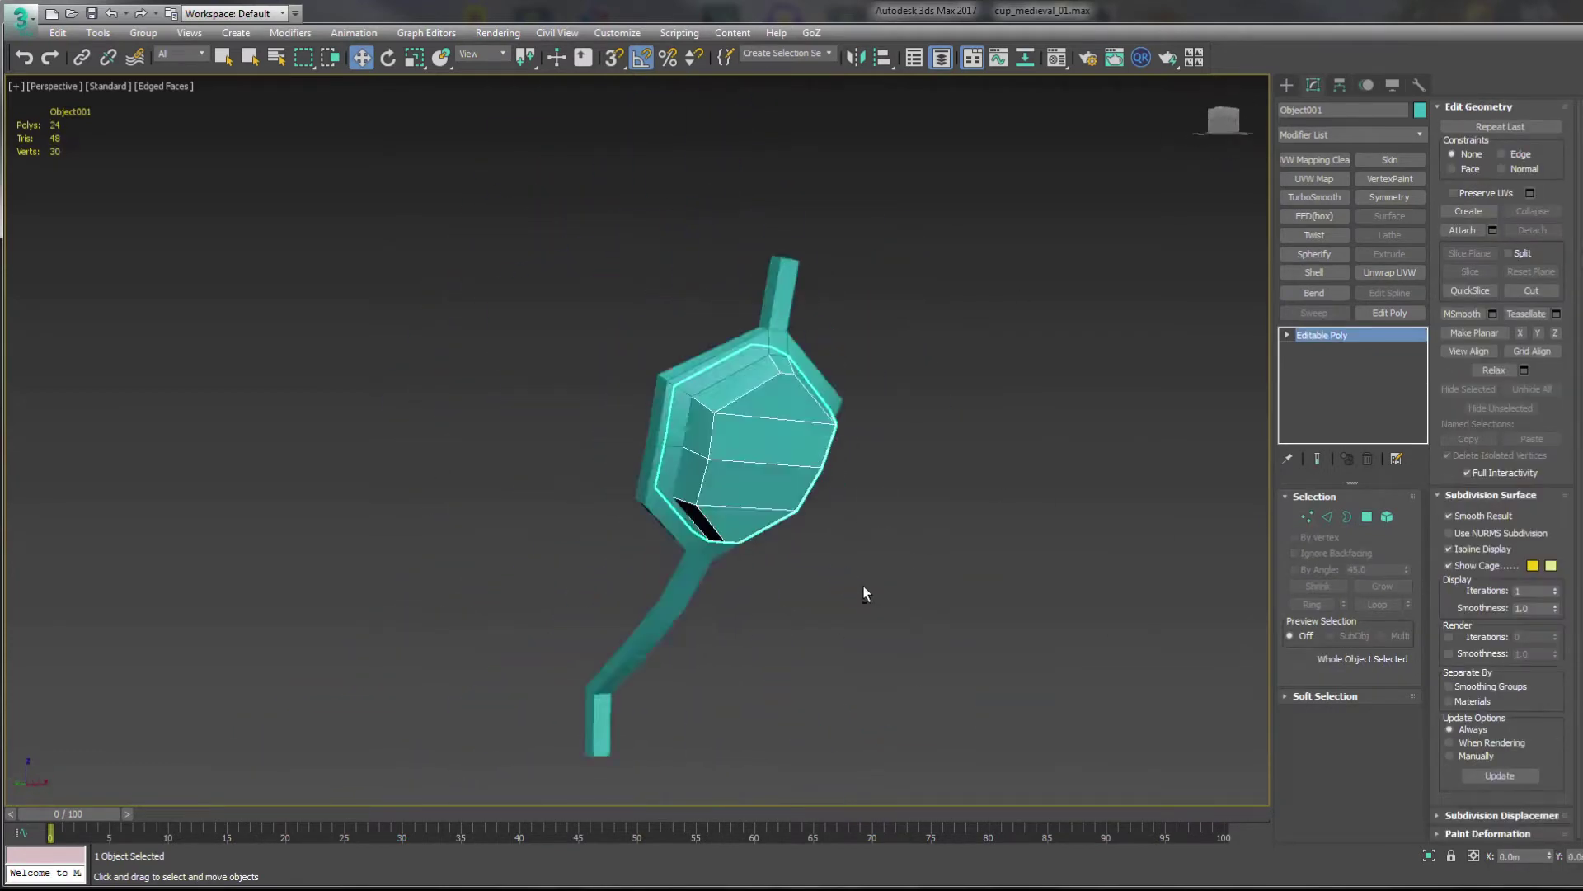
click(1347, 516)
scroll(849, 477, up, 5)
mouse_move(849, 476)
alt+middle_down()
mouse_move(893, 314)
mouse_move(1105, 630)
alt+middle_up()
scroll(1106, 630, down, 5)
key(3)
- Exit isolation and rotate-clone the frame and gem around the cup
drag(671, 567, 787, 674)
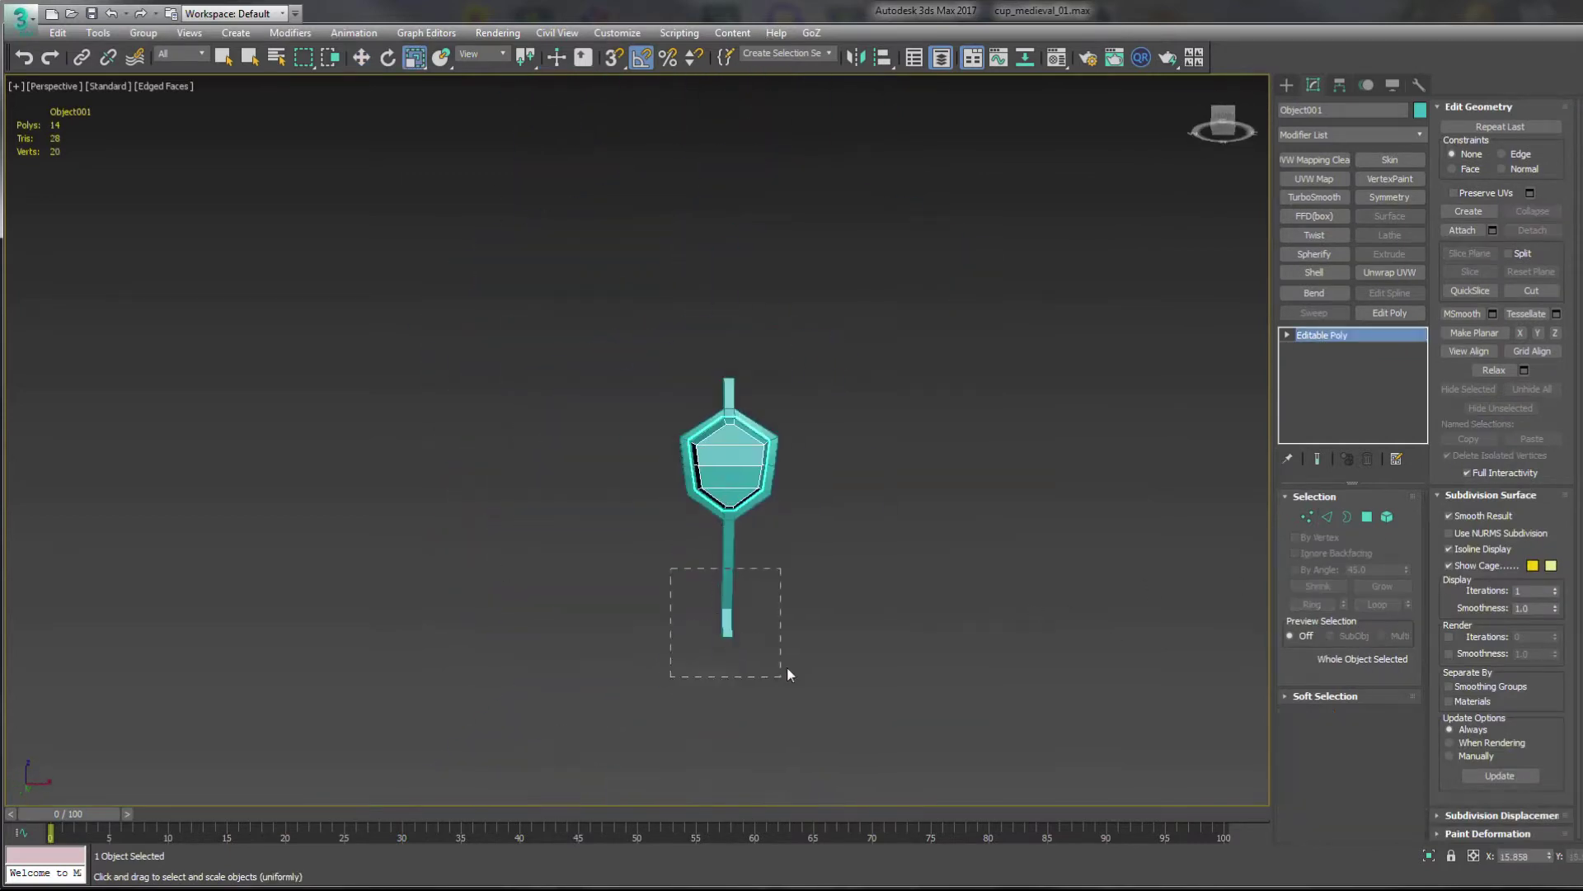
key(z)
alt+middle_drag(938, 396, 866, 467)
key(alt+q)
key(e)
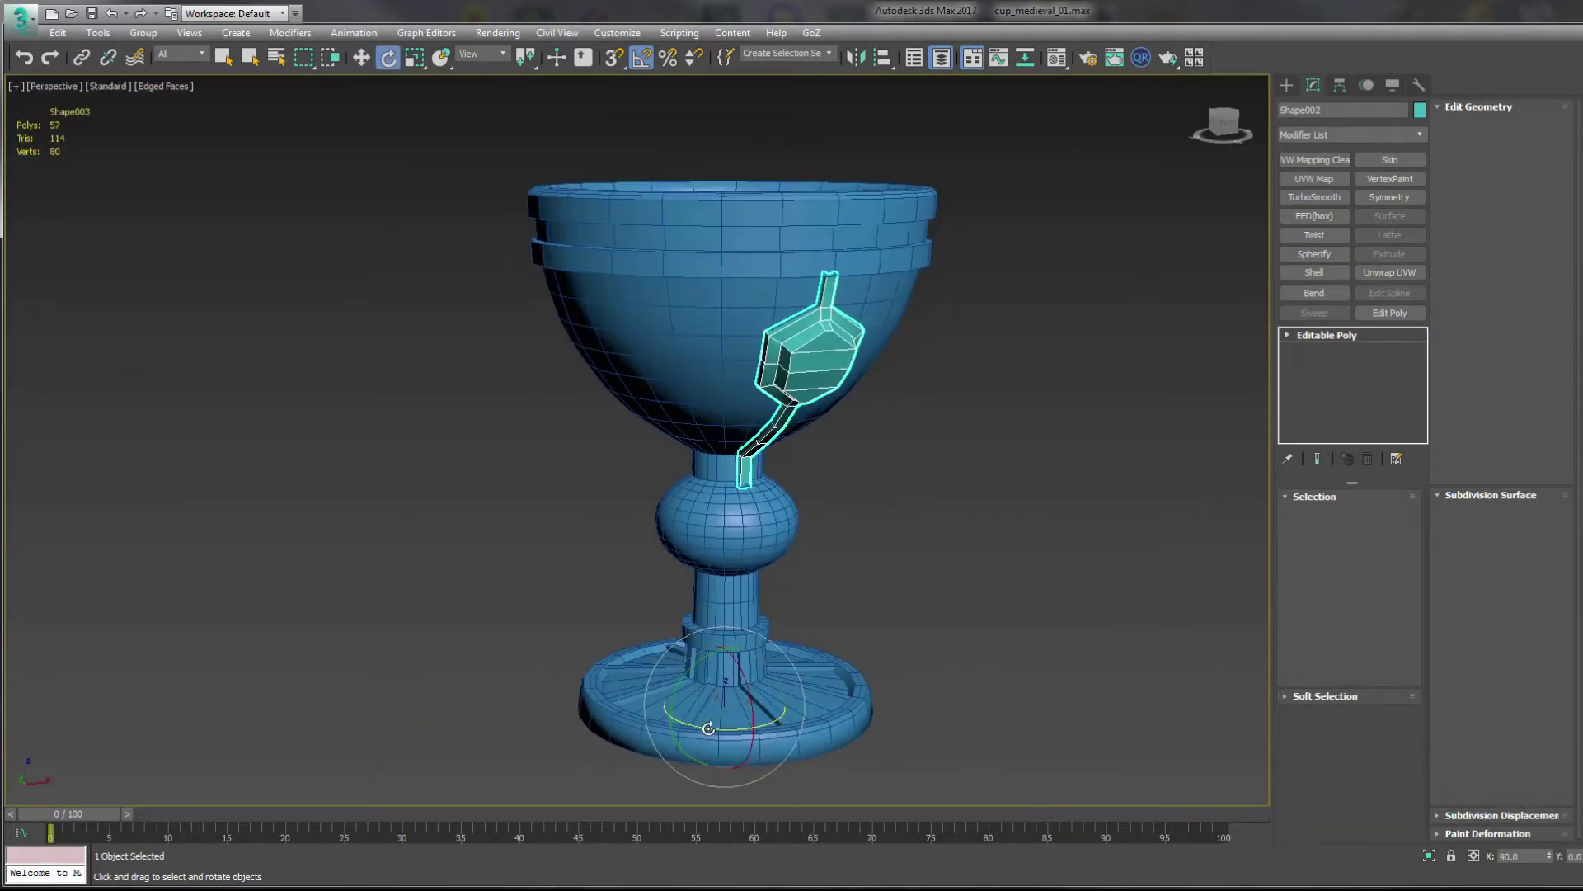
click(1071, 520)
scroll(809, 340, up, 3)
- Select the cup body and resume editing its edges
click(809, 339)
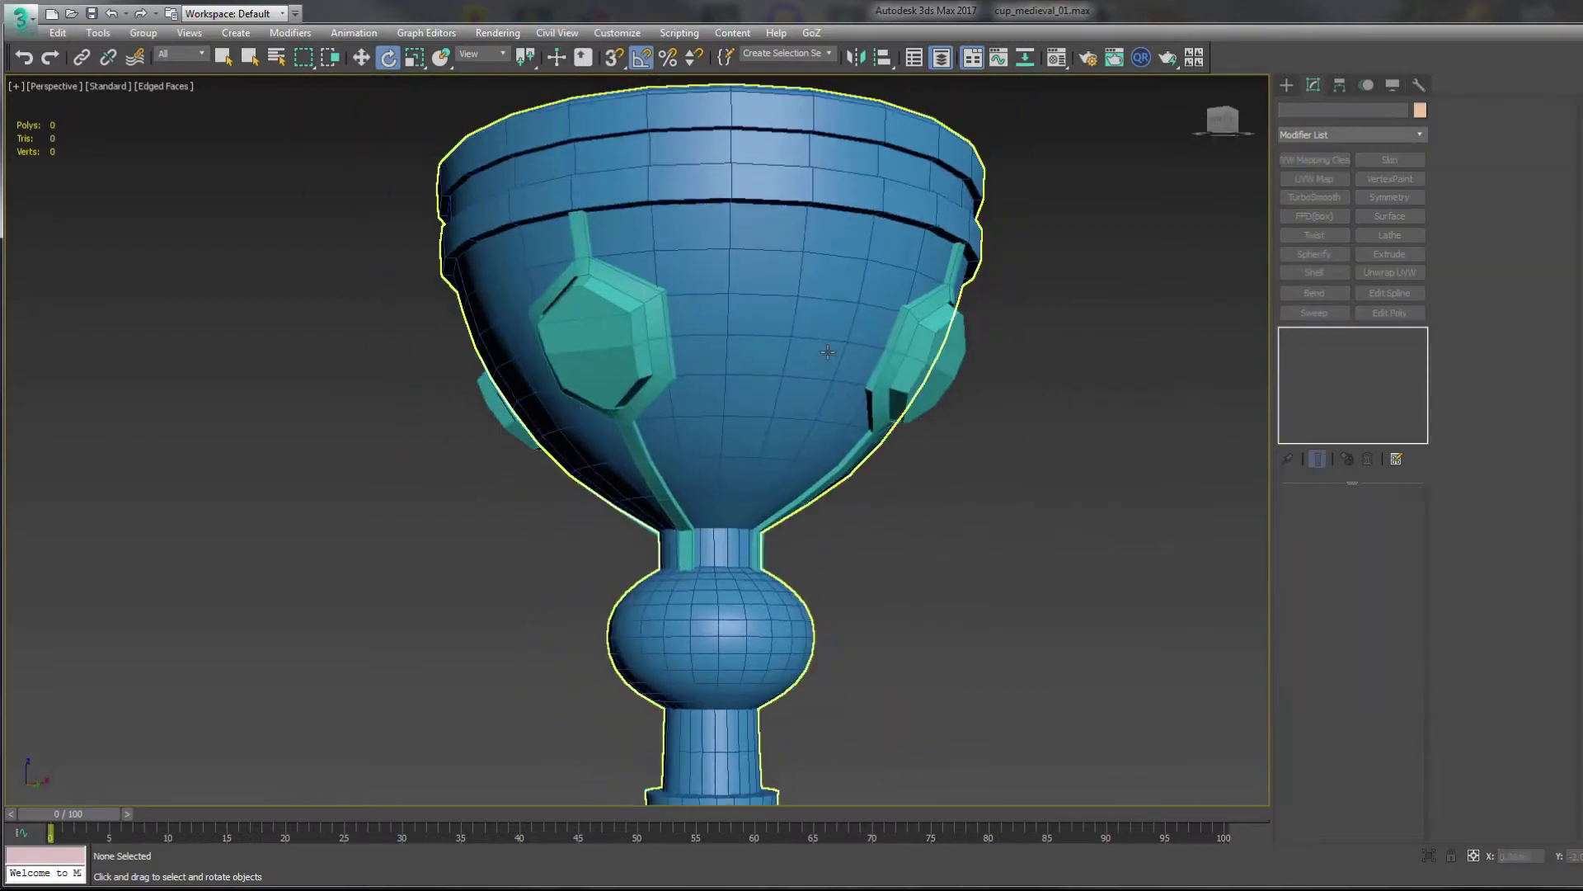
key(2)
alt+middle_drag(809, 340, 922, 622)
- Create rectangular 0.04m × 0.06m ring shapes from the bowl's edge loops
key(q)
key(alt+l)
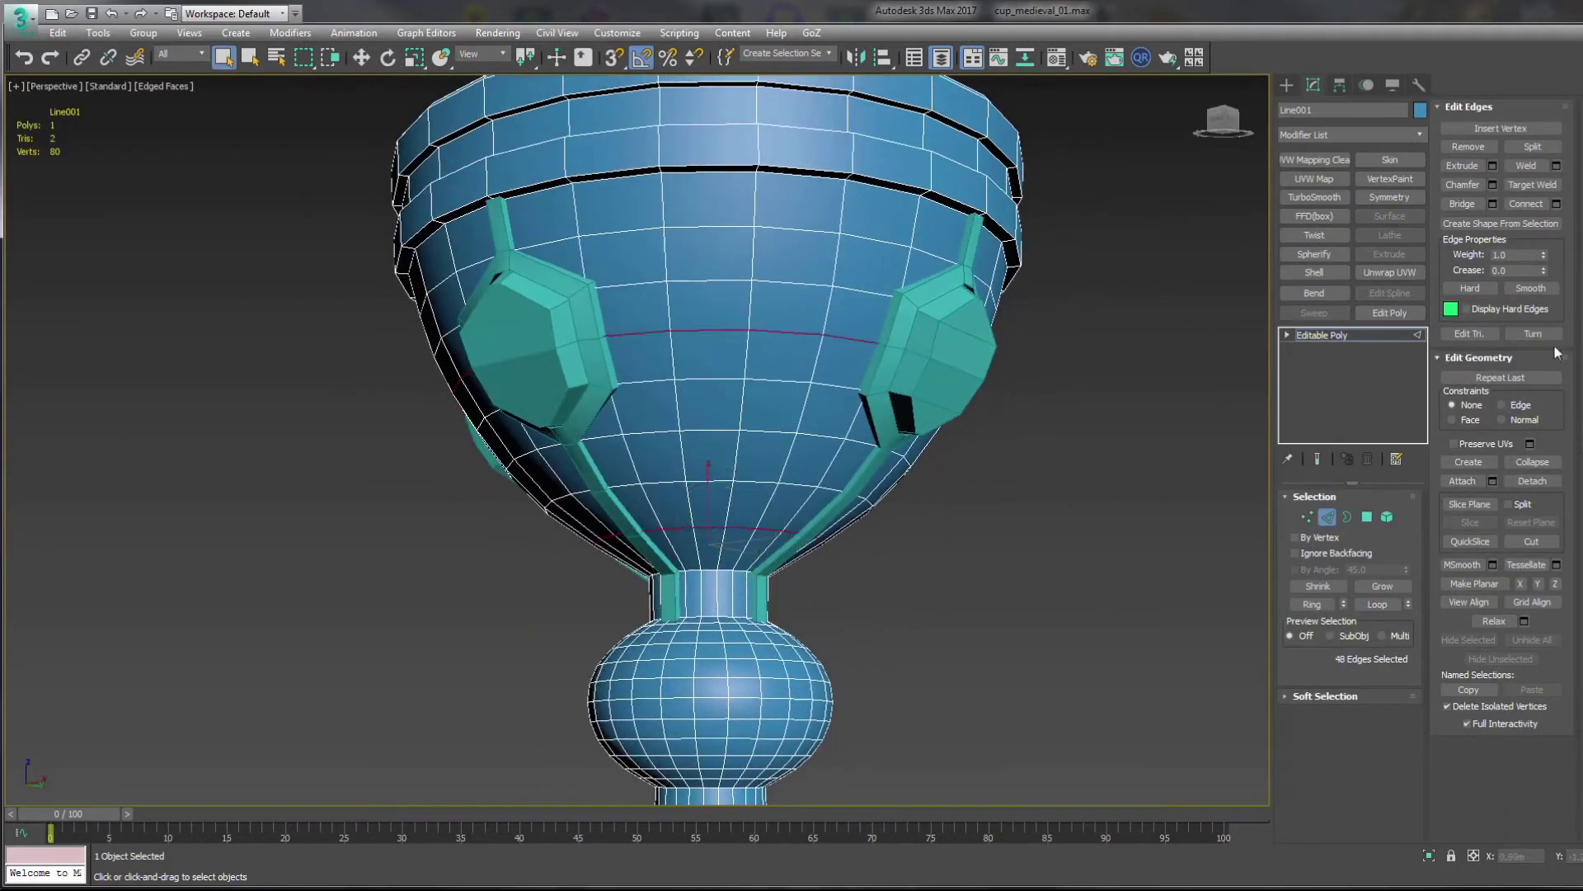
click(1068, 481)
alt+middle_drag(1064, 495, 950, 594)
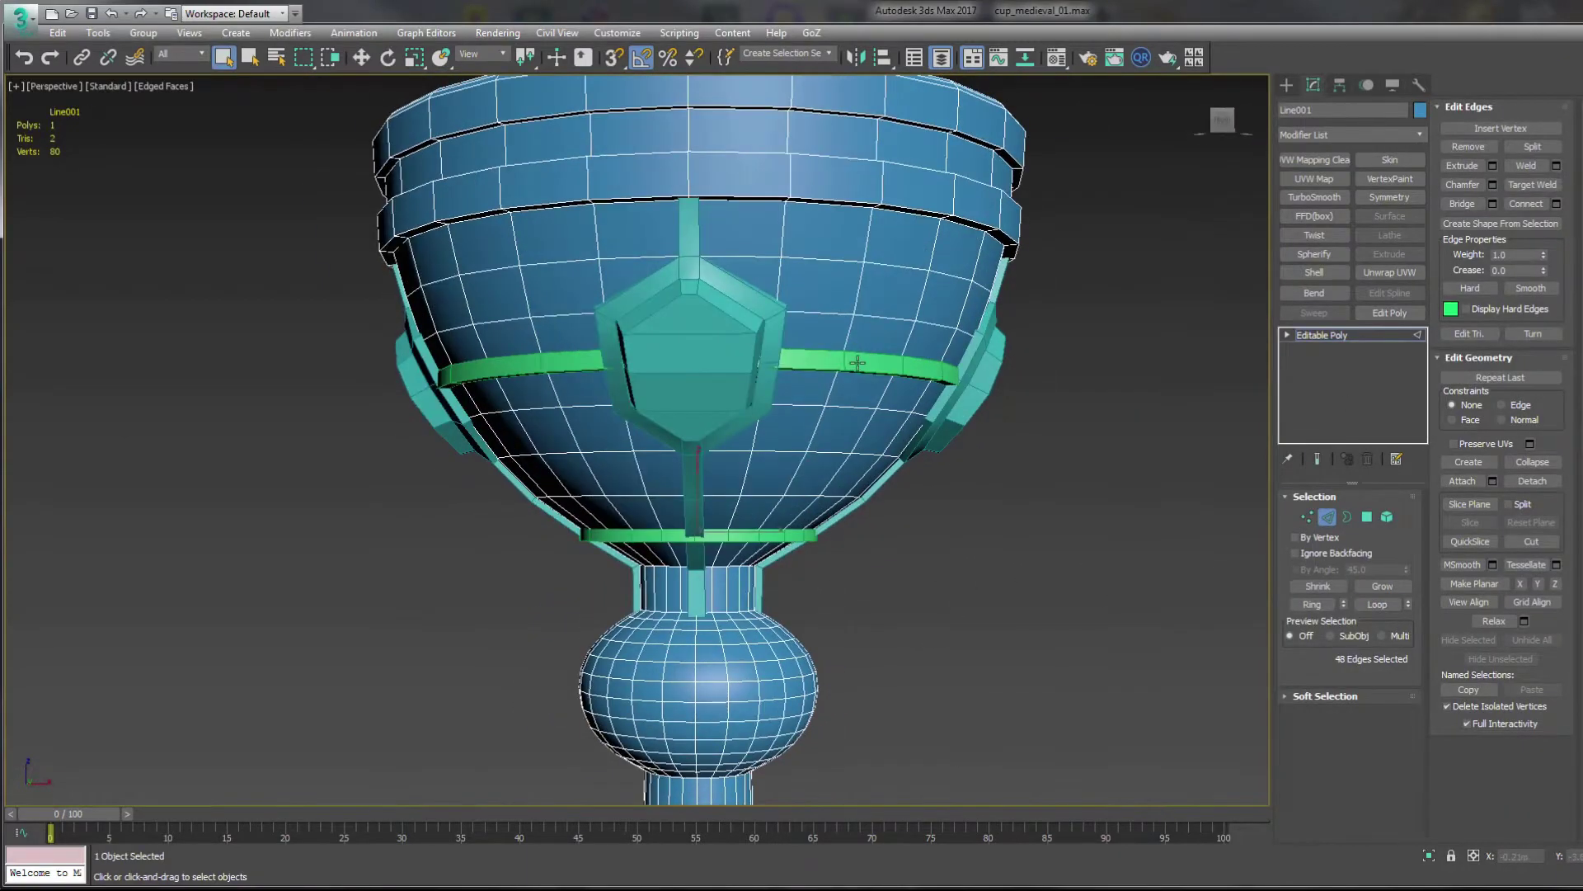
click(948, 367)
alt+middle_drag(1187, 587, 1338, 630)
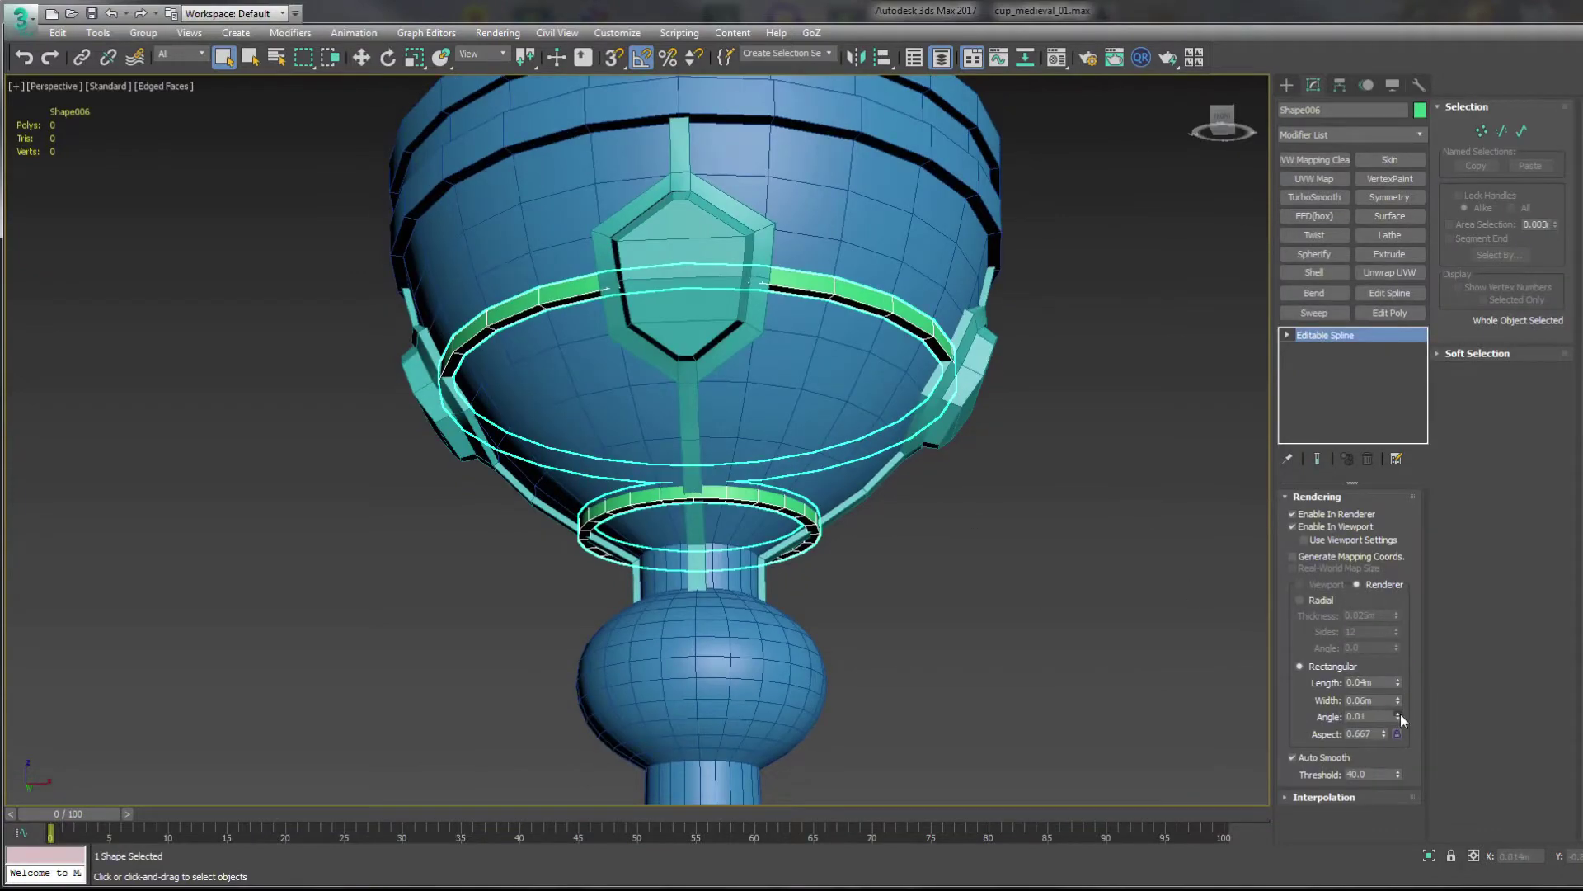
mouse_move(990, 334)
alt+middle_down()
mouse_move(938, 535)
mouse_move(862, 491)
mouse_move(943, 525)
mouse_move(972, 571)
alt+middle_up()
- Add Edit Poly to the rings and select the ring faces to trim between frames
click(1389, 313)
key(4)
key(F3)
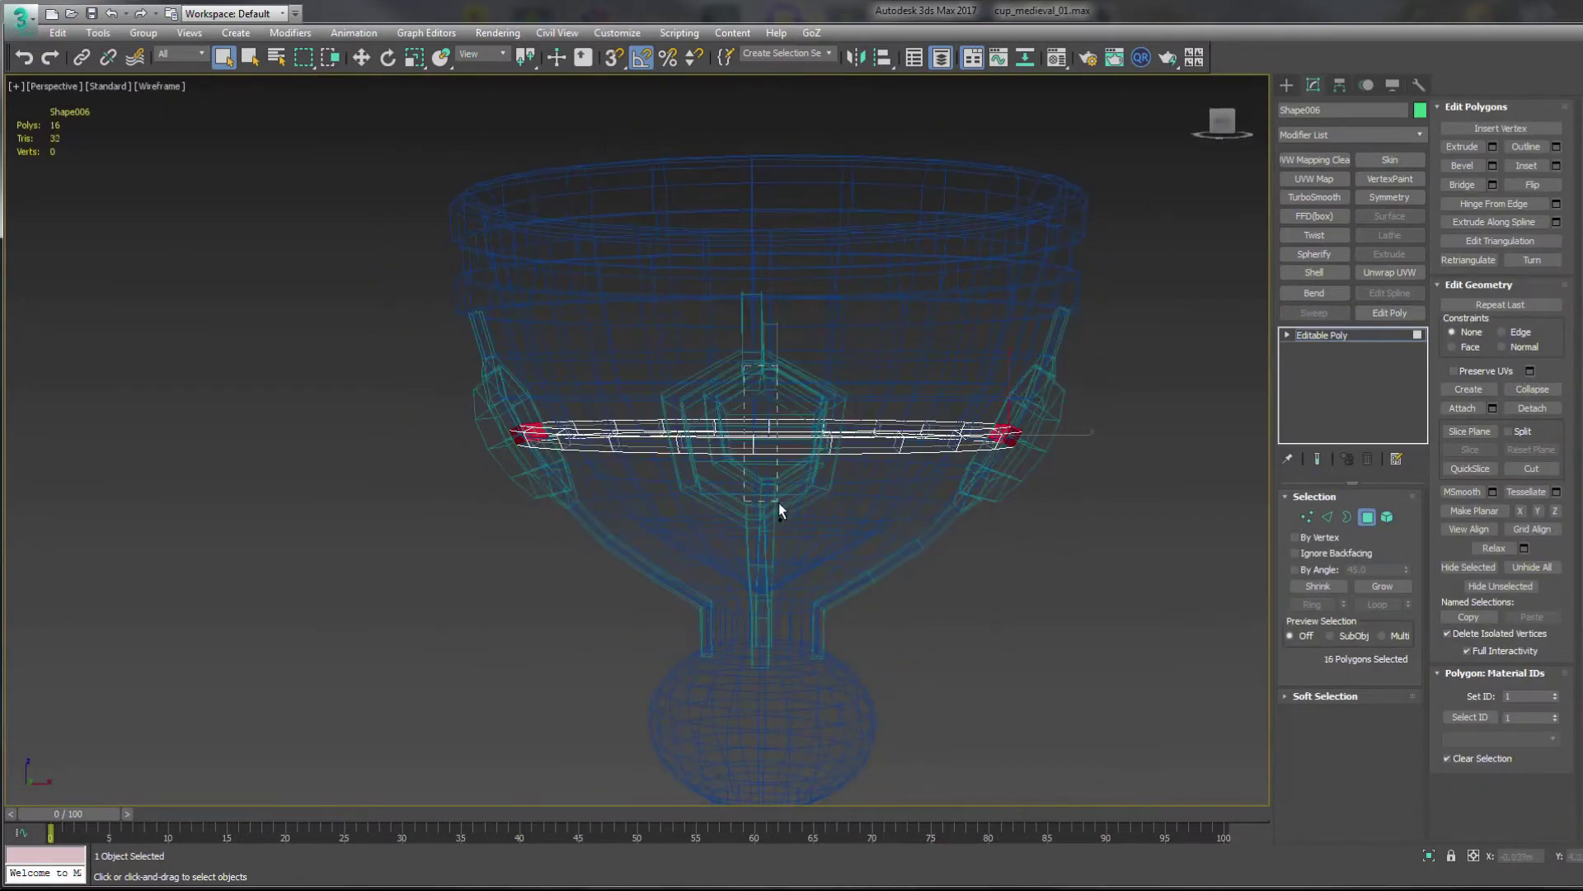
shift+click(644, 367)
alt+middle_drag(644, 367, 759, 513)
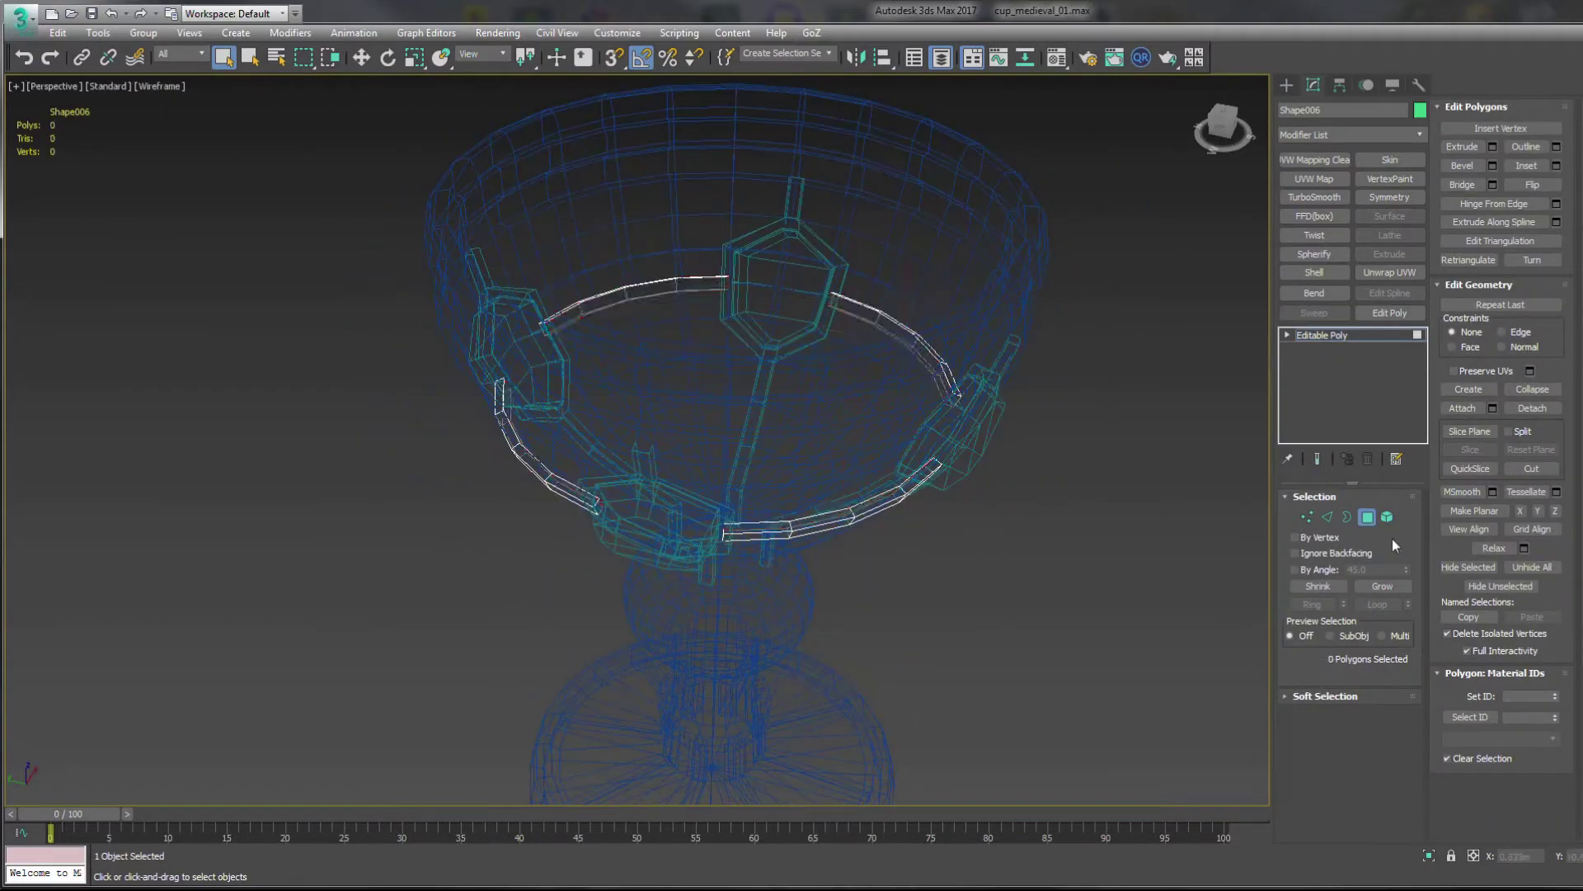
key(F3)
key(4)
mouse_move(973, 536)
alt+middle_down()
mouse_move(939, 634)
mouse_move(893, 632)
alt+middle_up()
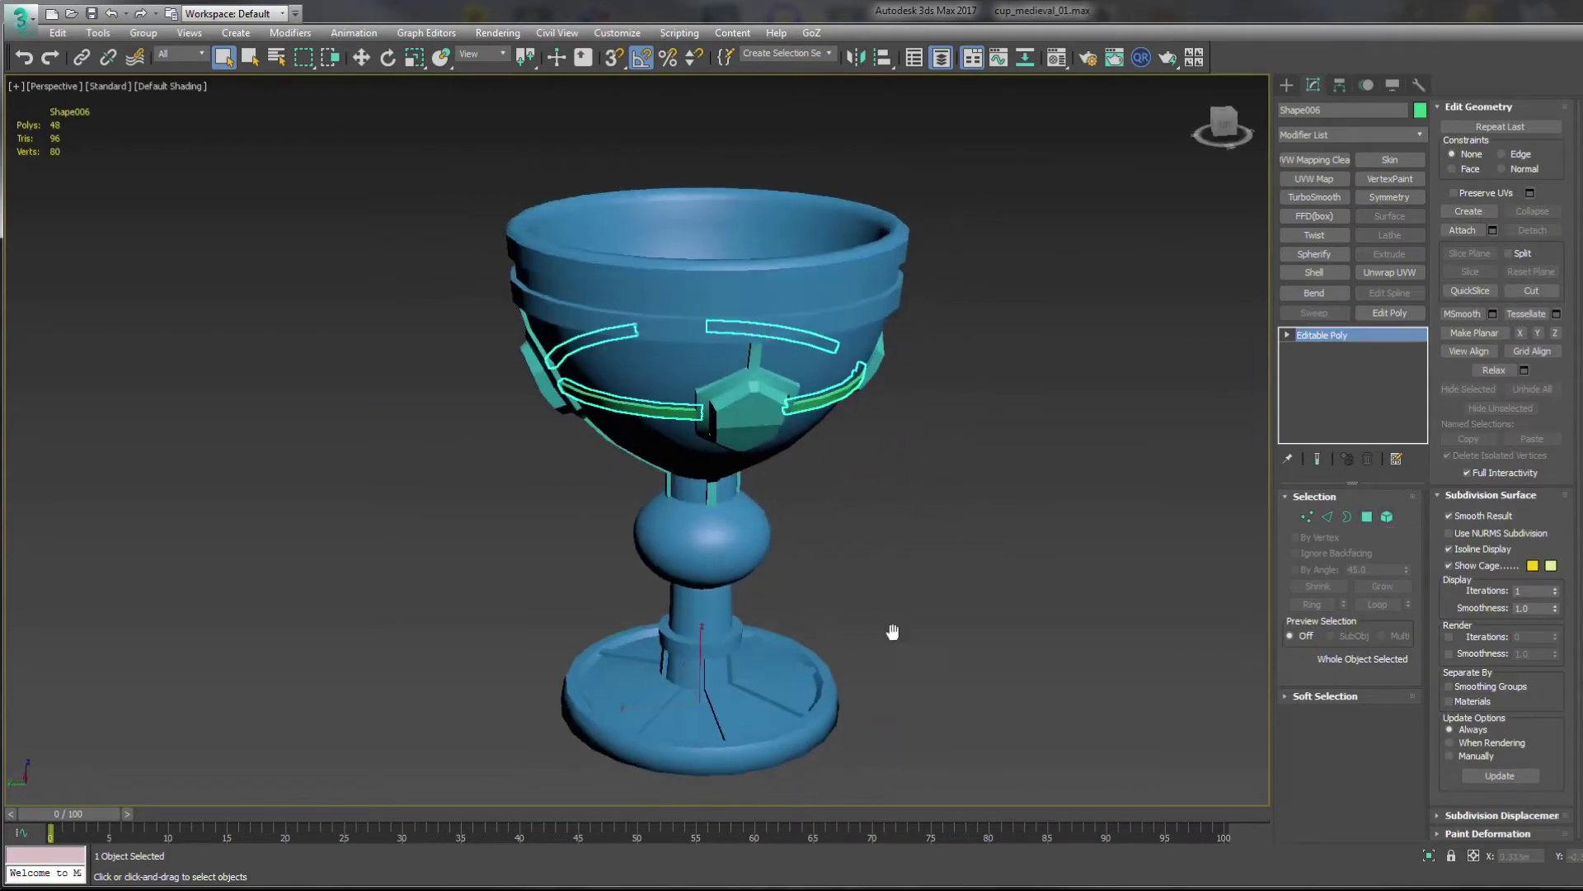
- Select the spoke polygons on the cup's base and detach them as a new object
key(4)
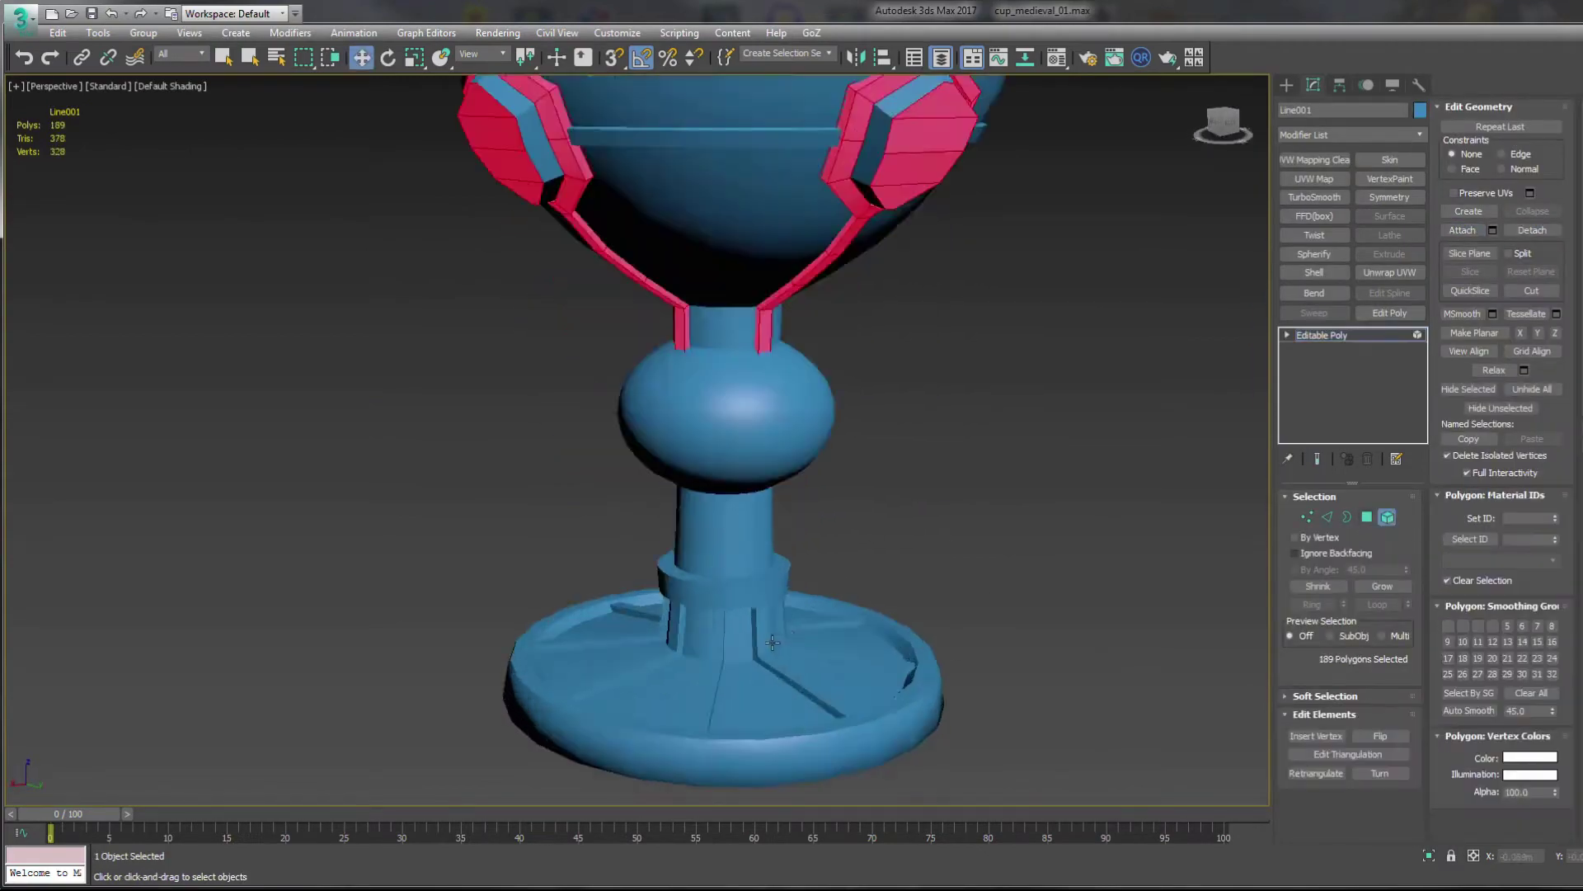
key(F4)
key(w)
scroll(600, 677, down, 5)
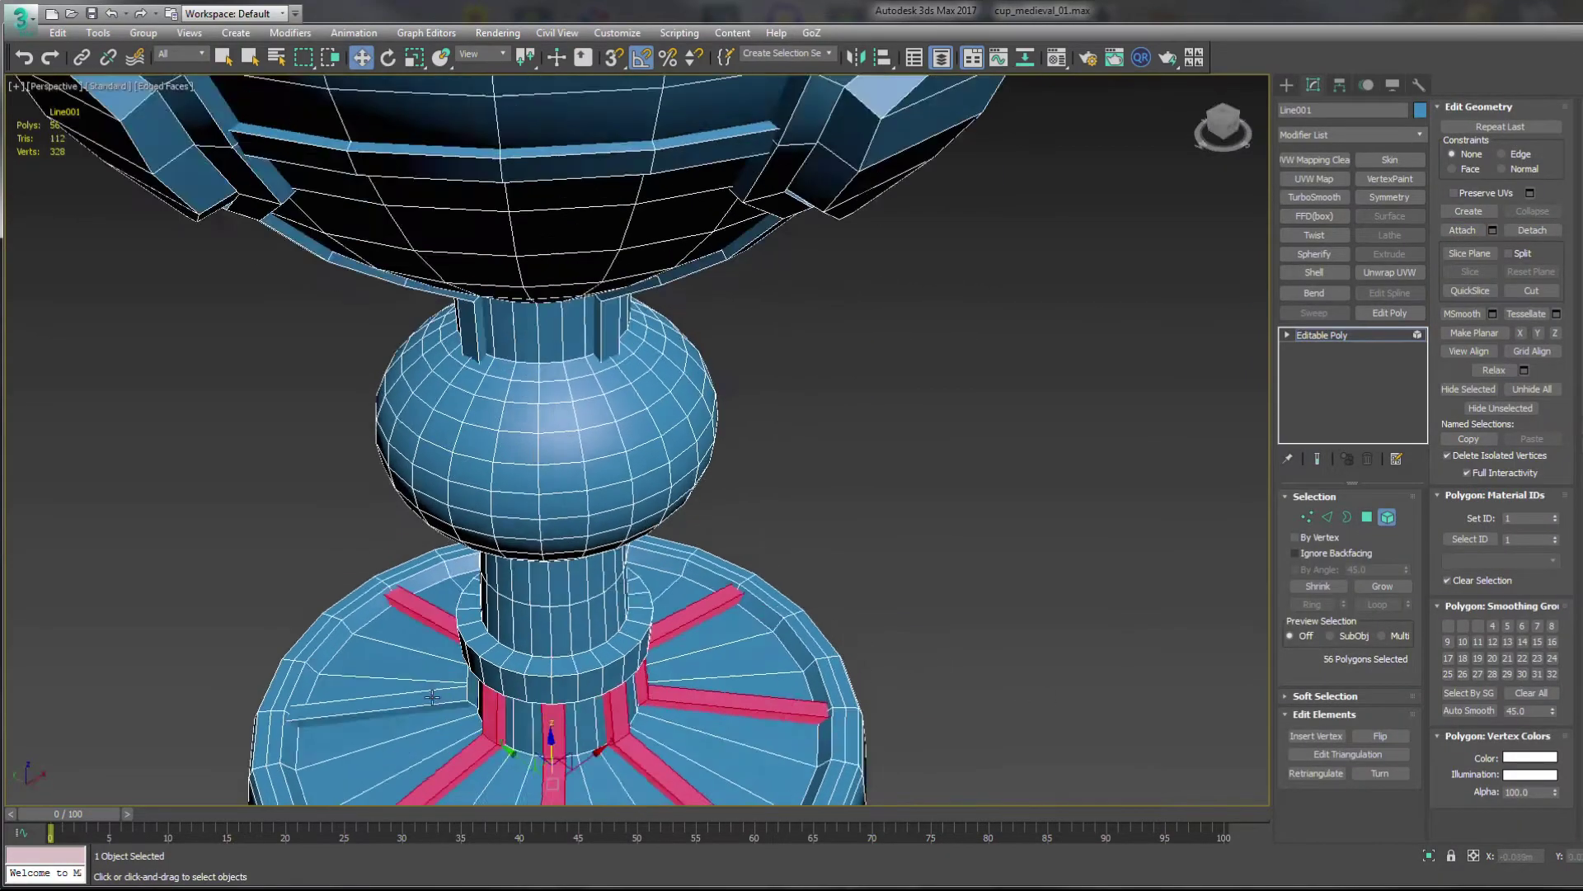
click(1532, 230)
click(1113, 461)
- Isolate the detached spokes, inspect them from another angle, then exit isolation
key(alt+q)
scroll(791, 546, up, 4)
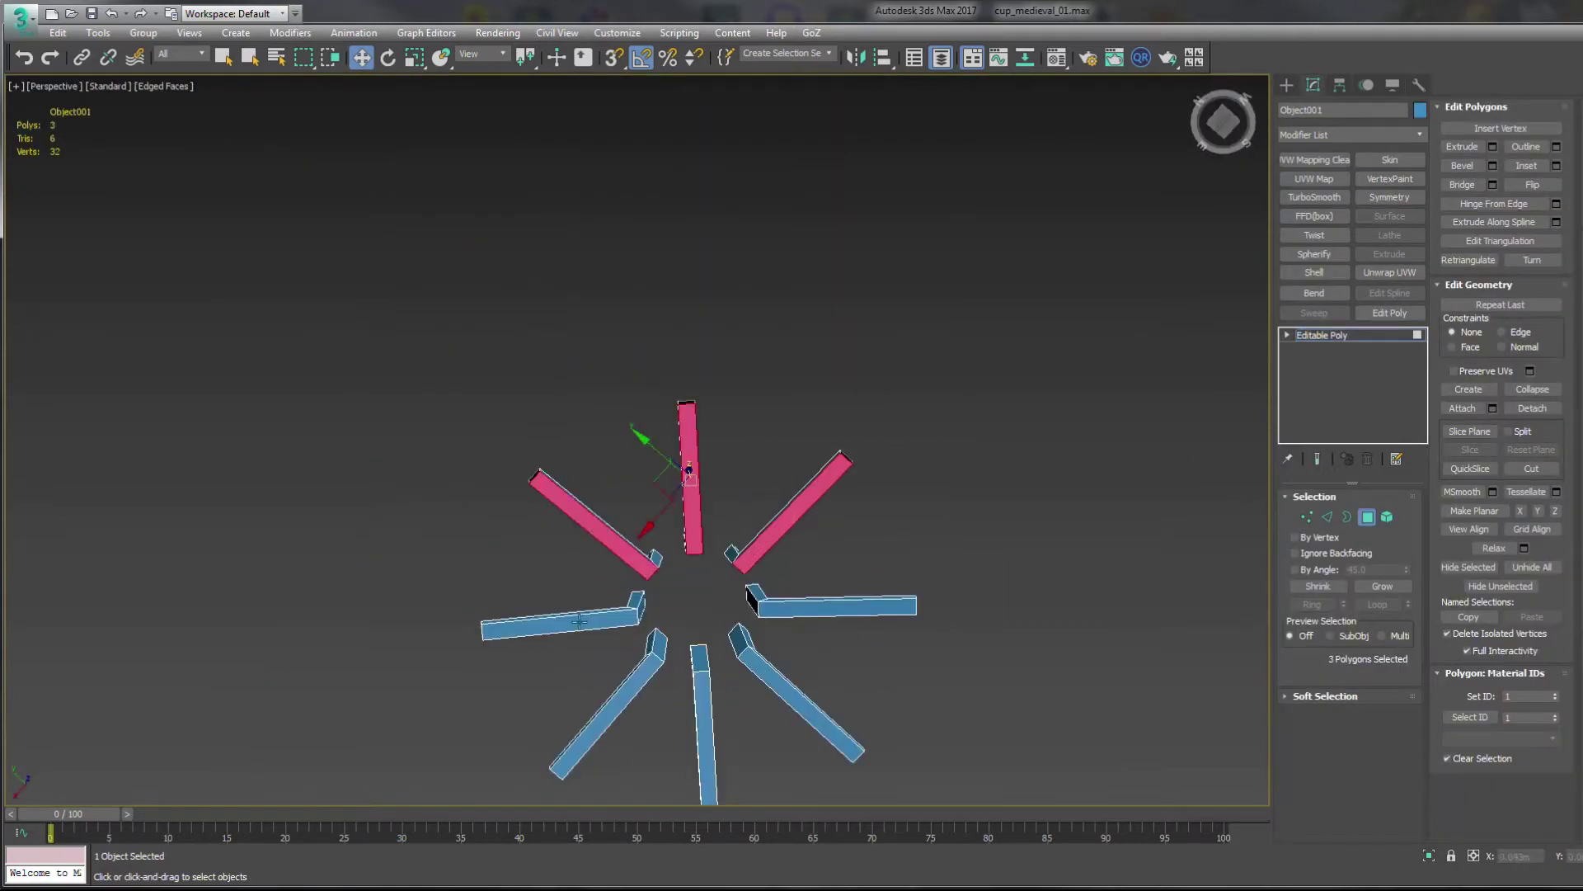
alt+middle_drag(632, 552, 658, 636)
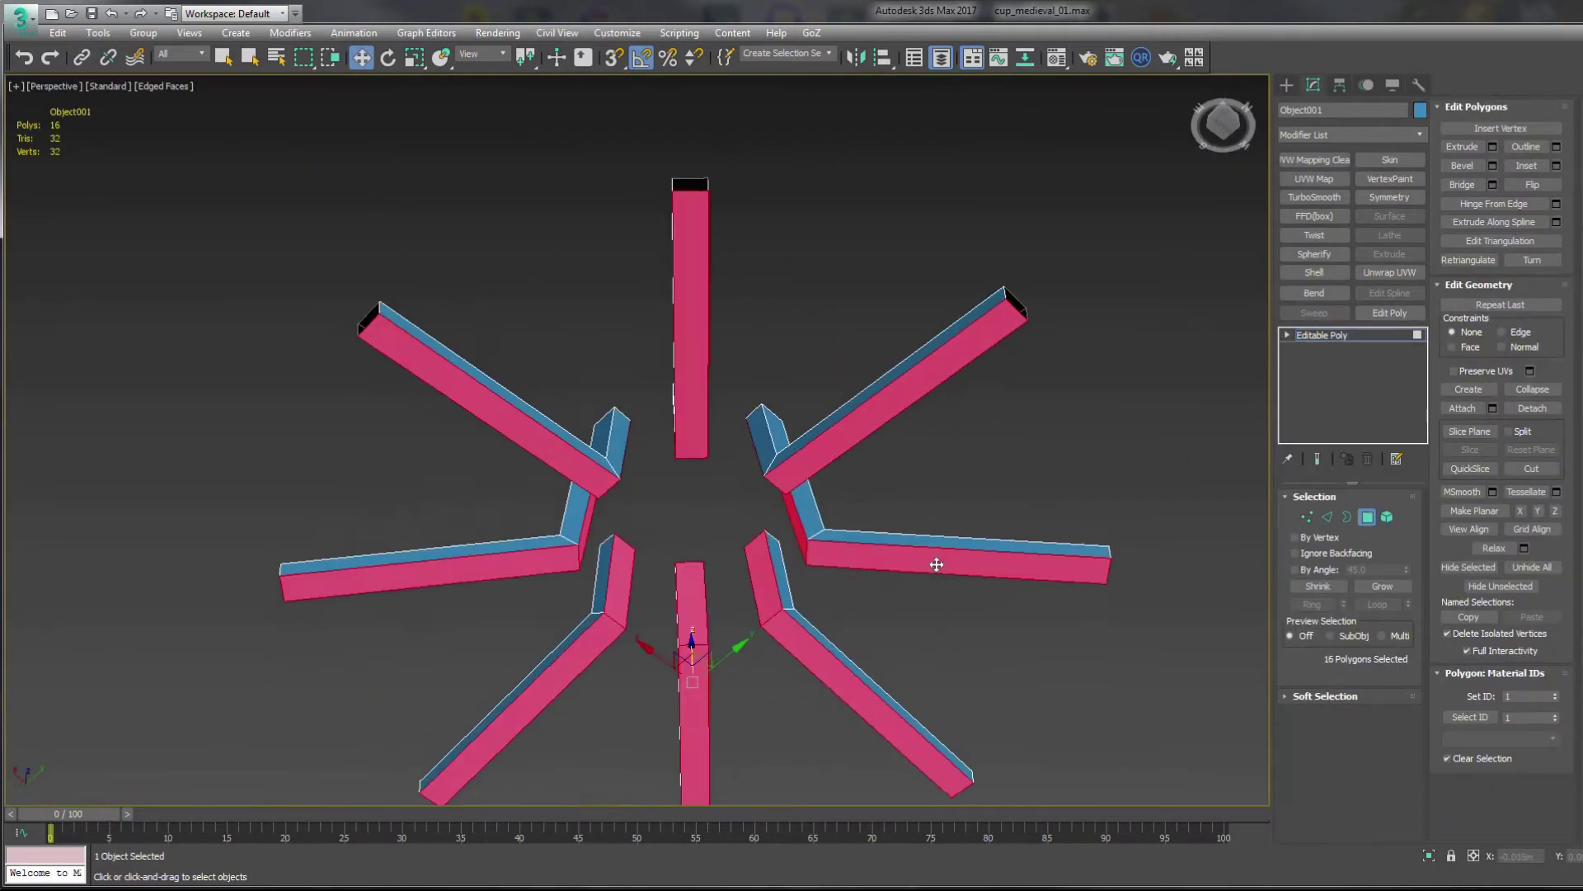
key(alt+q)
- Attach the spokes back into cup_low and hide the edge wireframe with F4
click(1492, 232)
scroll(870, 704, down, 3)
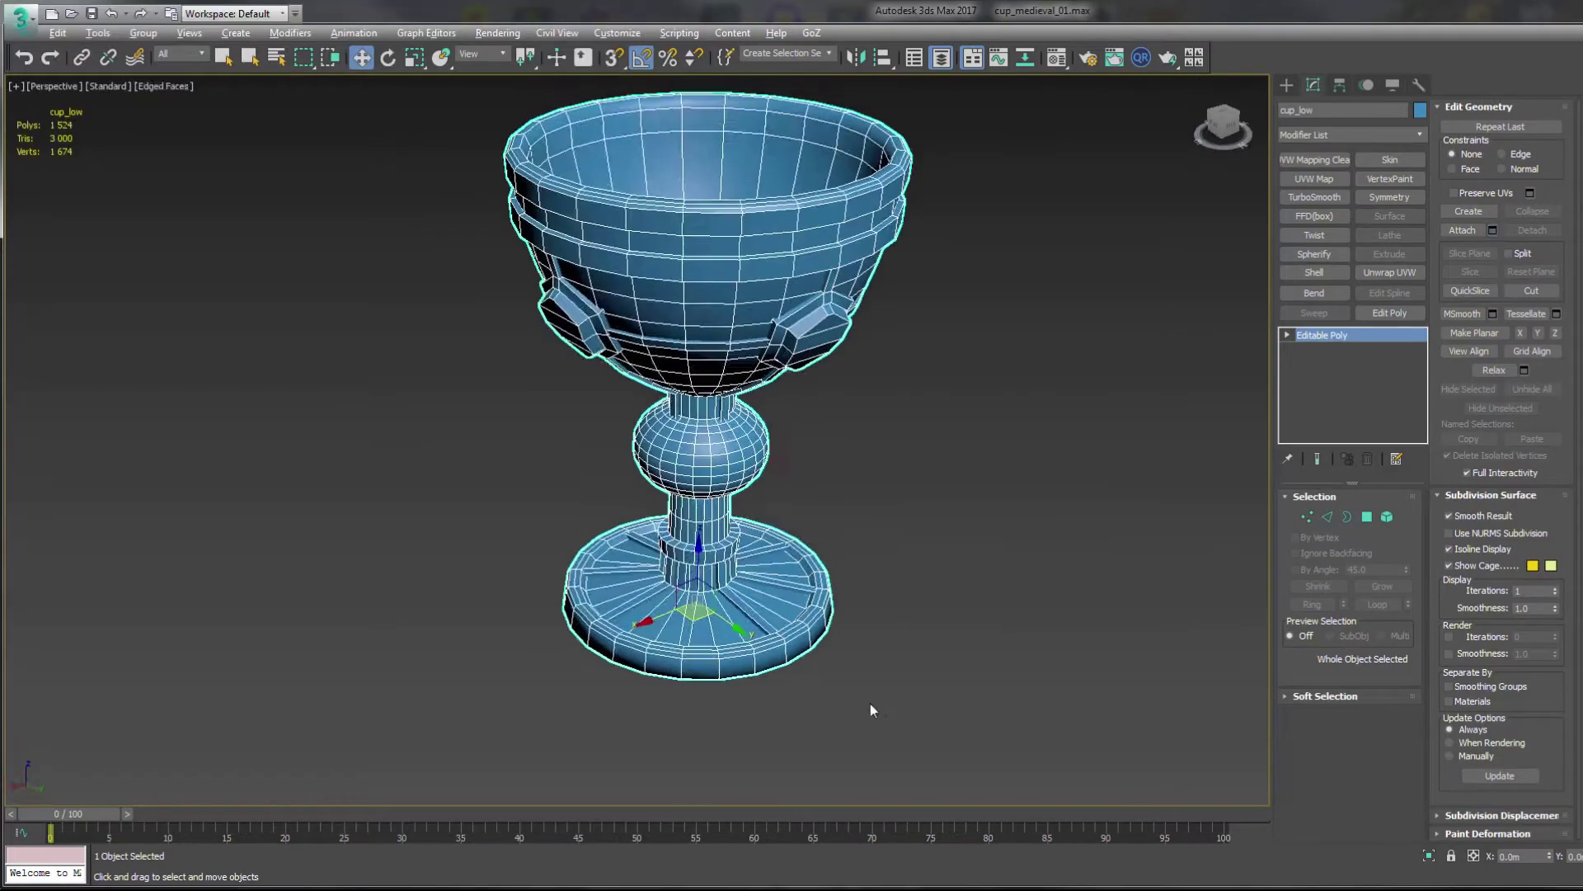
key(F4)
scroll(894, 613, down, 3)
alt+middle_drag(894, 614, 1051, 541)
scroll(584, 329, up, 5)
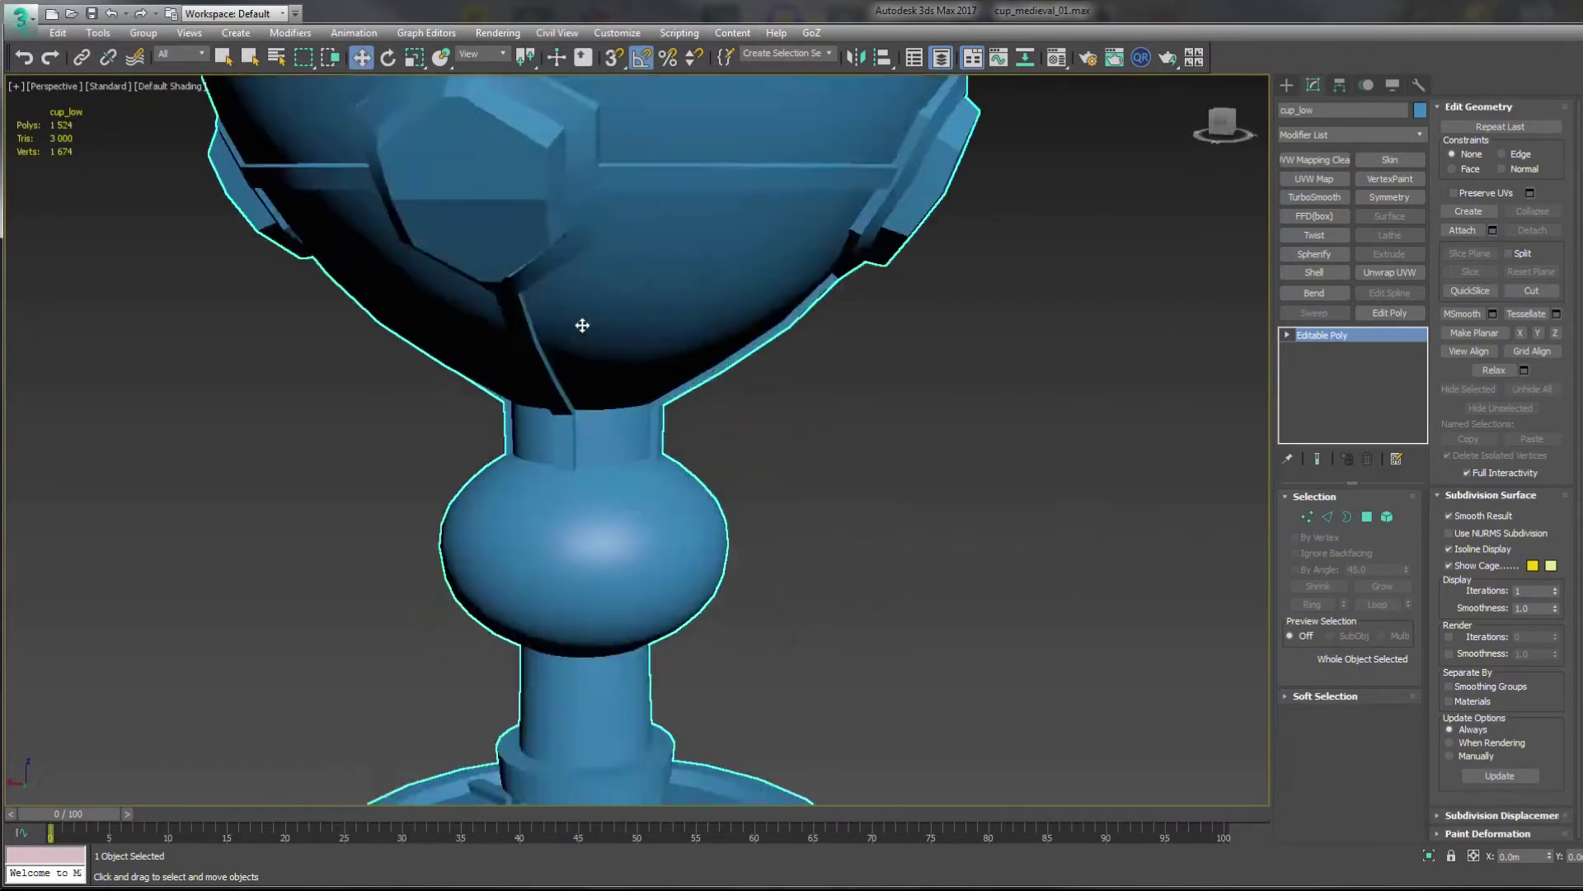
scroll(789, 395, down, 3)
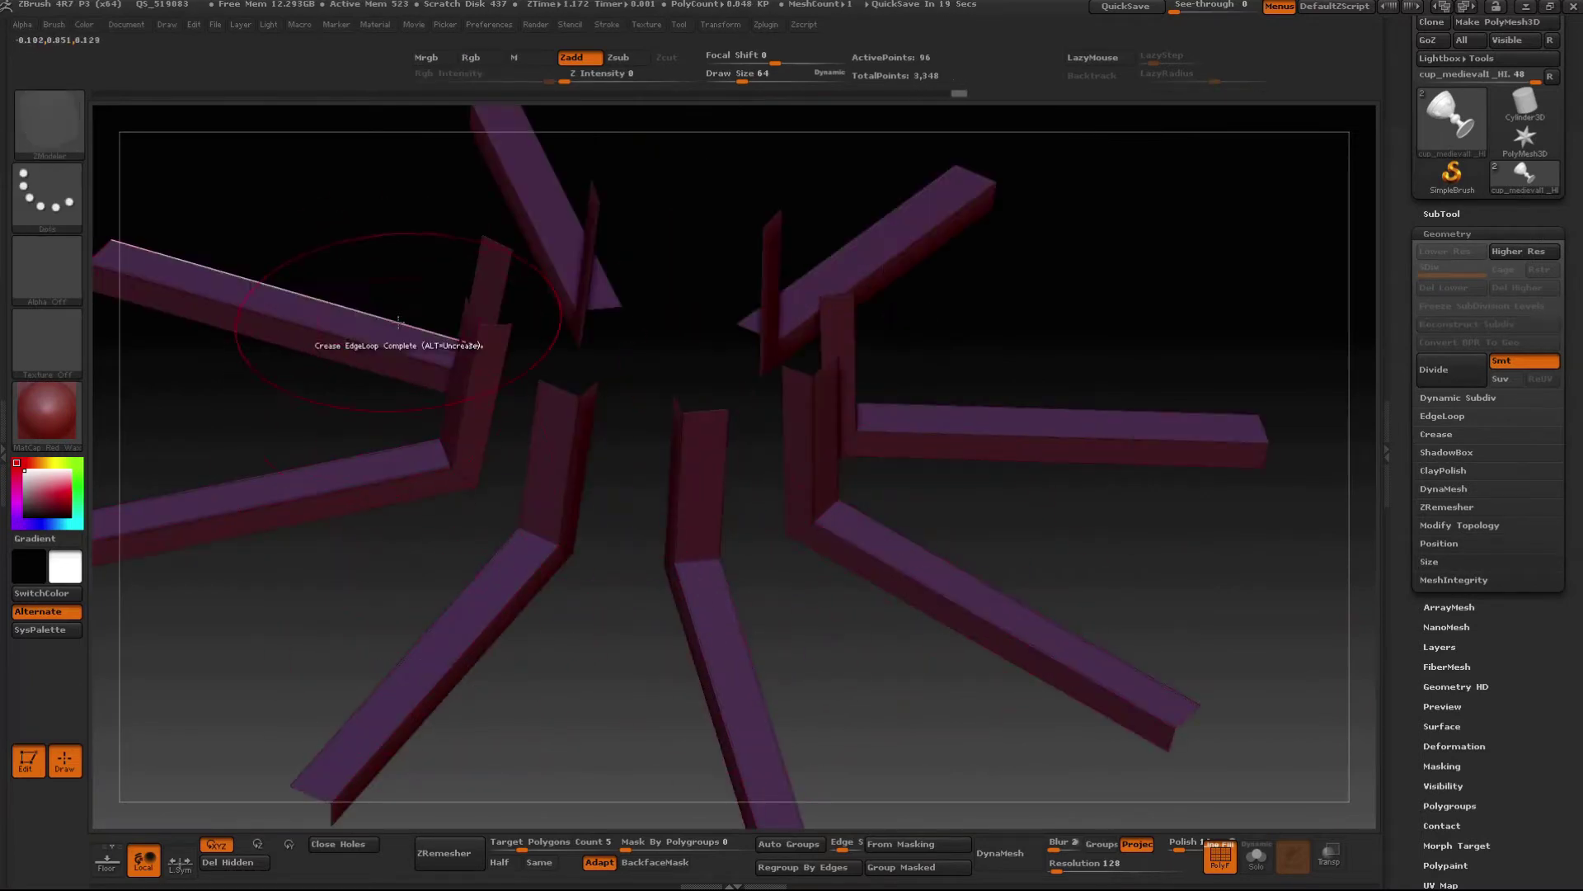
- Orbit around the cup's struts to inspect the DynaMeshed, worn band detail
mouse_move(875, 235)
mouse_down()
mouse_move(863, 608)
mouse_move(1110, 378)
mouse_move(1365, 618)
mouse_up()
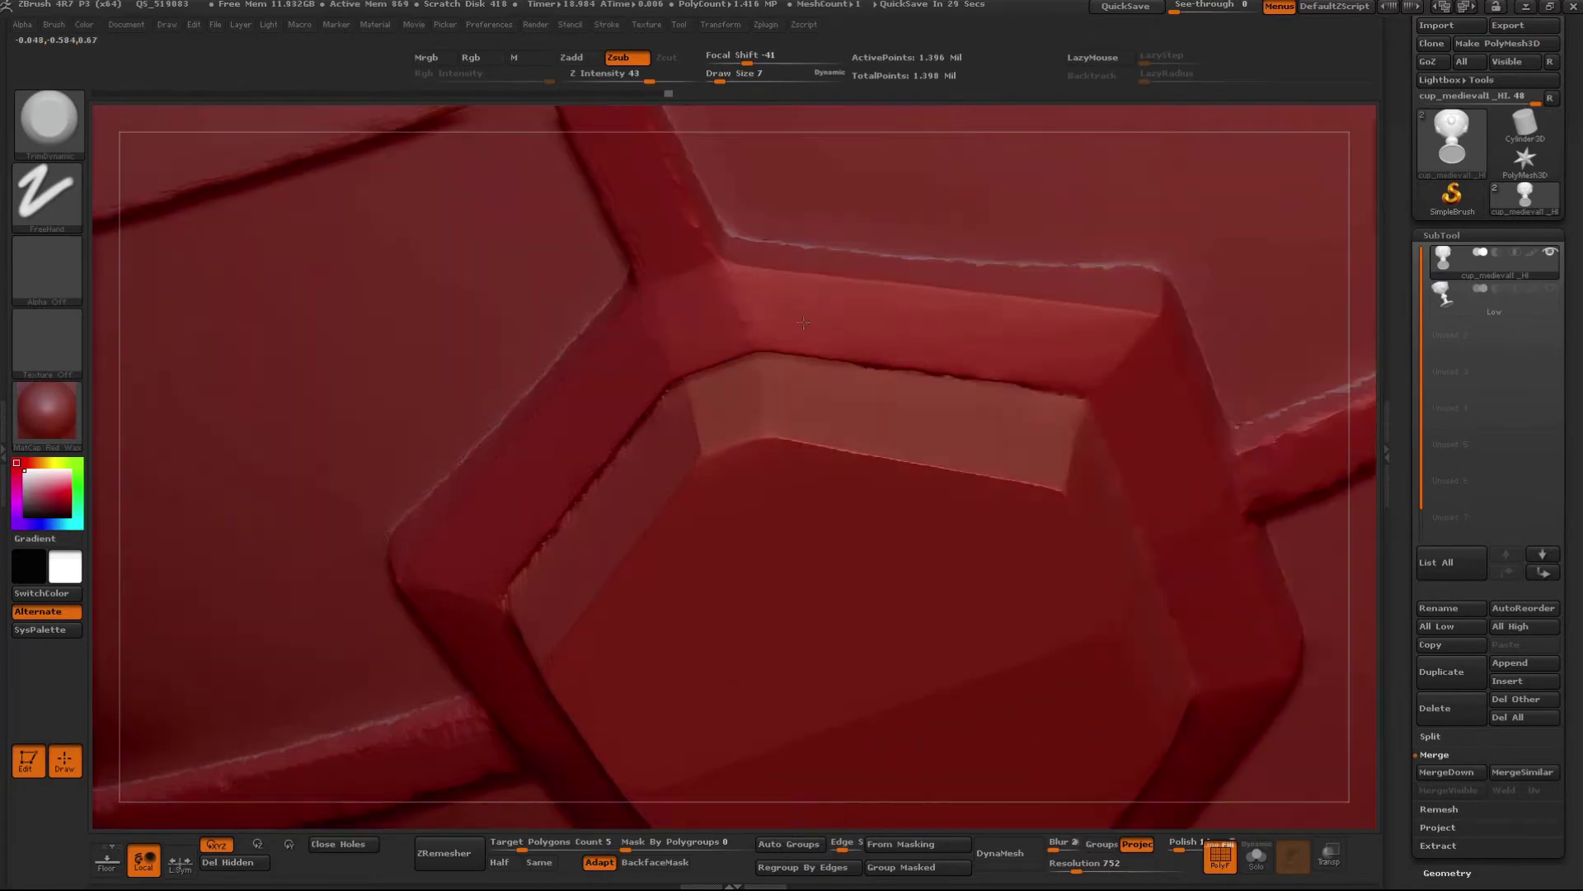
- Orbit around the hexagonal gem mount to inspect its softened edges
right_drag(804, 322, 1031, 306)
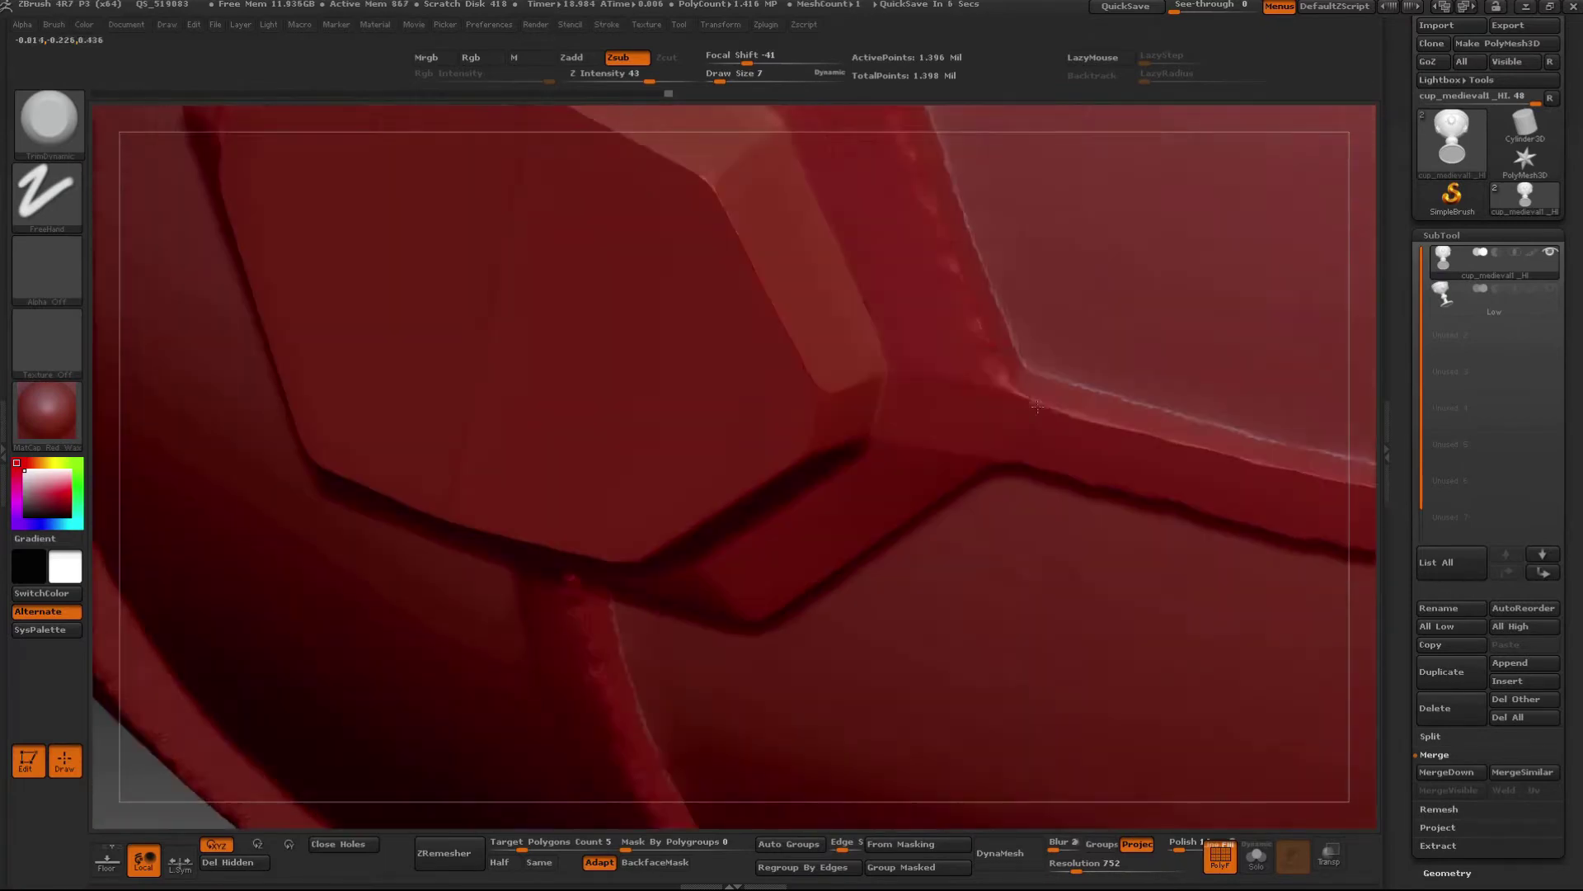
right_drag(1038, 406, 941, 426)
right_drag(812, 546, 938, 582)
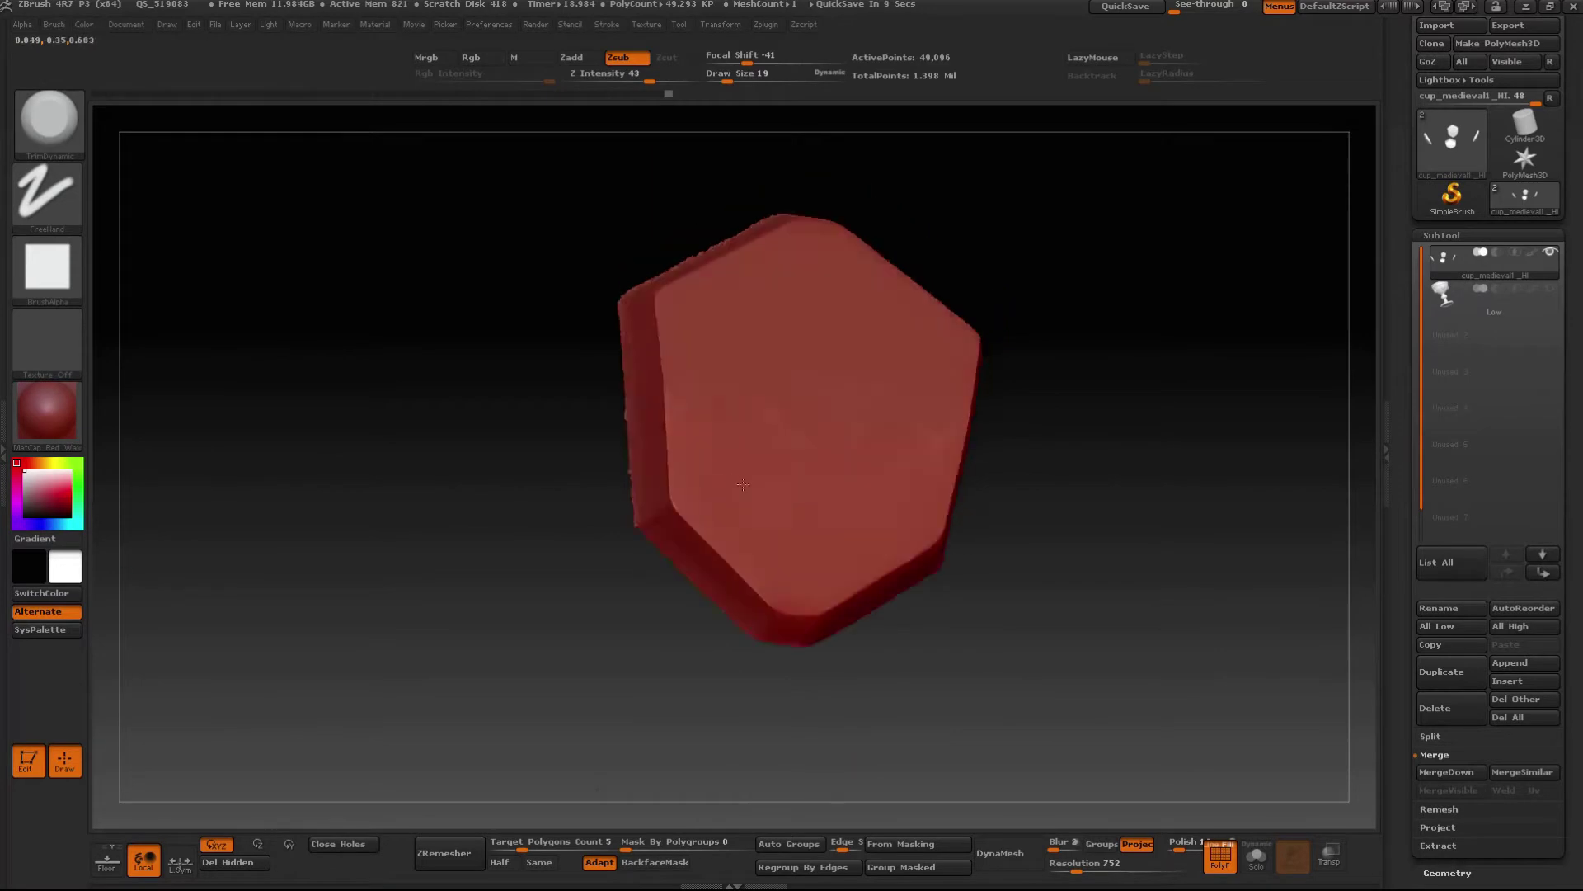
- Switch to the TrimAdaptive brush and chip facets into the gem from several angles
right_drag(871, 424, 919, 355)
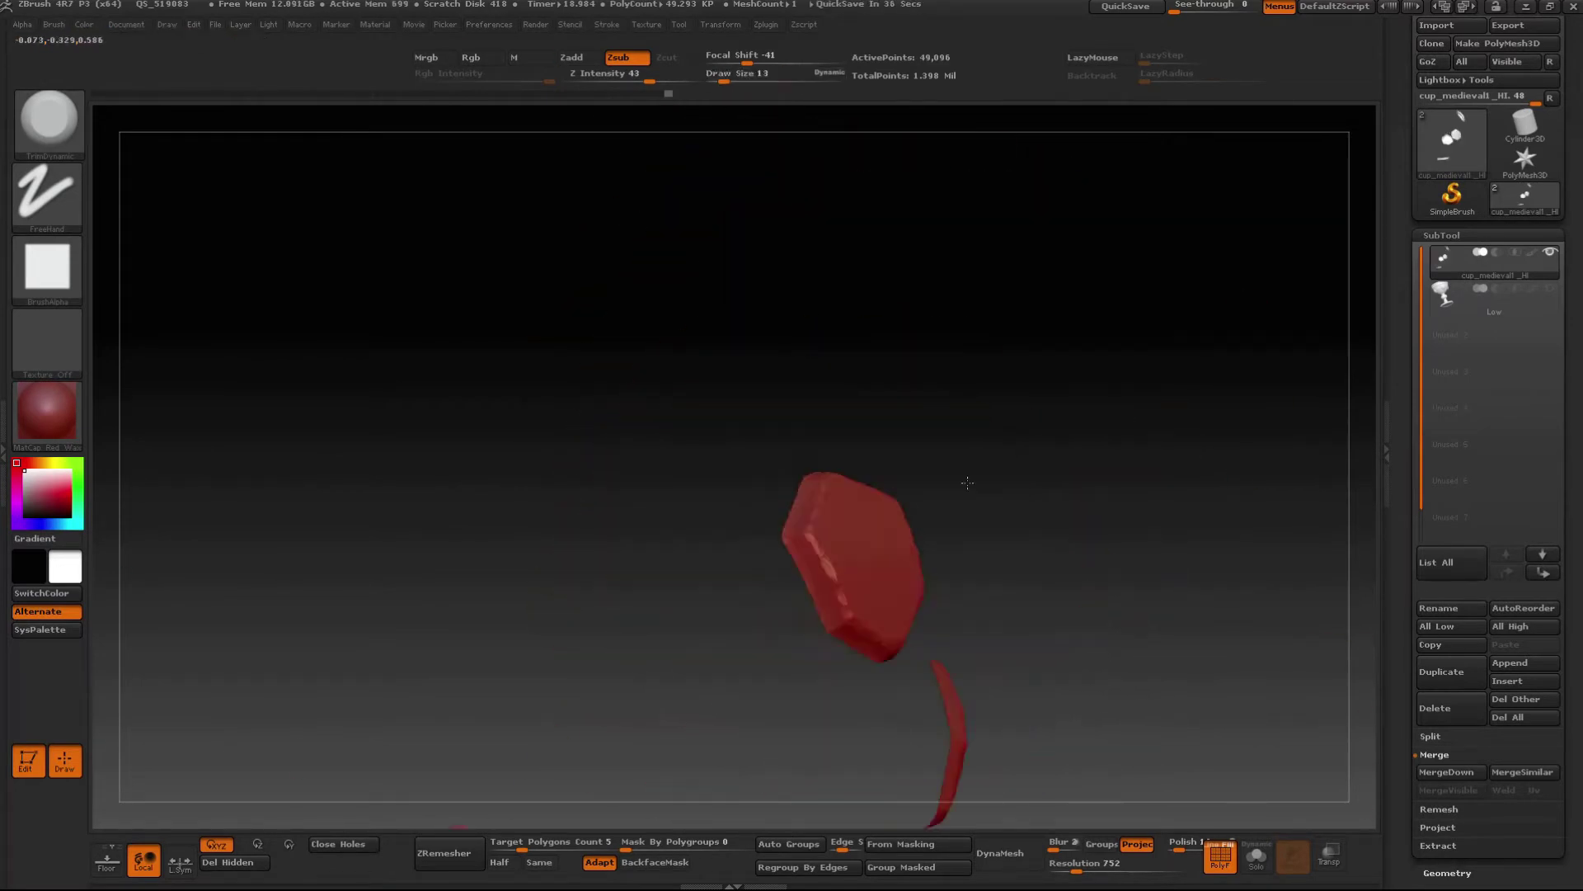
key(b)
click(1221, 438)
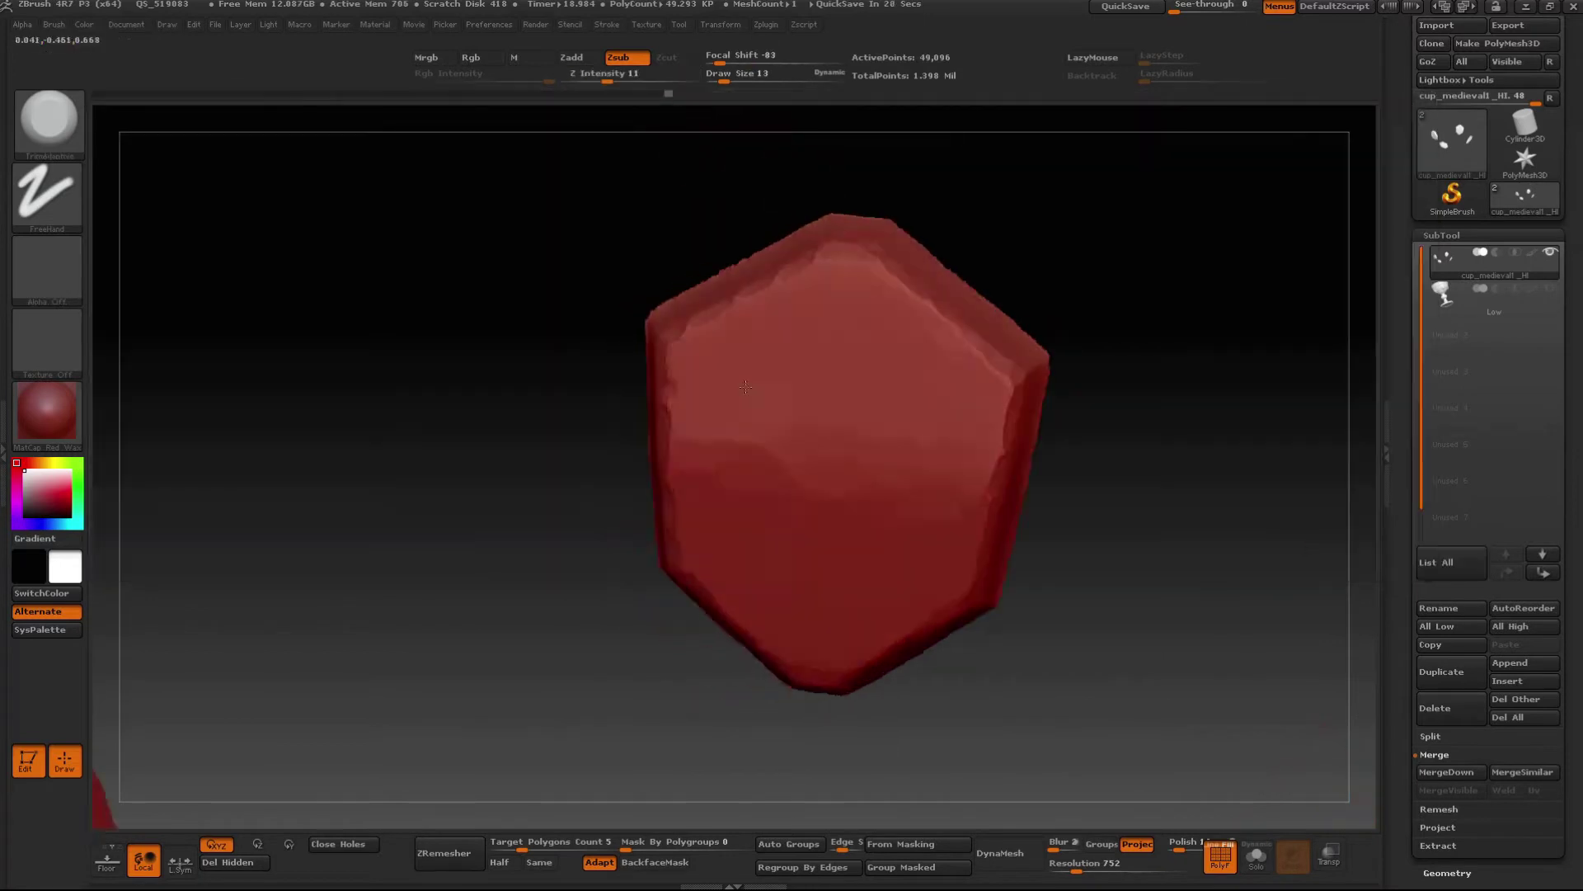
right_drag(912, 399, 907, 392)
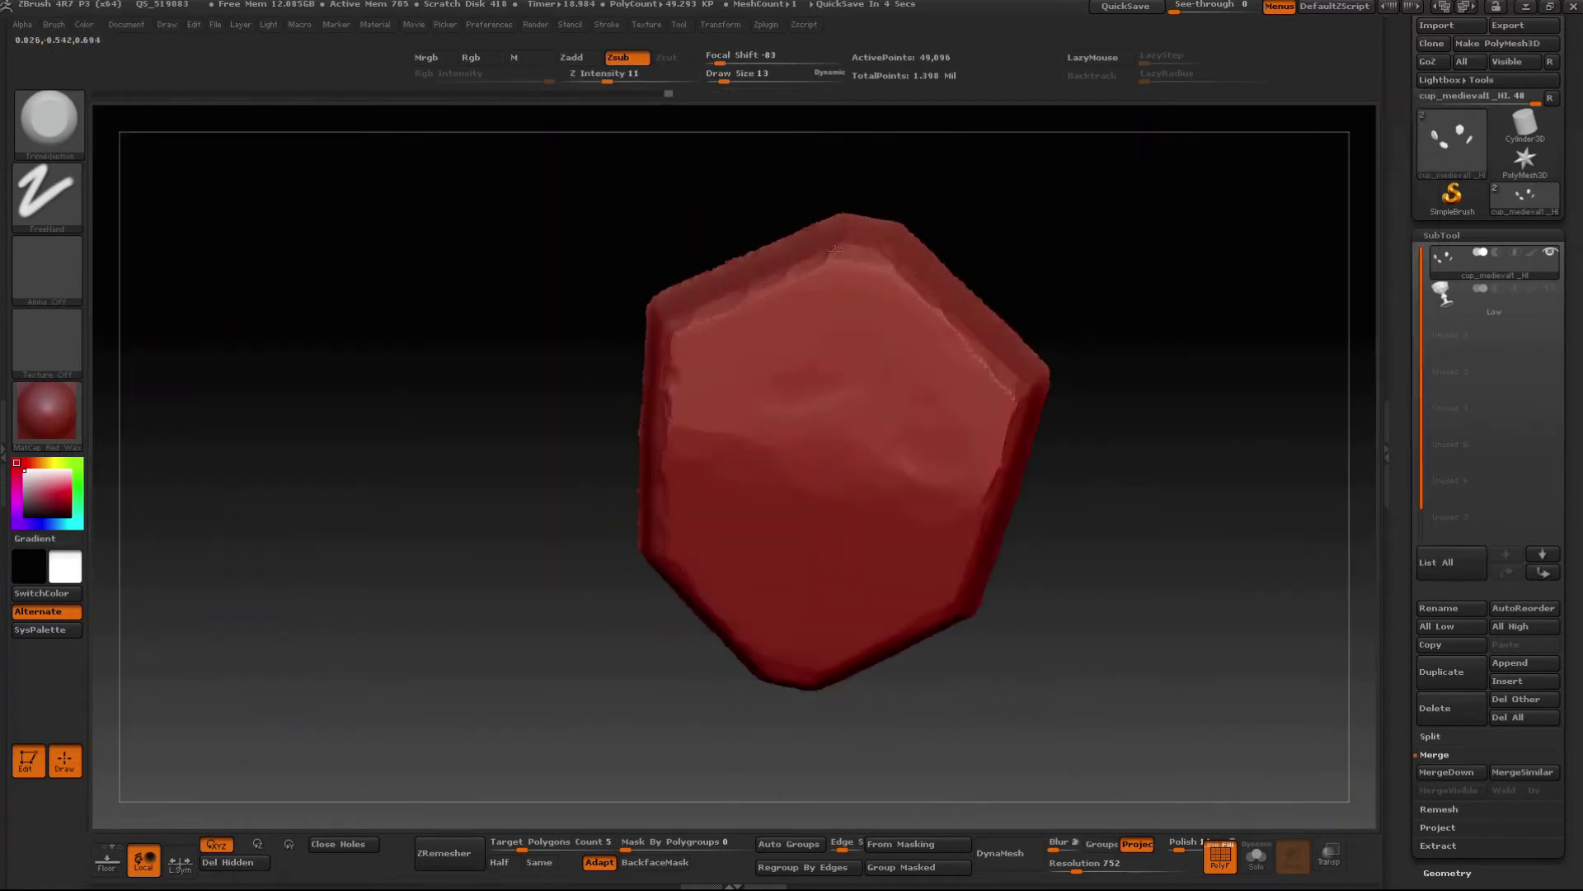
right_drag(950, 555, 773, 598)
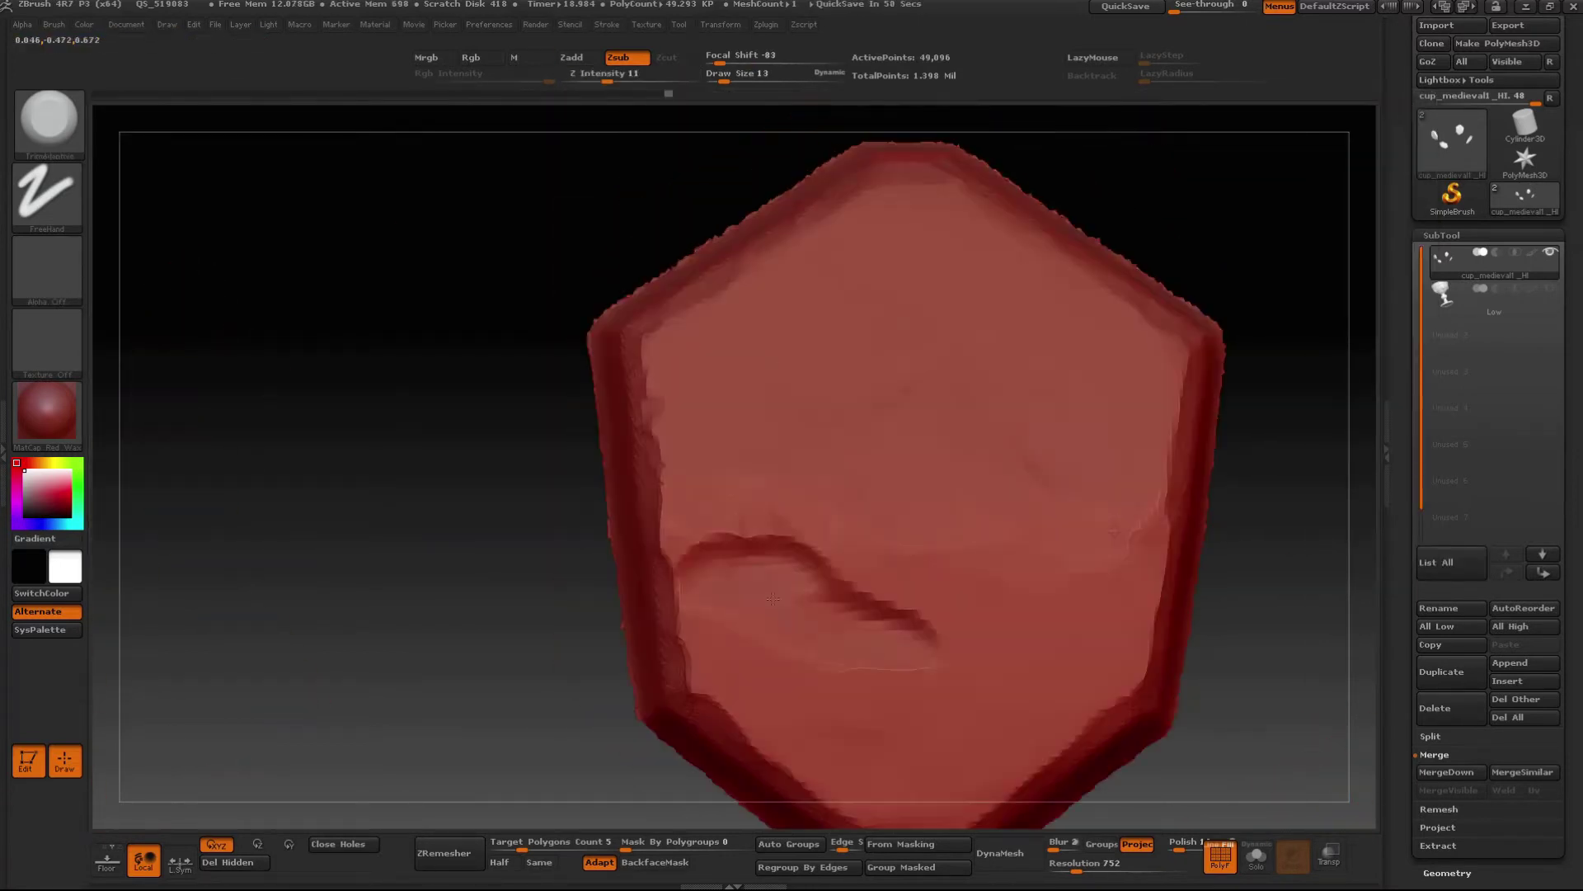
mouse_move(833, 334)
right_down()
mouse_move(915, 387)
mouse_move(888, 263)
right_up()
right_drag(960, 372, 803, 401)
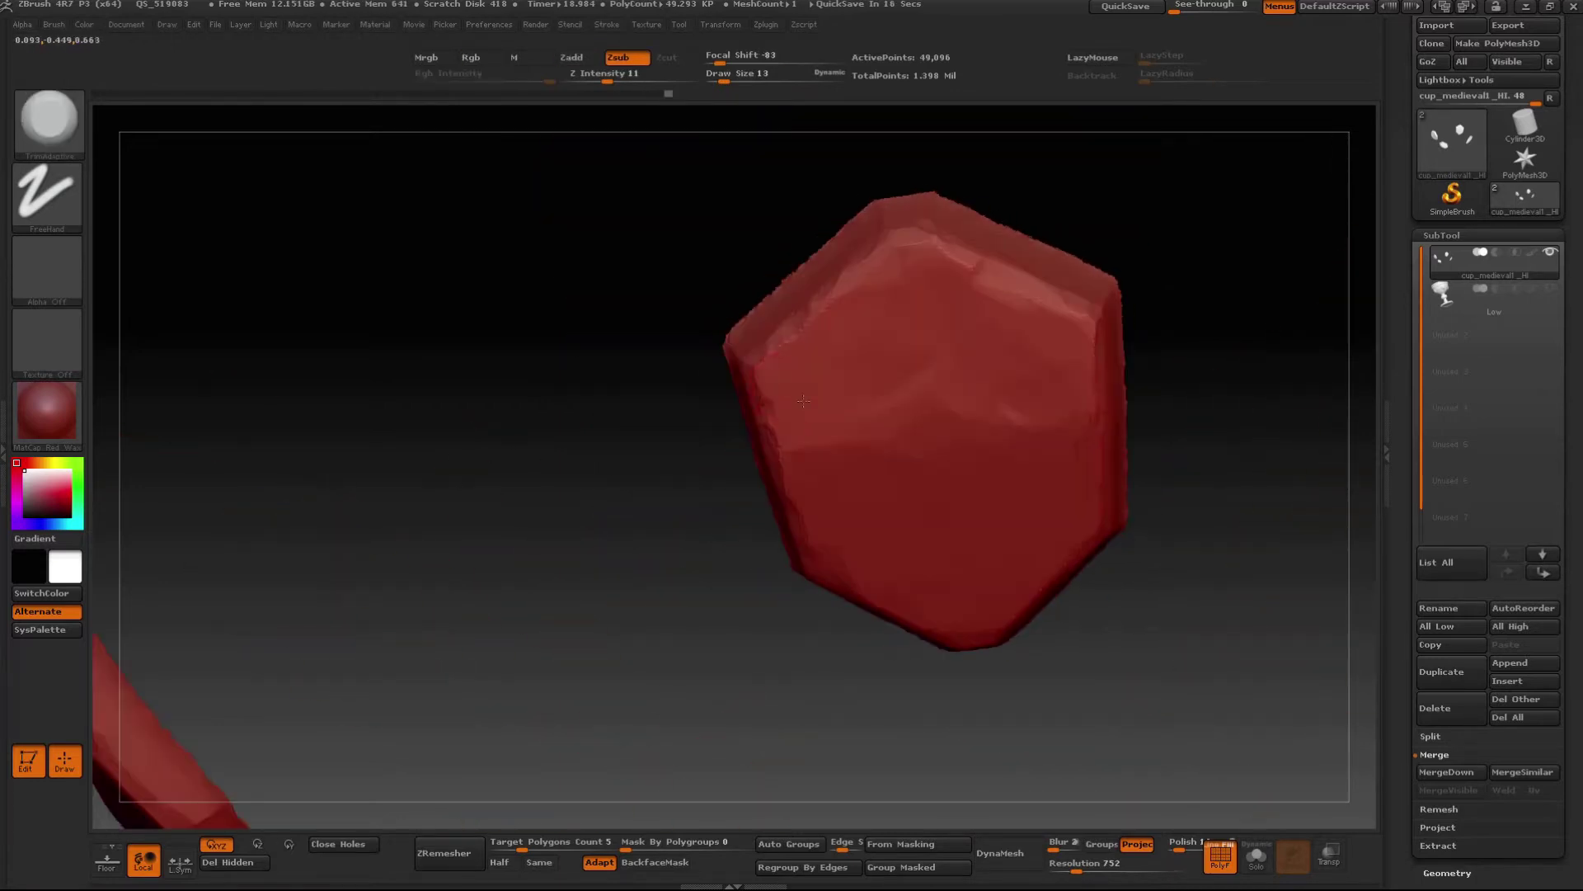
right_drag(974, 345, 942, 511)
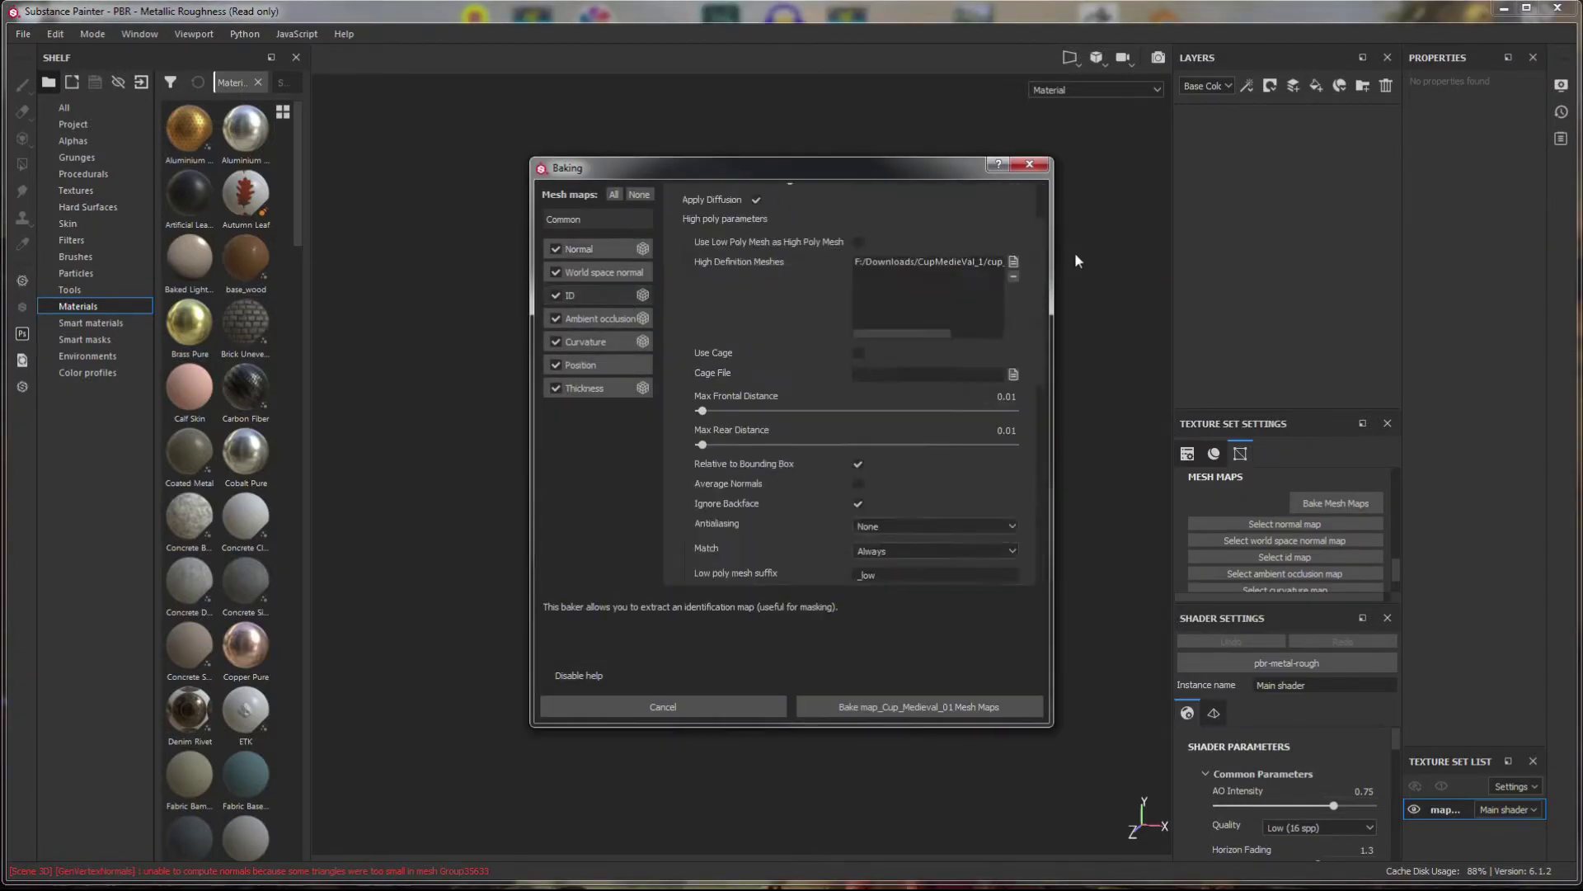
- Bake the mesh maps from the high-poly cup onto the low-poly goblet
click(949, 706)
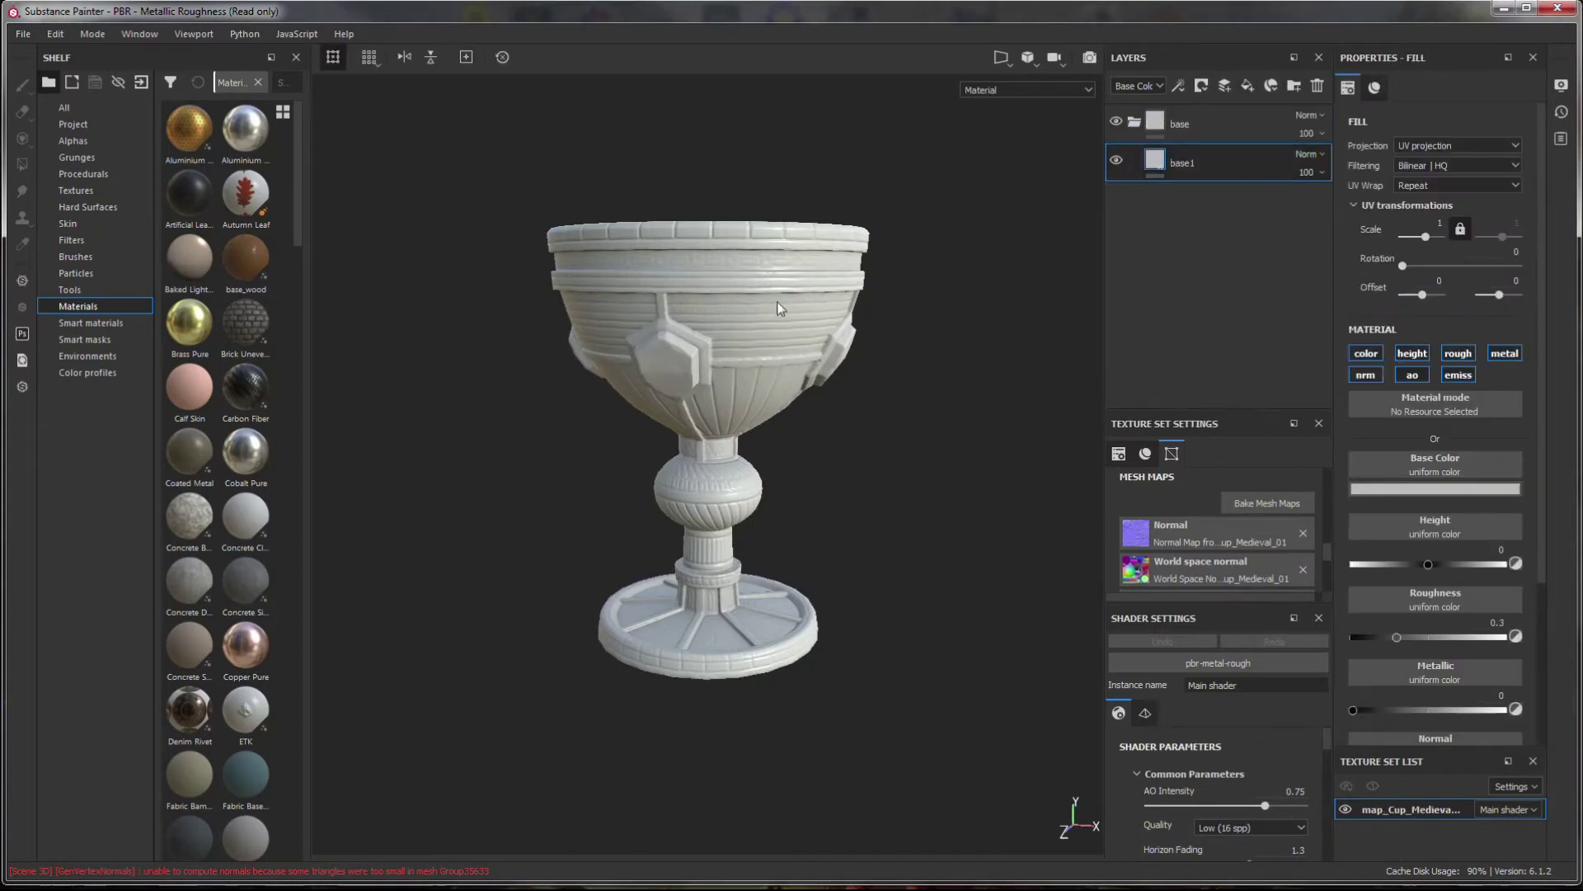
- Apply the baked Color Map as base colour and add a Levels effect to the layer
click(73, 124)
drag(245, 128, 1435, 466)
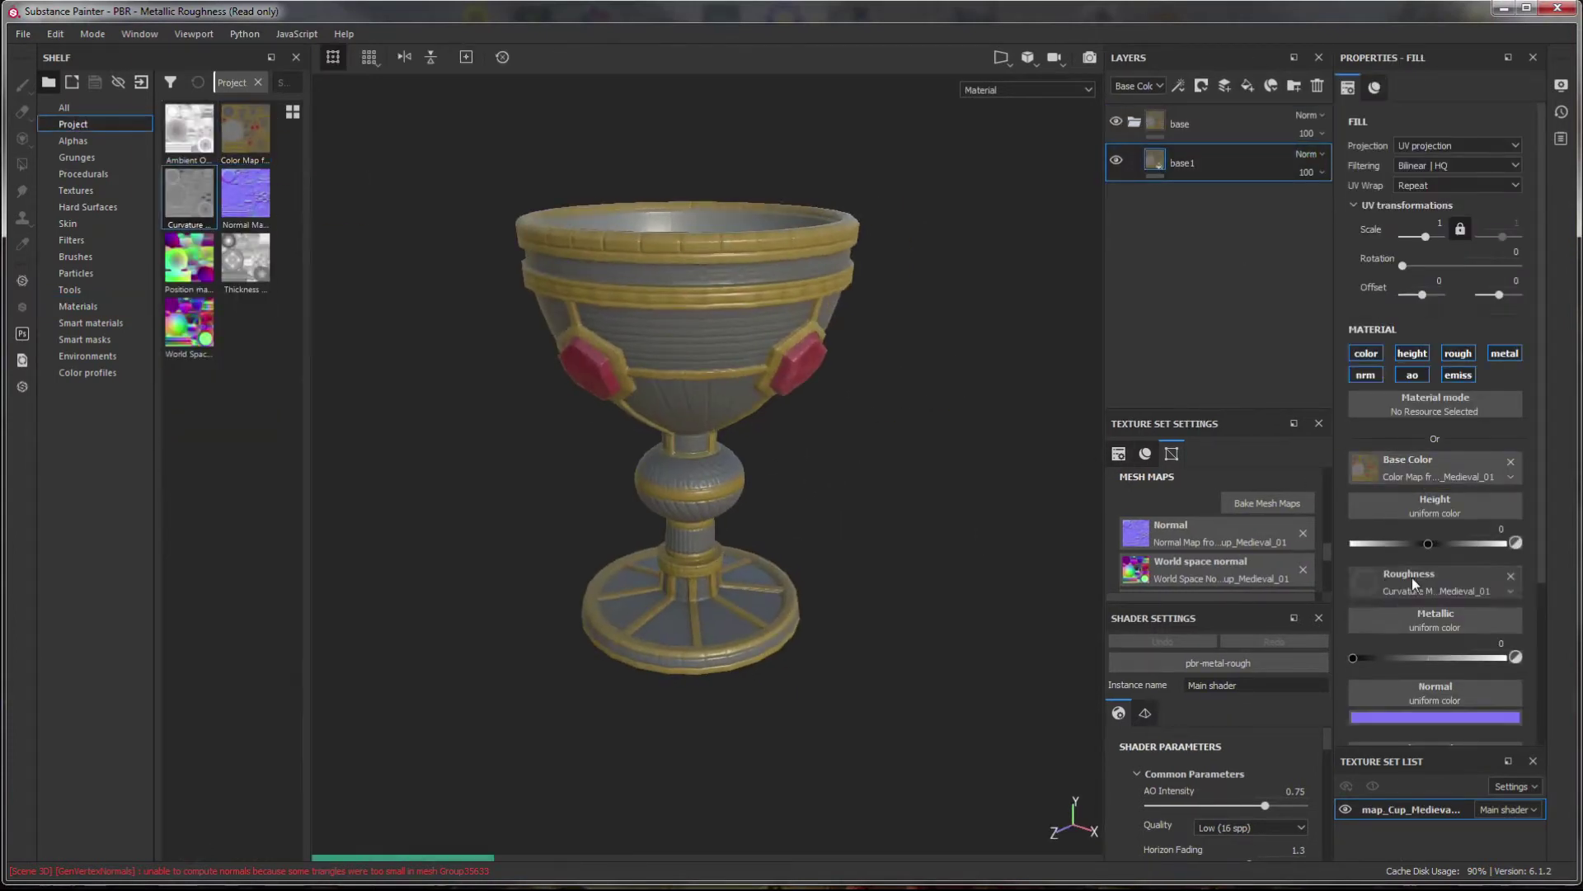
right_click(1158, 158)
click(1204, 346)
- Make the Levels affect Roughness, capping its output near 0.7, then collapse the base folder
click(1477, 113)
click(1443, 155)
drag(1352, 223, 1409, 228)
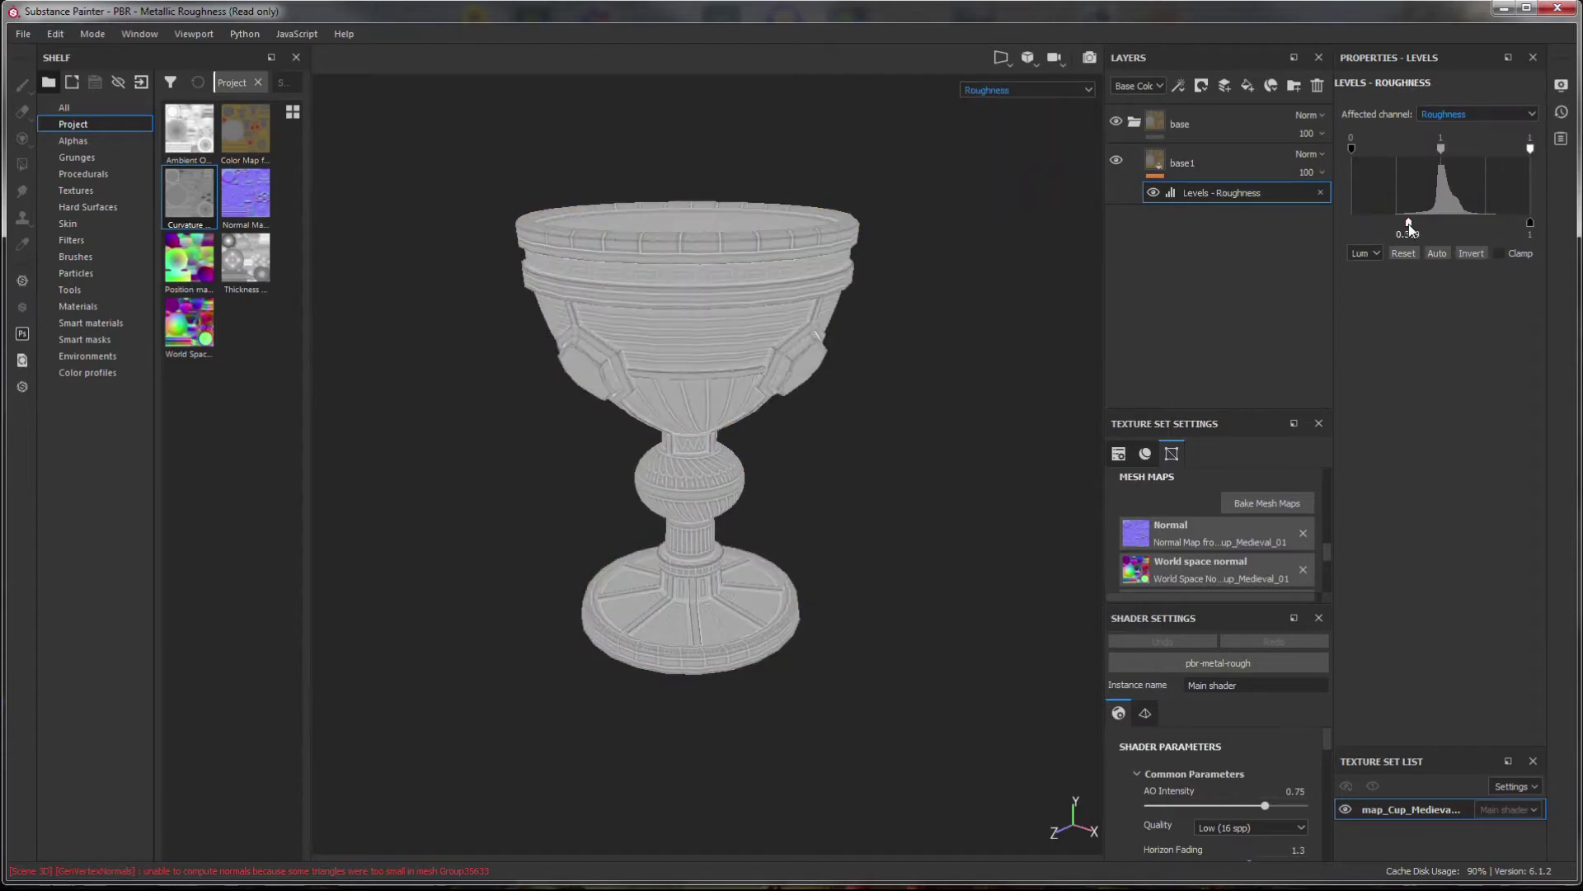
drag(1530, 222, 1480, 229)
click(1009, 118)
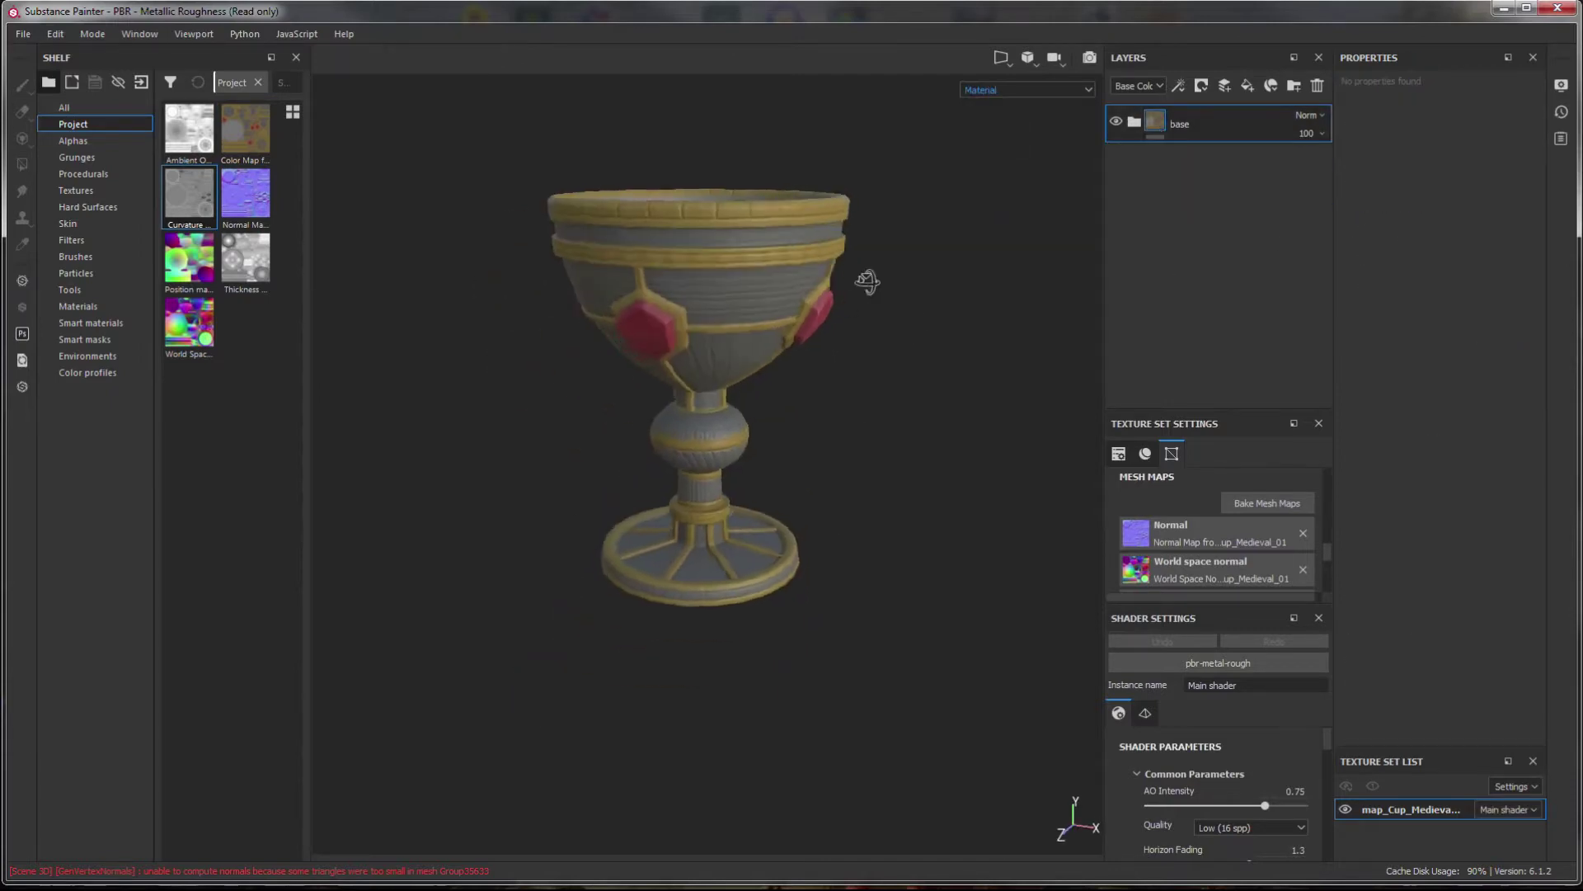
click(78, 306)
scroll(294, 475, down, 5)
scroll(295, 474, down, 5)
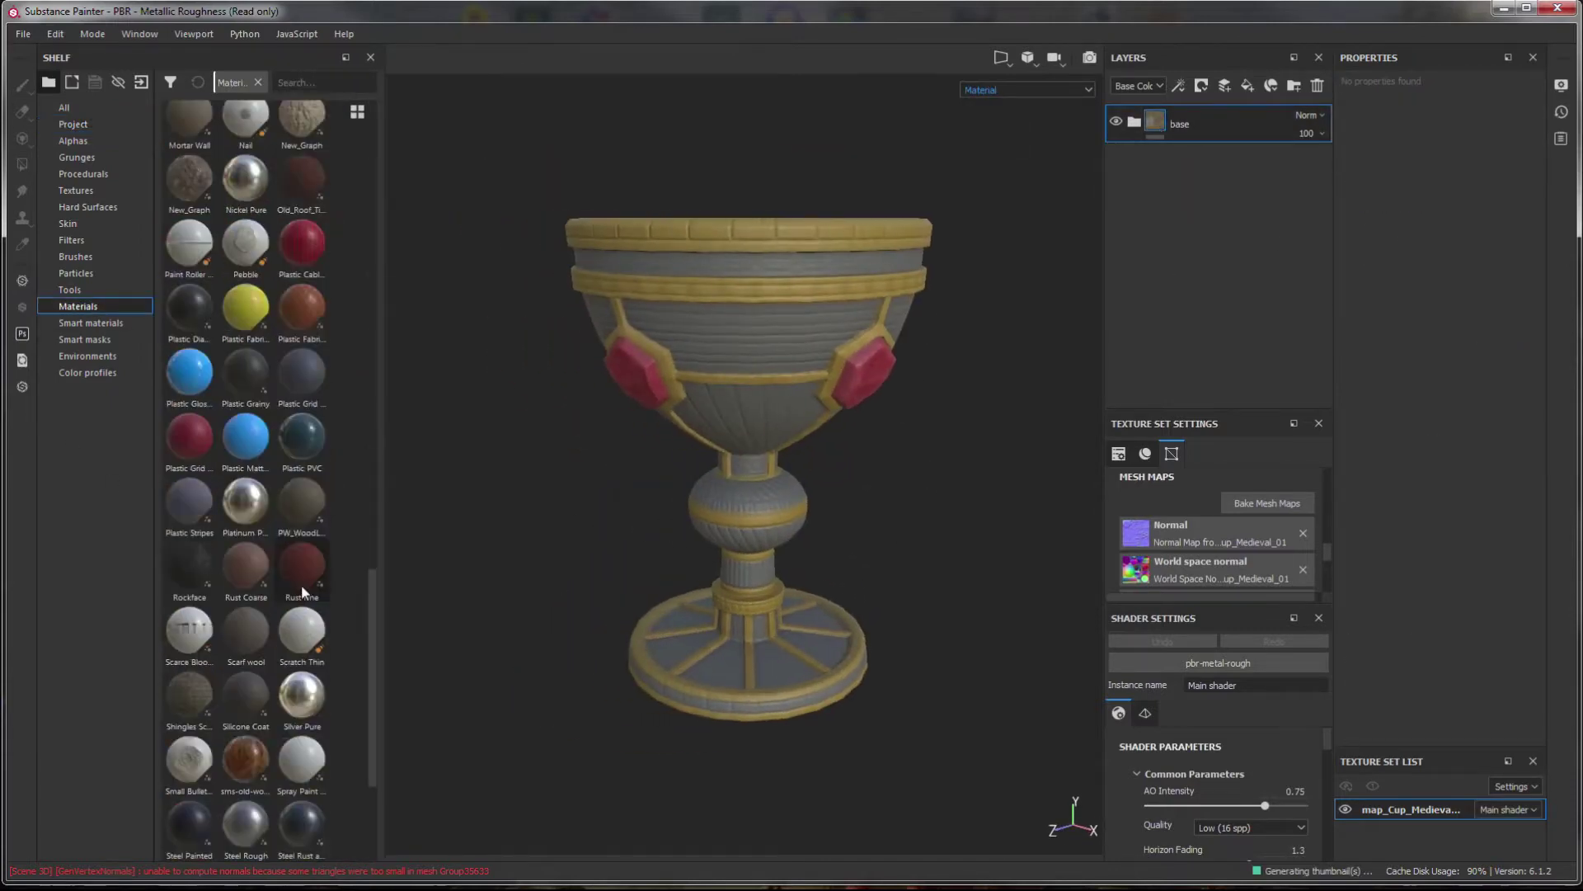
scroll(294, 475, down, 3)
- Group the Steel Rust and Wear layer into a new folder named metall_1
drag(302, 569, 1146, 126)
right_click(1146, 126)
click(1214, 126)
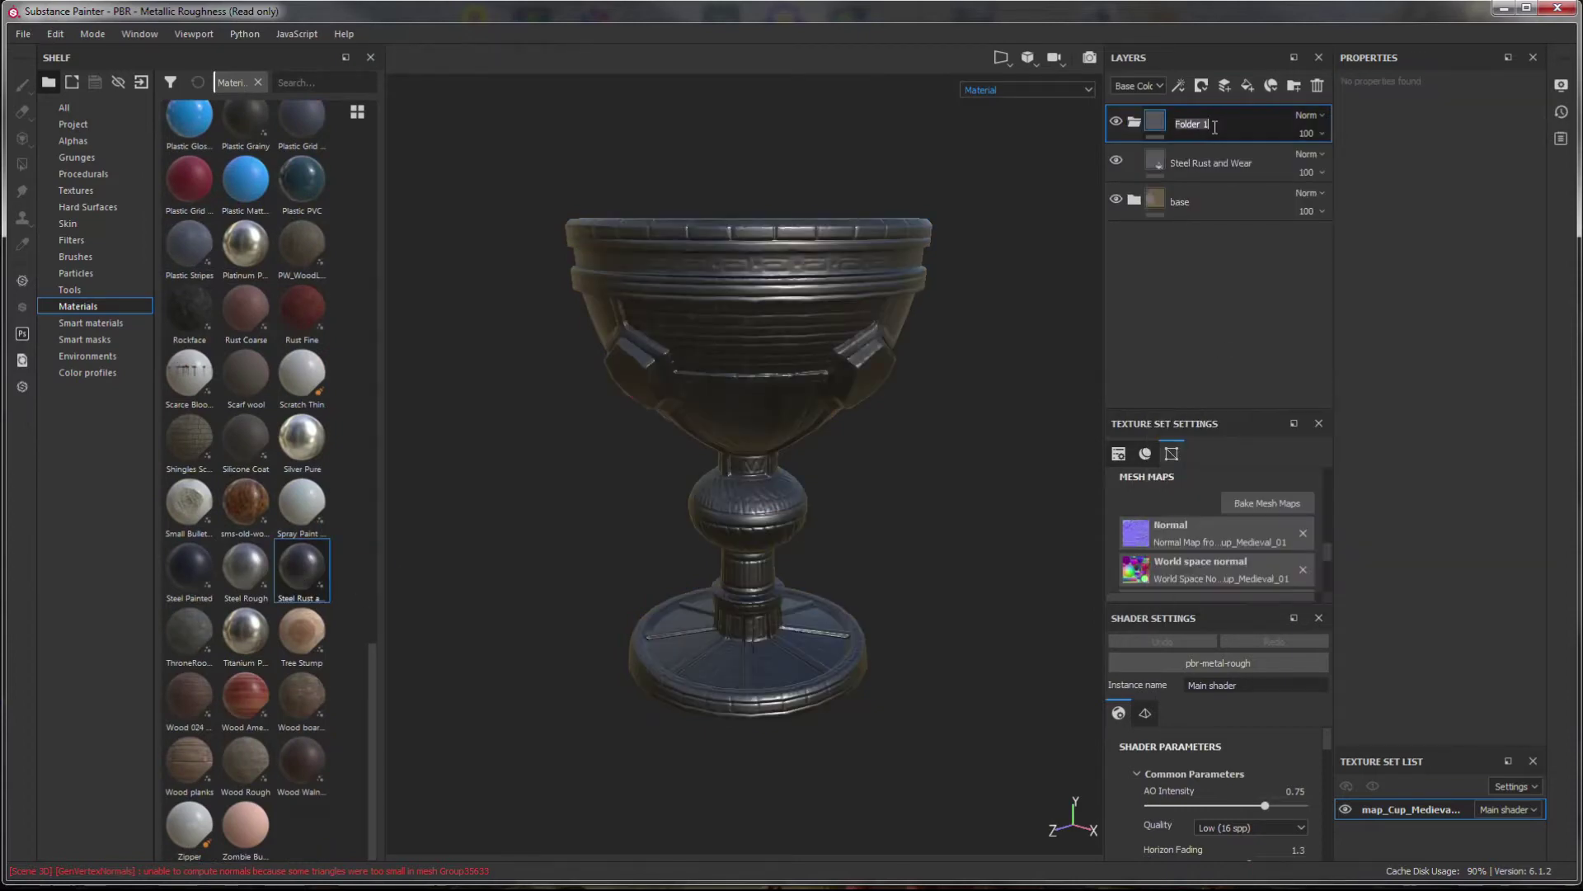
text(1)
click(1211, 162)
- Tune Steel Rust and Wear: more colour noise, imperfections 0.38, rust intensity 0.12
click(1482, 530)
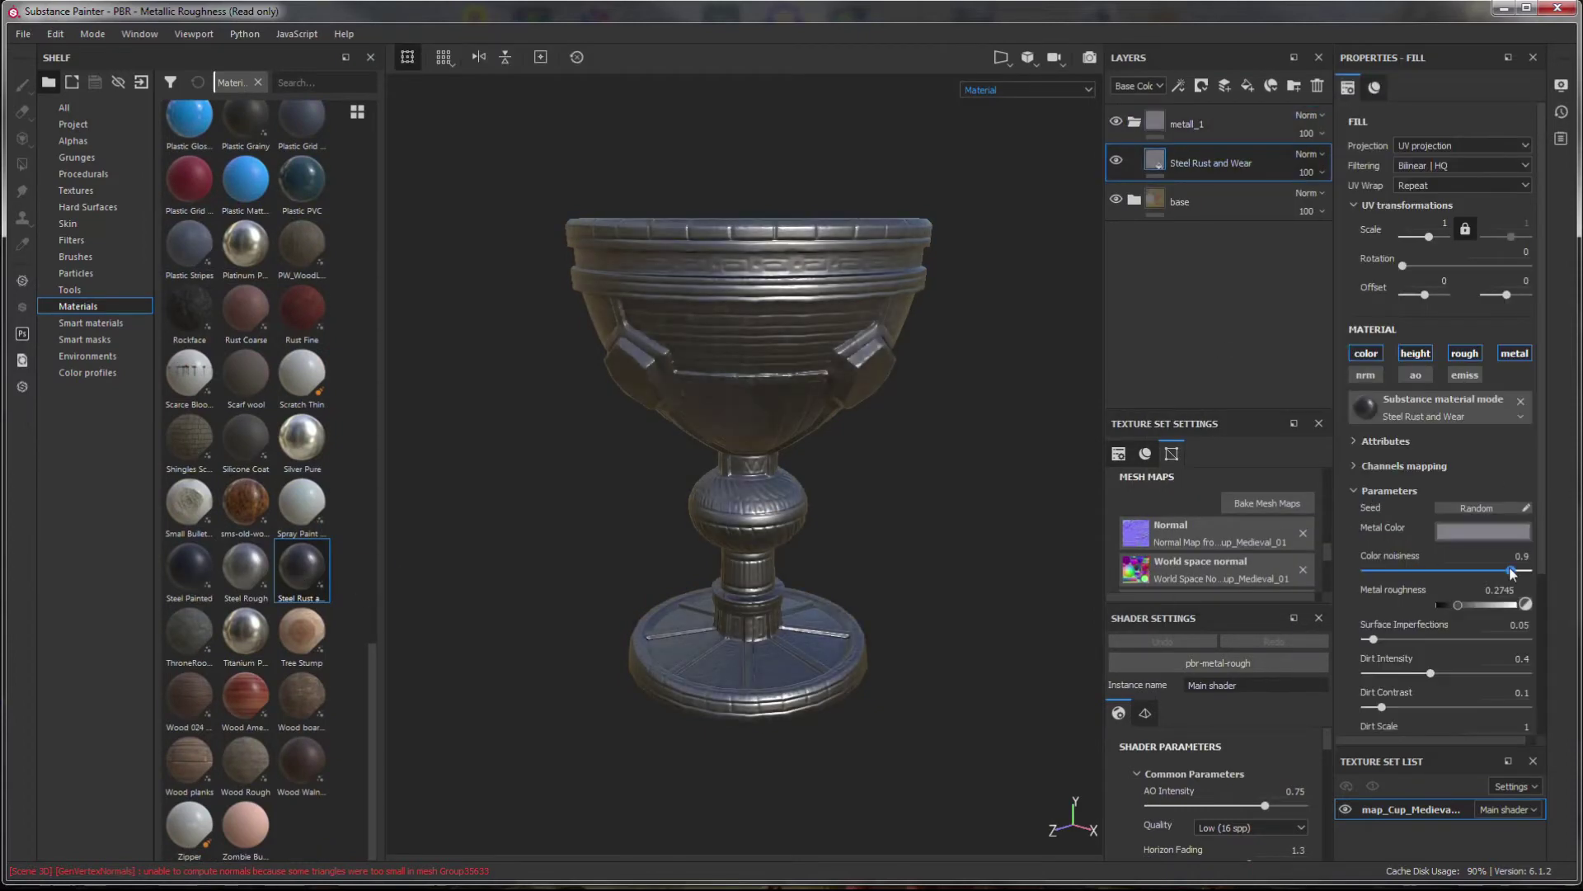
alt+drag(767, 412, 715, 414)
scroll(716, 414, up, 2)
scroll(1427, 591, down, 1)
drag(1373, 591, 1427, 592)
scroll(1426, 591, down, 2)
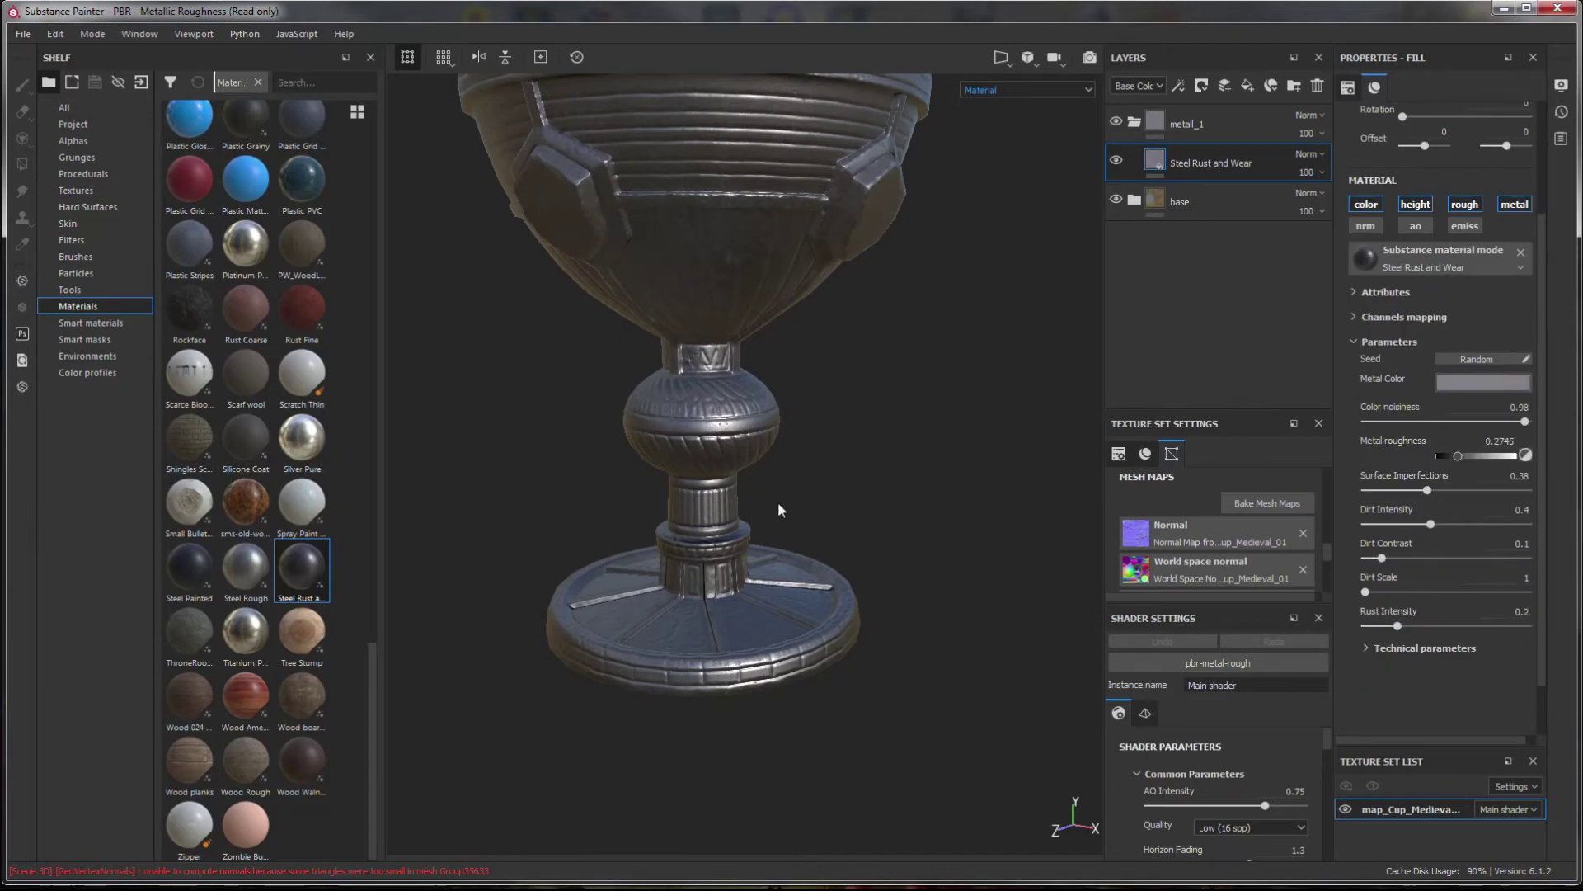
alt+drag(781, 507, 944, 610)
key(f)
click(1026, 90)
click(1042, 126)
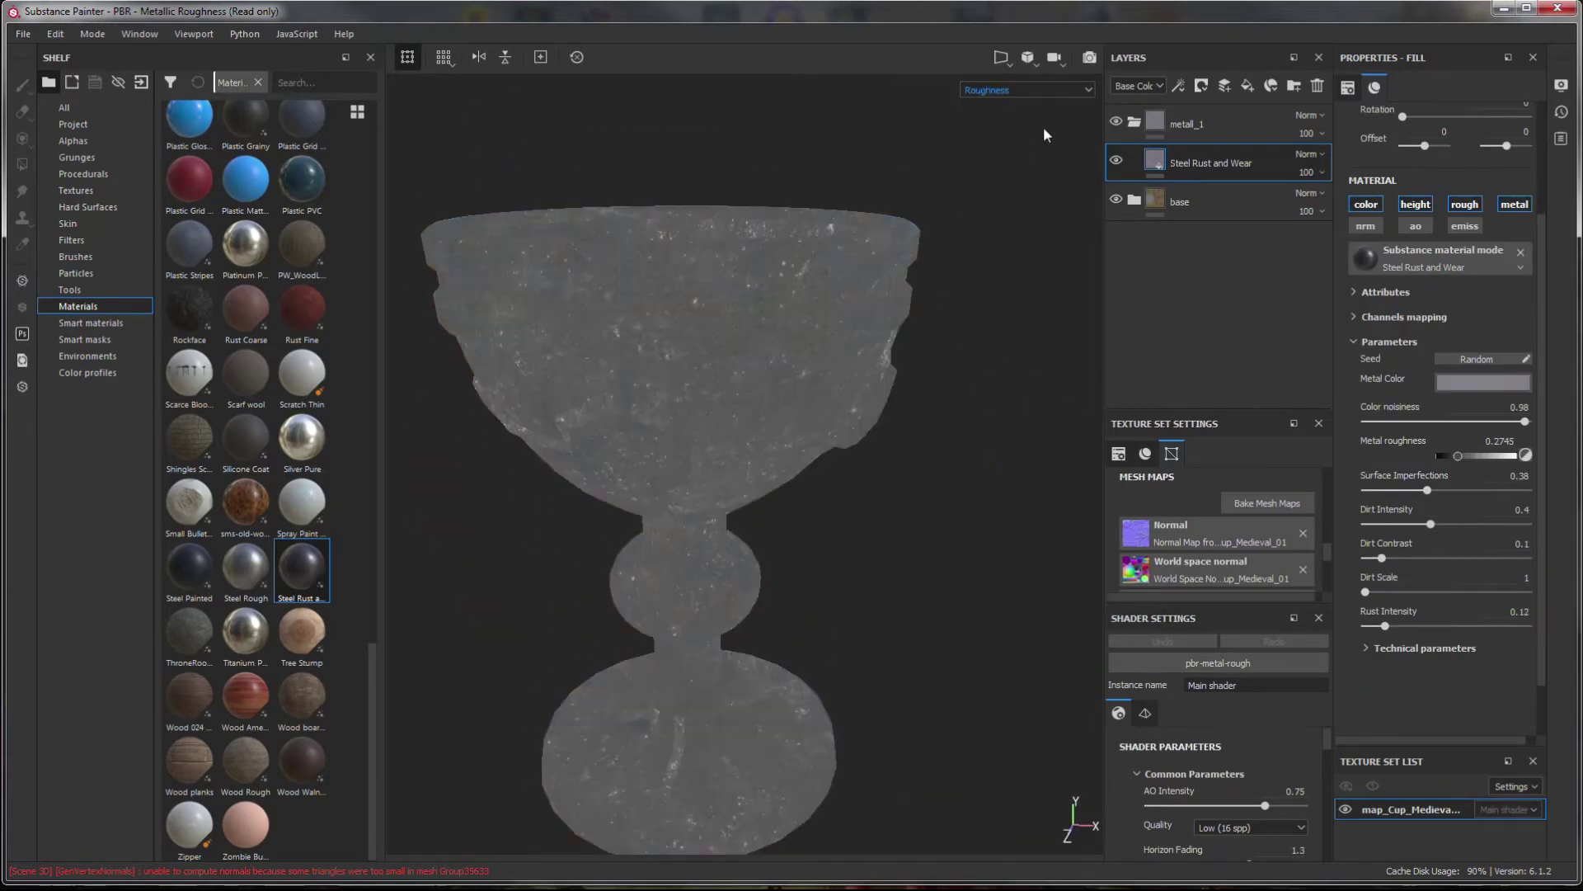
- Add a white mask to the metall_1 folder and switch to polygon fill
click(1326, 123)
key(m)
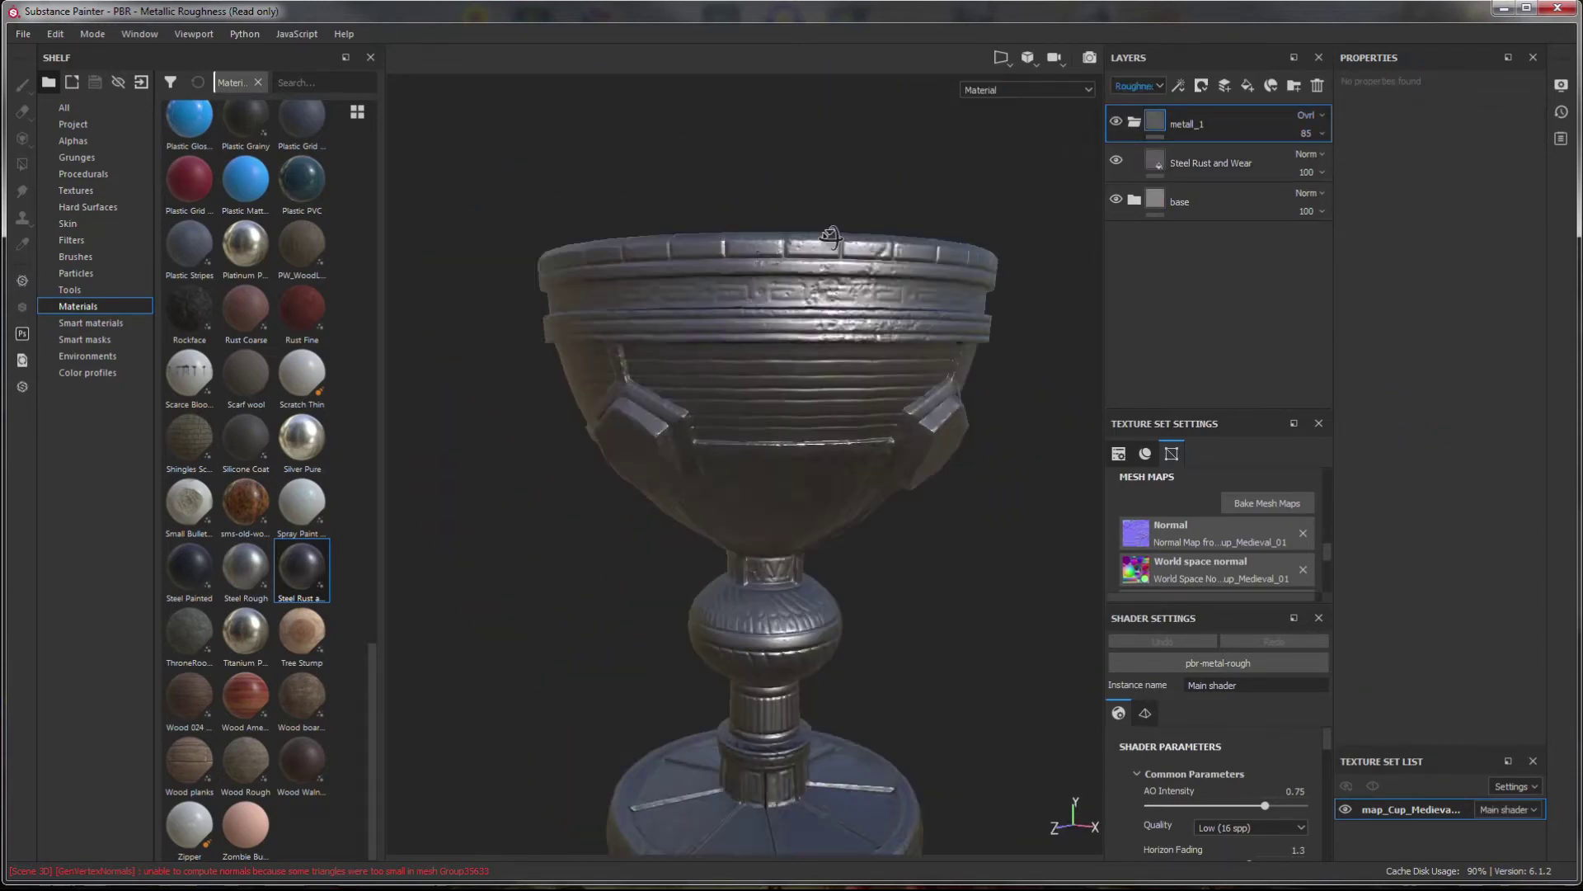
right_click(1171, 123)
click(1196, 147)
key(4)
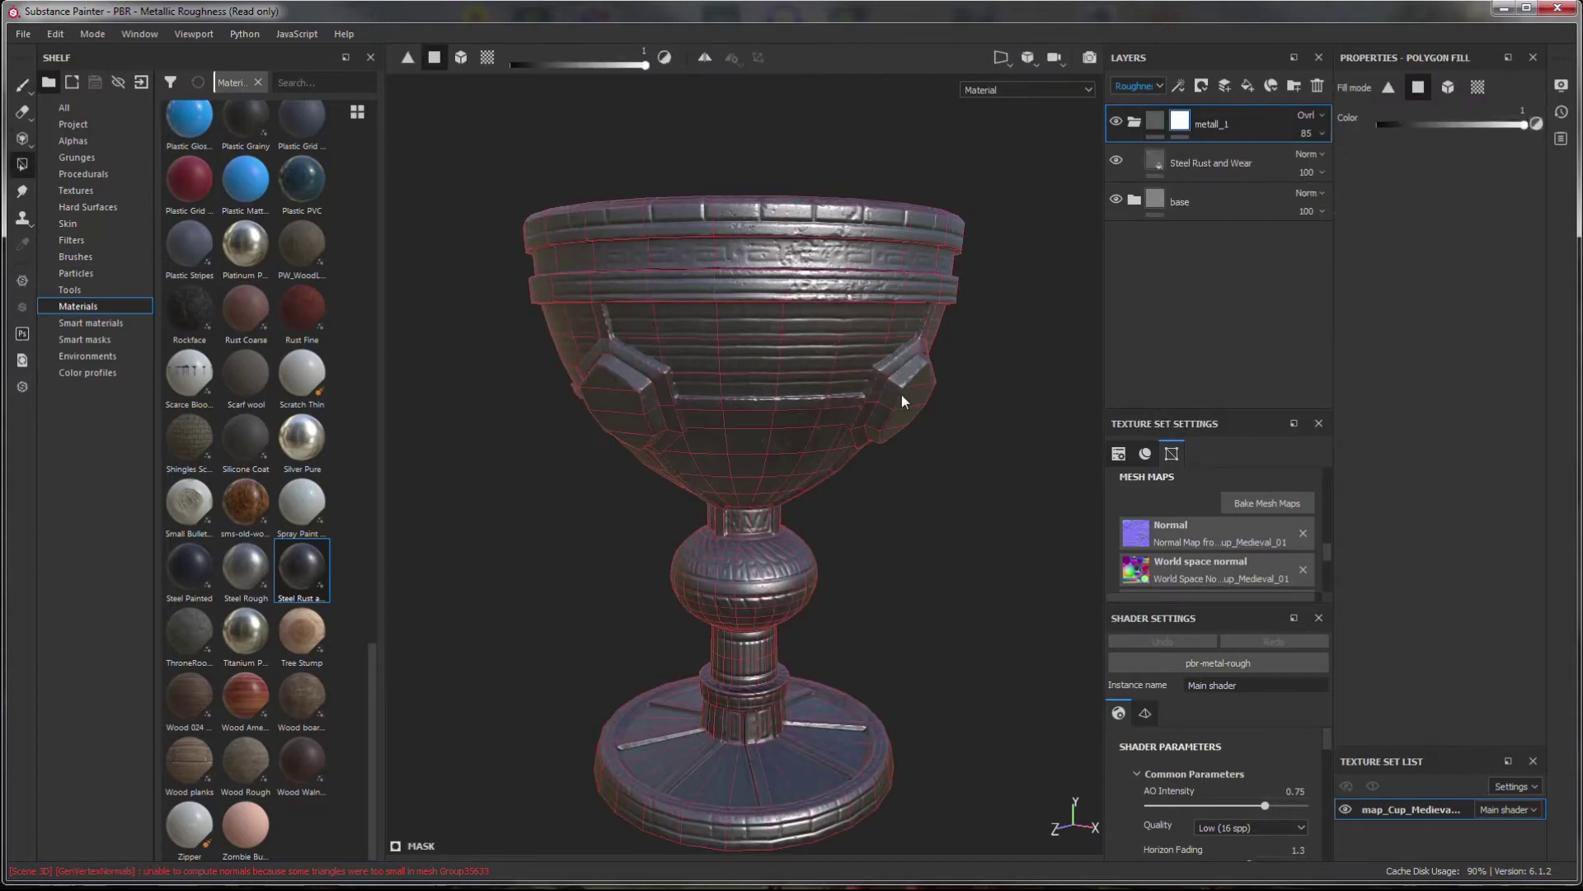
mouse_move(624, 414)
alt+mouse_down()
mouse_move(891, 449)
mouse_move(771, 450)
mouse_move(707, 382)
mouse_move(1185, 263)
alt+mouse_up()
- Add a Color Selection to the mask, pick the grey steel areas, output about 0.82
right_click(1179, 122)
click(1220, 503)
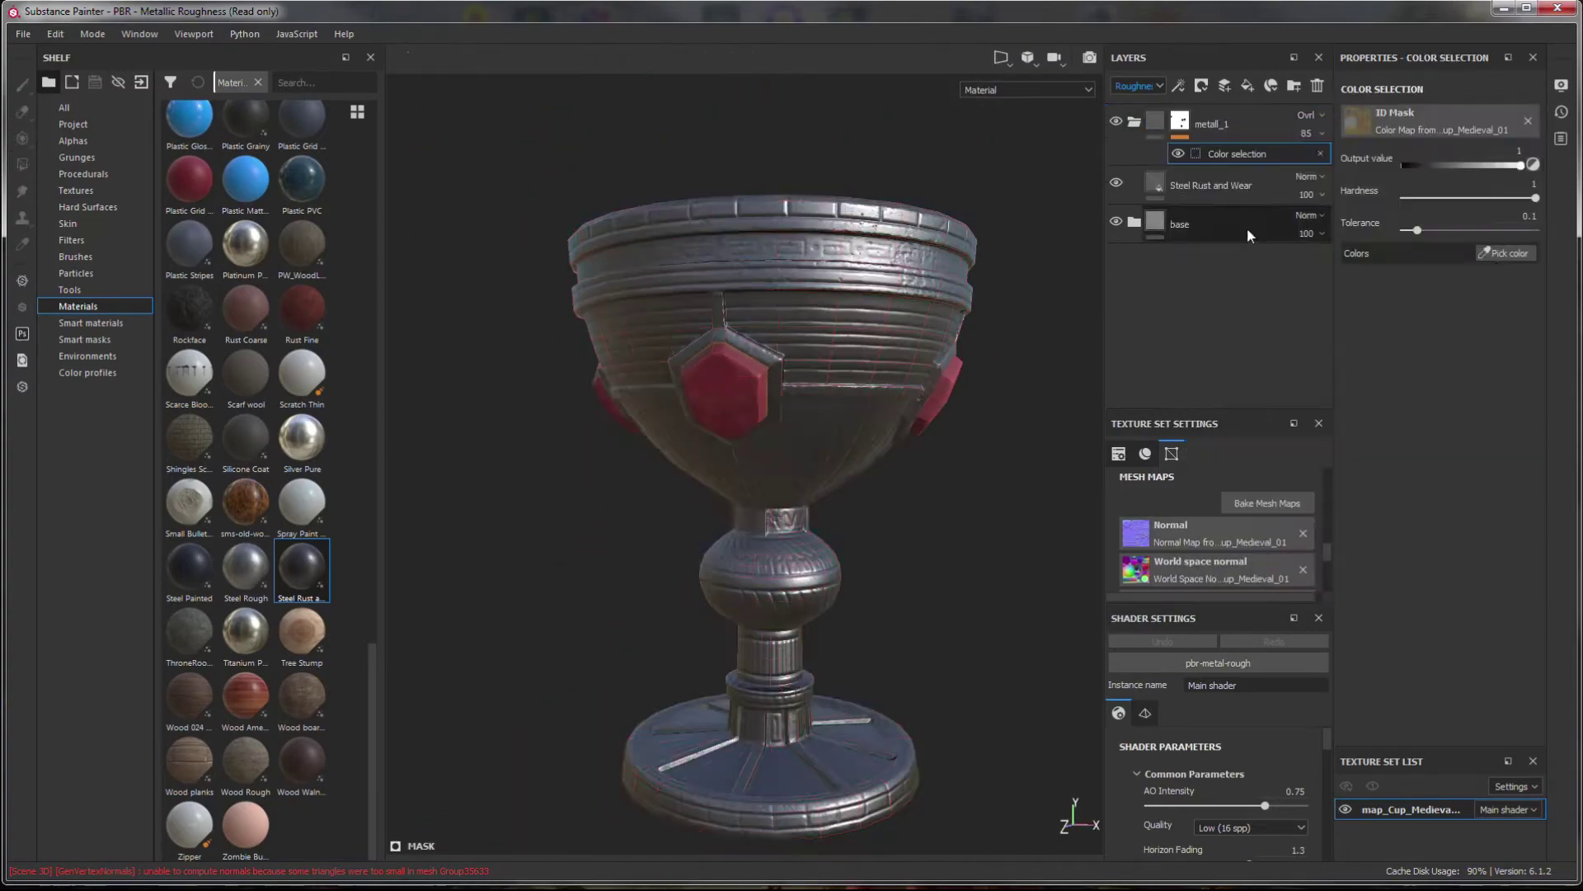
click(1505, 253)
click(852, 346)
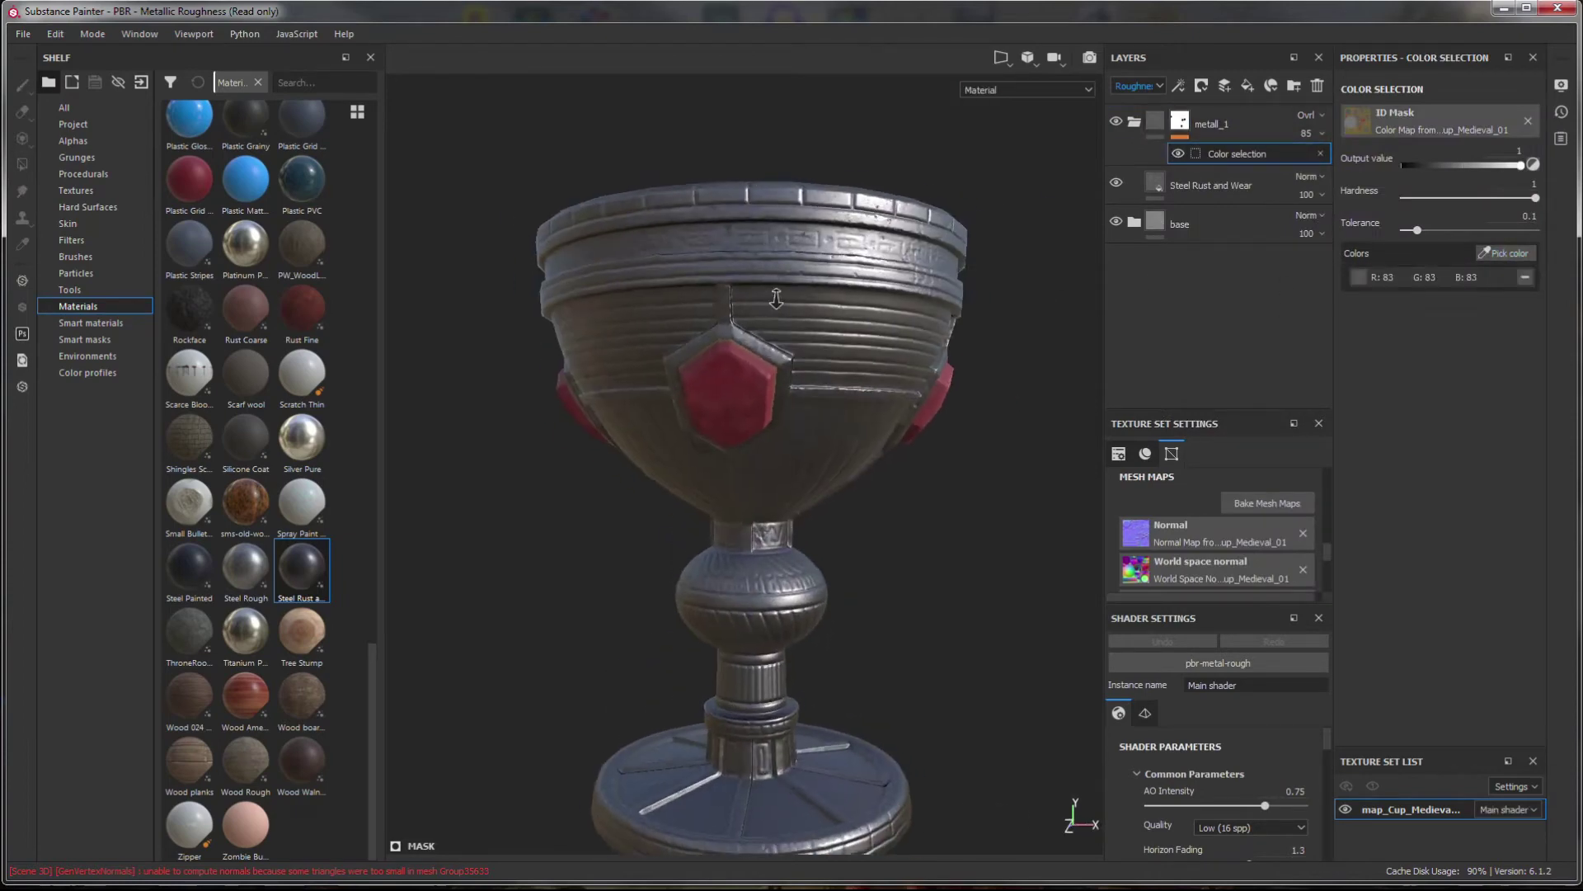
drag(1522, 165, 1503, 165)
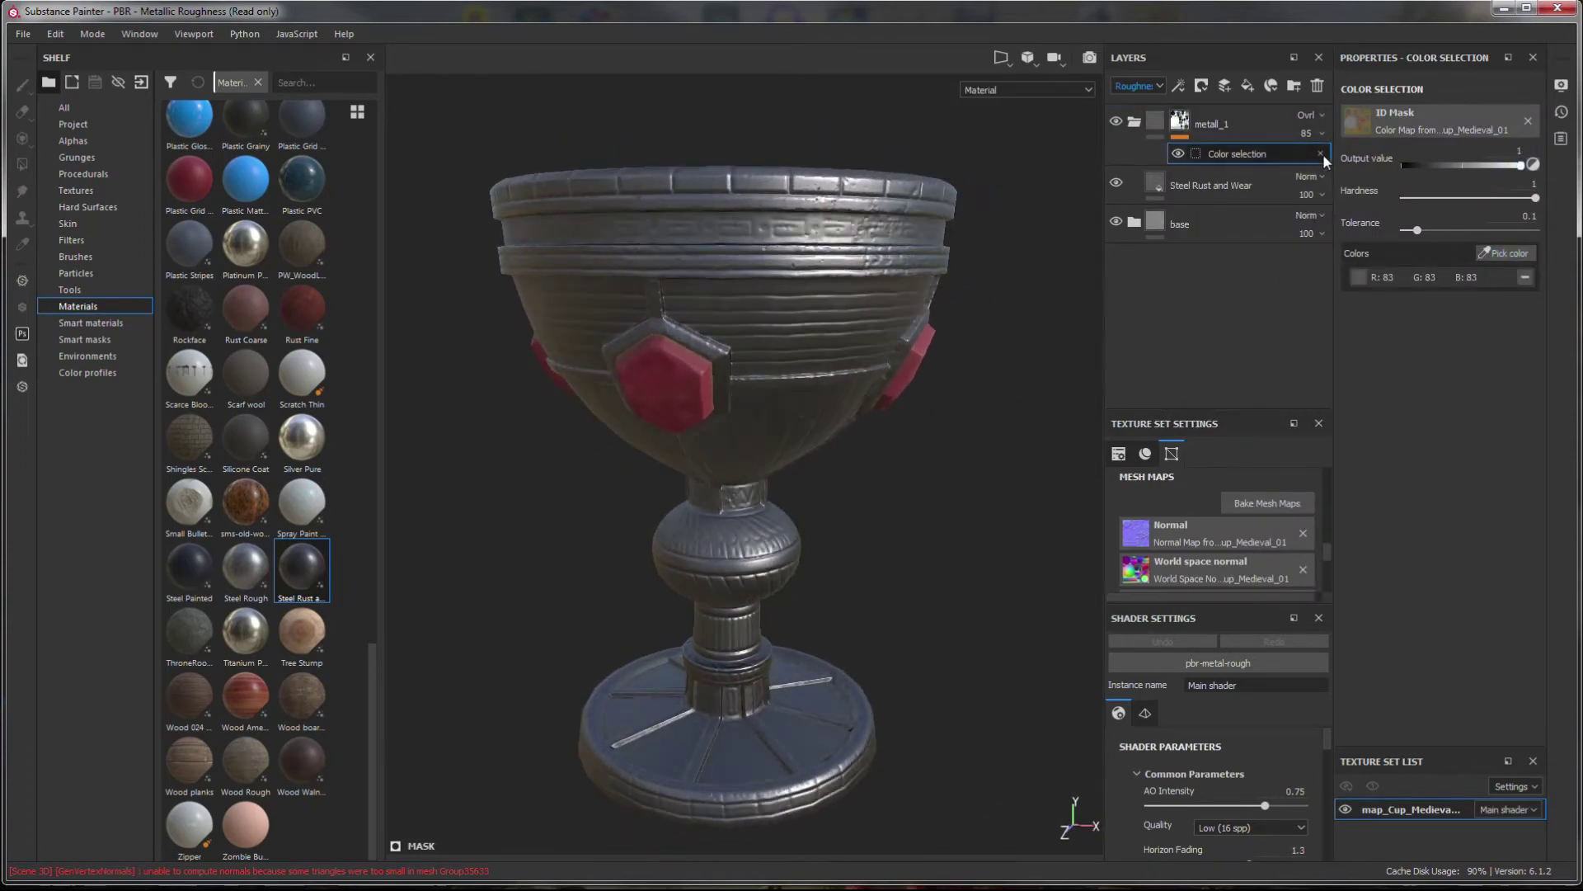
- Pick two more grey ID colours and raise the selection tolerance to 0.19
click(1505, 253)
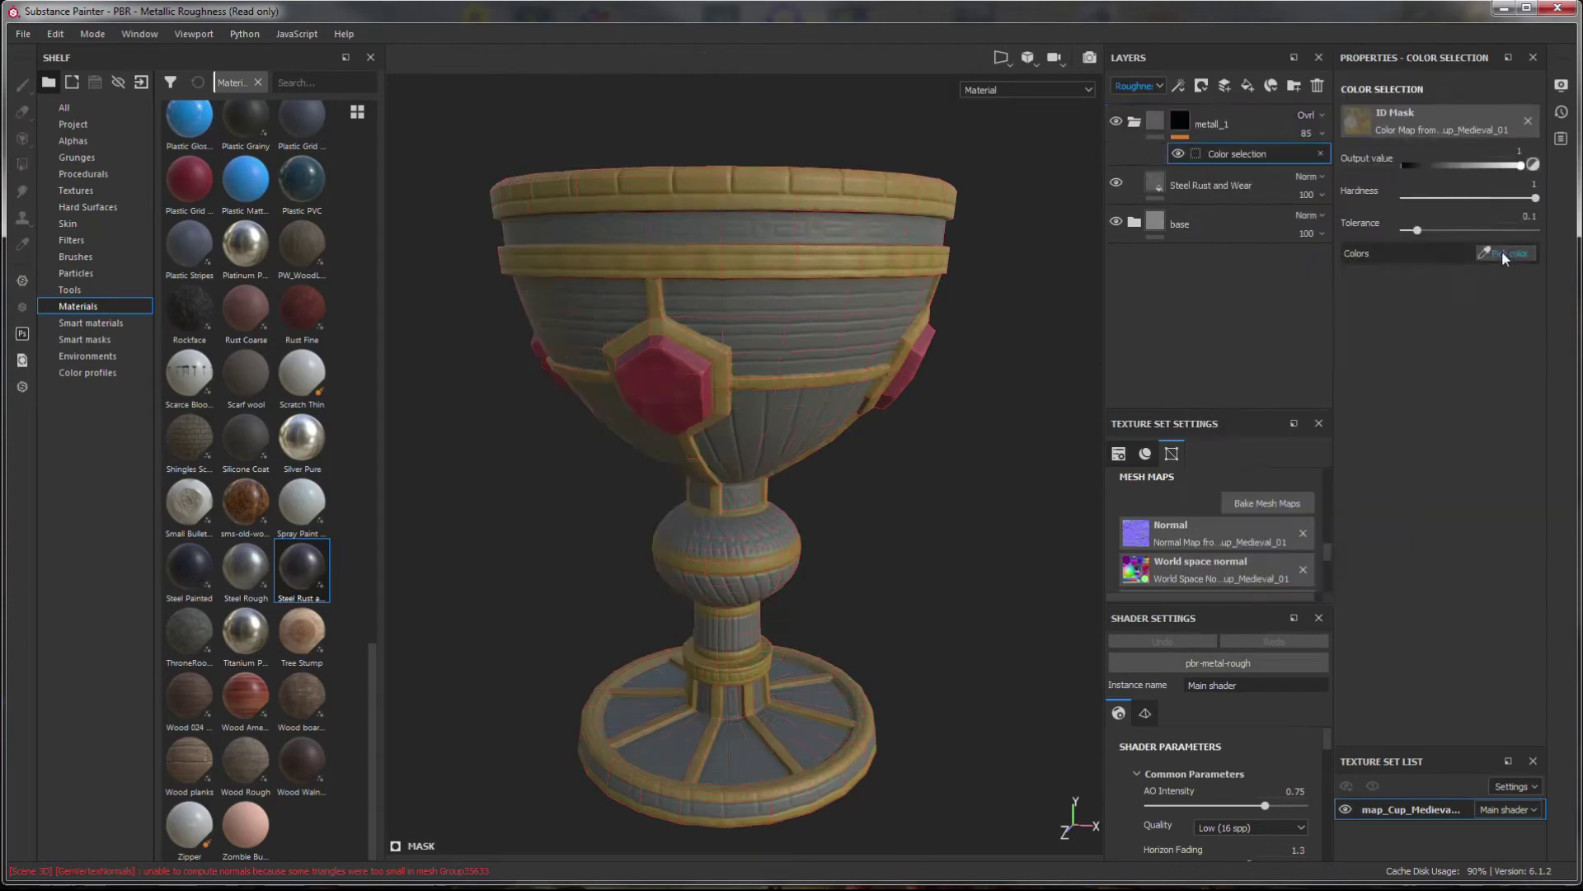
alt+drag(825, 495, 907, 289)
click(955, 488)
alt+drag(955, 488, 949, 660)
scroll(991, 438, up, 3)
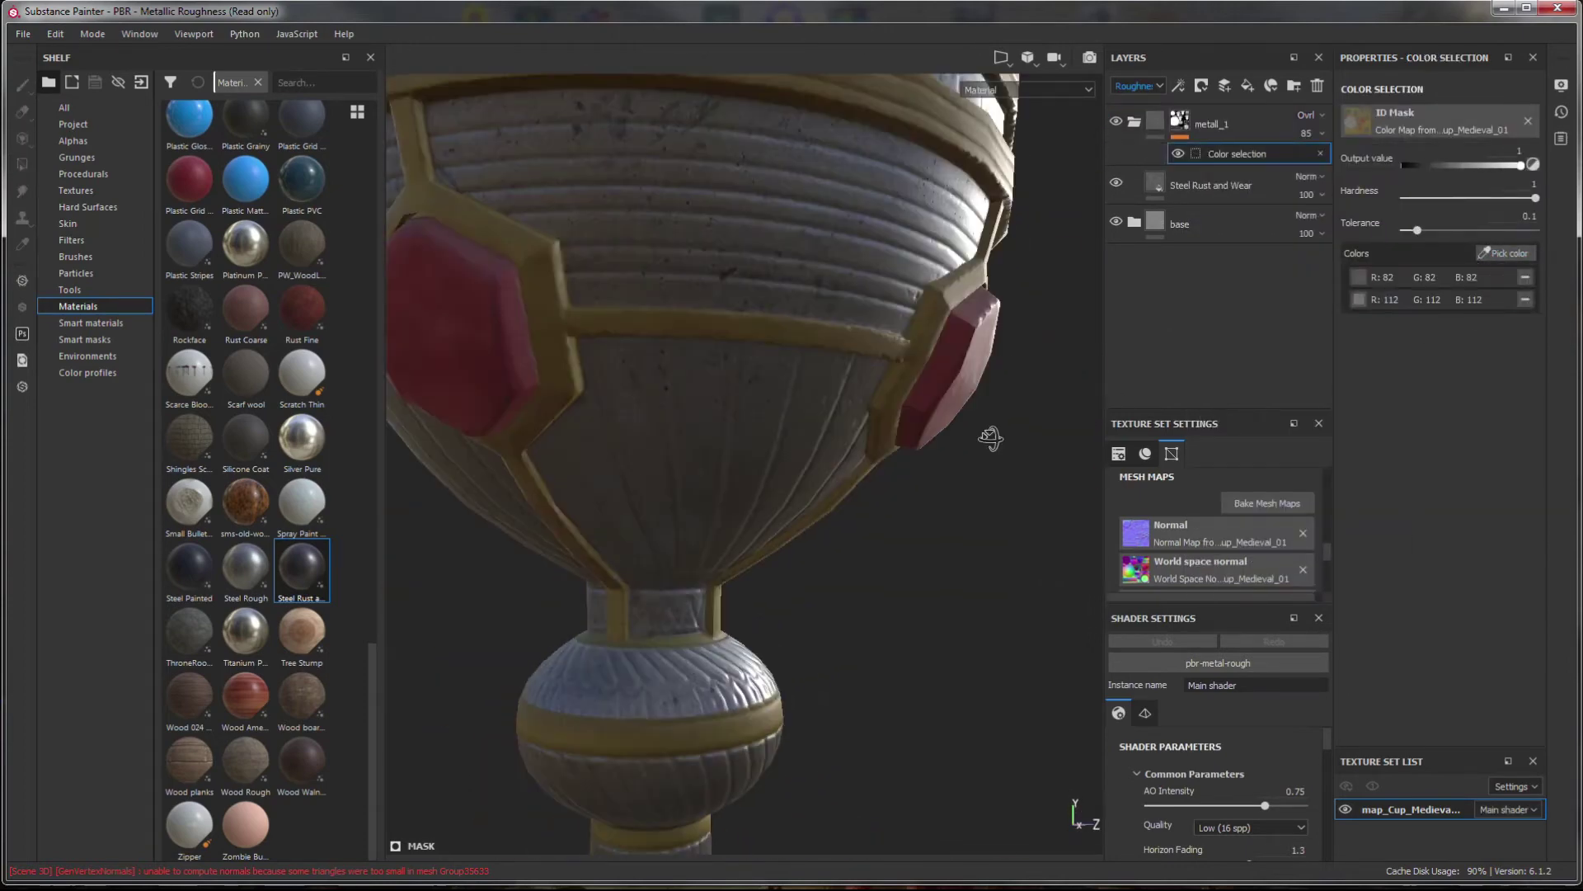
scroll(990, 438, up, 2)
drag(1417, 230, 1428, 231)
click(1505, 253)
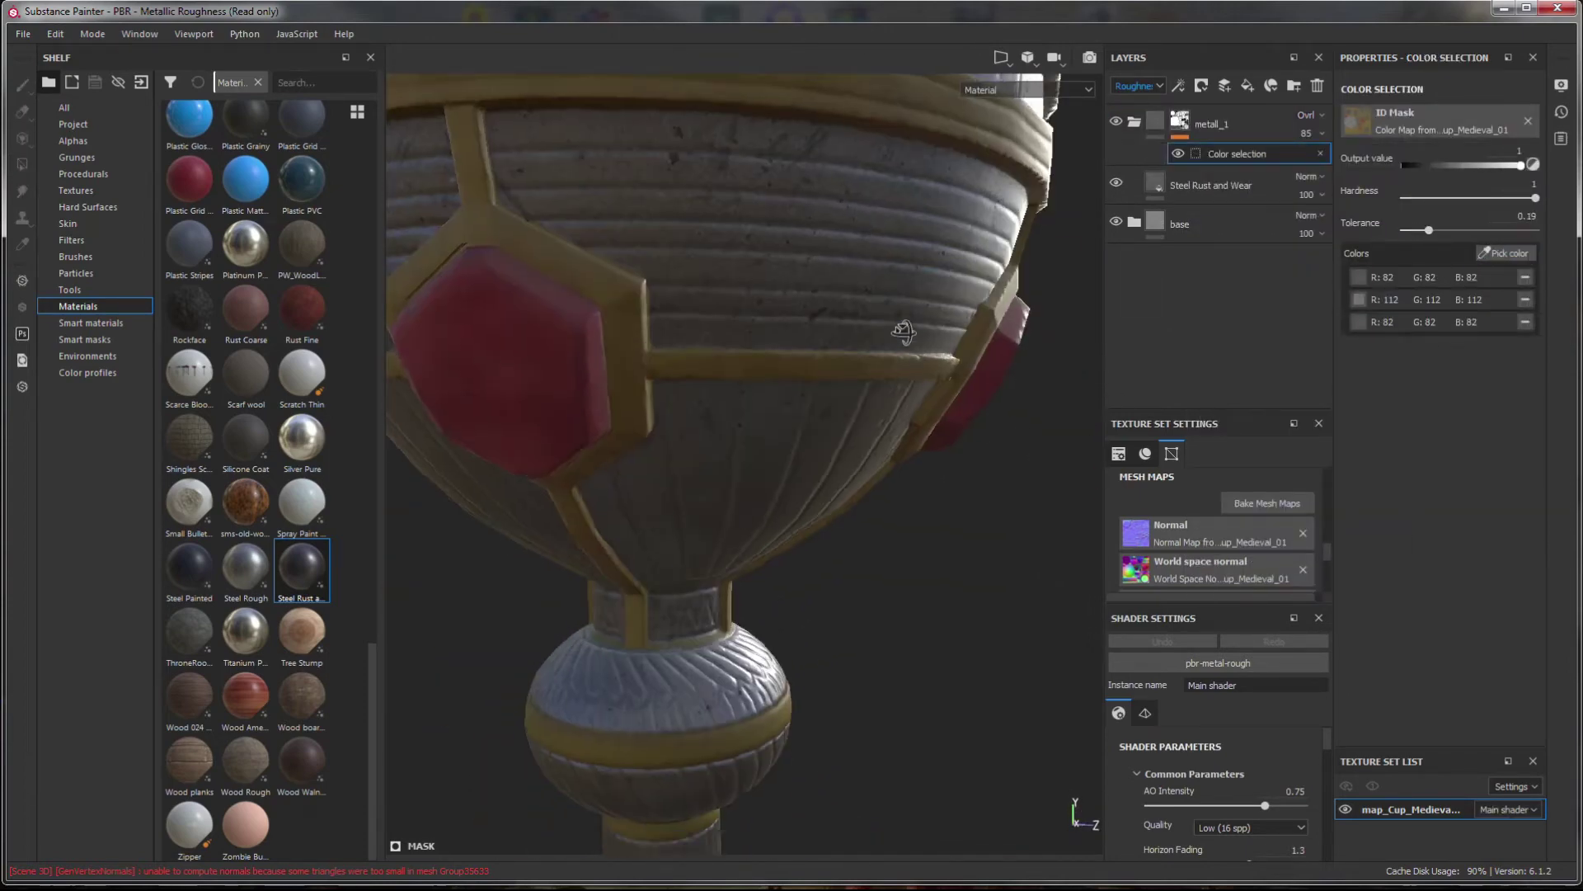
scroll(912, 336, down, 3)
mouse_move(913, 336)
alt+mouse_down()
mouse_move(724, 509)
mouse_move(845, 364)
alt+mouse_up()
click(724, 510)
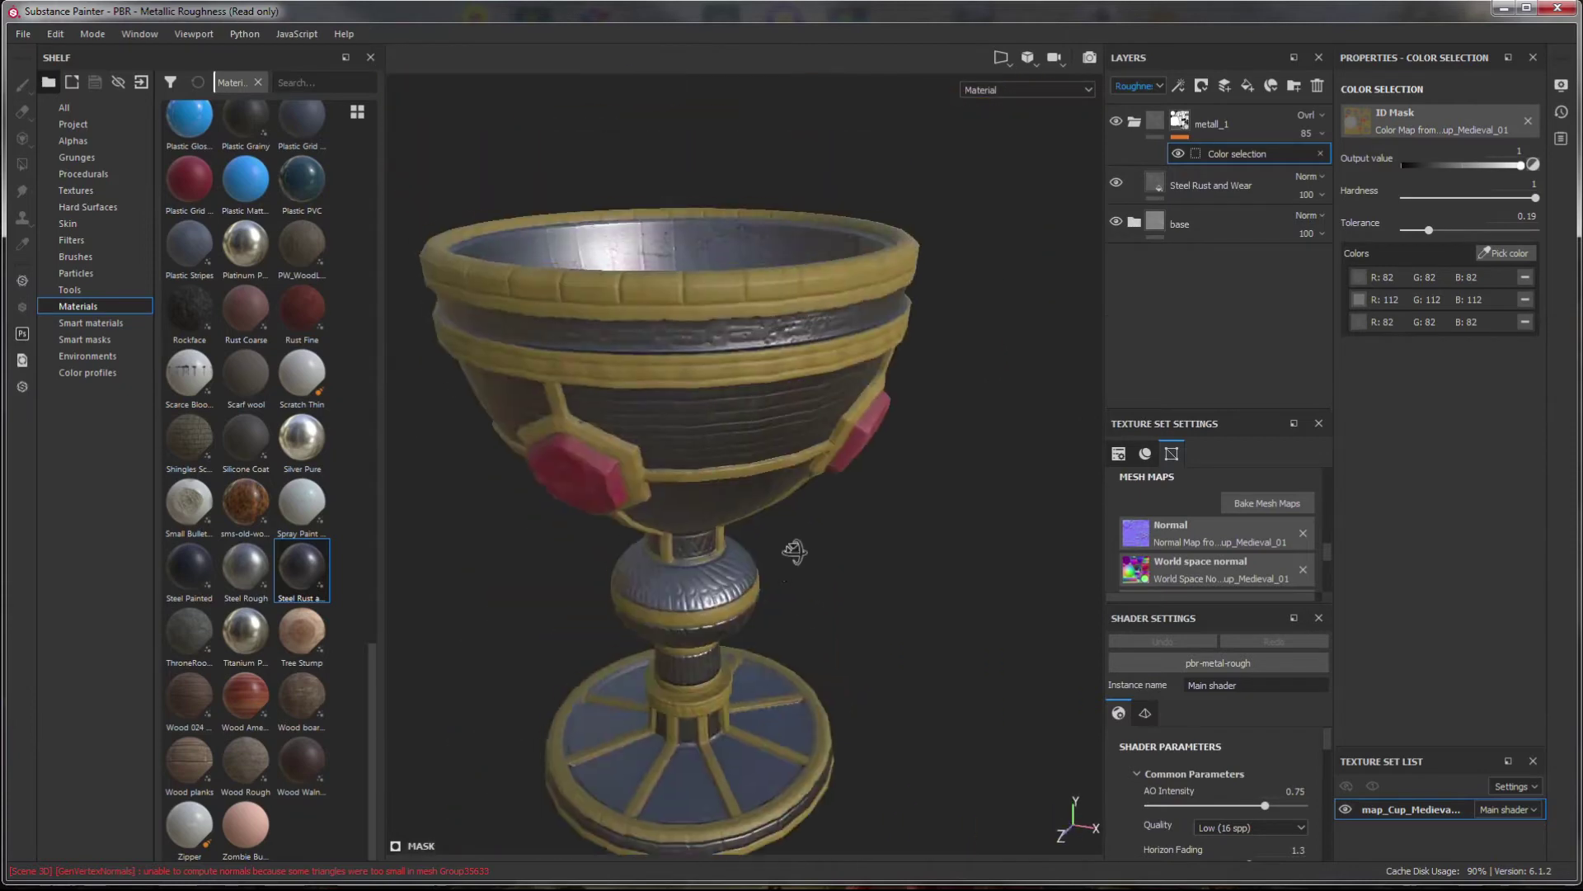
- Set up polygon filling on the metall_1 mask with the fill value switched to black
click(1191, 128)
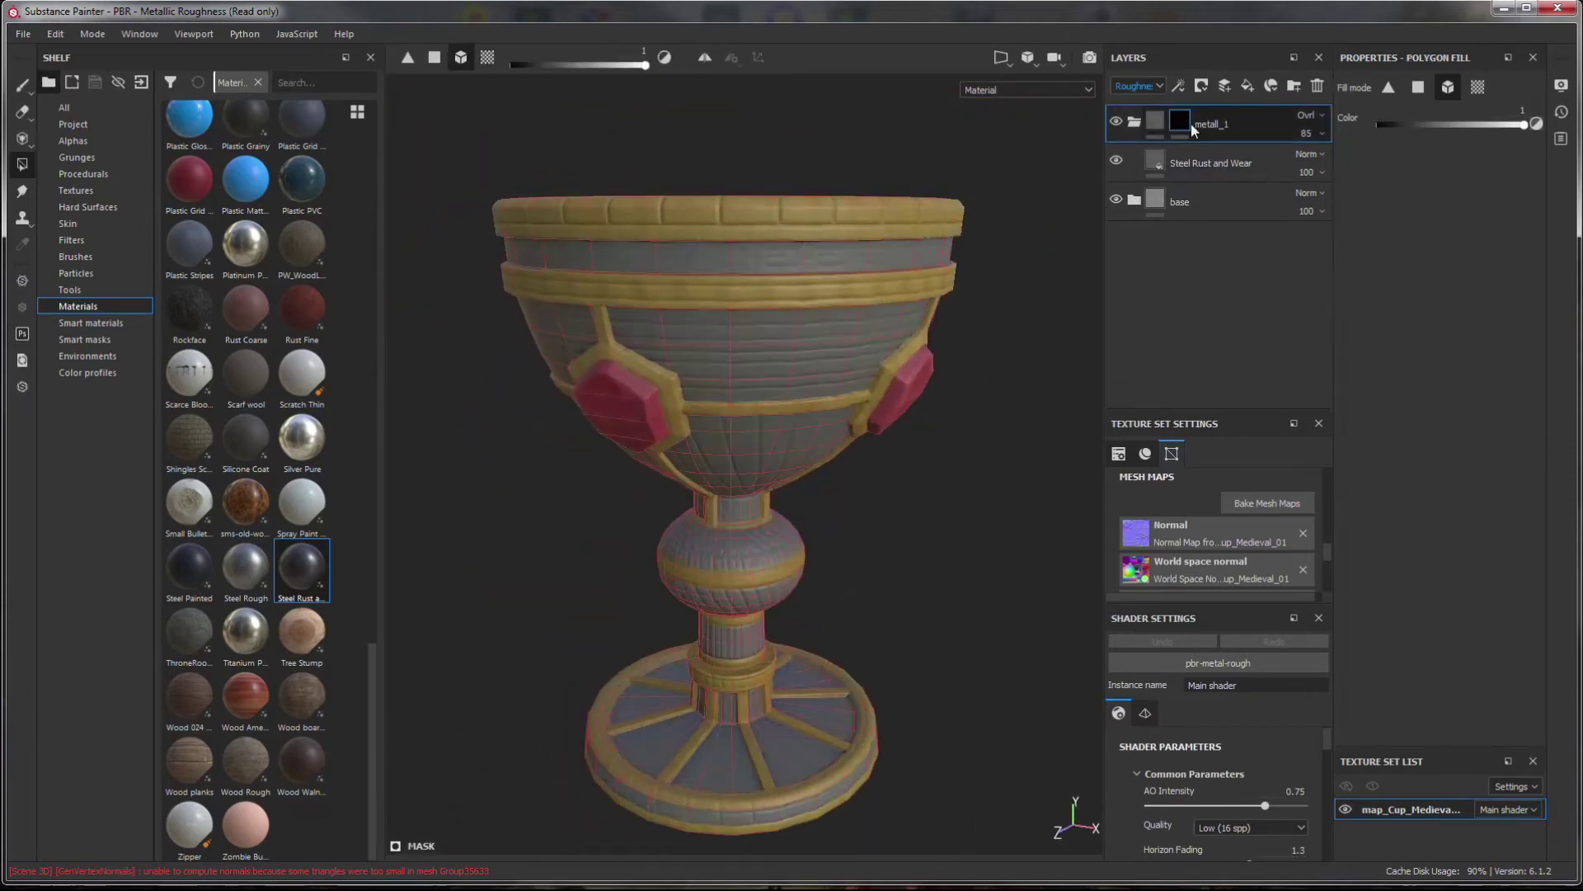
key(x)
scroll(785, 485, up, 3)
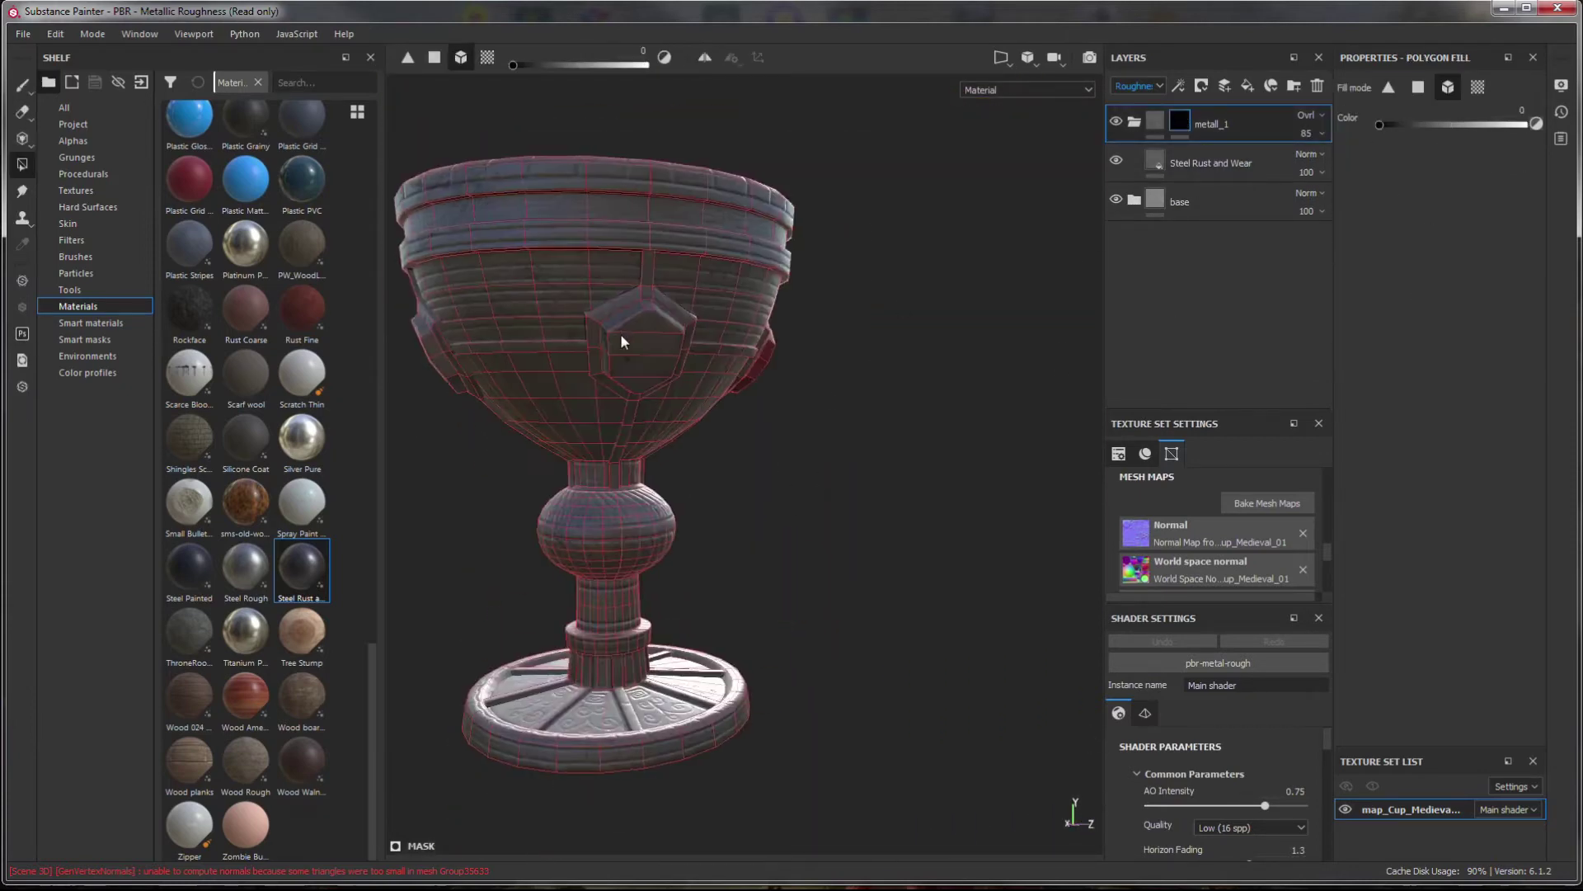
mouse_move(622, 340)
alt+mouse_down()
mouse_move(816, 404)
mouse_move(683, 355)
alt+mouse_up()
click(1211, 163)
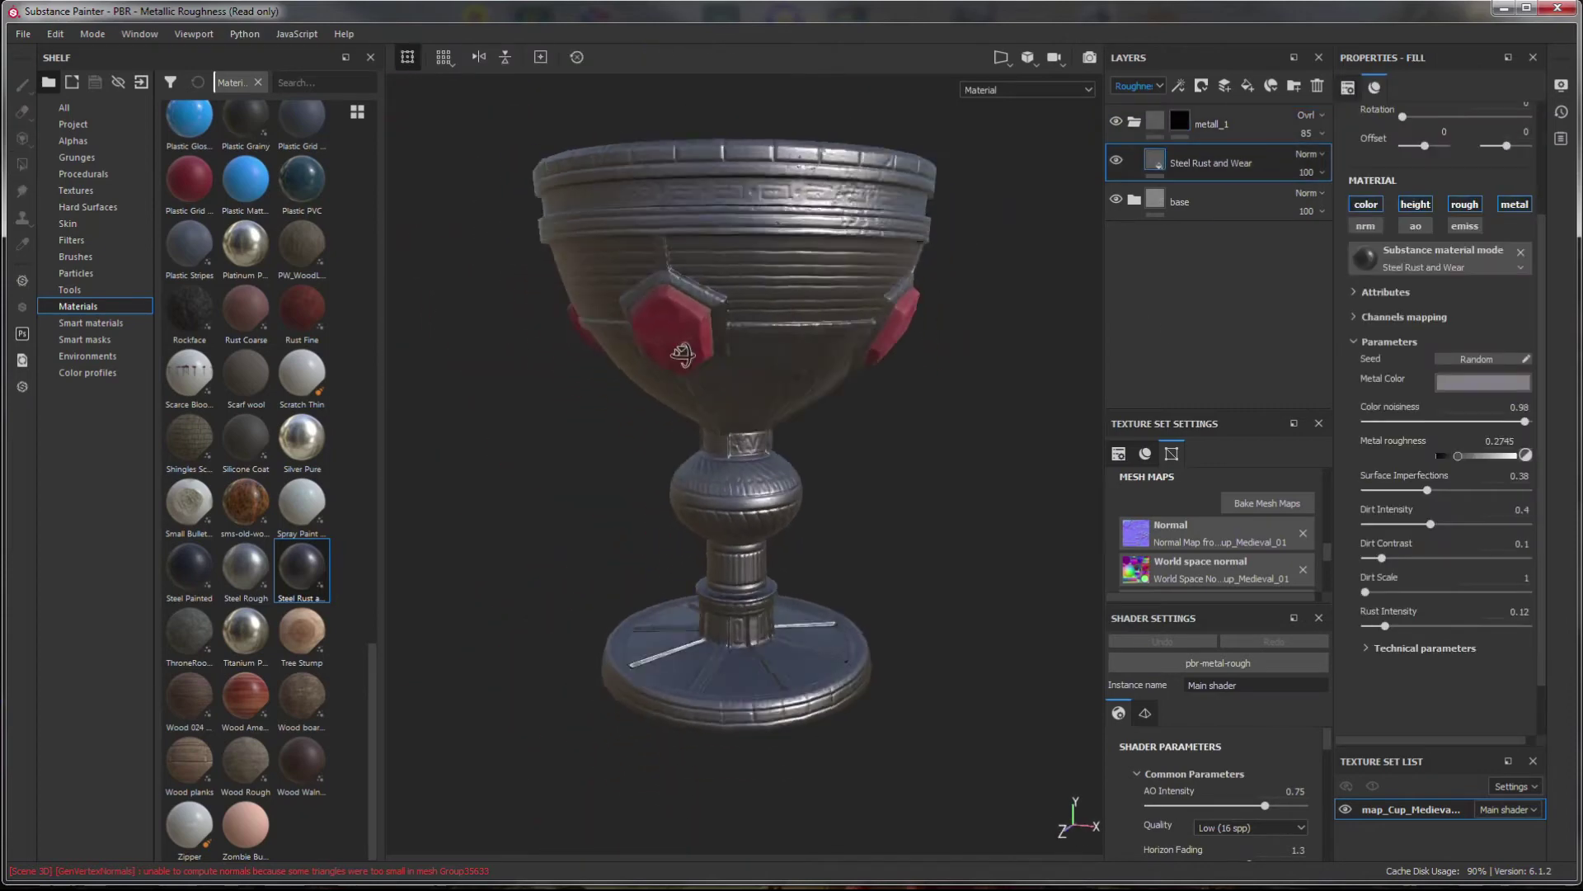
- Add a Metal Edge Wear generator to the Steel Rough layer's mask
alt+drag(874, 396, 796, 404)
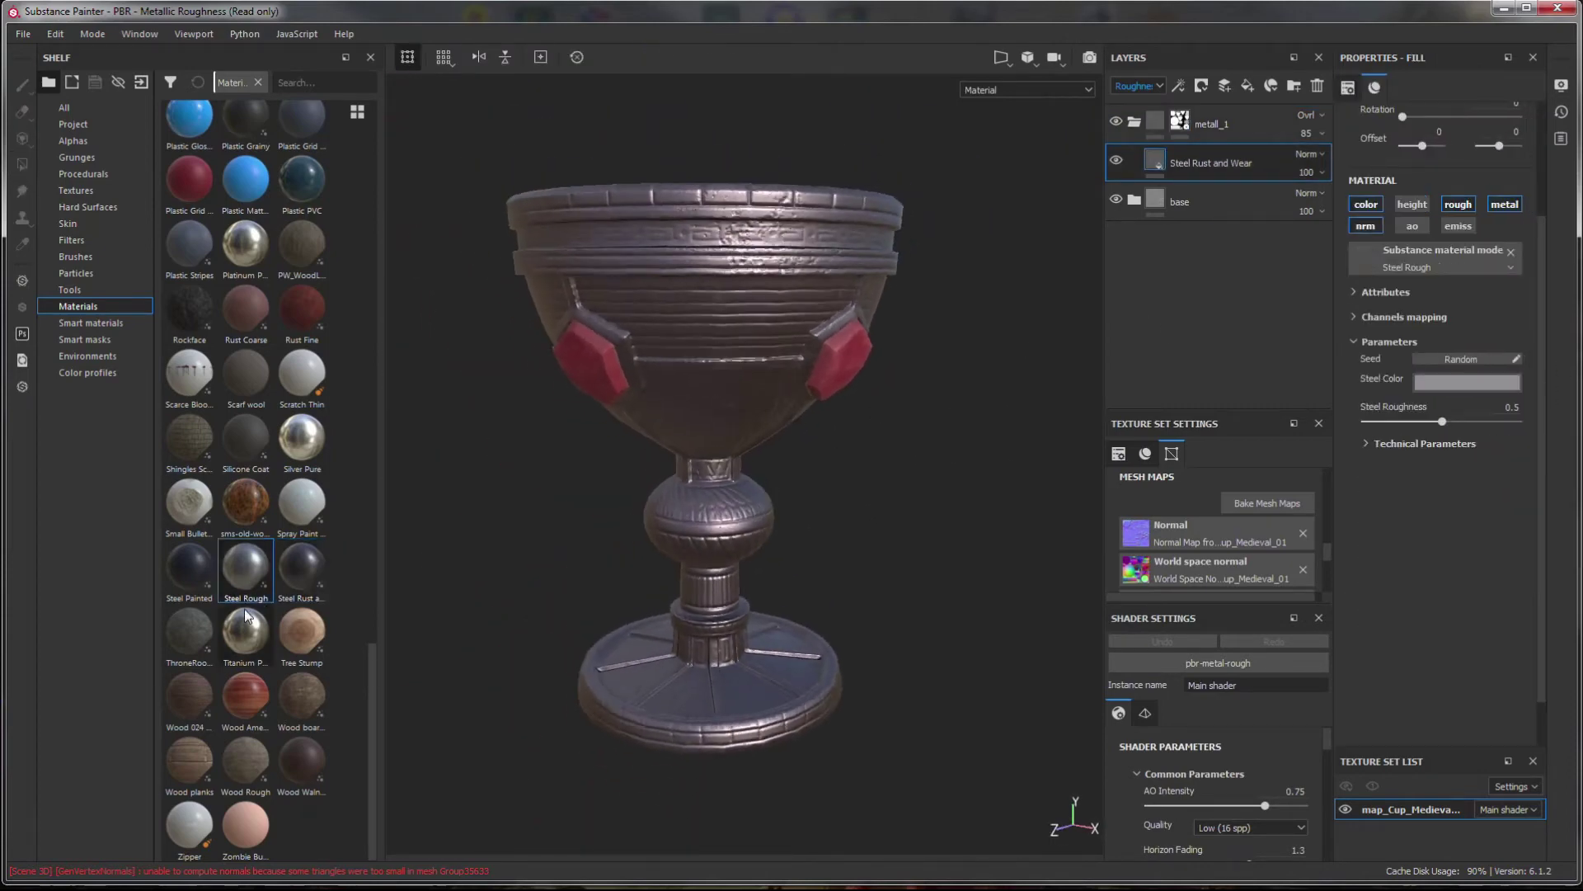
right_click(1201, 167)
click(1237, 239)
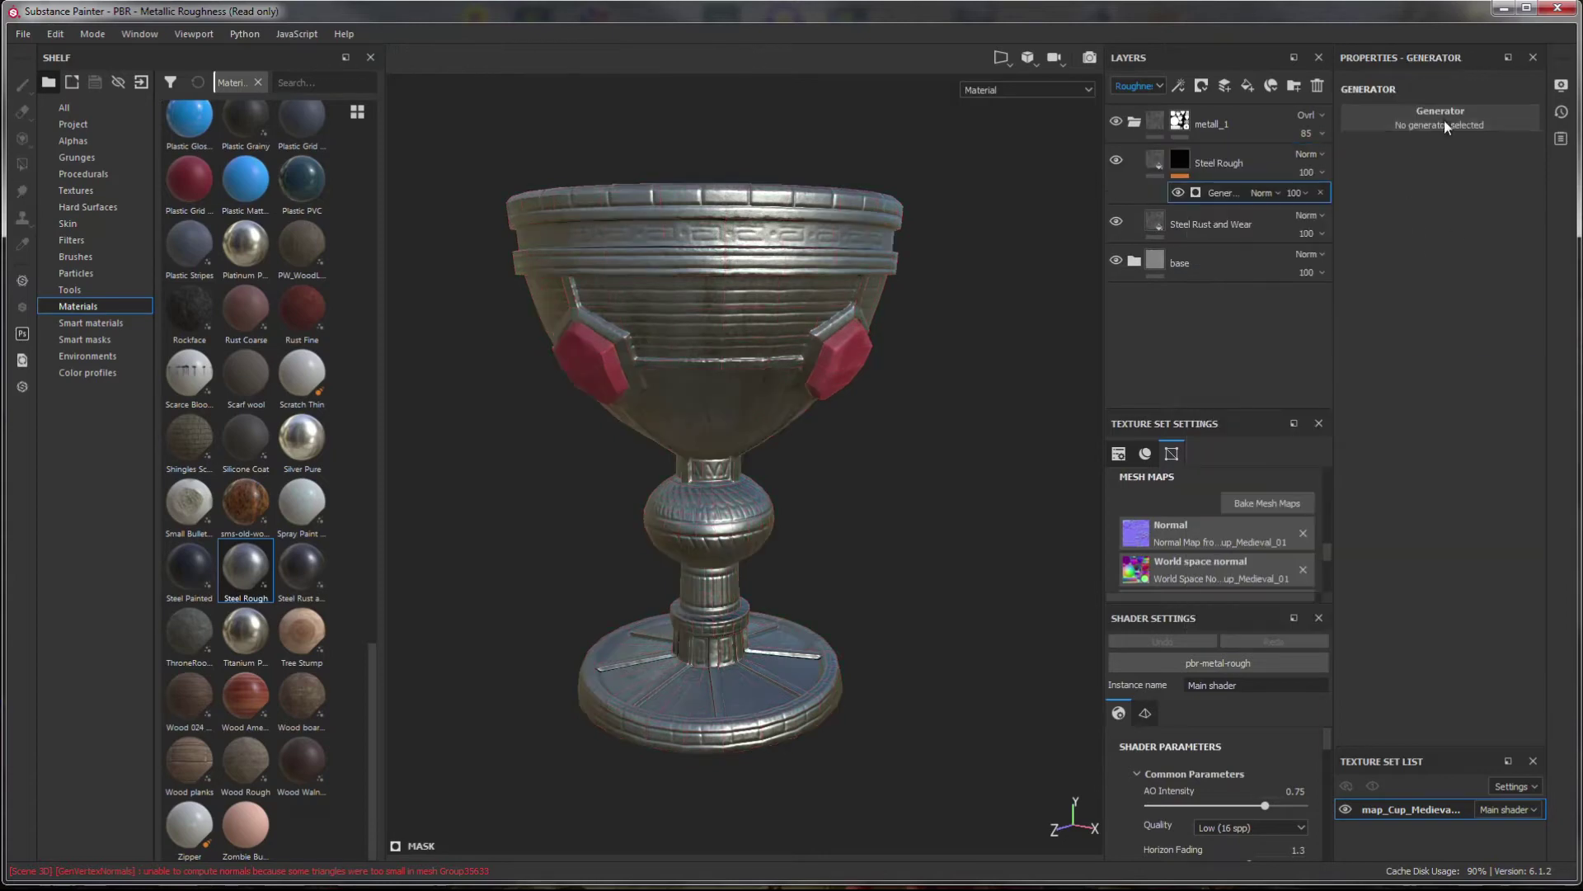
click(1443, 120)
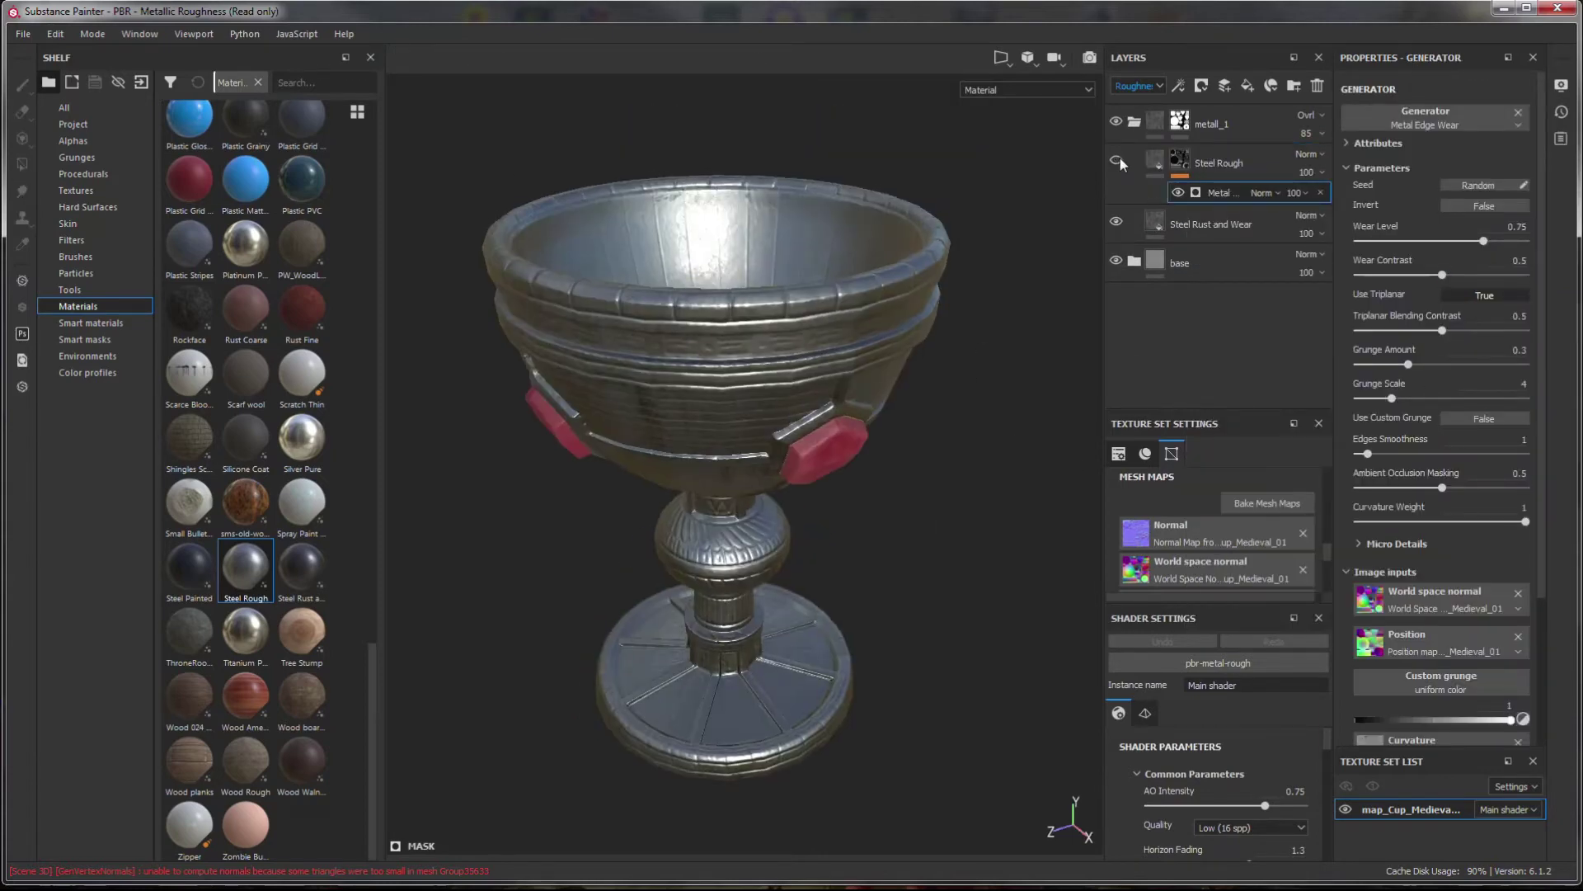
- Adjust Steel Rough's wear contrast to 0.26 and set metall_1 opacity to 90
click(1120, 161)
click(1466, 377)
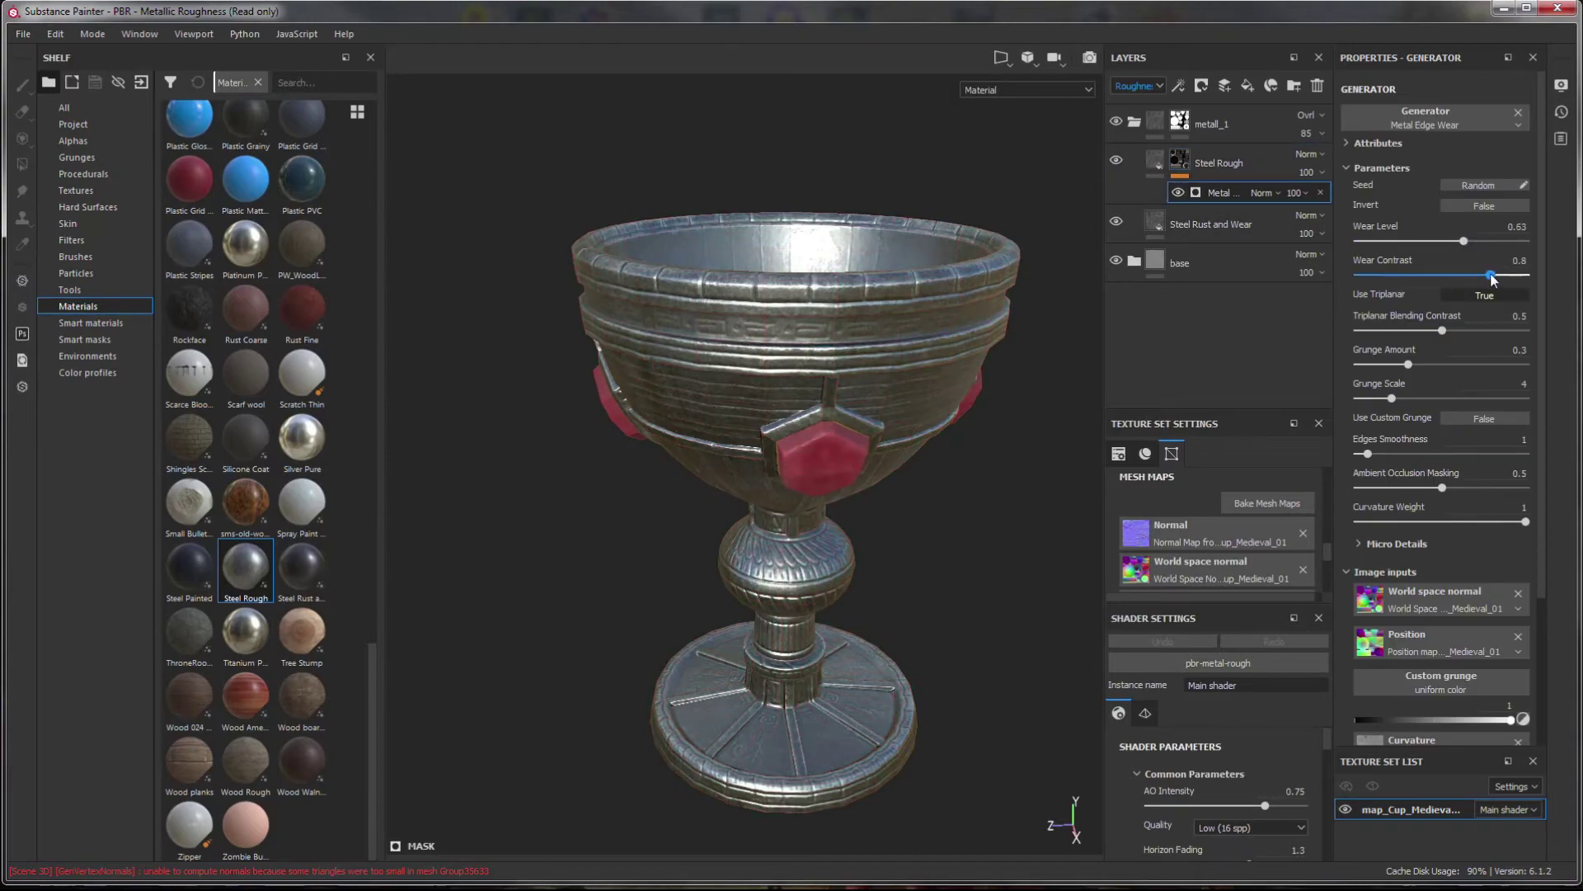
drag(1493, 279, 1500, 274)
mouse_move(1028, 488)
alt+mouse_down()
mouse_move(790, 362)
mouse_move(989, 429)
alt+mouse_up()
drag(1499, 274, 1402, 294)
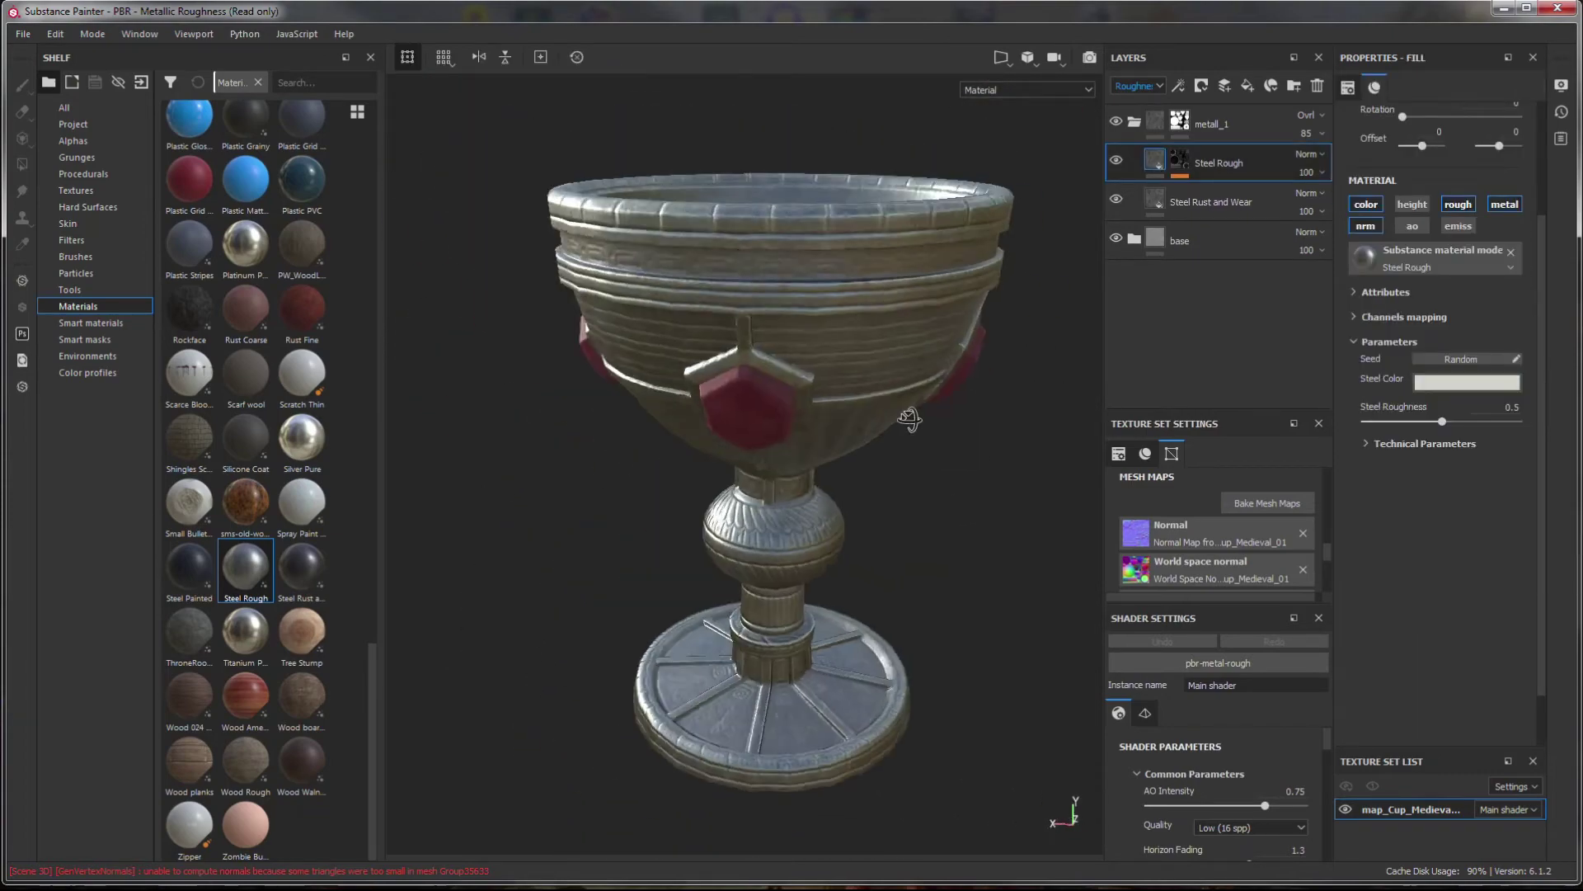
drag(1369, 165, 1361, 165)
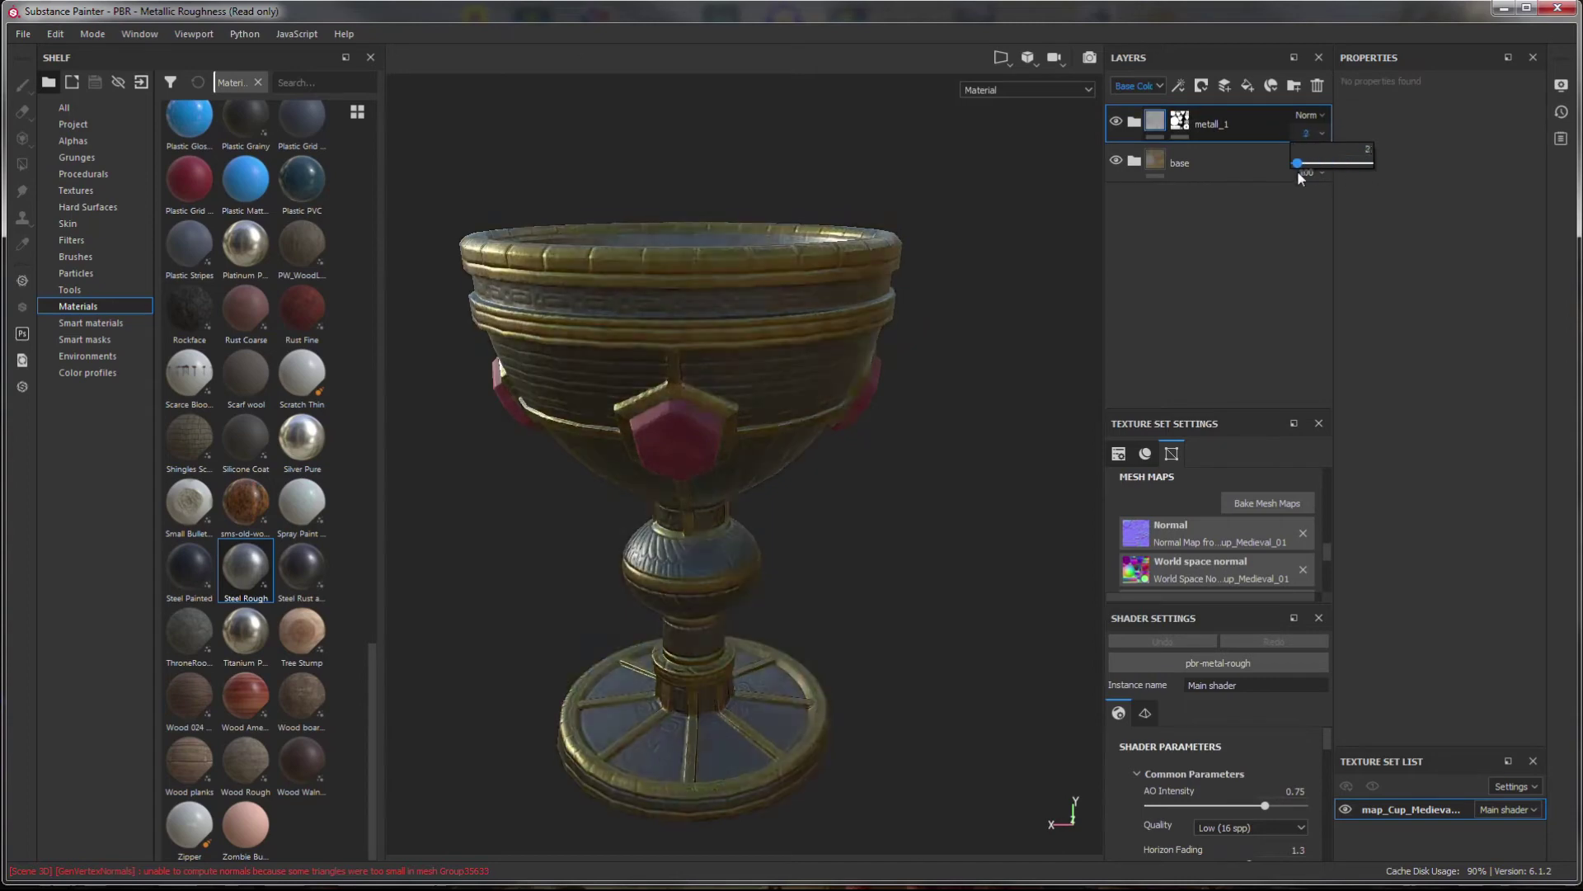
- Drop the Bronze Armor smart material onto the cup and reframe the view
click(81, 327)
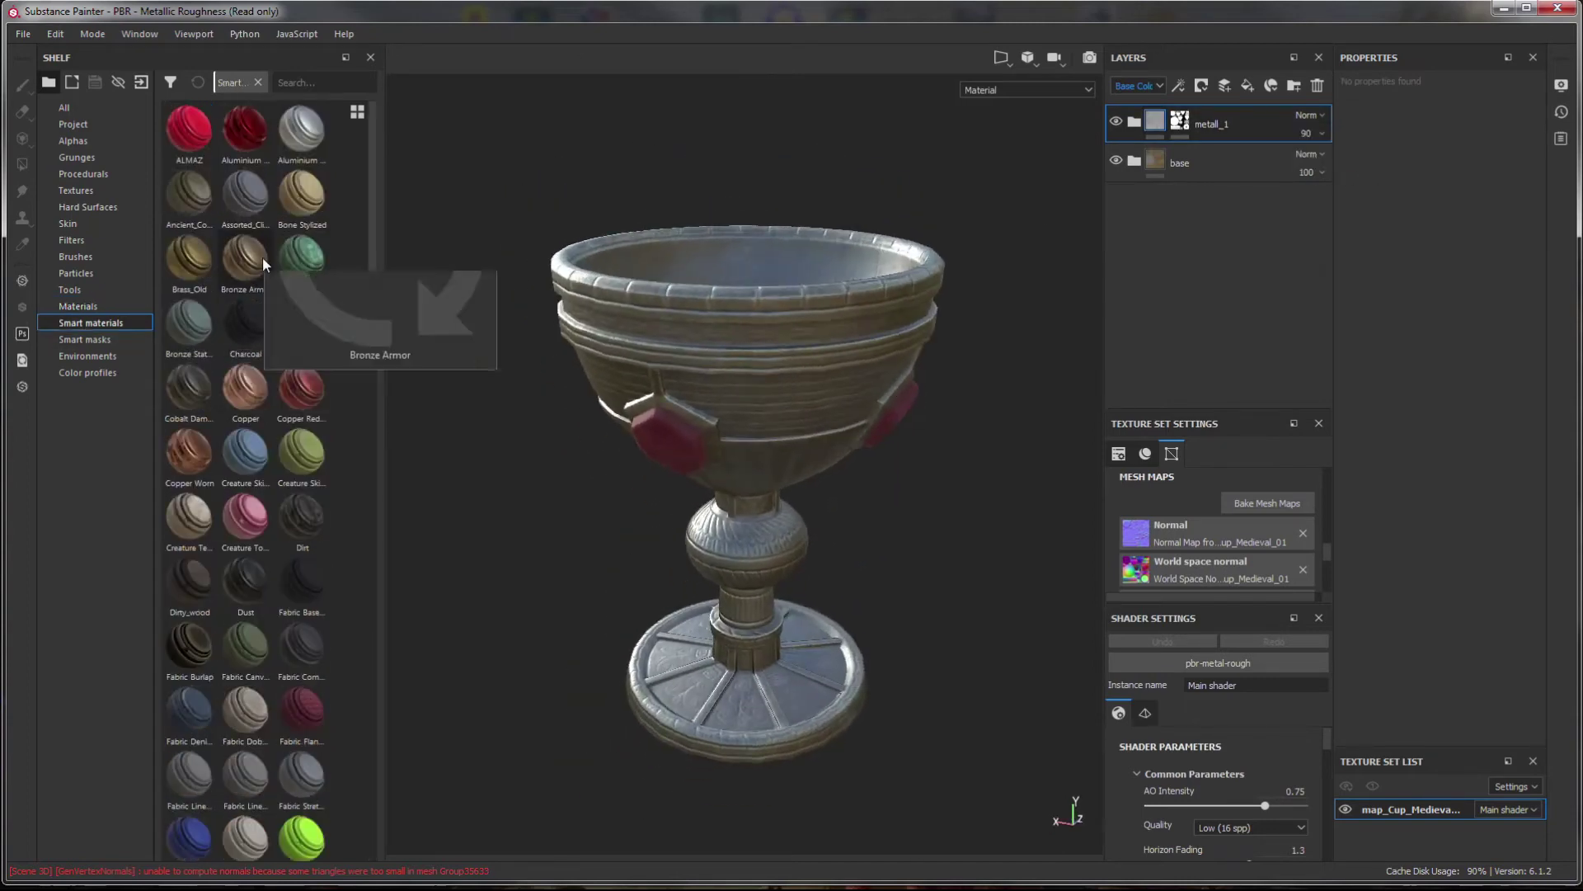
drag(239, 259, 652, 171)
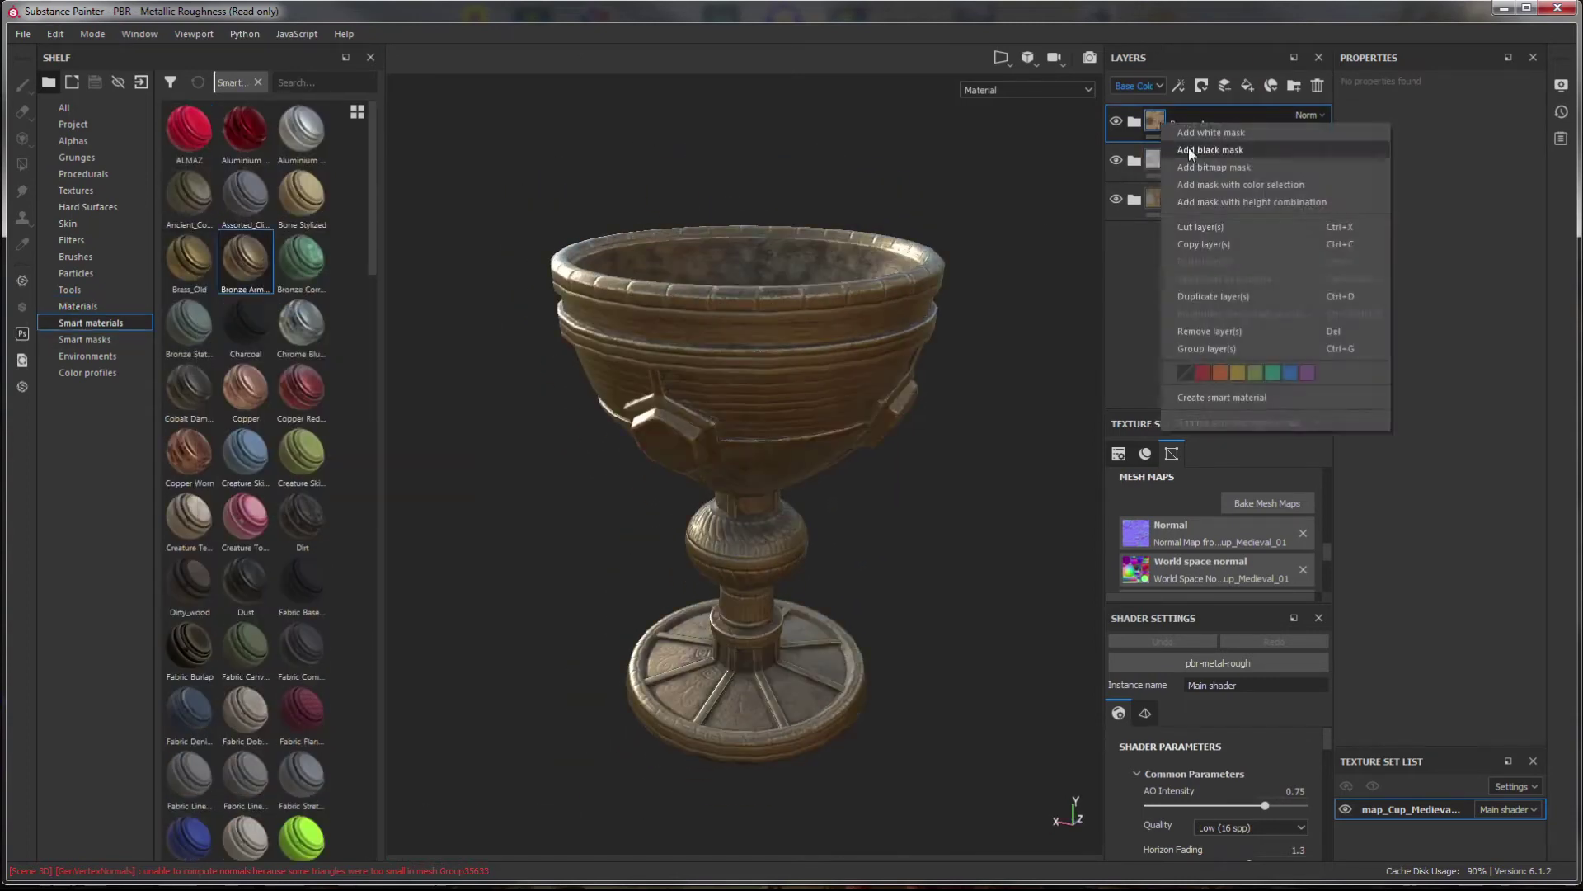
alt+drag(932, 294, 912, 368)
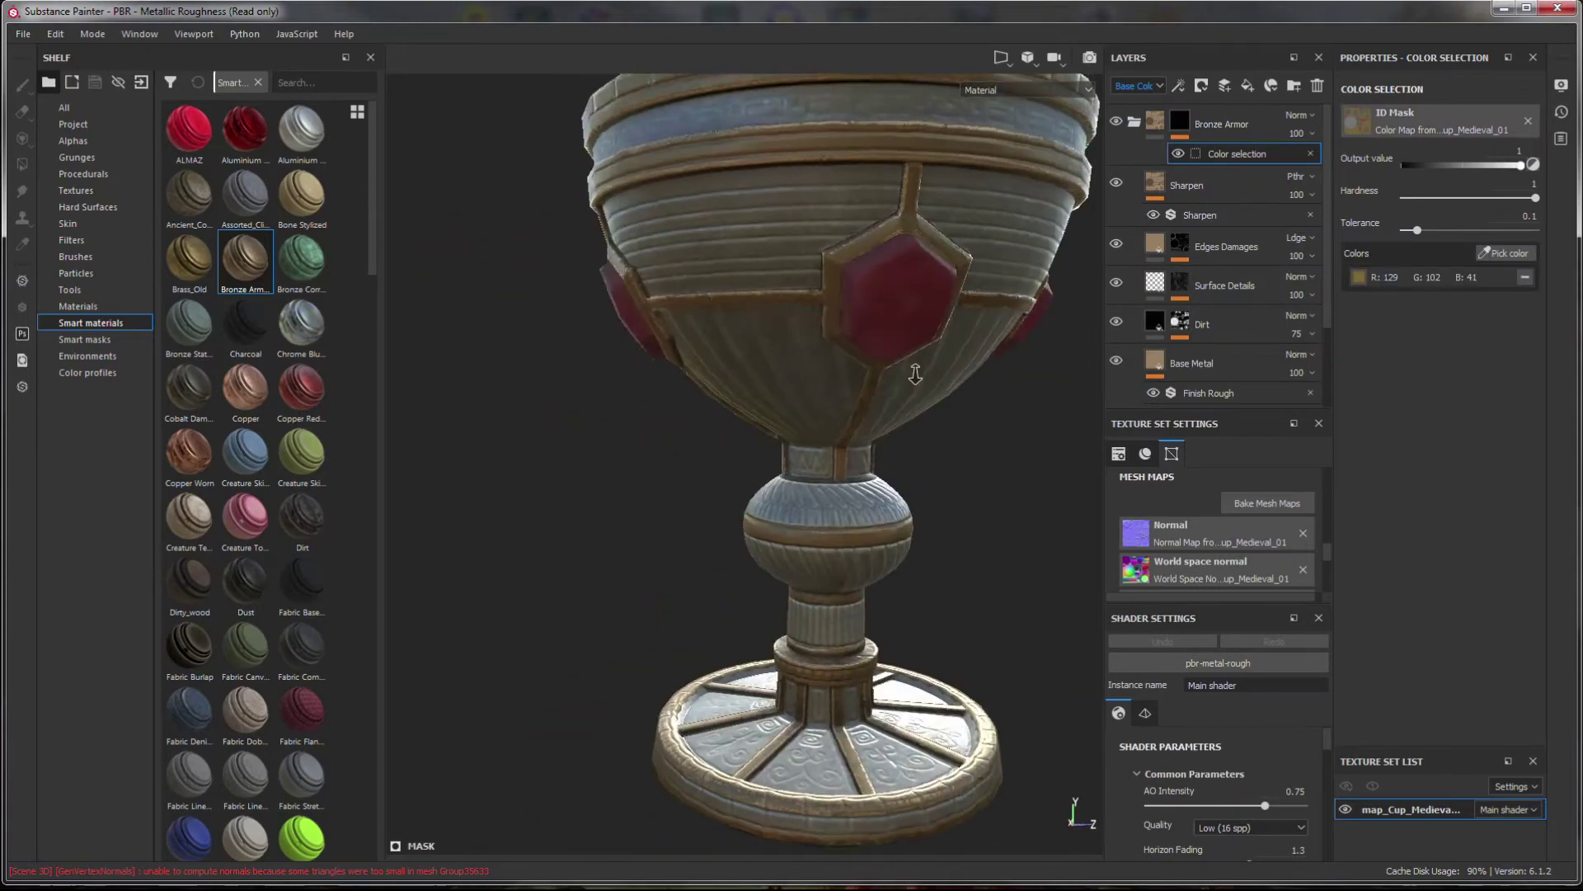
scroll(912, 368, down, 3)
scroll(778, 300, up, 3)
alt+drag(778, 300, 829, 350)
key(f)
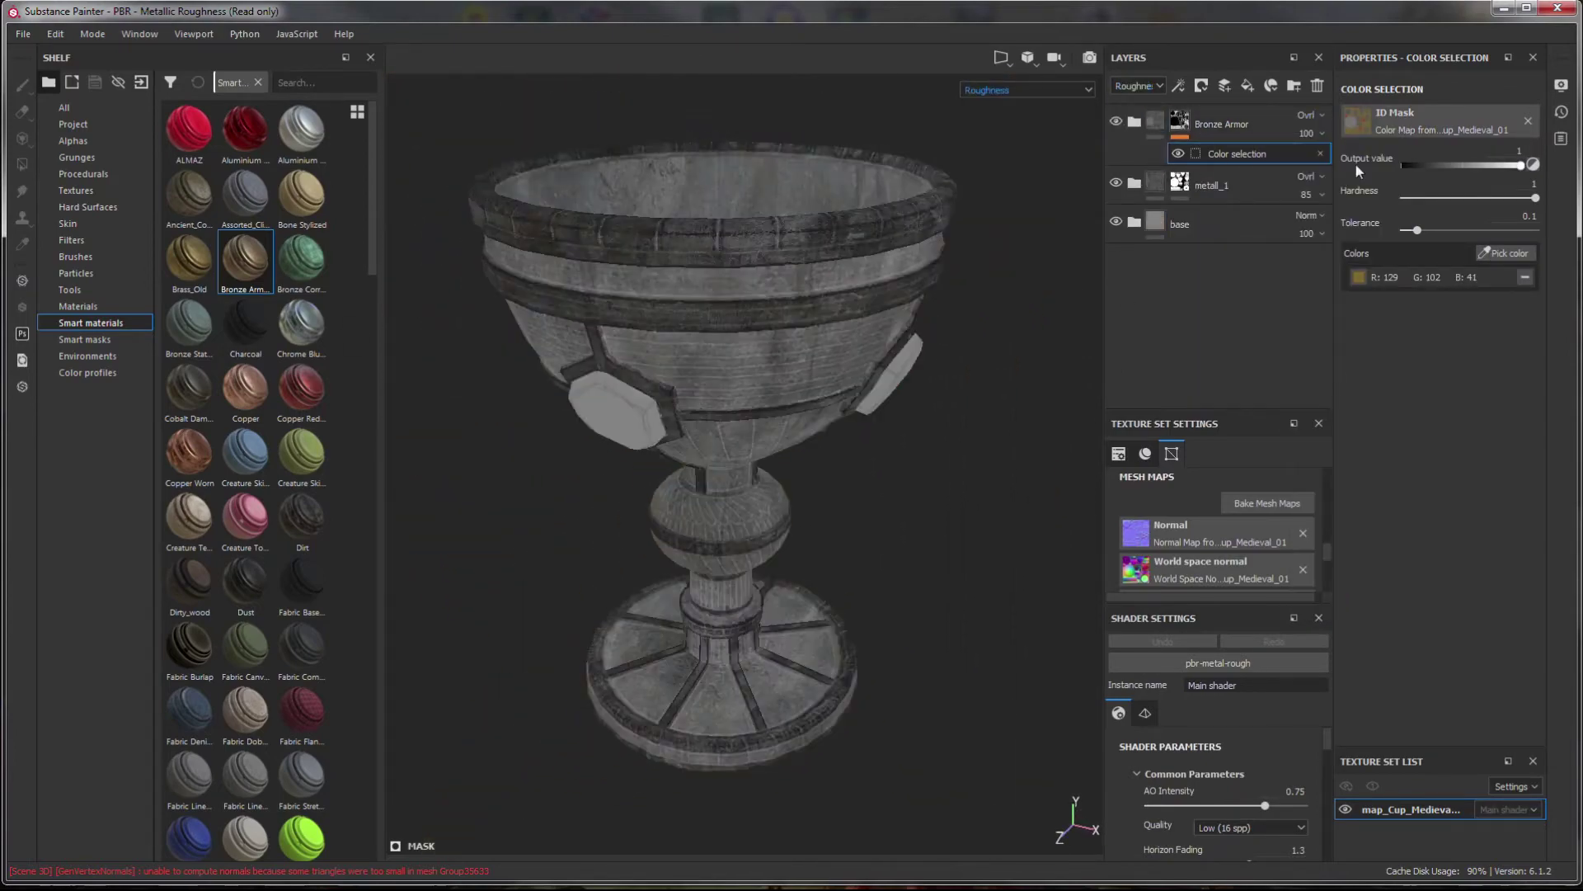
- Set bronze roughness to 48, darken the steel, Bronze Armor opacity 92, then add Marble Polished
drag(1344, 167, 1329, 170)
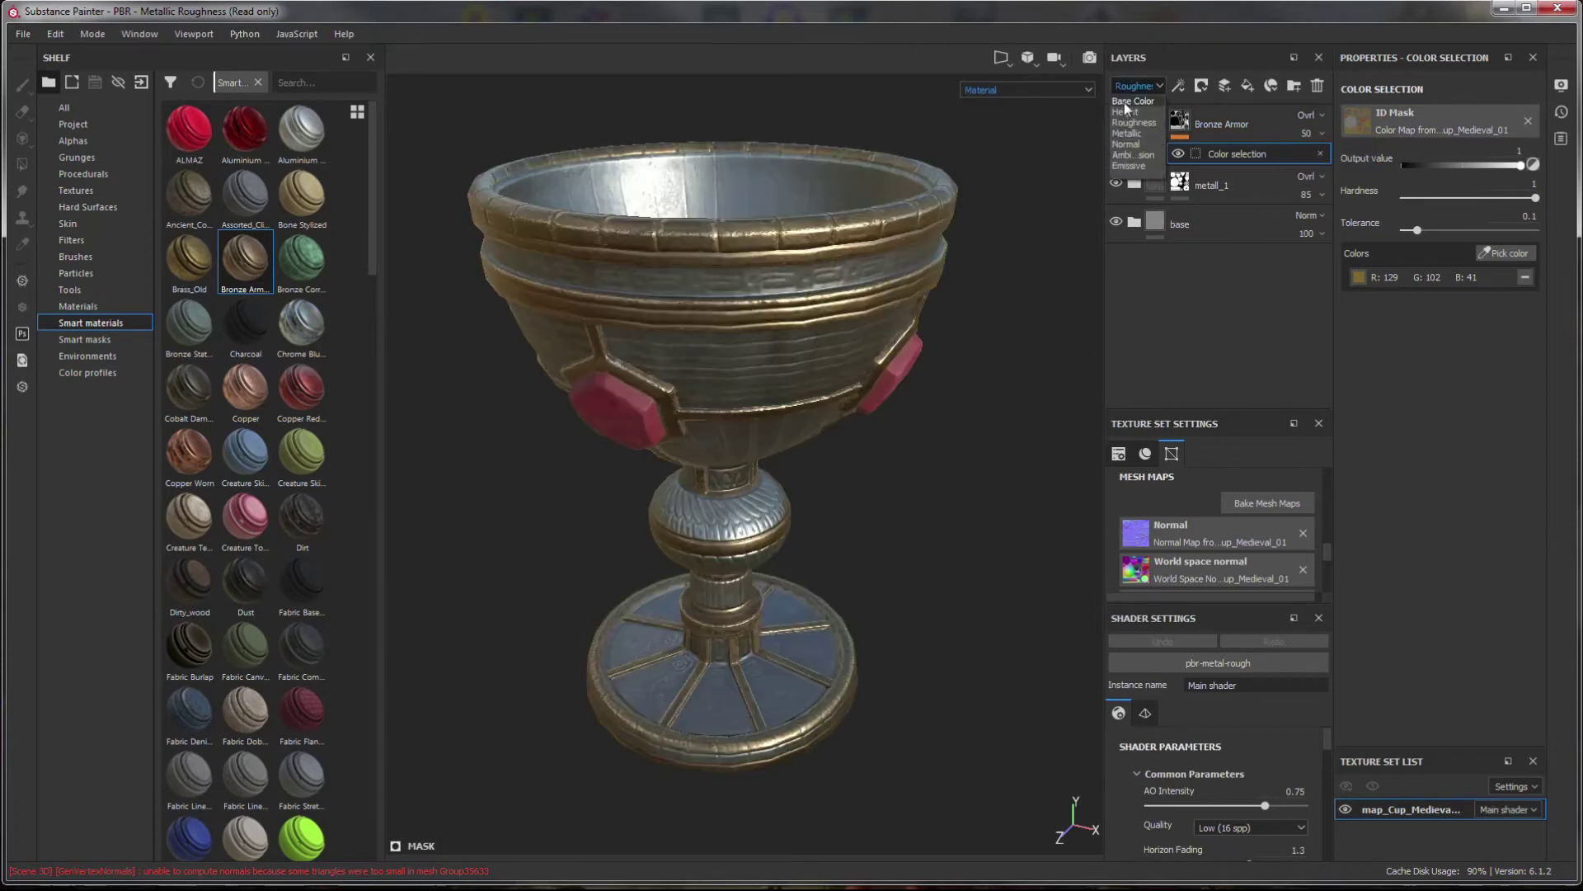
drag(1563, 471, 1569, 496)
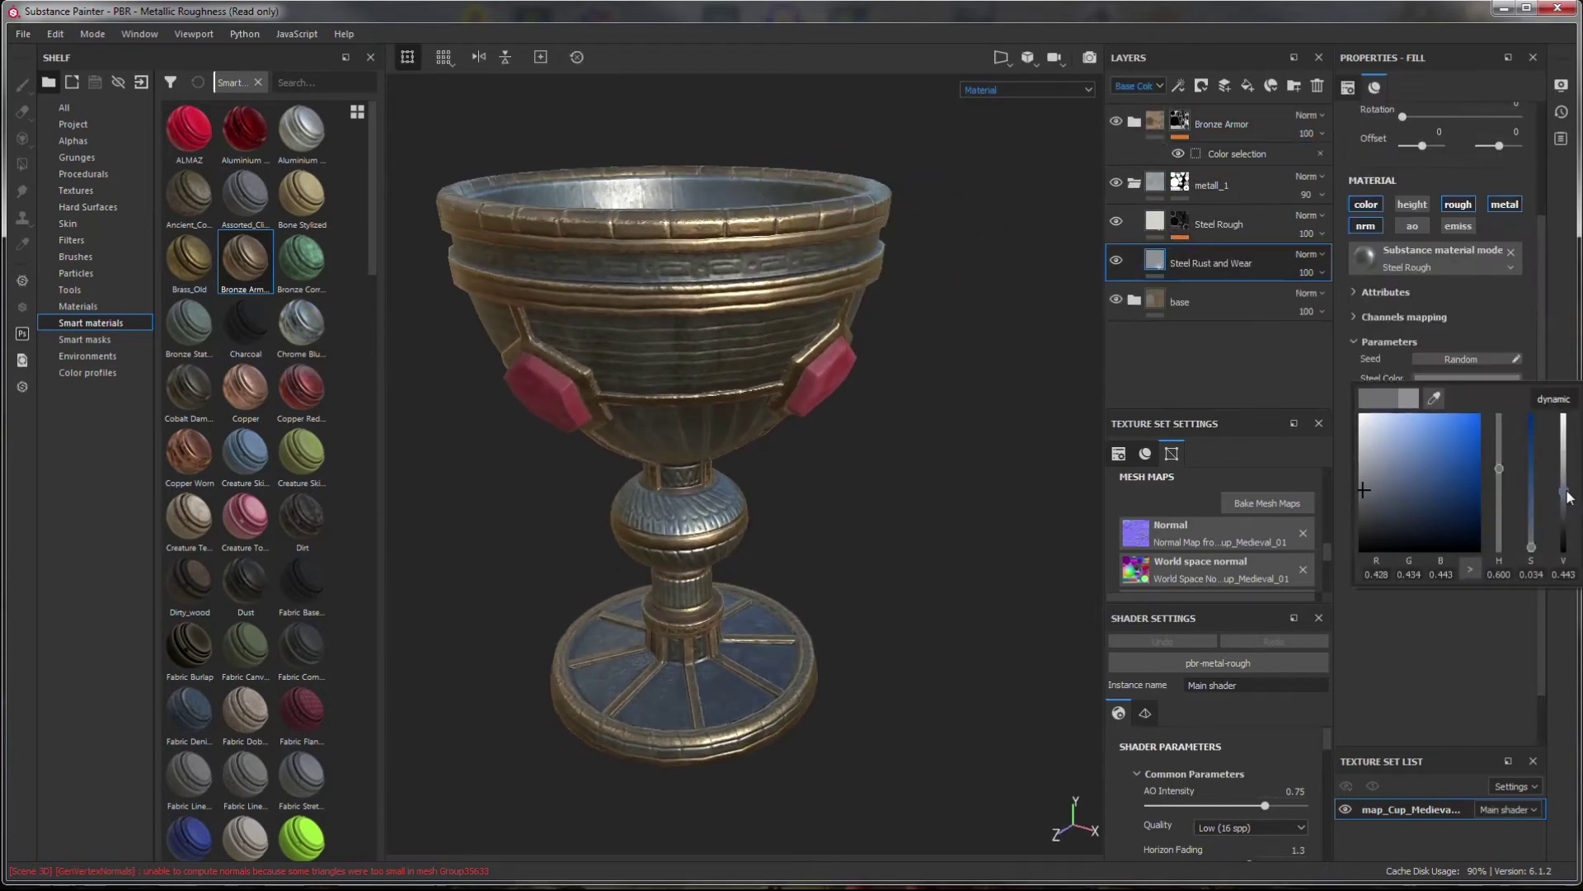
click(1157, 124)
mouse_move(1307, 133)
mouse_down()
mouse_move(1301, 170)
mouse_move(1360, 174)
mouse_up()
alt+drag(901, 364, 474, 545)
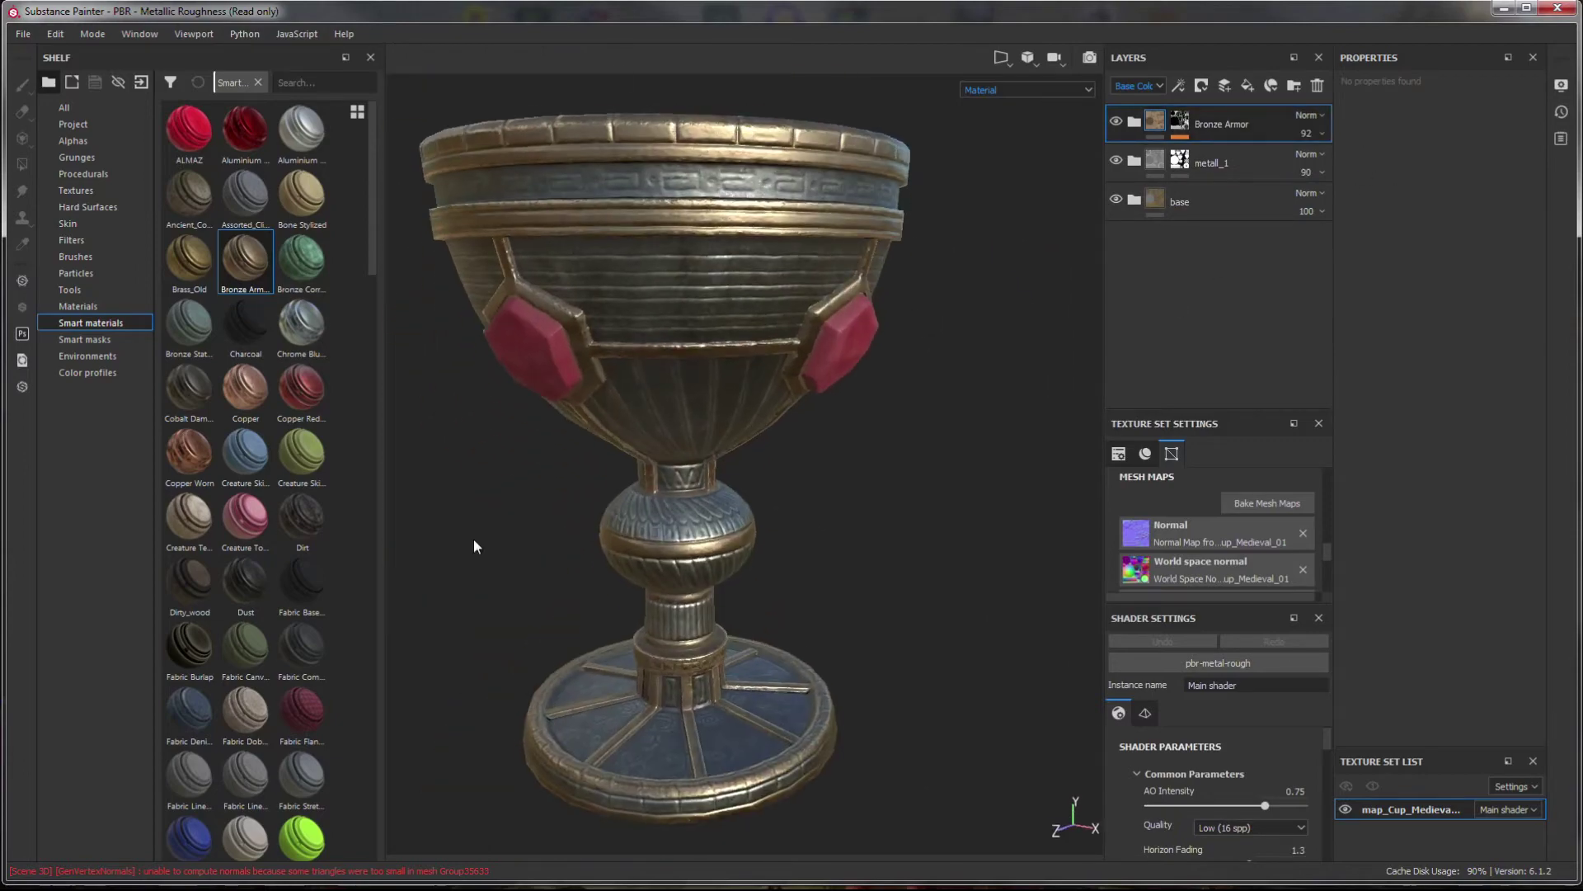
scroll(247, 536, down, 10)
drag(245, 660, 1153, 157)
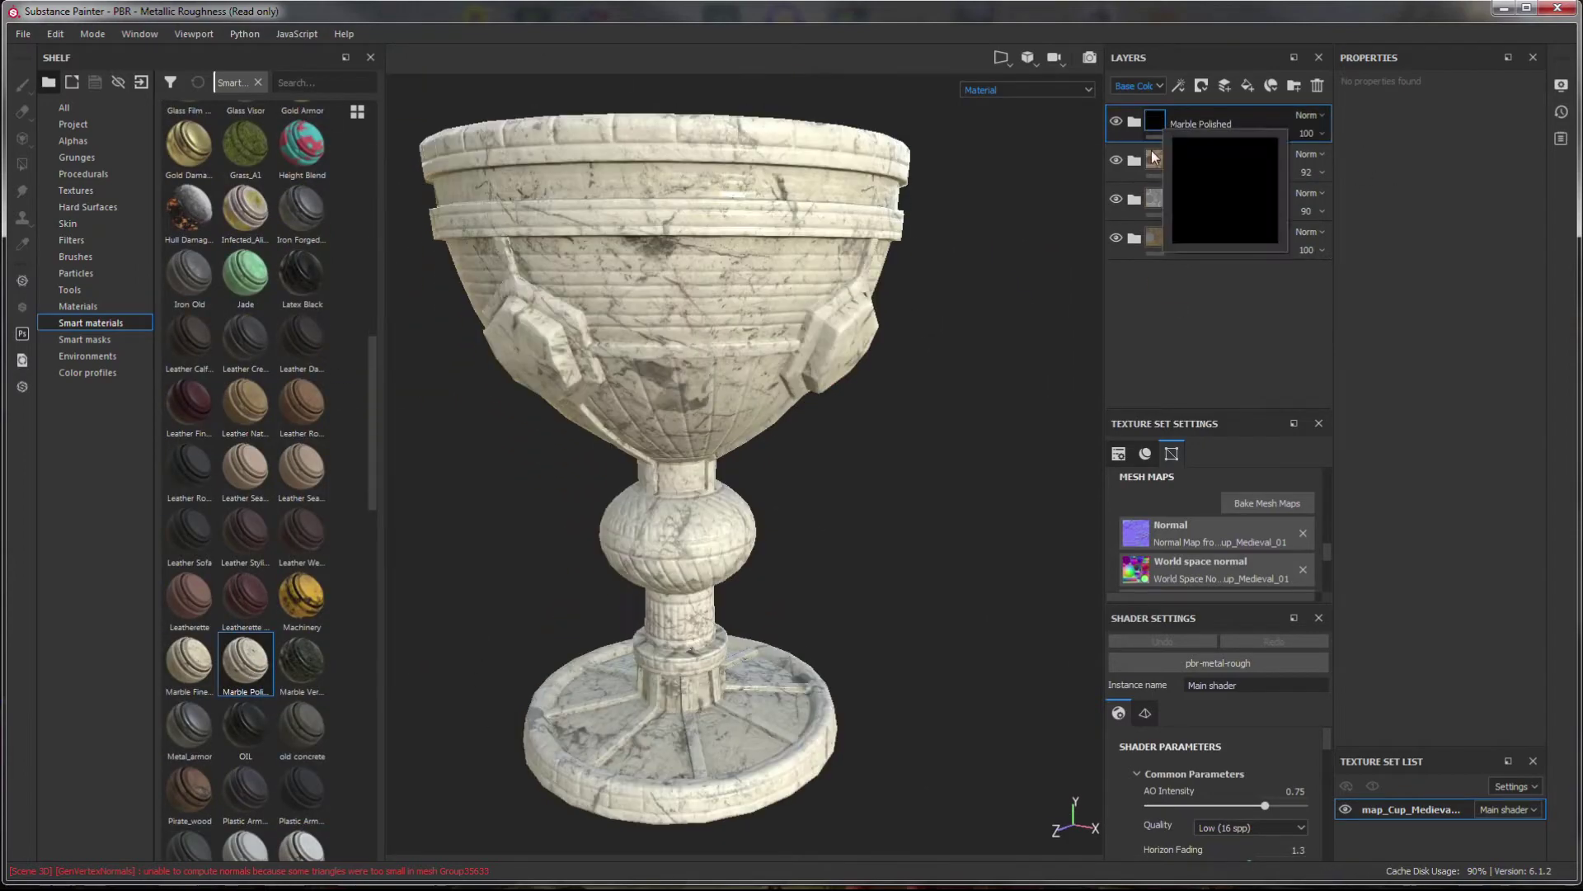
- Mask Marble Polished to show only on the gems and set it to Overlay blending
key(4)
click(829, 342)
mouse_move(770, 337)
alt+mouse_down()
mouse_move(522, 370)
mouse_move(767, 329)
mouse_move(1163, 153)
alt+mouse_up()
click(1318, 113)
click(1344, 371)
- Check the roughness channel, return to material view, and expand the Marble Polished folder
click(1026, 89)
click(994, 157)
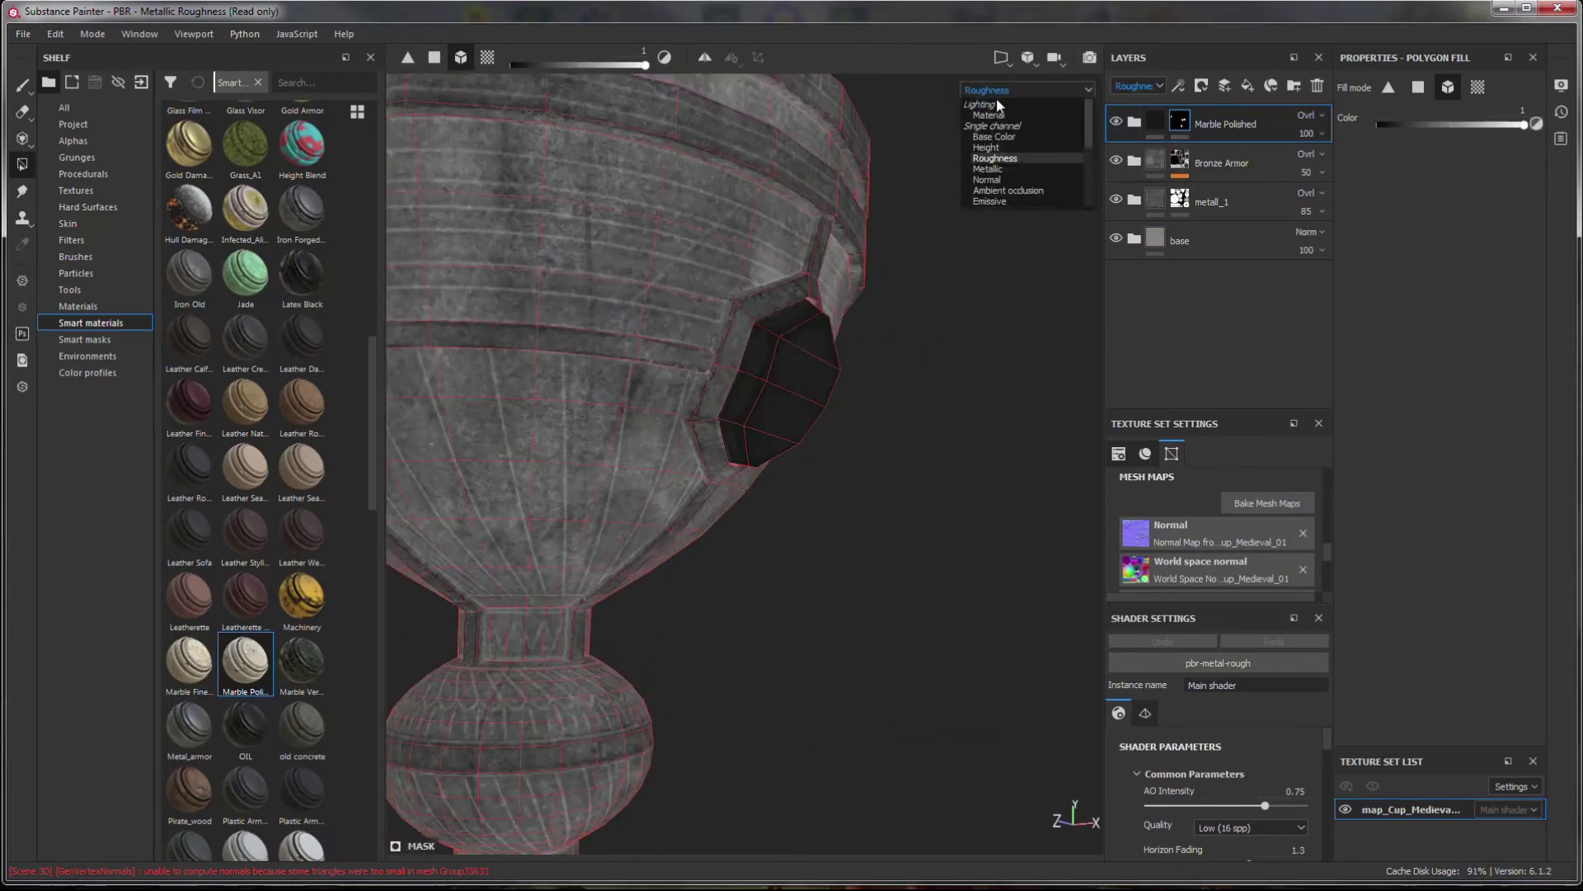
key(m)
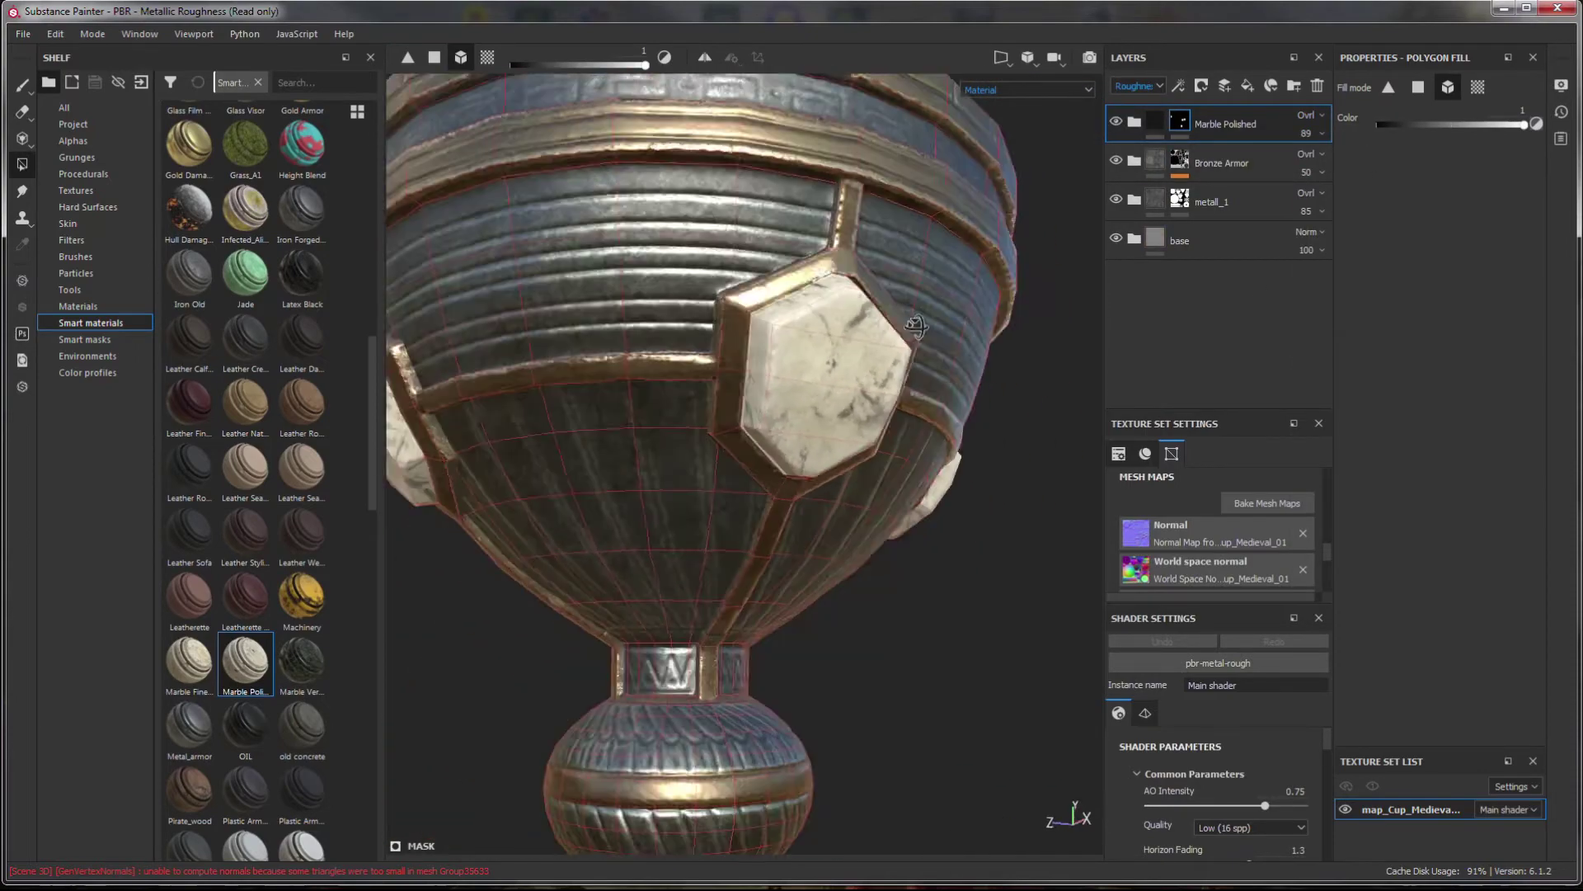
click(1137, 86)
click(1136, 124)
scroll(1153, 312, down, 3)
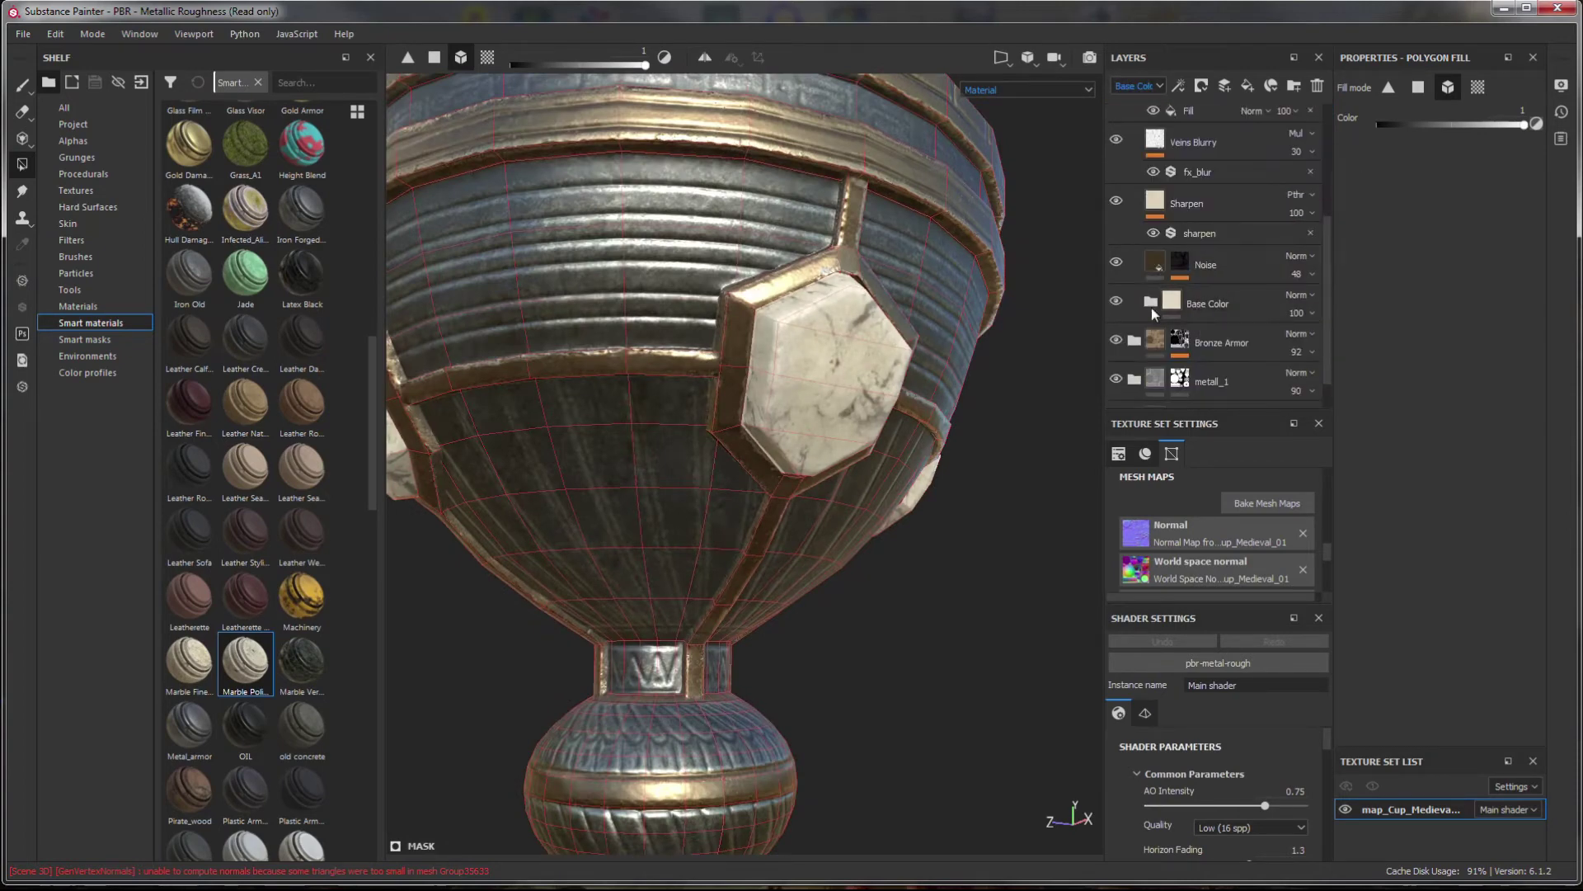
scroll(1120, 134, up, 2)
scroll(1119, 174, up, 2)
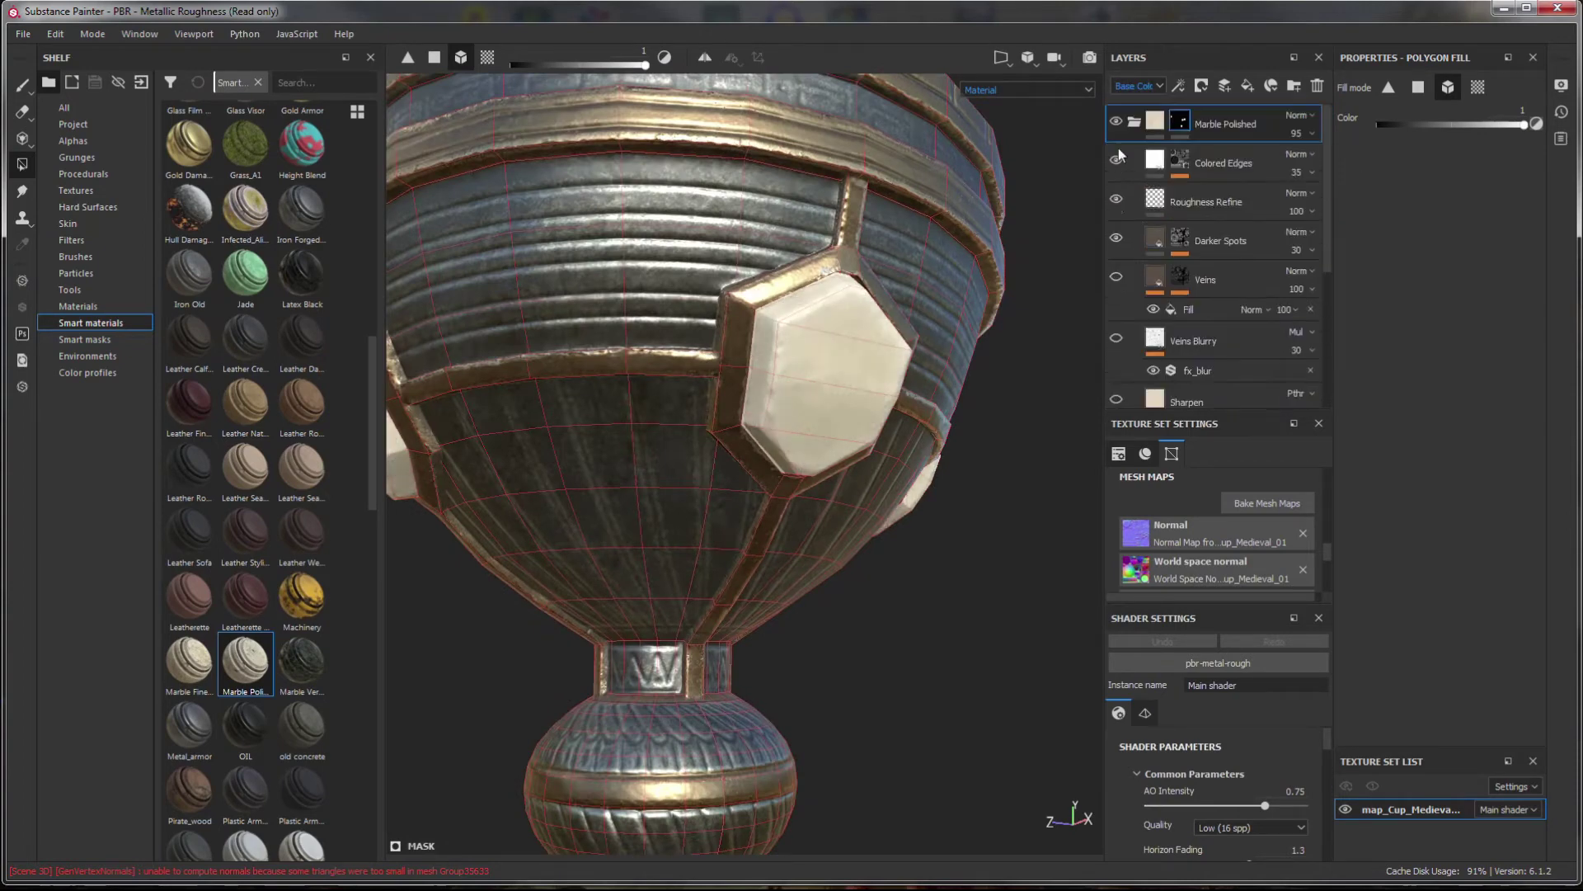
scroll(1198, 237, down, 4)
- Adjust the base colour of the marble's Color 01 fill layer
click(1151, 212)
click(1212, 291)
click(1435, 338)
drag(1500, 446, 1528, 422)
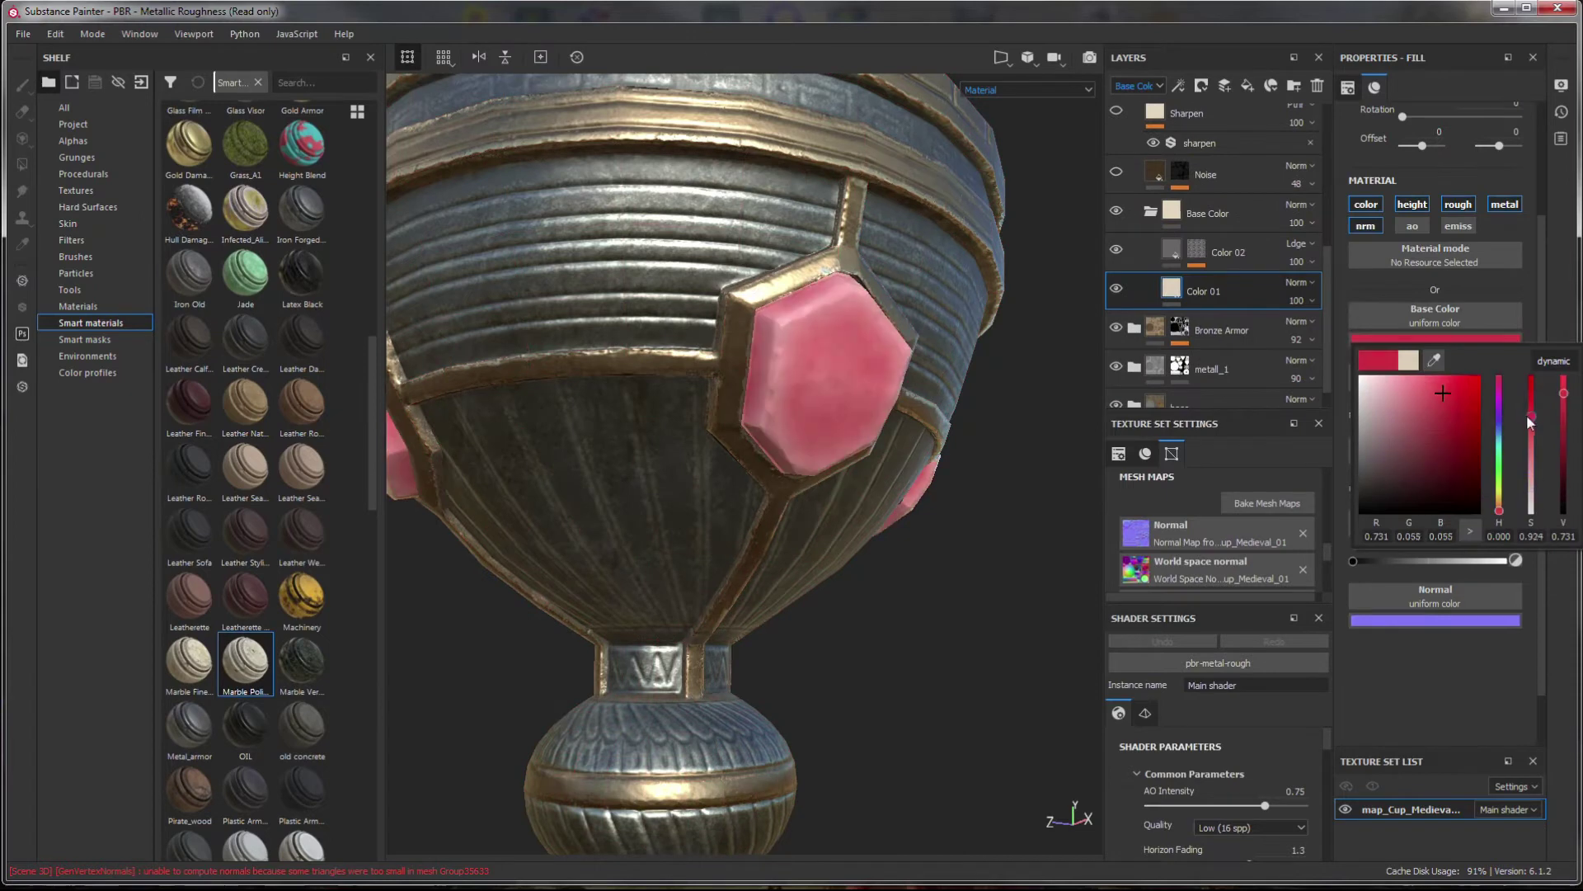
- Inspect Color 02, the Veins layer, and the Colored Edges mask generator settings
click(1138, 260)
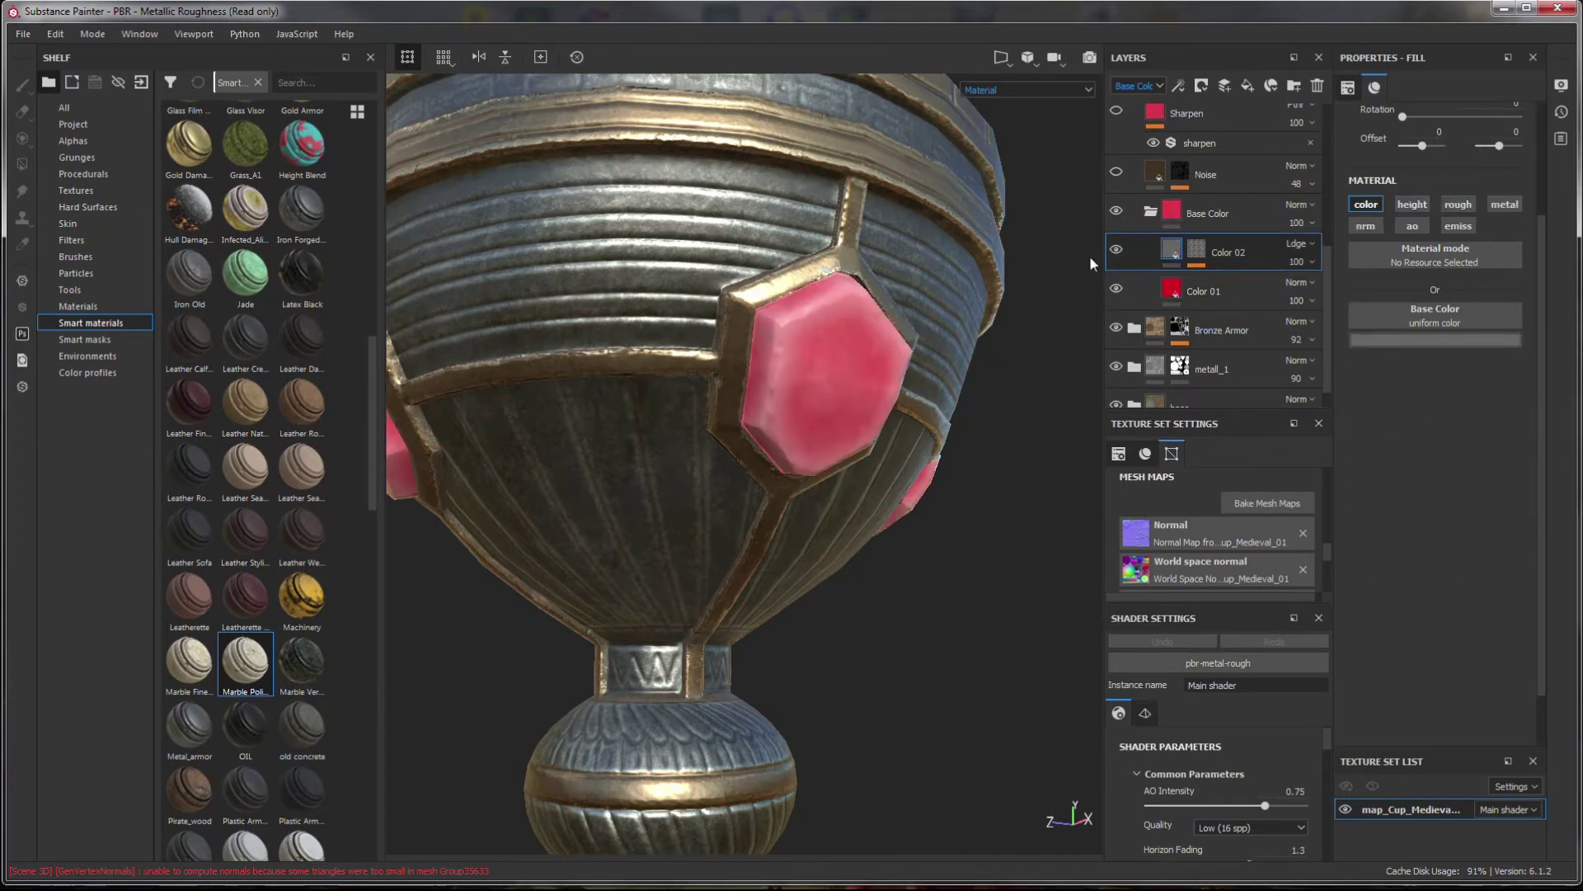
key(4)
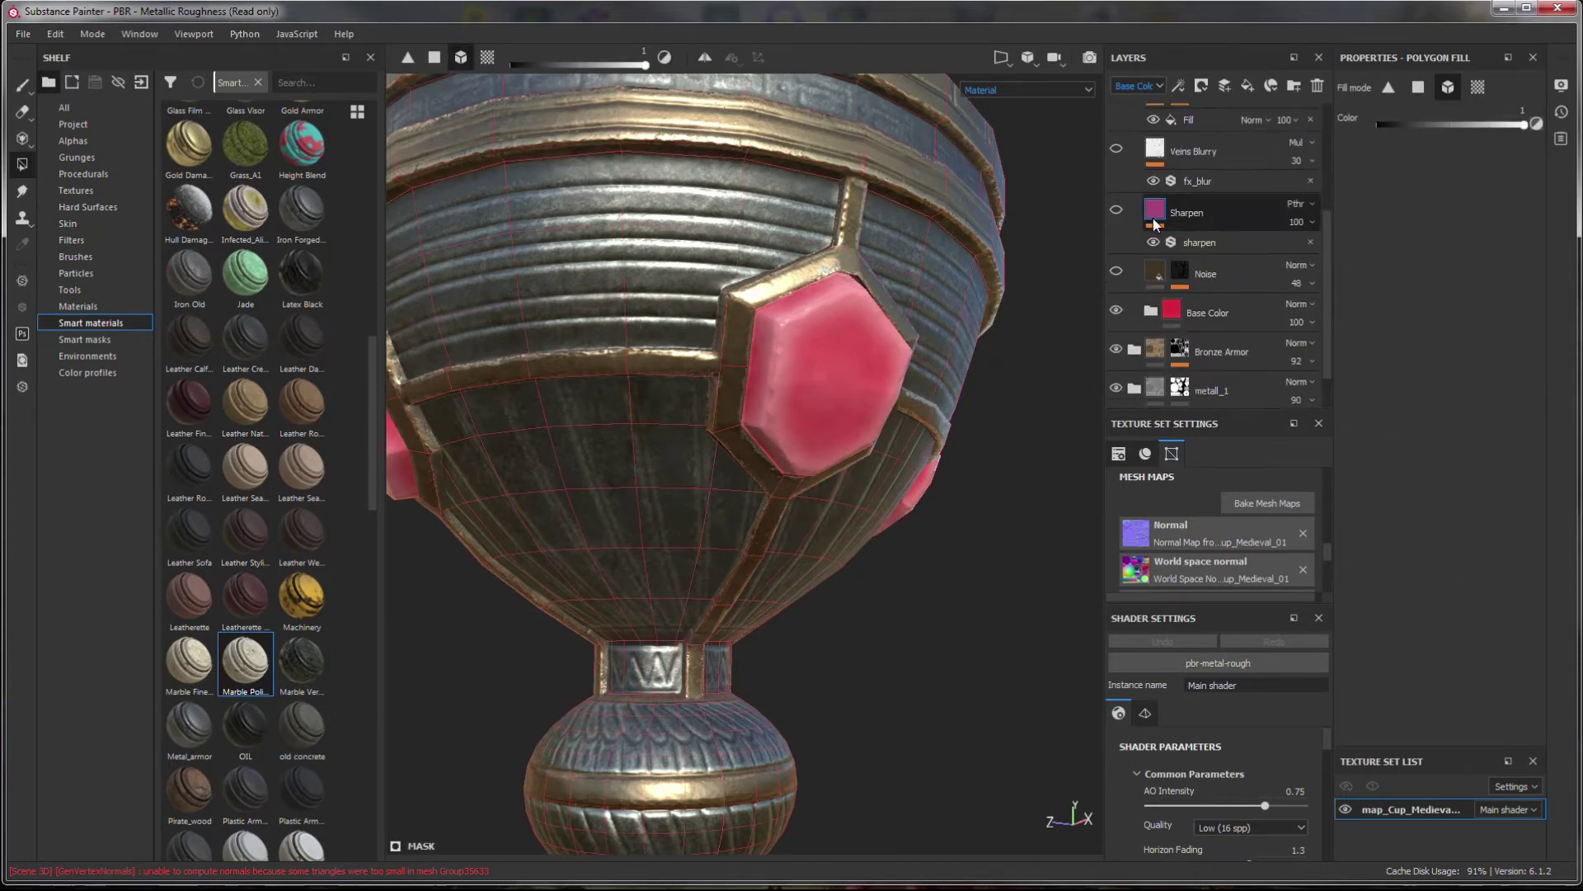
scroll(1127, 348, up, 5)
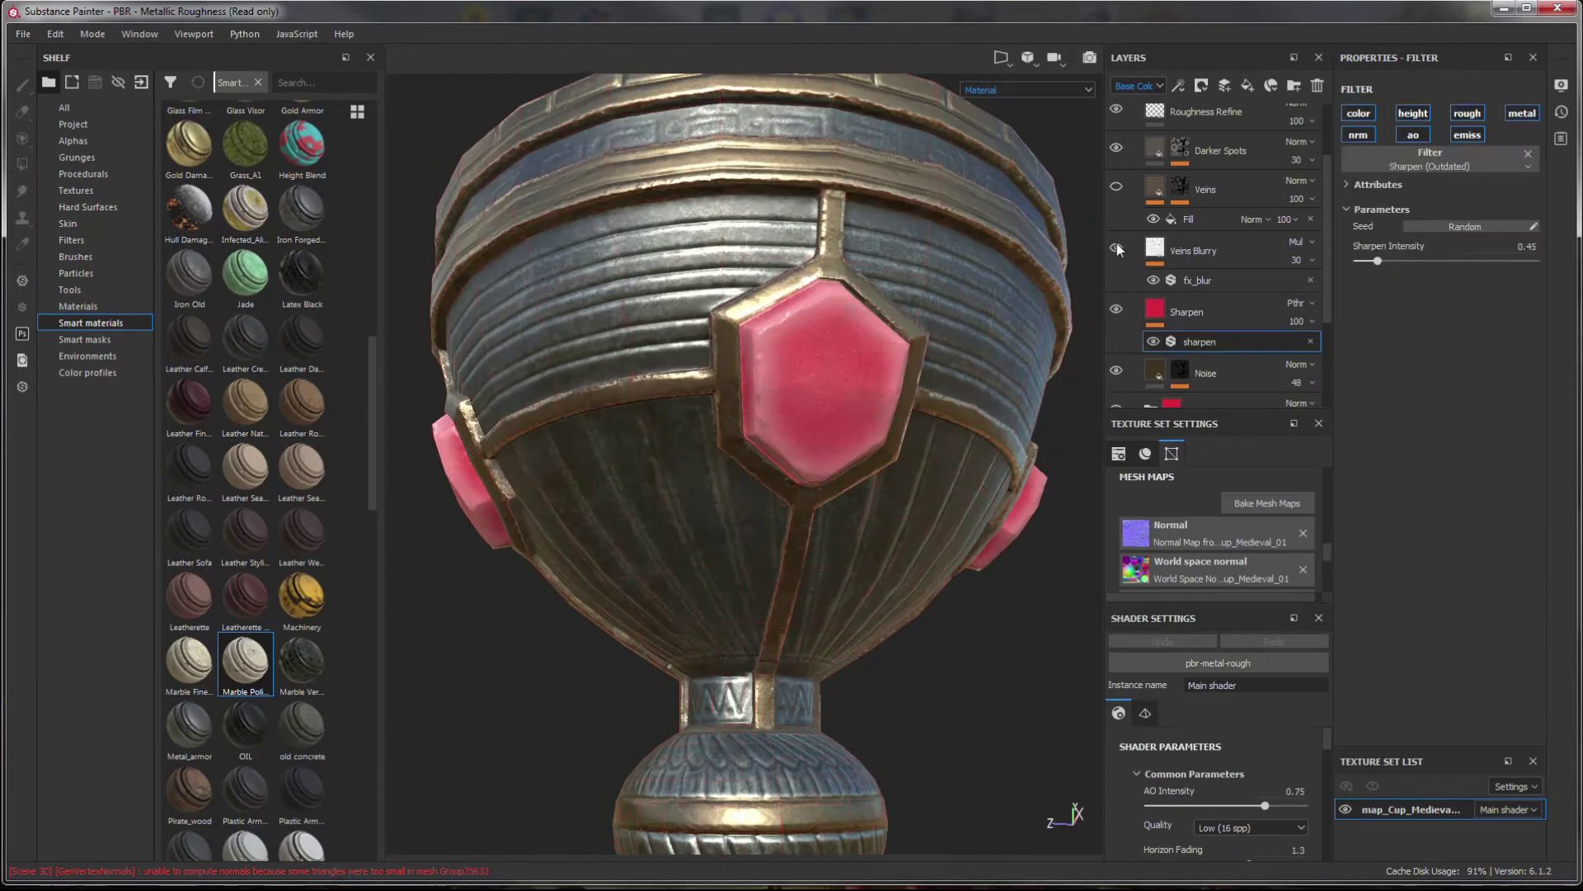
click(1156, 194)
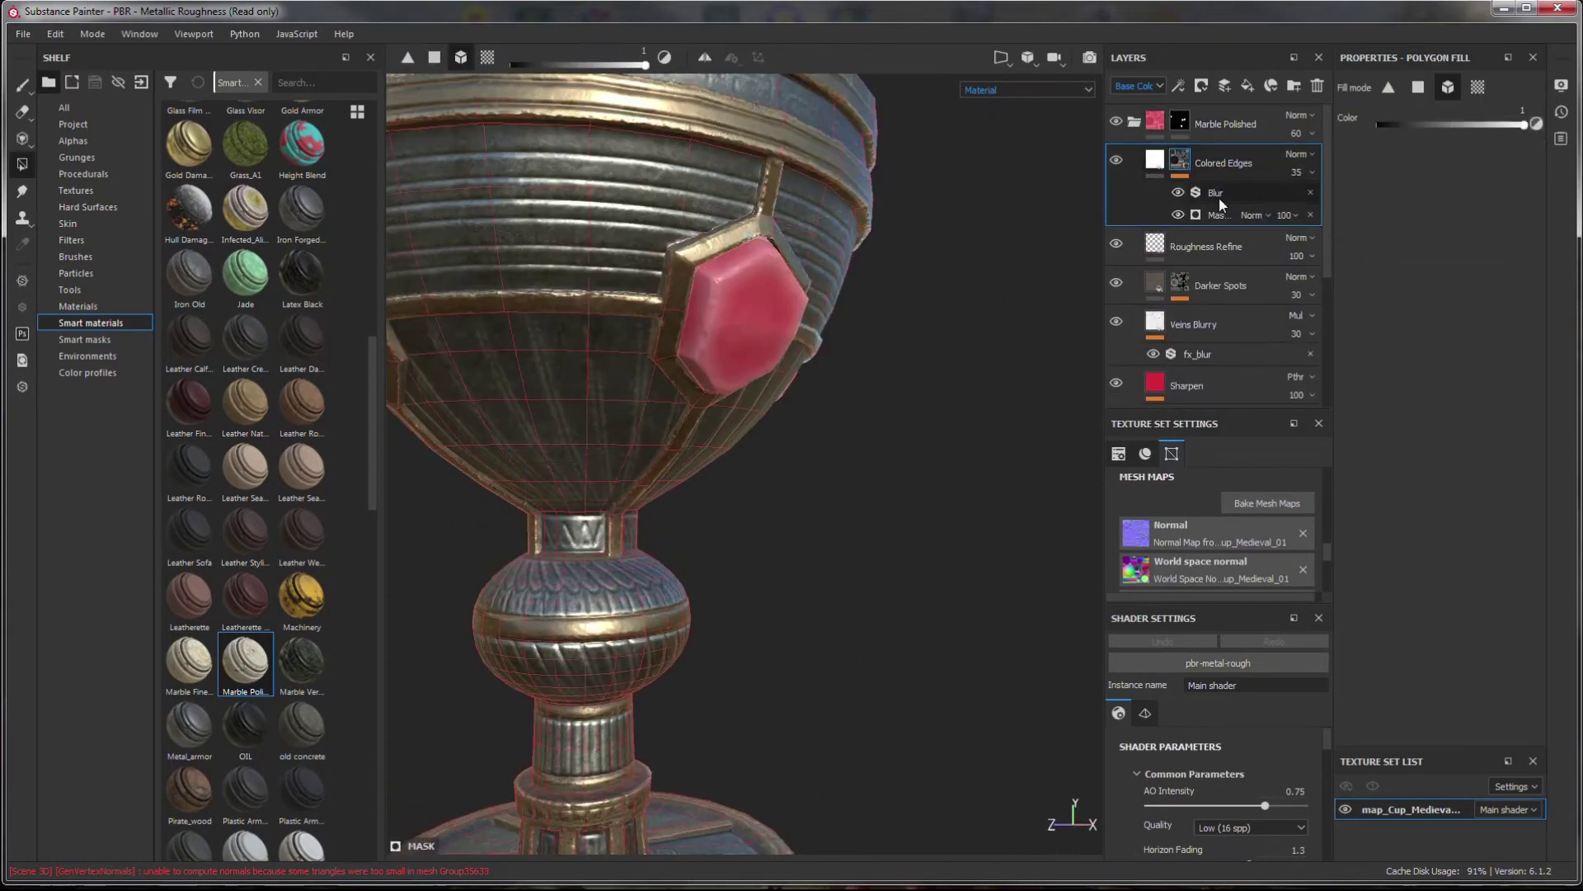
click(1223, 213)
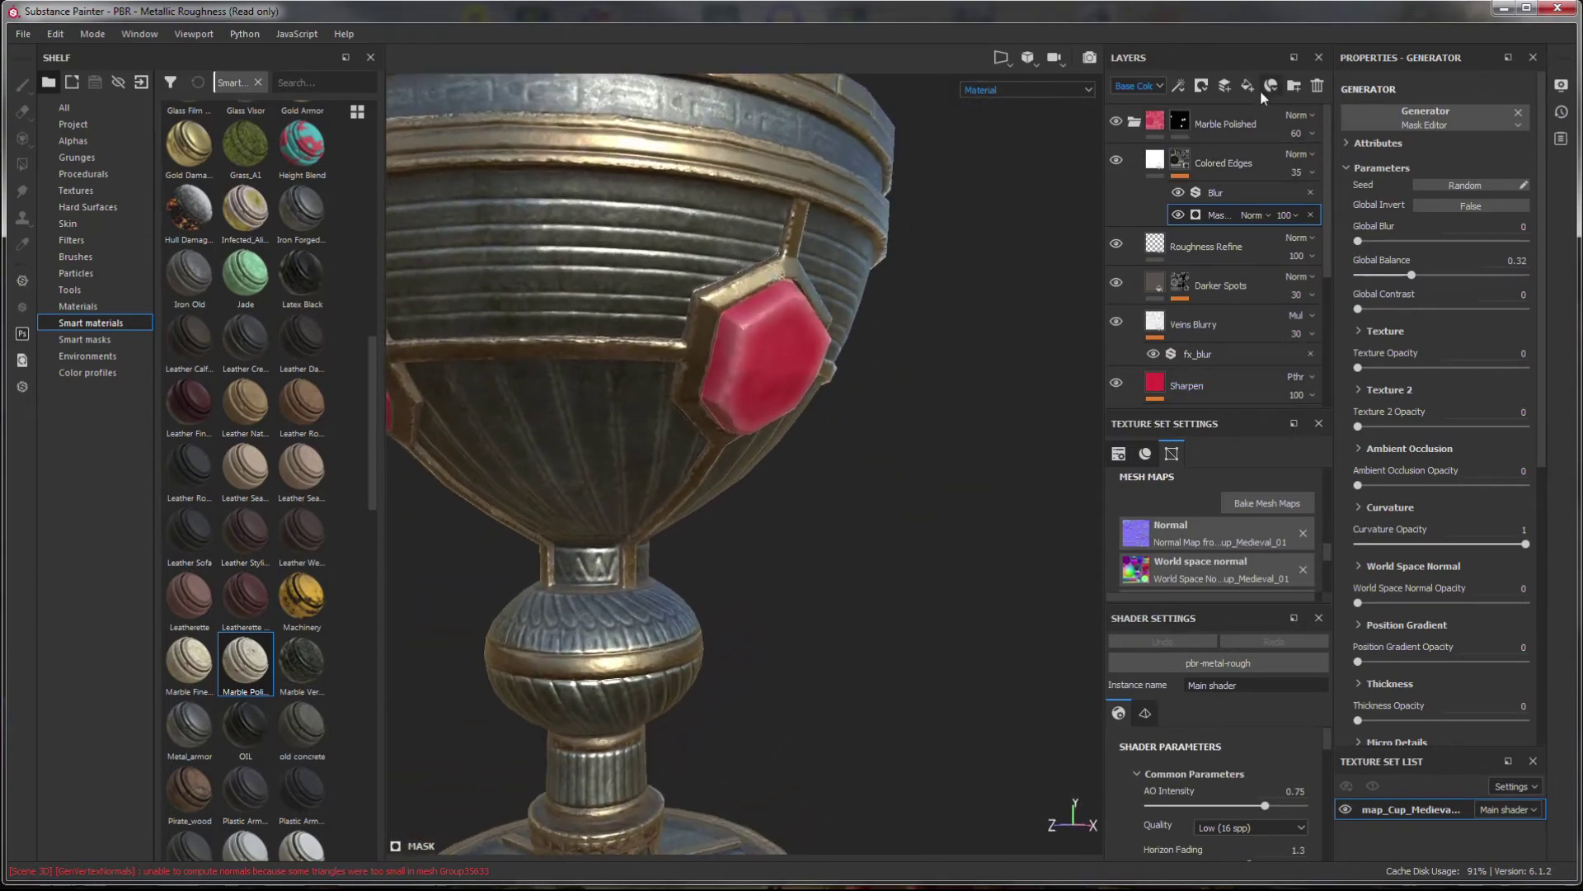
- Add a fill layer above Colored Edges with a black mask filled by the Thickness map
click(1247, 85)
click(1366, 304)
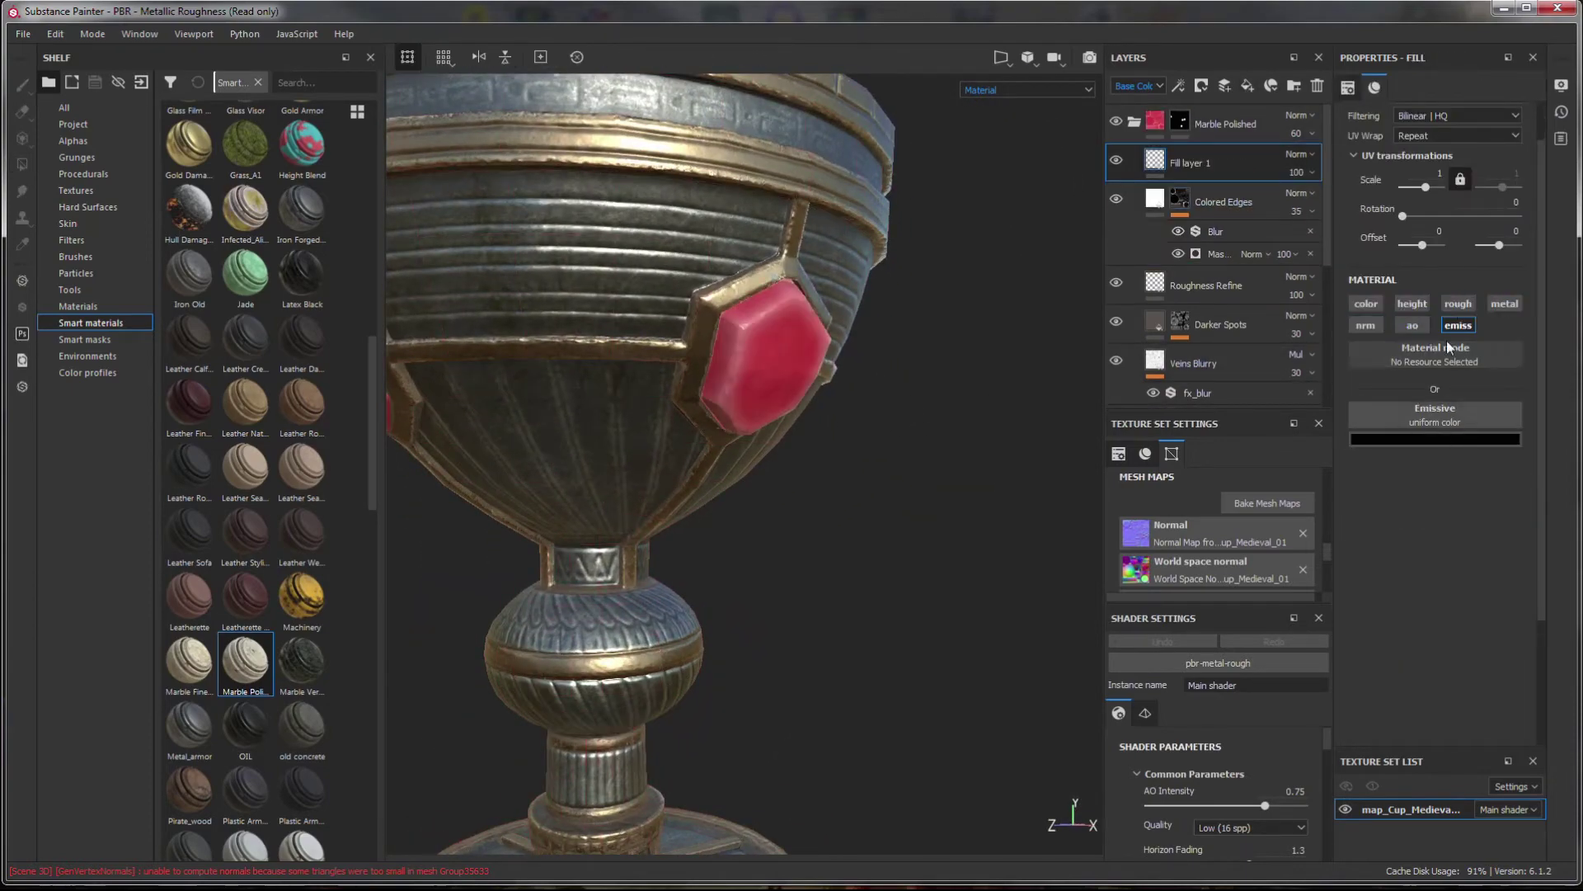
right_click(1155, 156)
click(1184, 171)
right_click(1180, 163)
click(1257, 544)
click(73, 124)
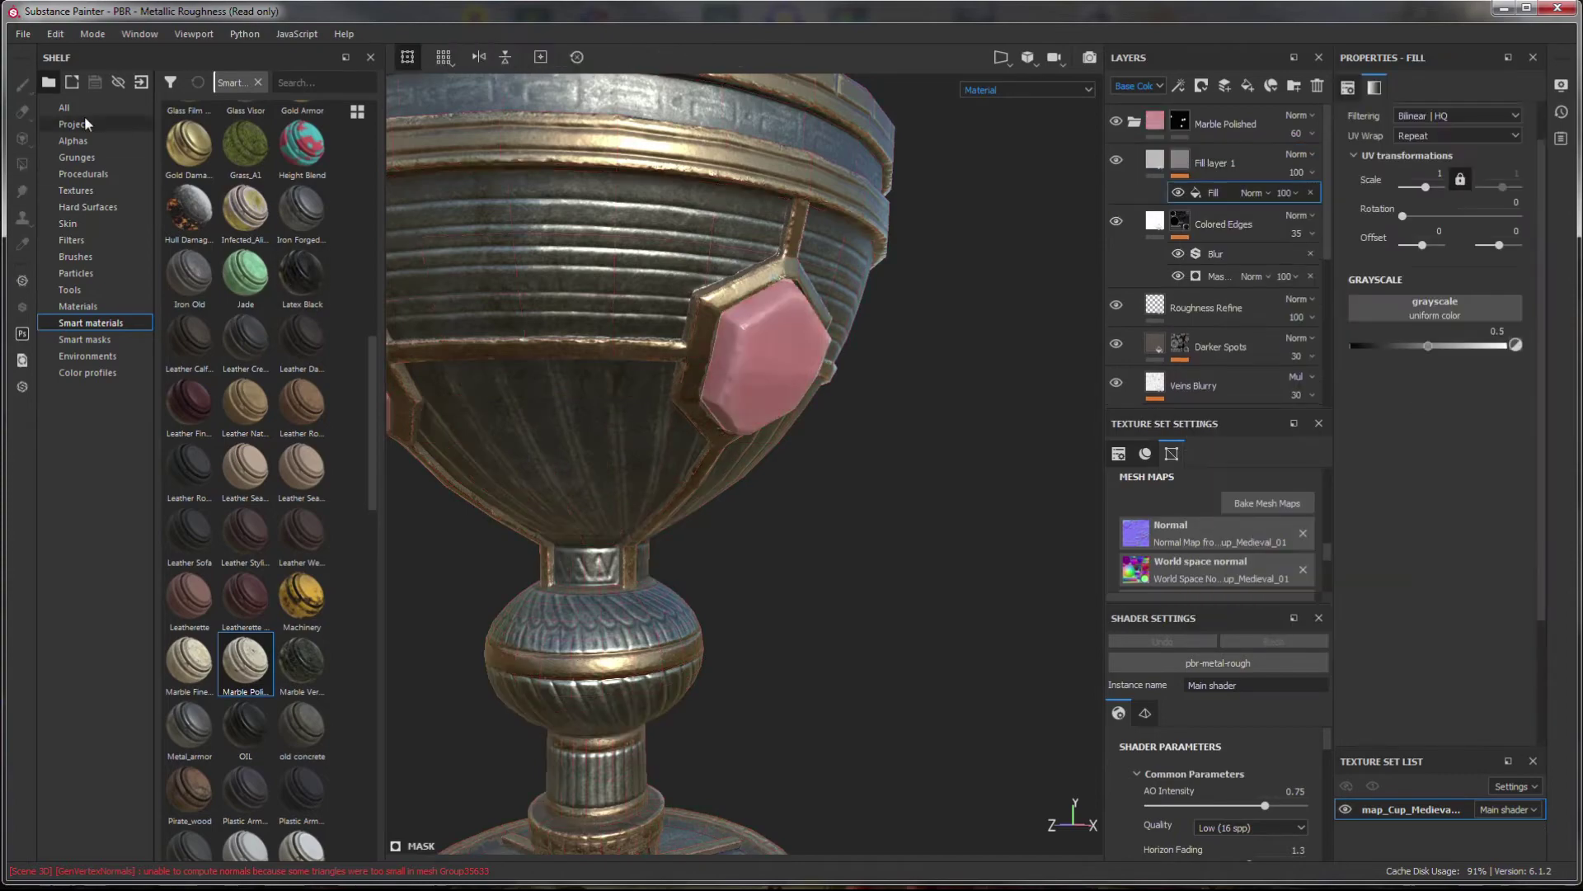
drag(302, 198, 349, 195)
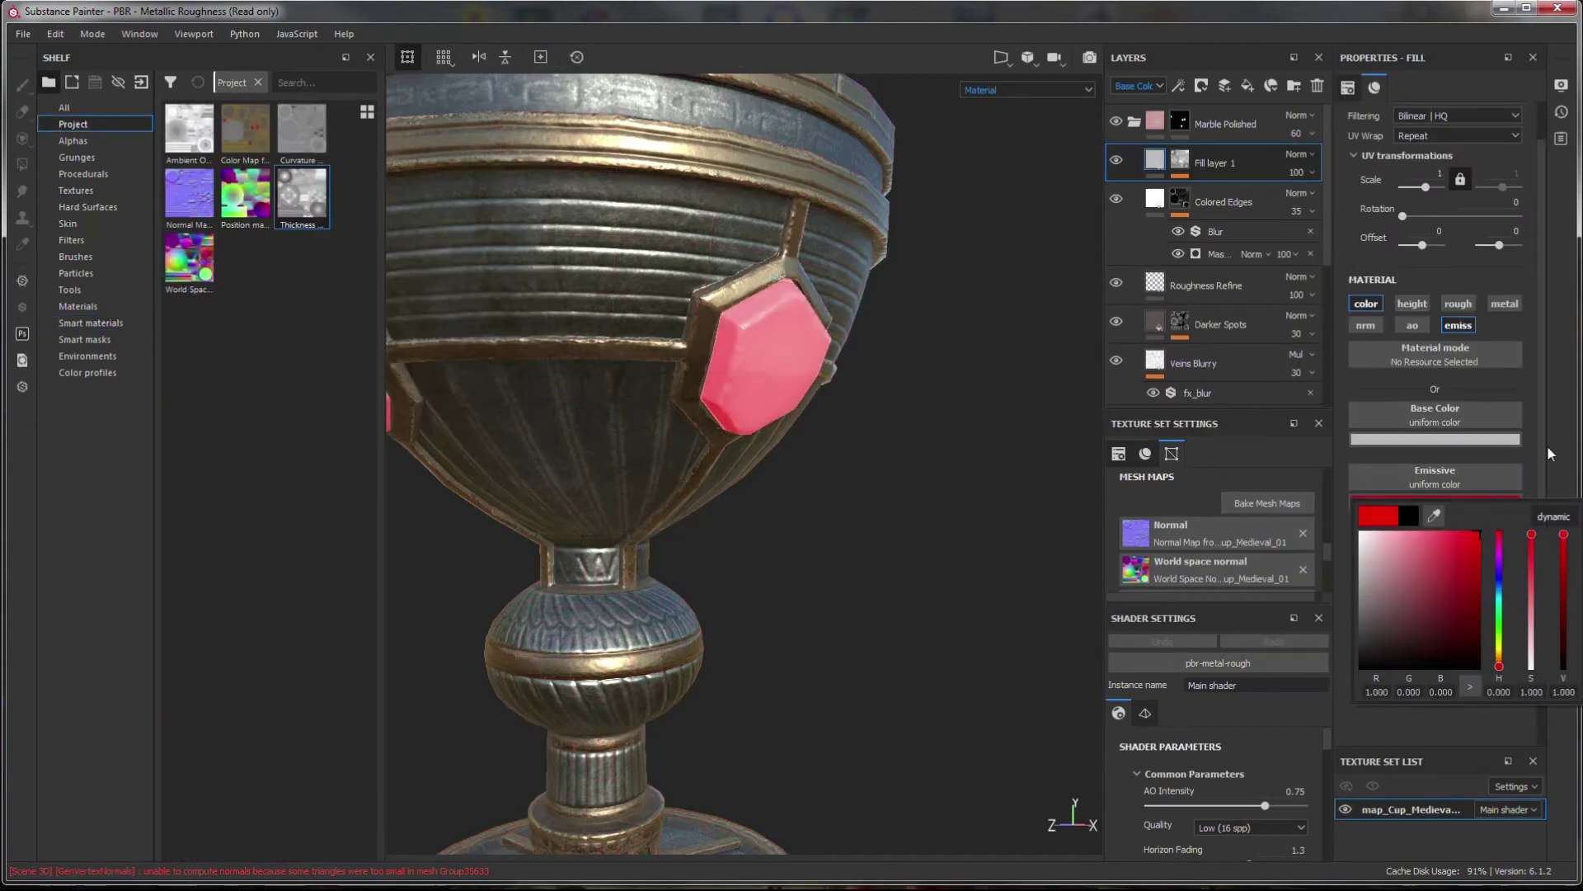
- Set the fill layer's emissive colour to red and check the glowing gems
click(1366, 305)
key(f)
click(1137, 86)
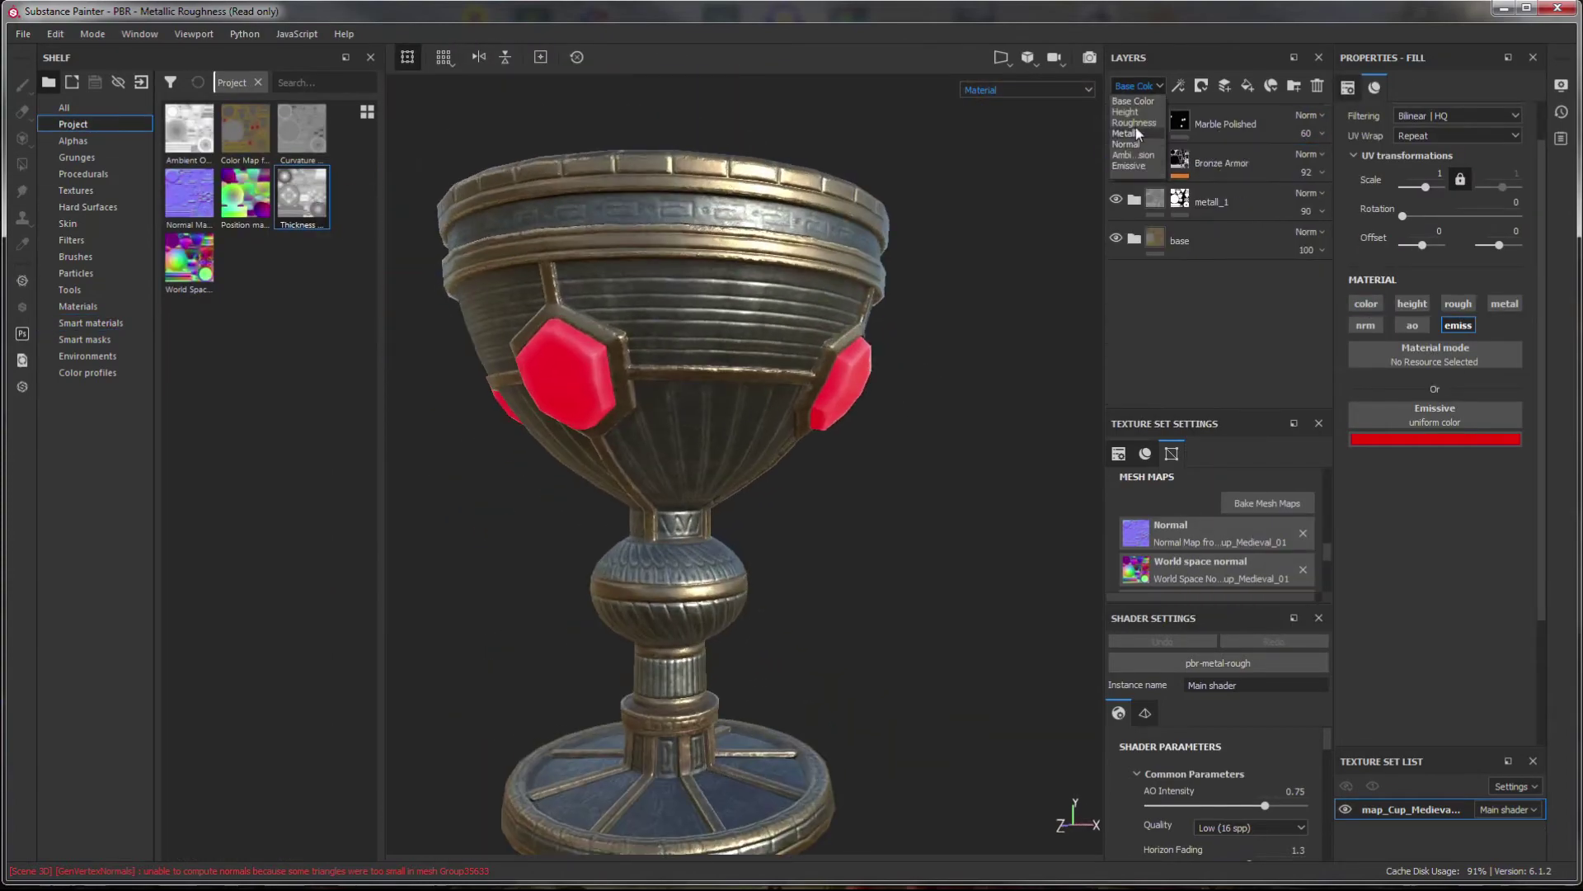
drag(1306, 134, 1286, 134)
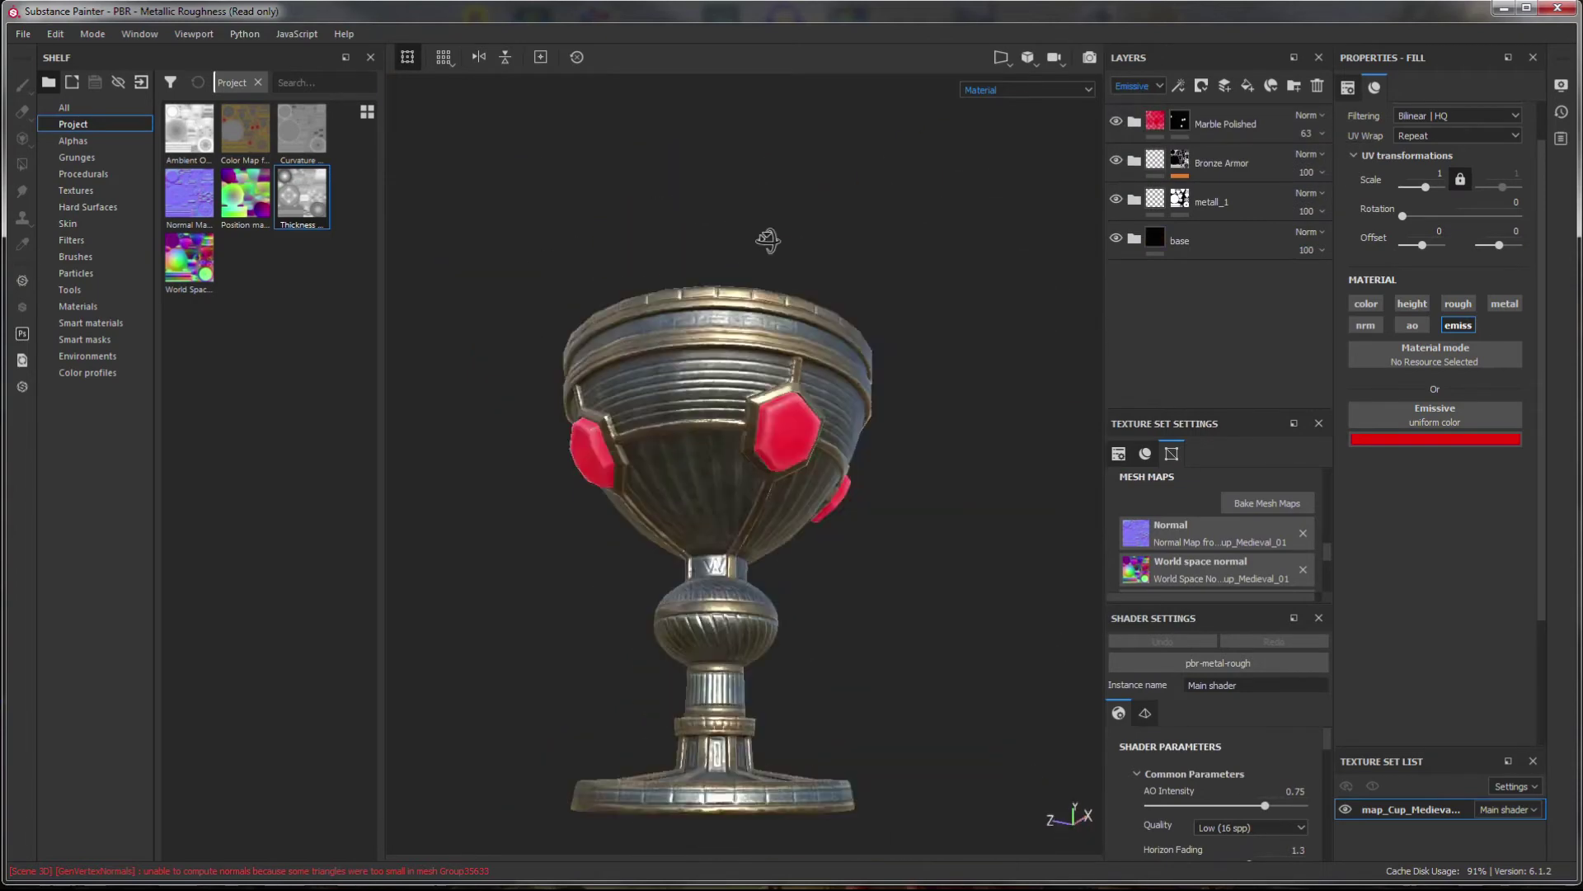
mouse_move(767, 239)
alt+mouse_down()
mouse_move(604, 482)
mouse_move(912, 413)
alt+mouse_up()
- Lower the Marble Polished layer's opacity to 34
click(1136, 86)
click(1137, 104)
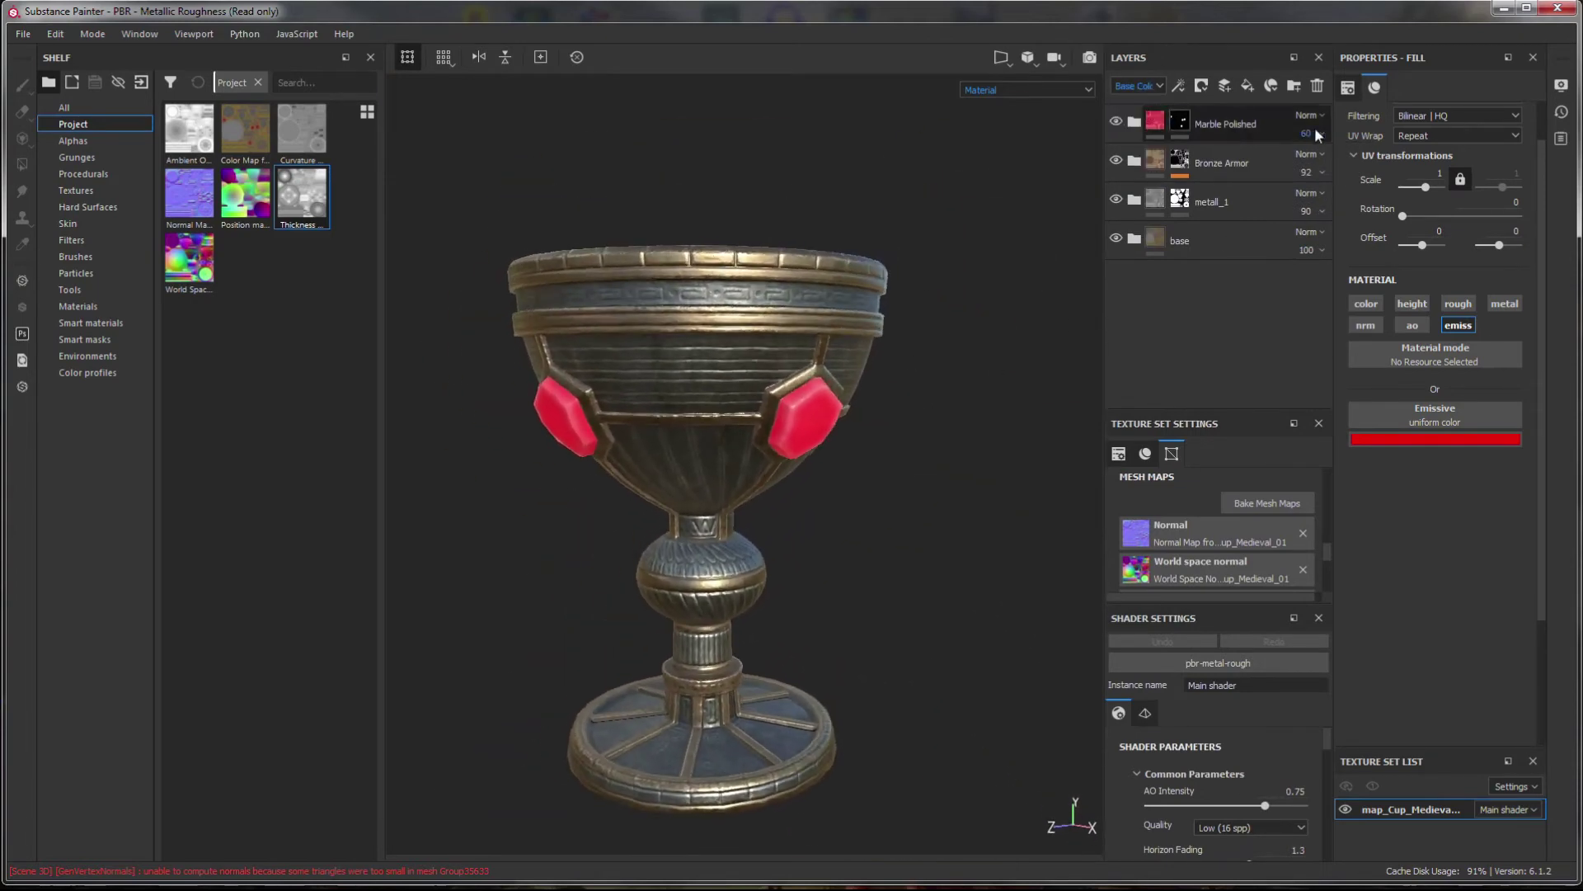
mouse_move(1312, 132)
mouse_down()
mouse_move(1337, 178)
mouse_move(1313, 175)
mouse_up()
alt+drag(948, 272, 783, 338)
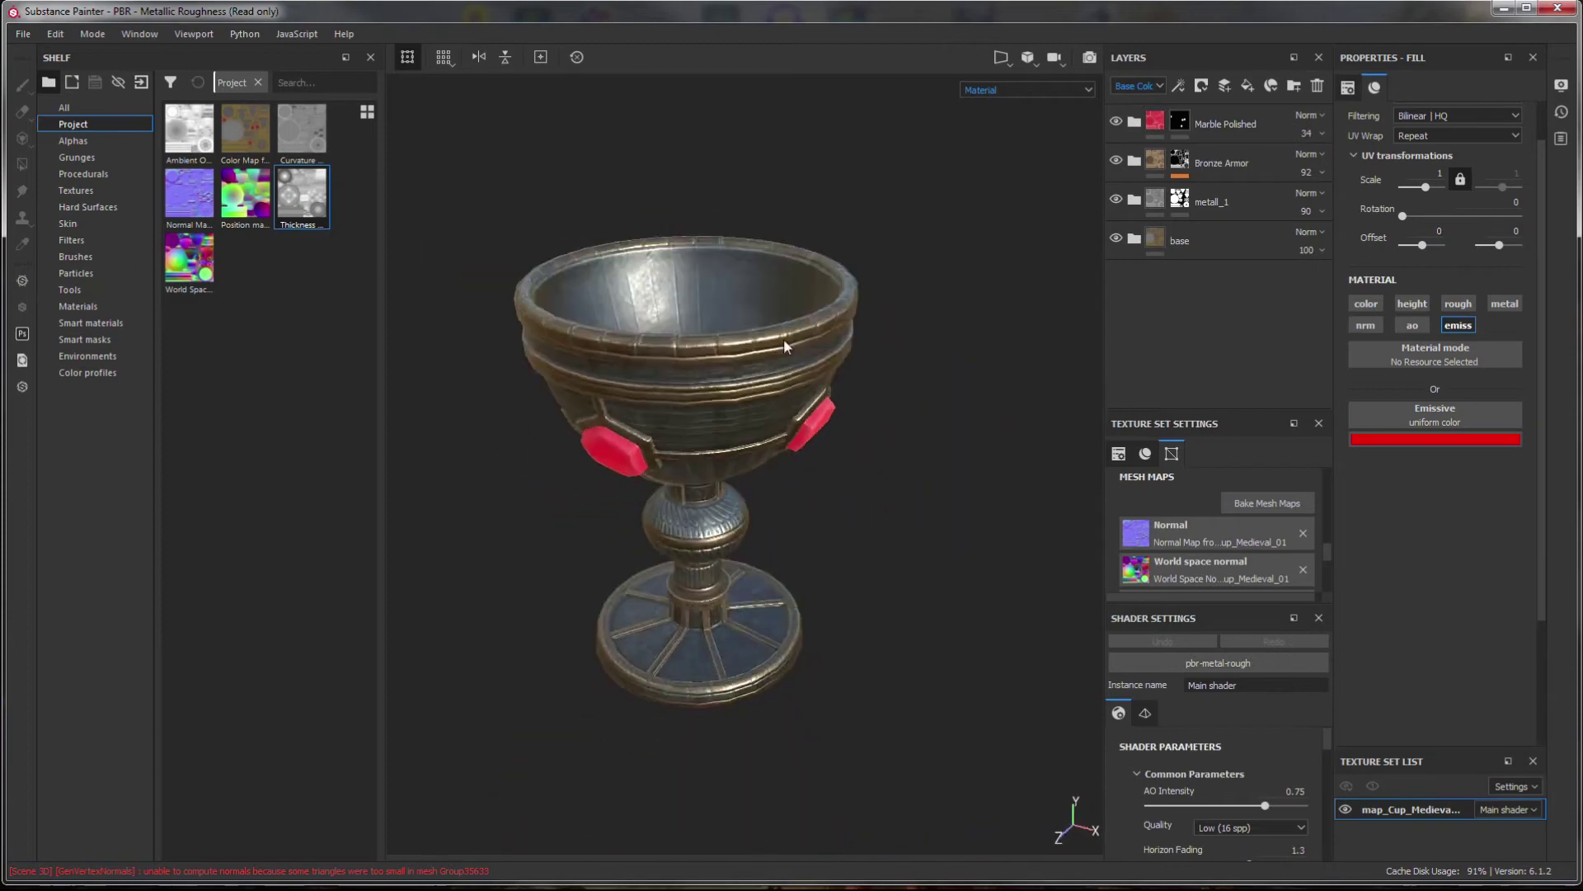
- Add the Dirt smart material on top and lower its mask's global contrast to 0.27
click(95, 324)
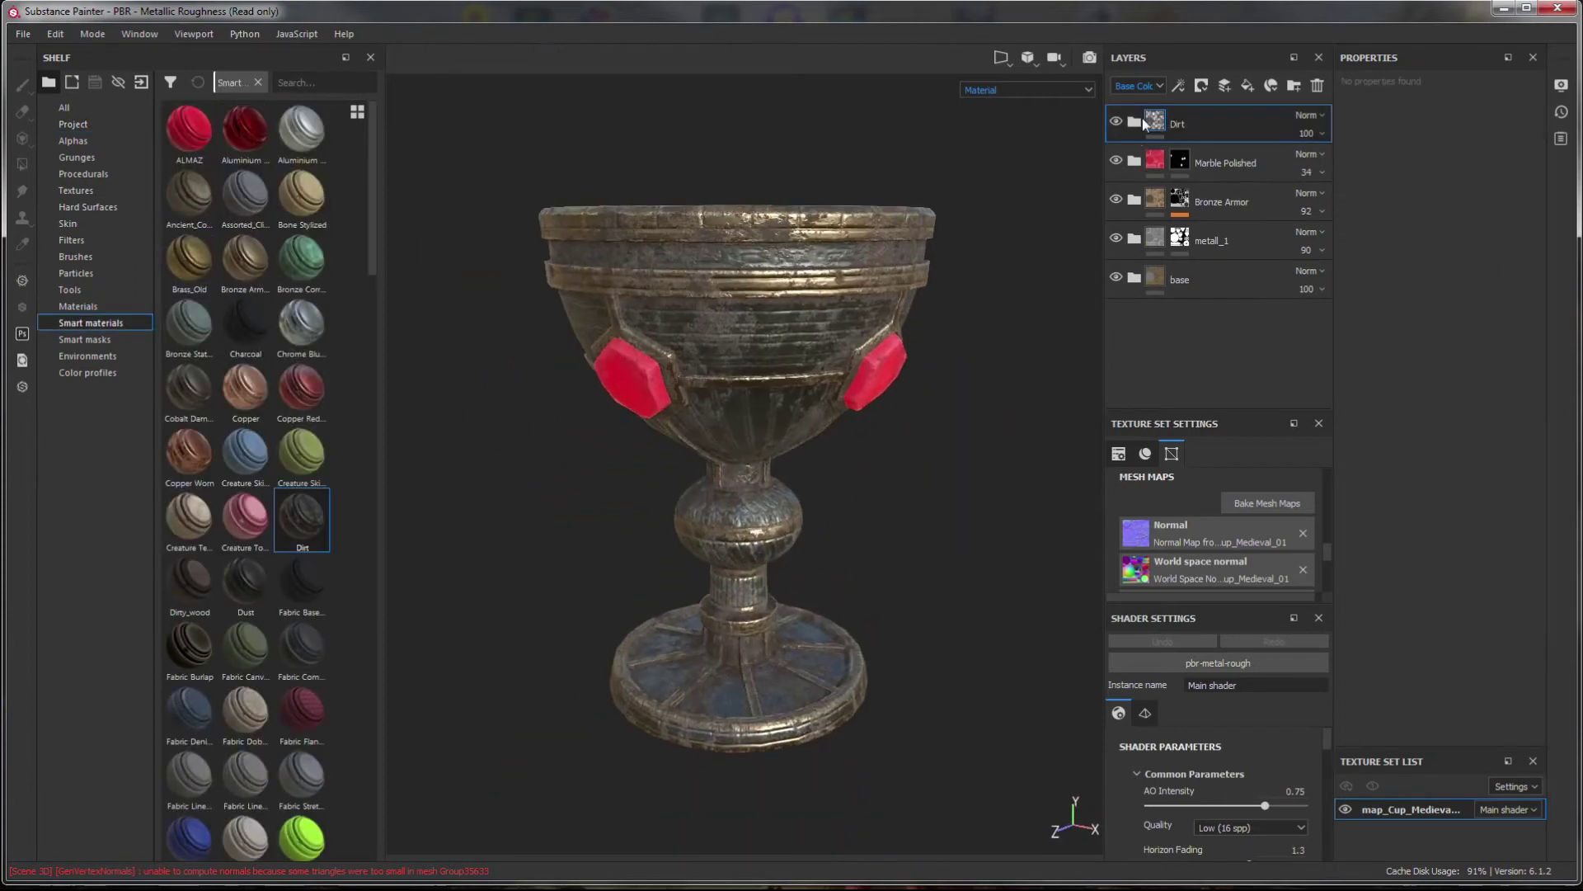
click(1221, 193)
drag(1456, 256, 1403, 289)
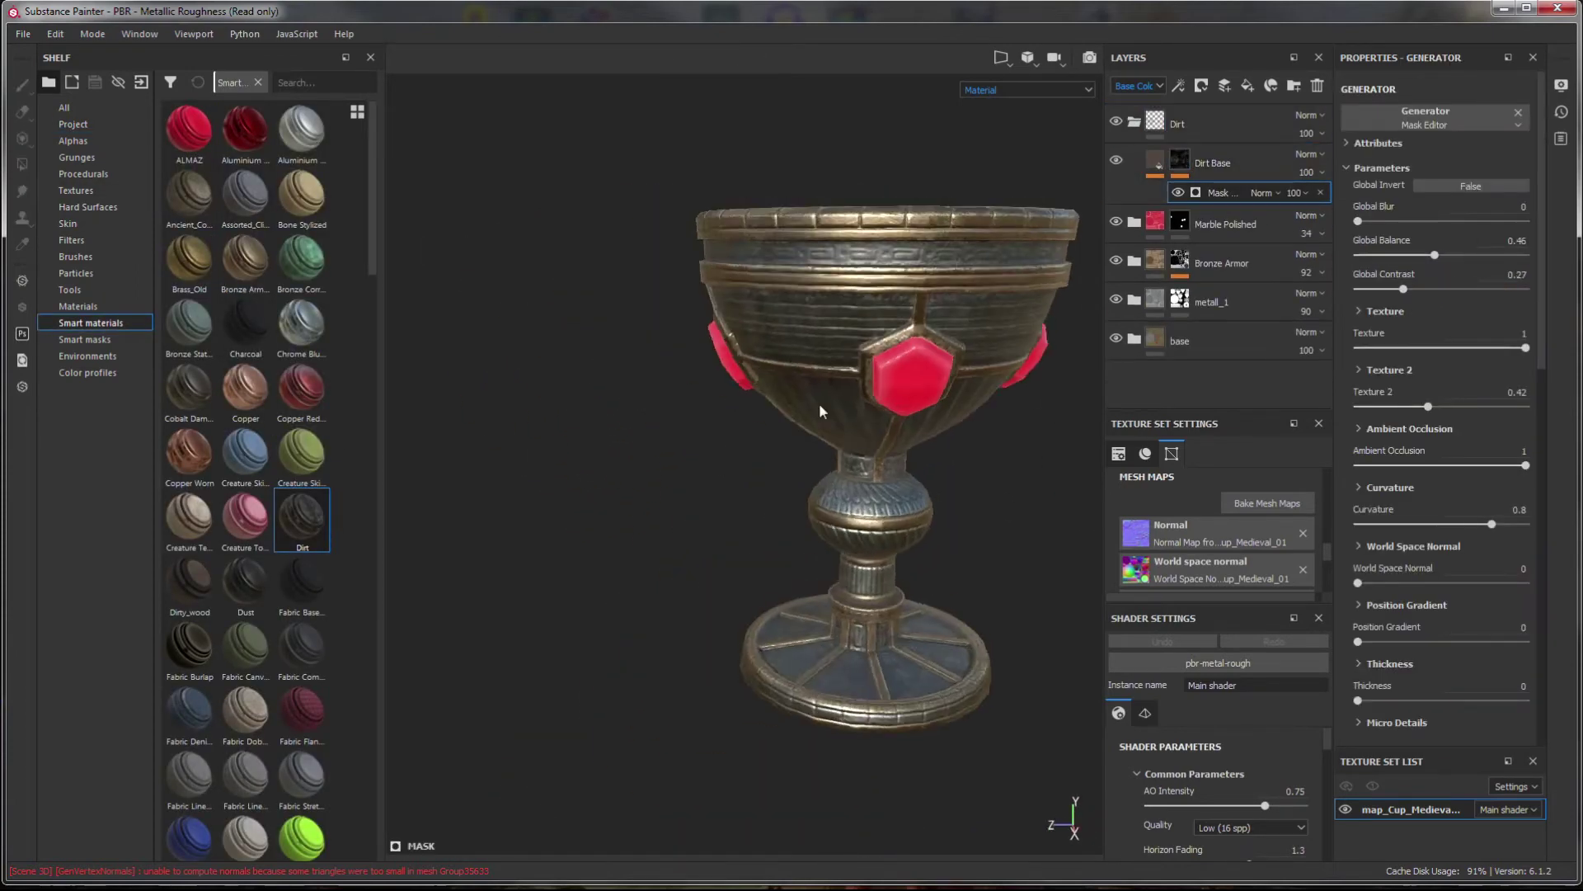
scroll(820, 396, up, 3)
alt+drag(821, 396, 820, 255)
- Set the dirt mask opacity to 30 and the Dirt Base layer opacity to 85
click(1298, 192)
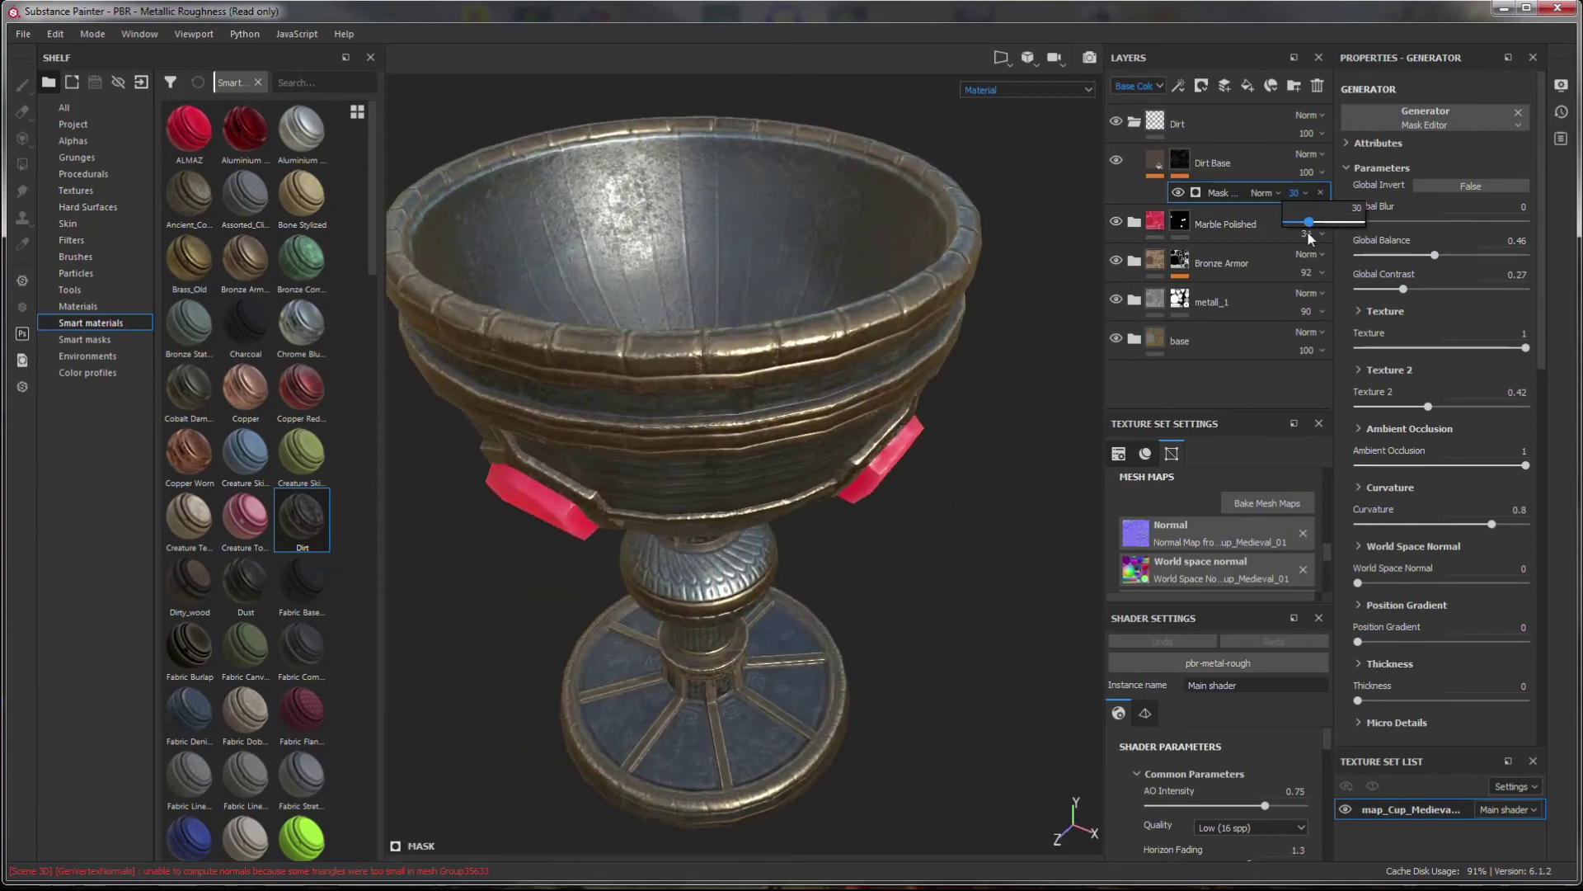
click(1138, 85)
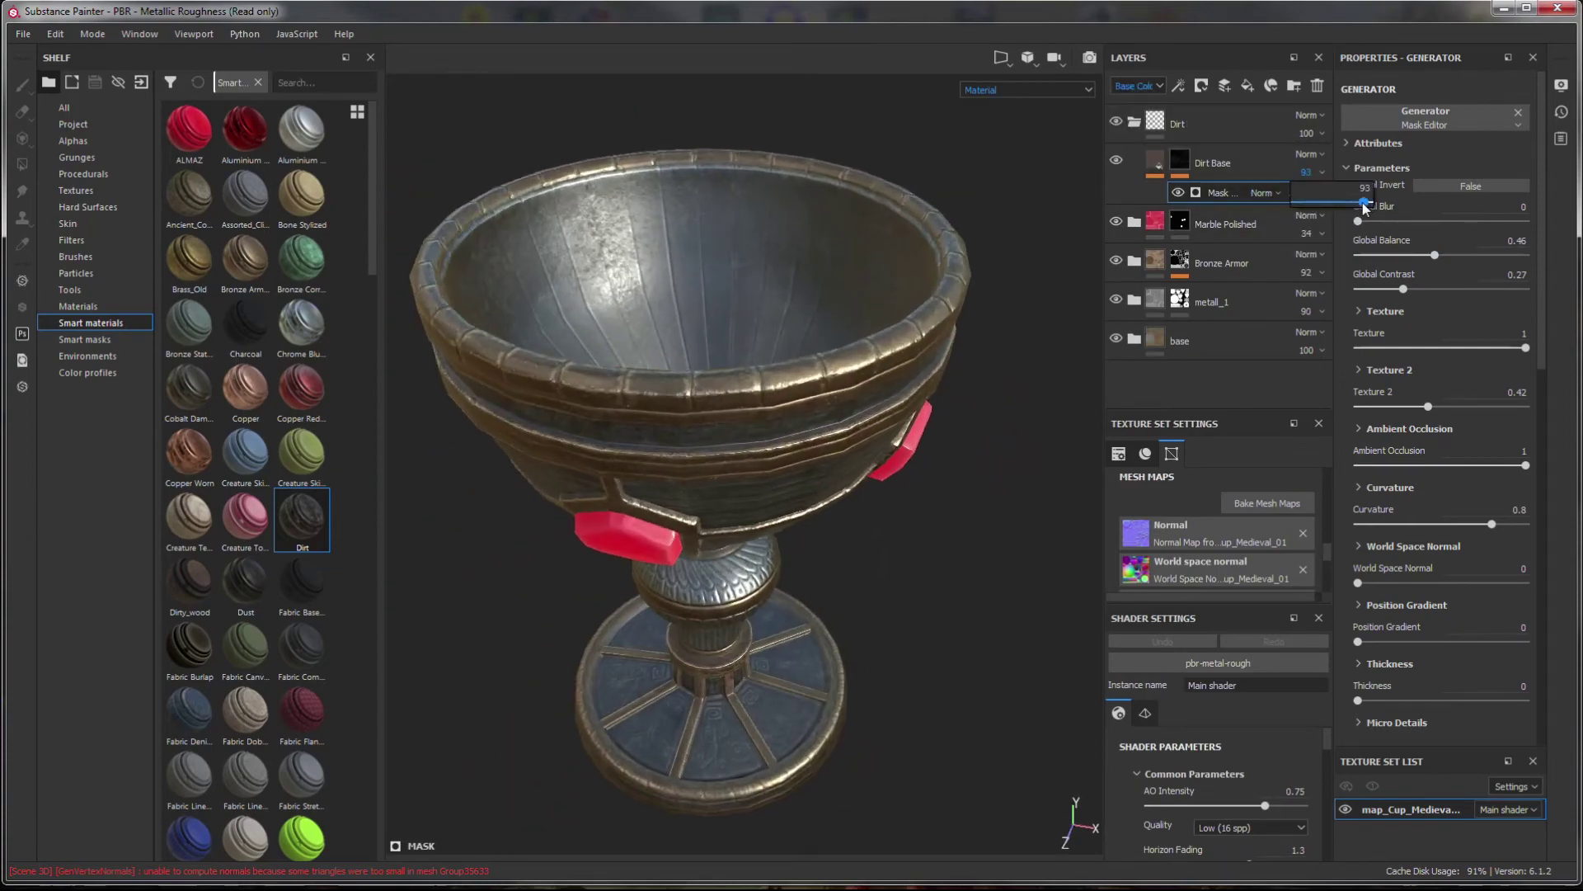
drag(1364, 208, 1315, 206)
mouse_move(526, 336)
alt+mouse_down()
mouse_move(835, 240)
mouse_move(834, 347)
alt+mouse_up()
click(1135, 122)
- Add a Blur filter layer on top with intensity 0.1
click(63, 107)
scroll(248, 672, down, 3)
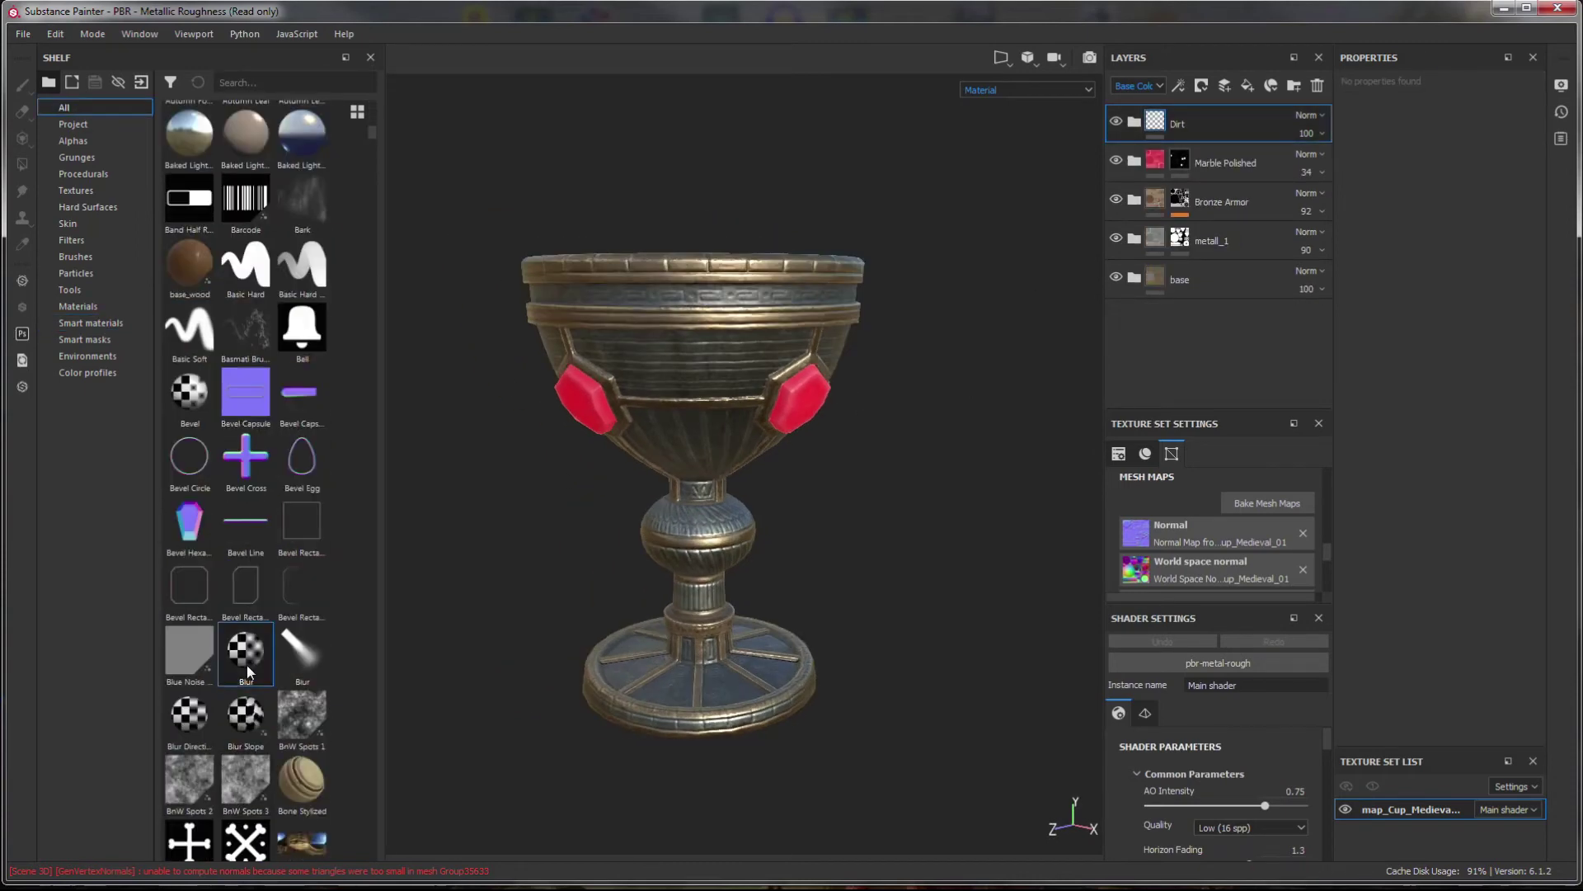
drag(247, 651, 1221, 132)
click(1358, 241)
alt+drag(912, 464, 884, 505)
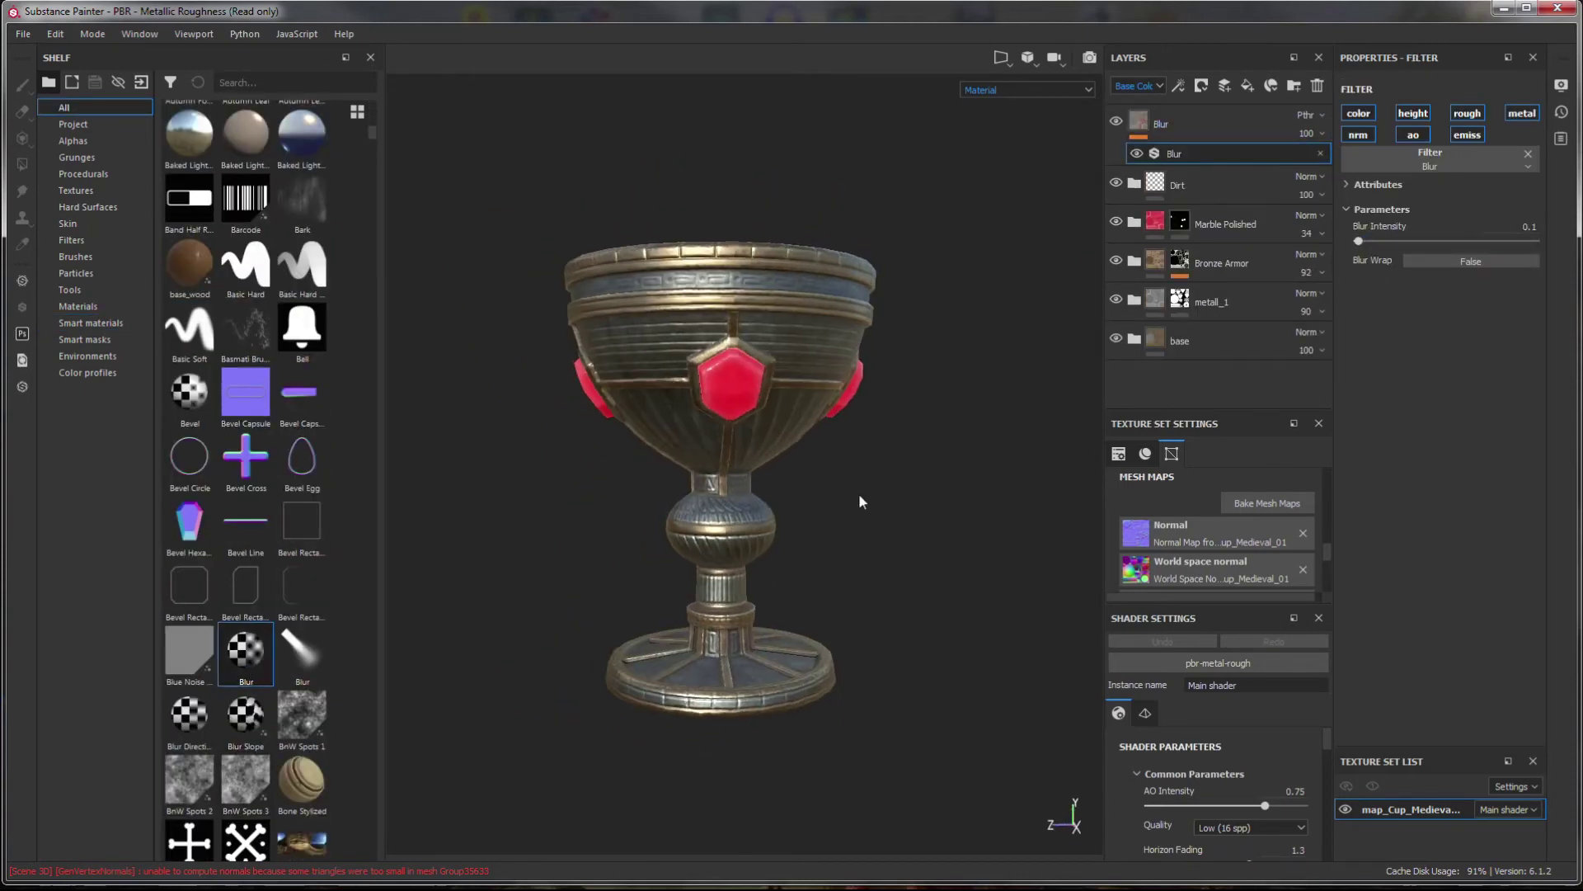
- Maximise the viewport and orbit the goblet to show the gems on both sides
alt+right_drag(884, 505, 696, 492)
key(Tab)
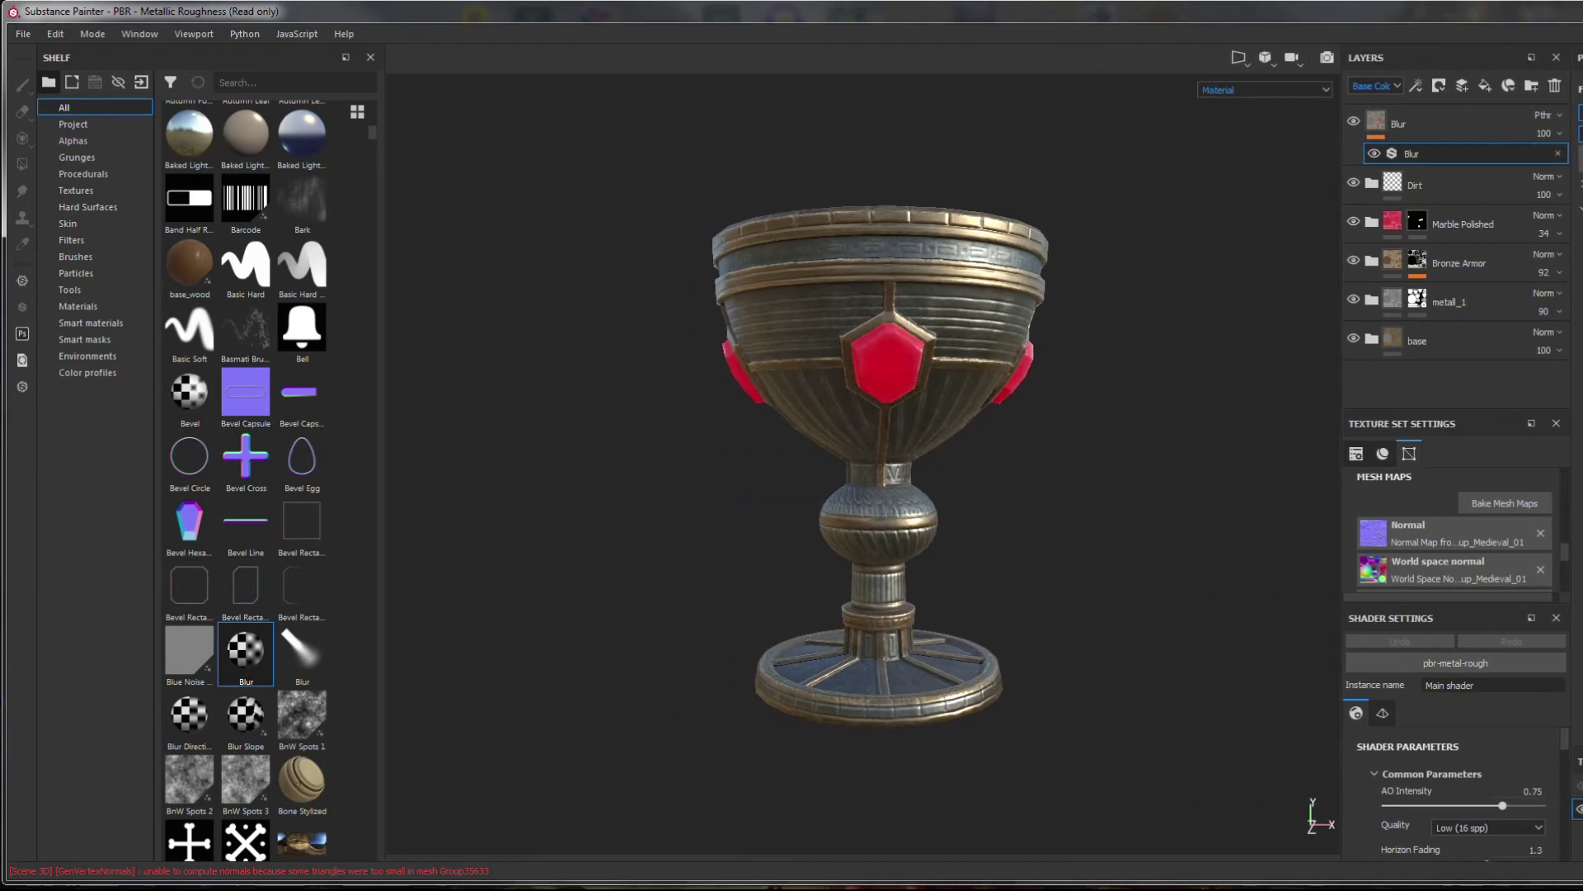
mouse_move(696, 492)
alt+mouse_down()
mouse_move(1161, 459)
mouse_move(906, 498)
mouse_move(1220, 523)
alt+mouse_up()
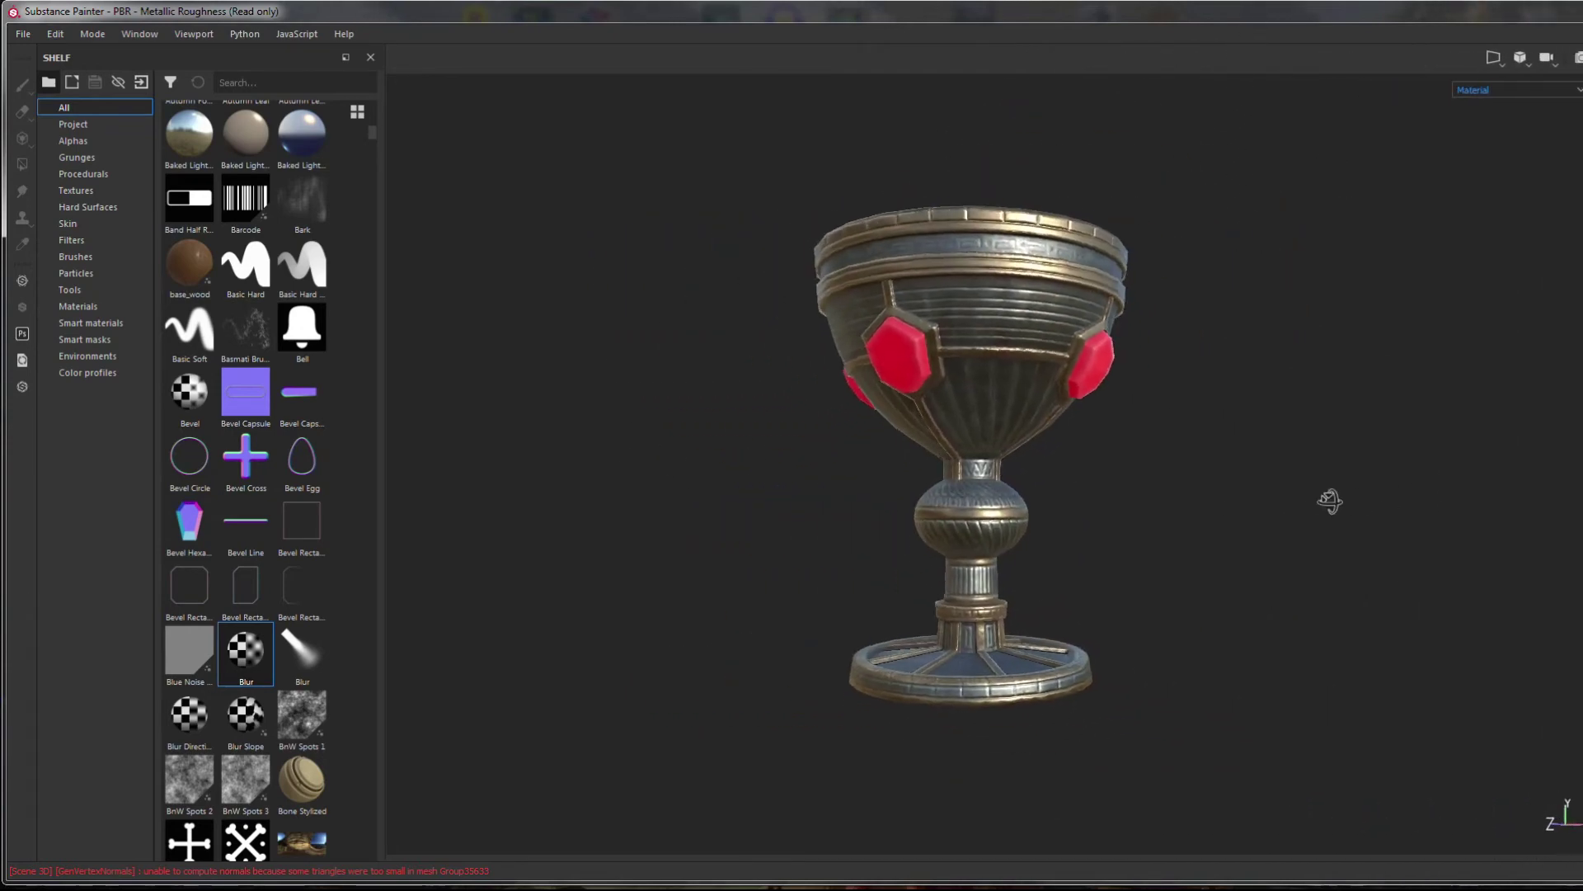
alt+right_drag(1219, 523, 1275, 591)
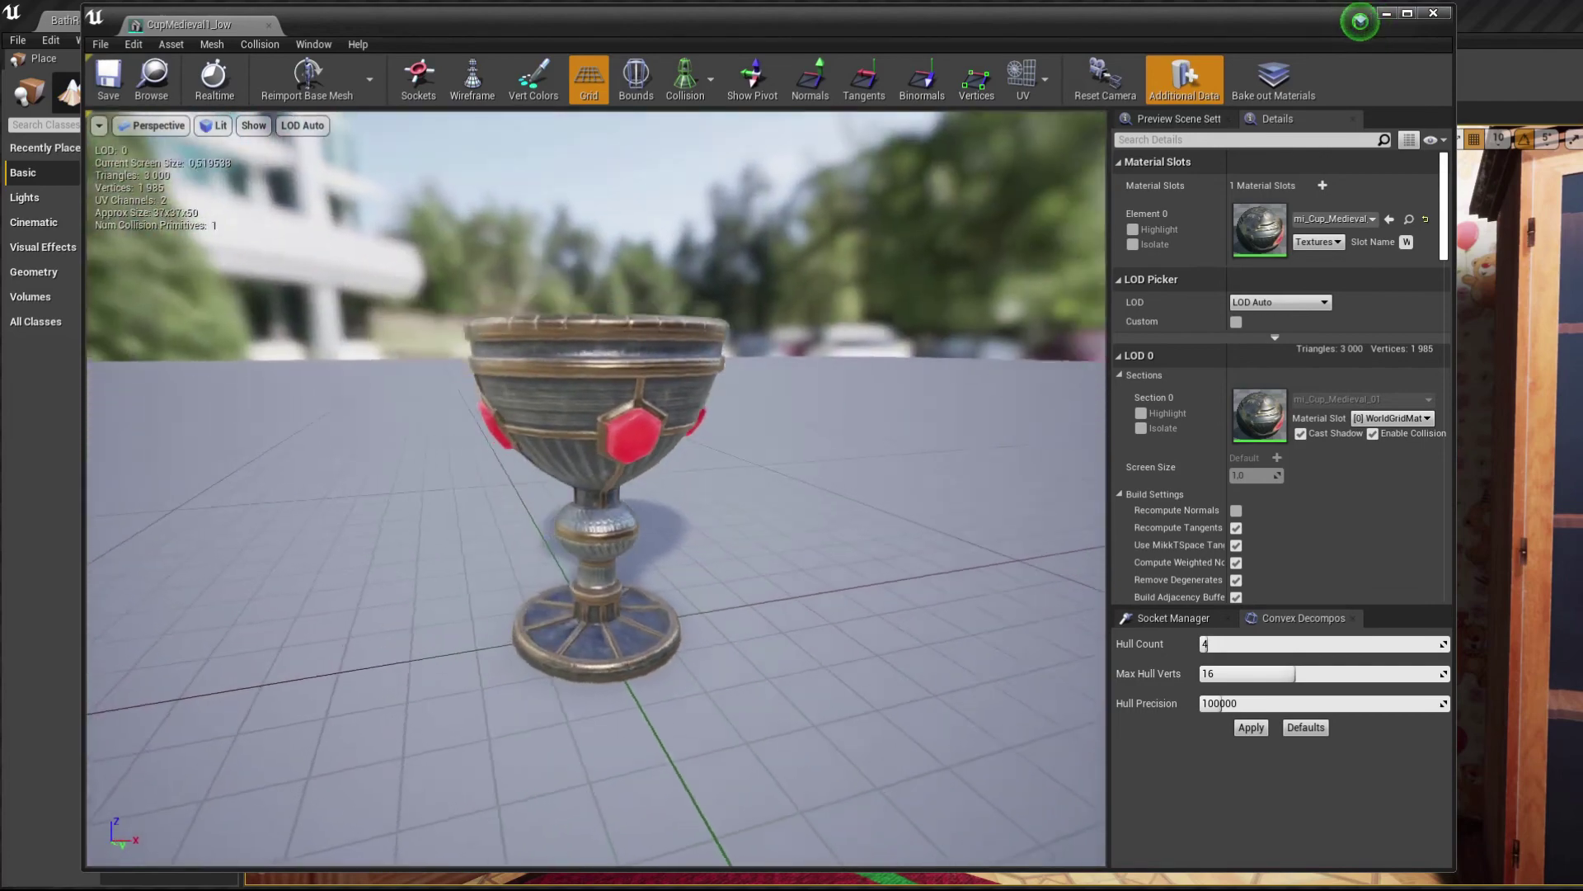
drag(594, 495, 560, 503)
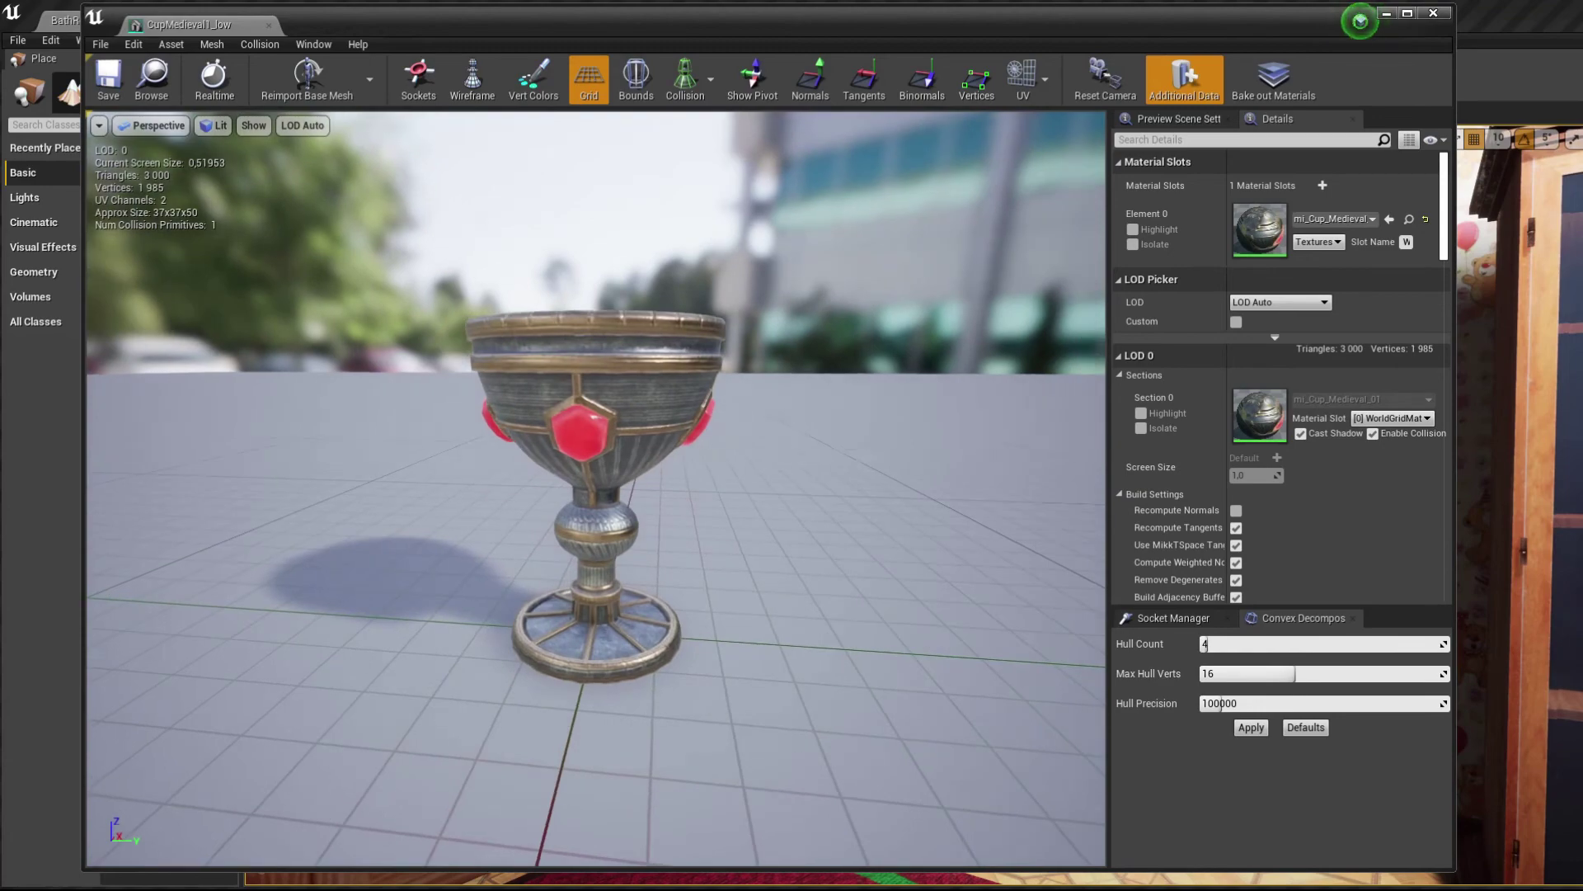
mouse_move(594, 495)
mouse_down()
mouse_move(561, 494)
mouse_move(668, 495)
mouse_move(610, 495)
mouse_up()
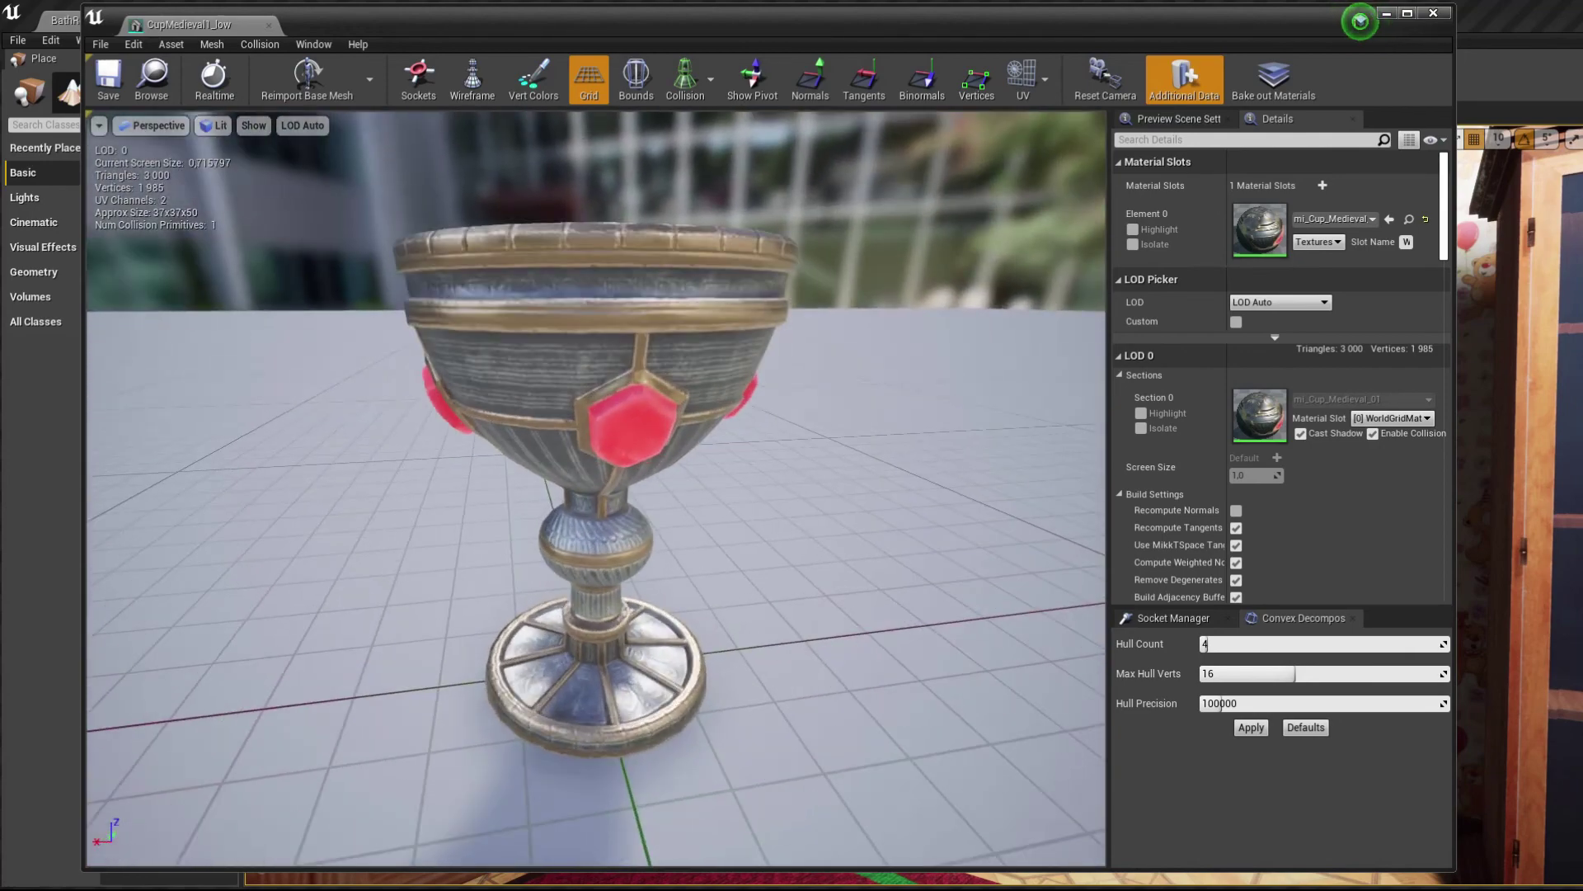
mouse_move(593, 495)
mouse_down()
mouse_move(676, 495)
mouse_move(626, 503)
mouse_move(644, 528)
mouse_move(643, 643)
mouse_move(610, 487)
mouse_move(660, 461)
mouse_move(594, 461)
mouse_move(594, 371)
mouse_move(627, 495)
mouse_move(726, 495)
mouse_move(627, 495)
mouse_move(726, 494)
mouse_move(626, 494)
mouse_move(660, 495)
mouse_up()
scroll(594, 495, down, 3)
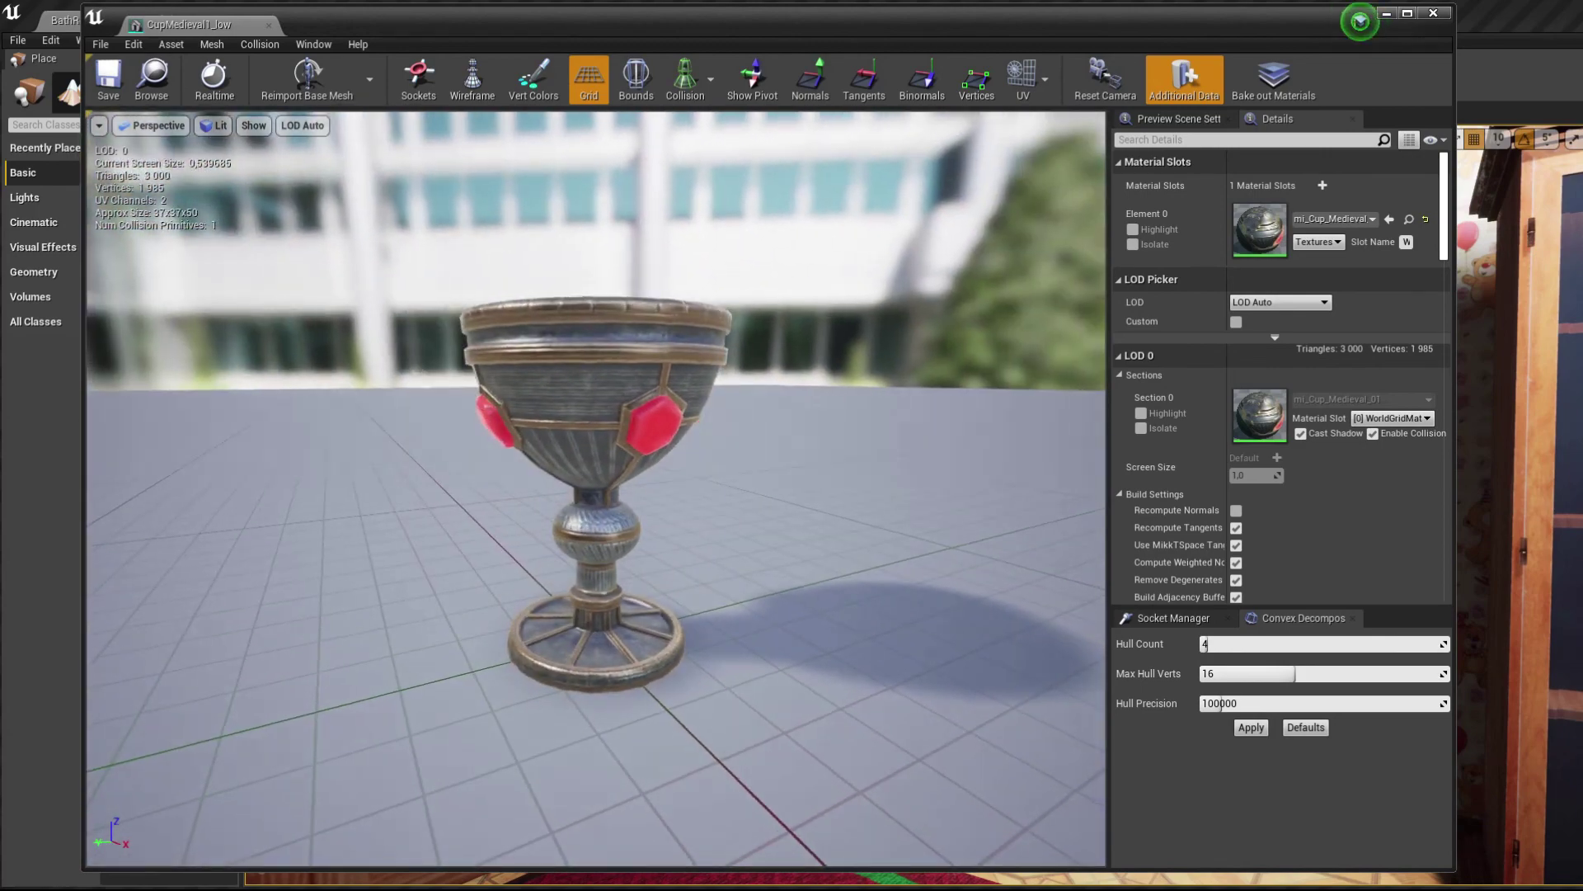